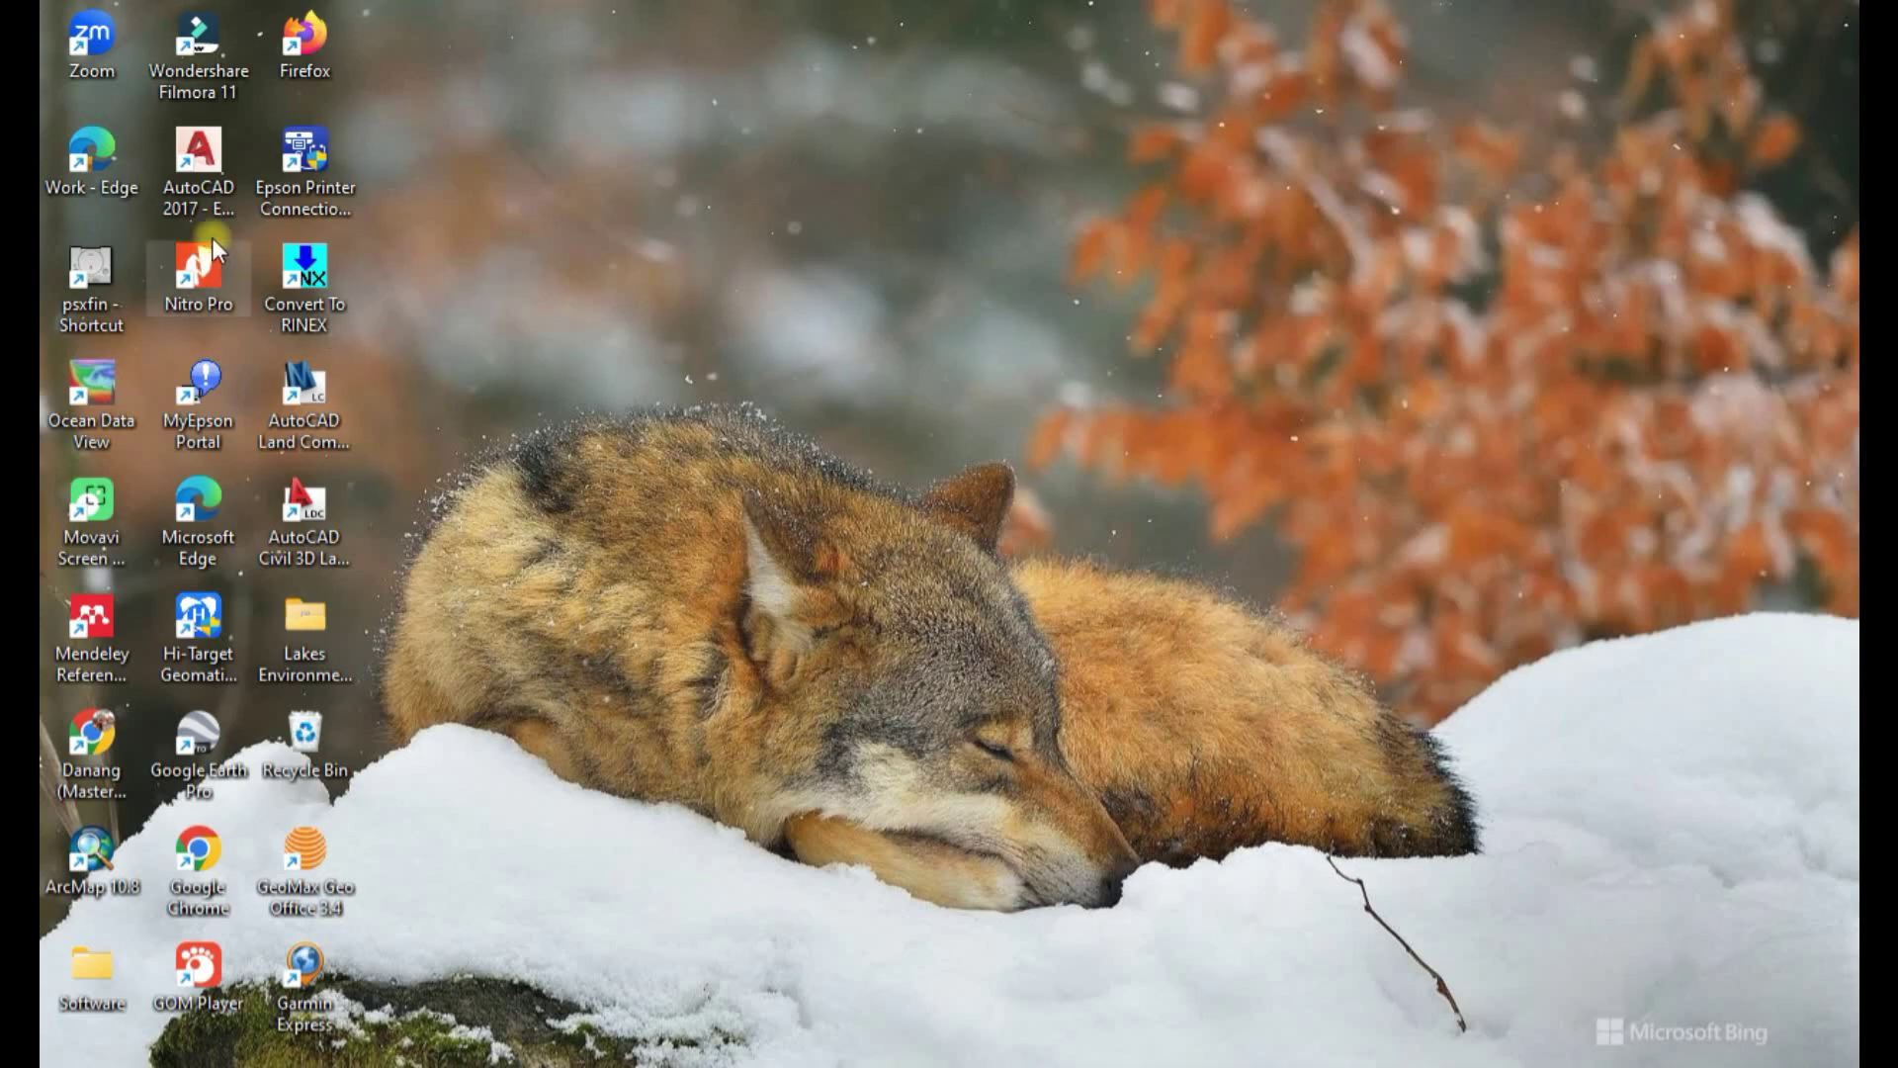
Switch from the desktop to AutoCAD 2017 with the Latihan 1 drawing
{"action": "left_click", "coordinate": [851, 444]}
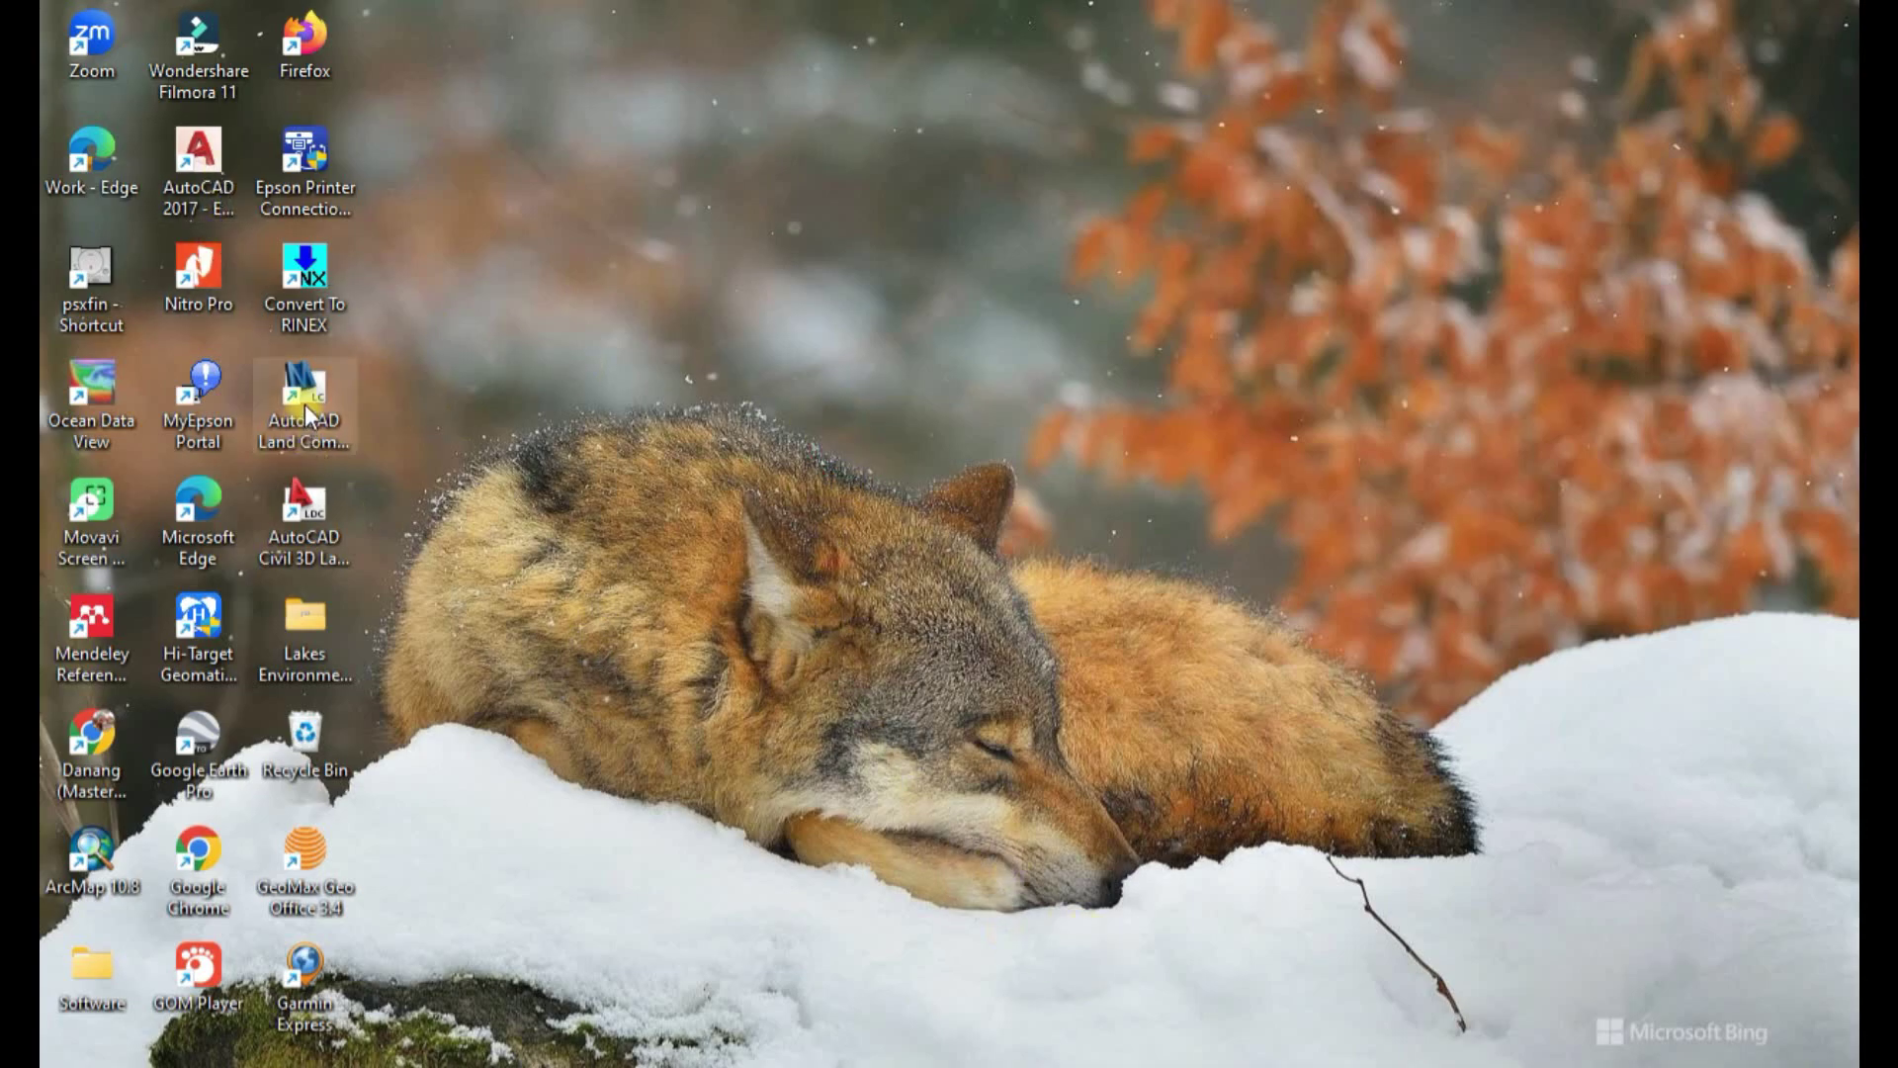
{"action": "left_click", "coordinate": [208, 187]}
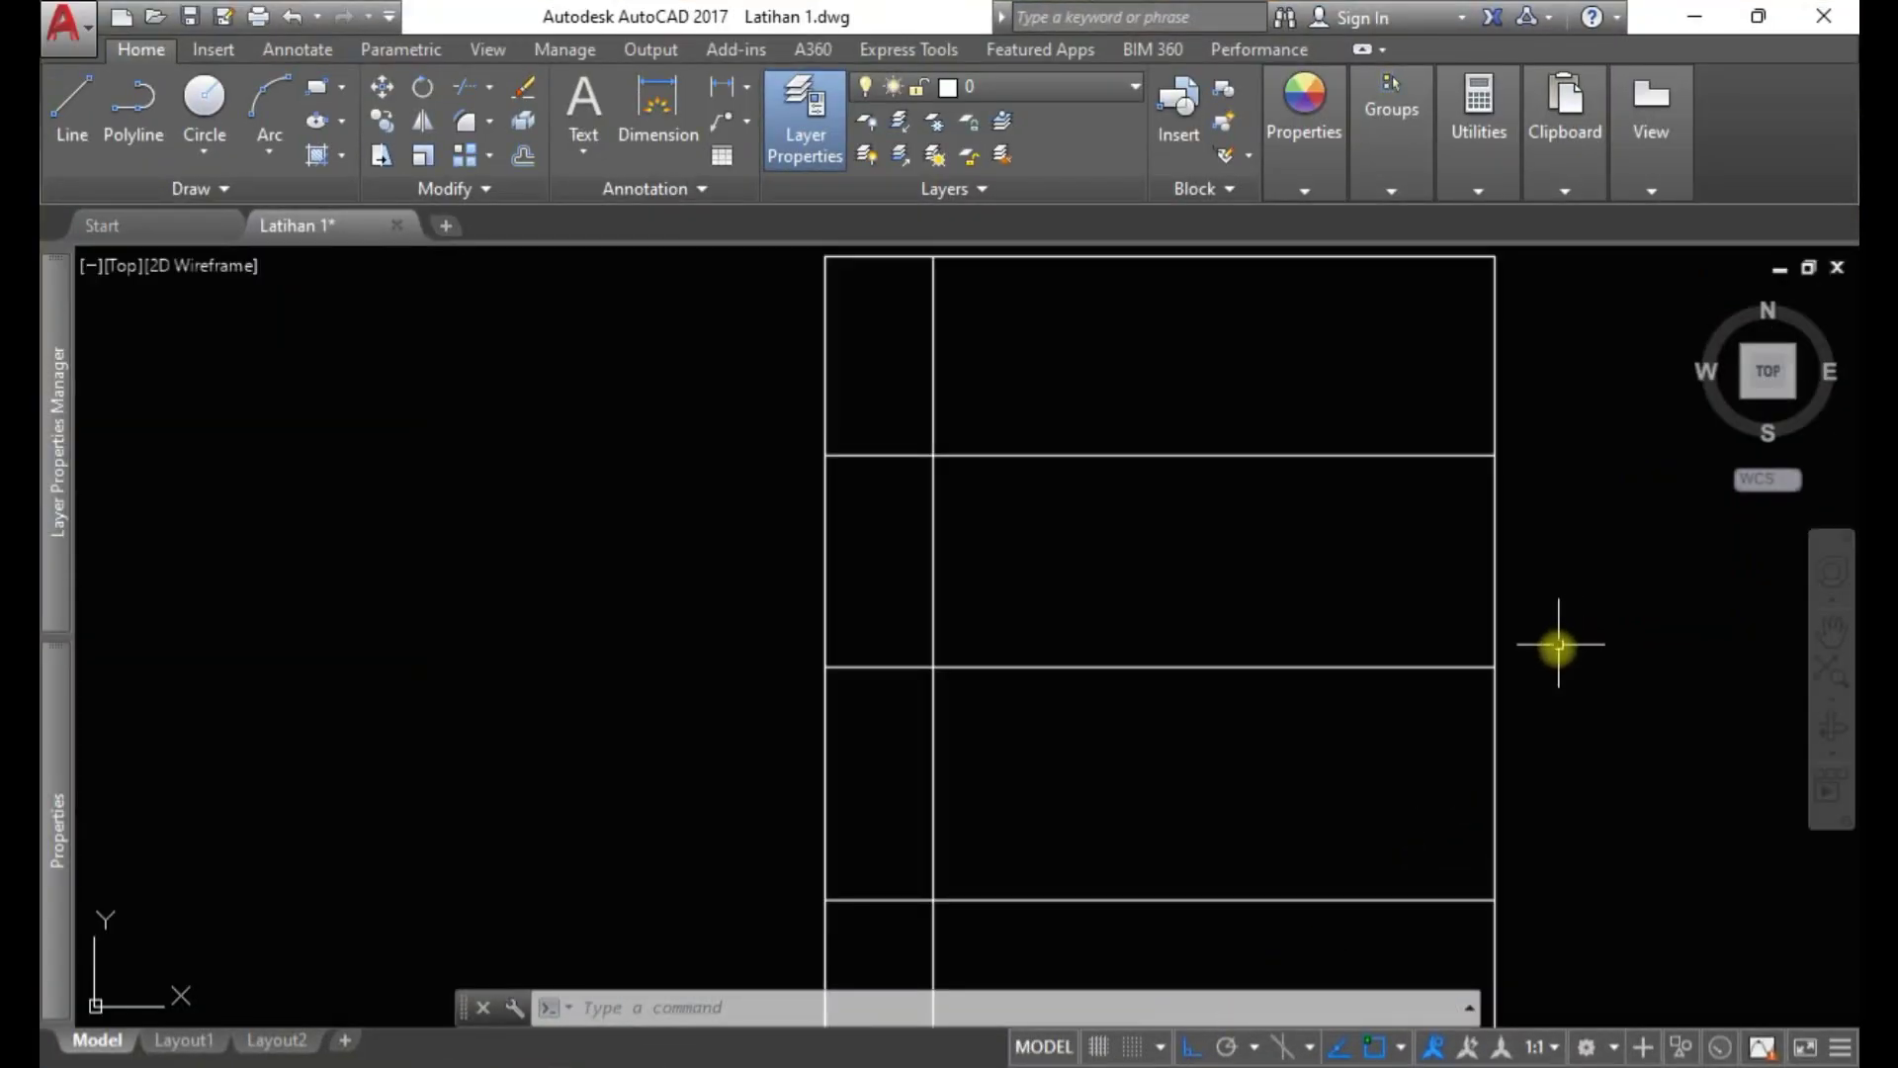
{"action": "mouse_move", "coordinate": [1557, 648]}
{"action": "middle_mouse_down"}
{"action": "mouse_move", "coordinate": [1478, 627]}
{"action": "mouse_move", "coordinate": [1359, 686]}
{"action": "mouse_move", "coordinate": [1258, 686]}
{"action": "mouse_move", "coordinate": [1353, 651]}
{"action": "middle_mouse_up"}
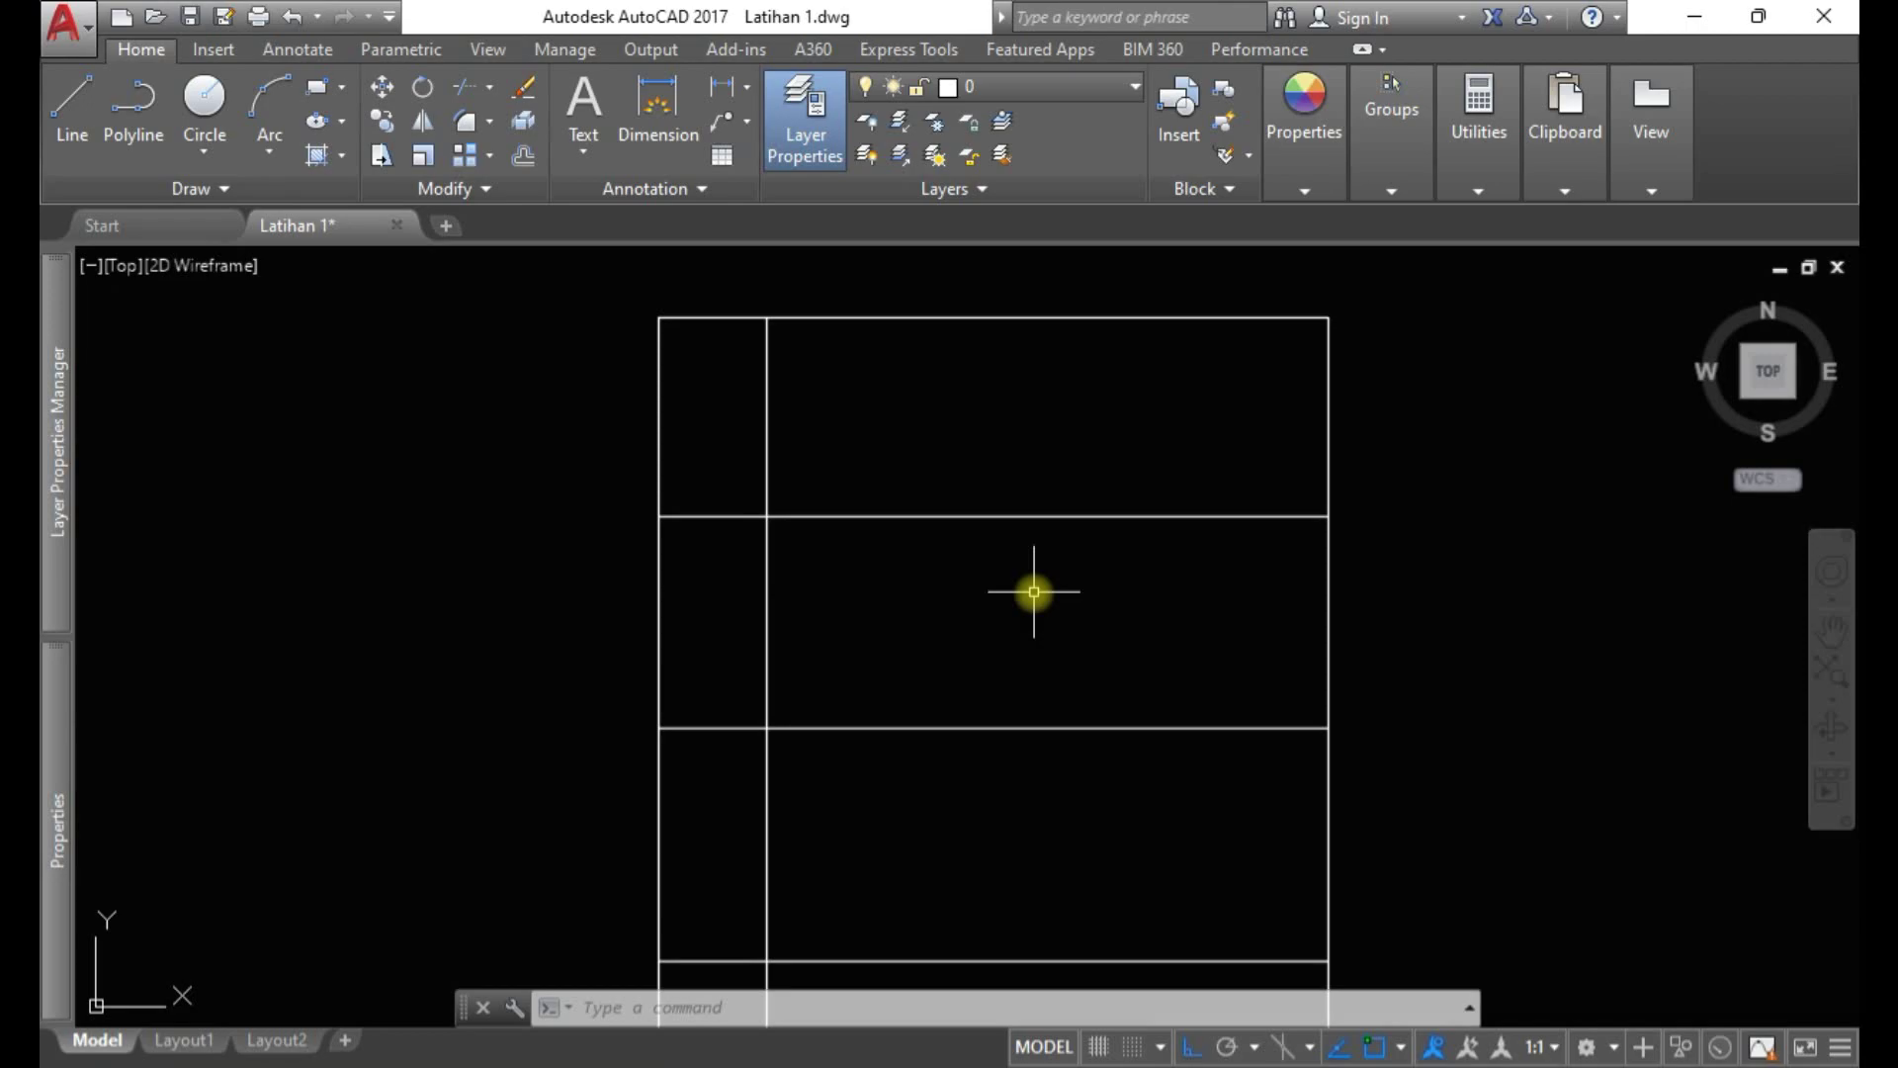
{"action": "middle_click_drag", "start_coordinate": [1050, 643], "coordinate": [1055, 594]}
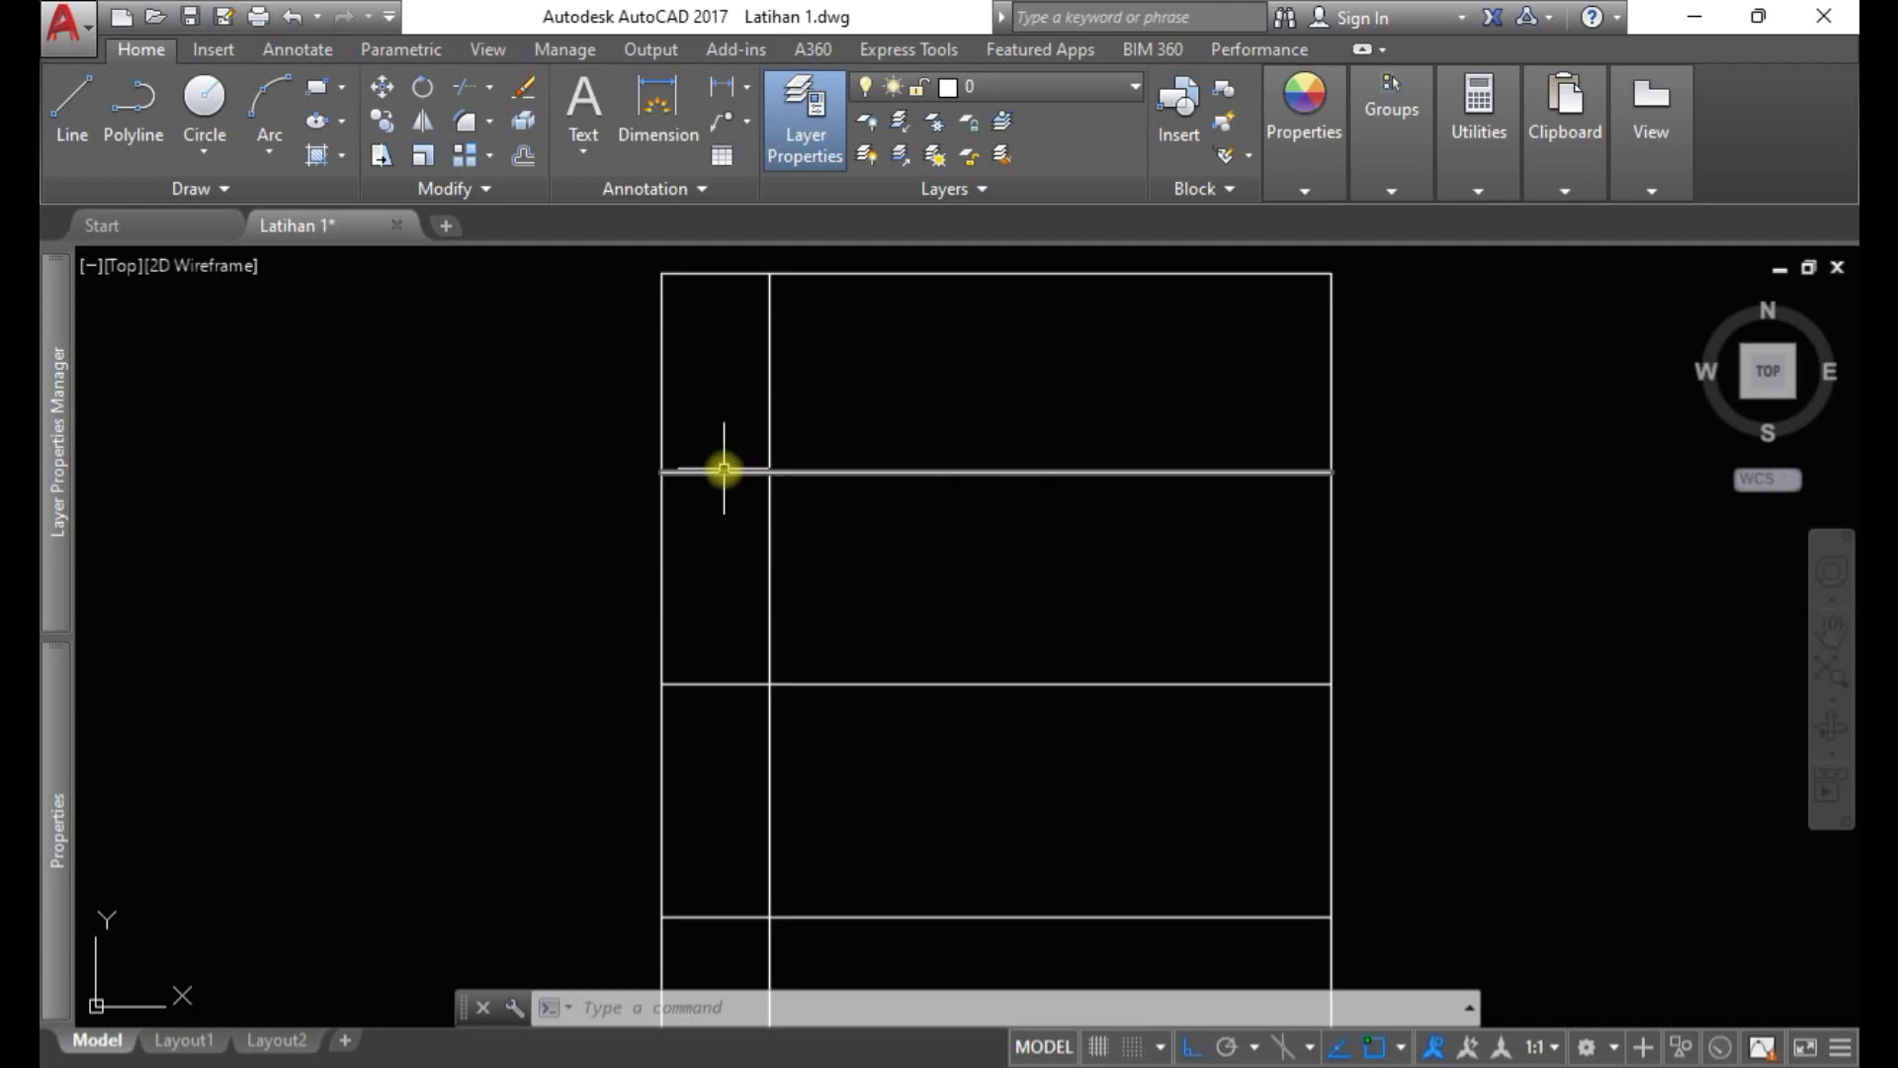
{"action": "mouse_move", "coordinate": [966, 543]}
{"action": "middle_mouse_down"}
{"action": "mouse_move", "coordinate": [896, 537]}
{"action": "mouse_move", "coordinate": [863, 575]}
{"action": "mouse_move", "coordinate": [1015, 584]}
{"action": "middle_mouse_up"}
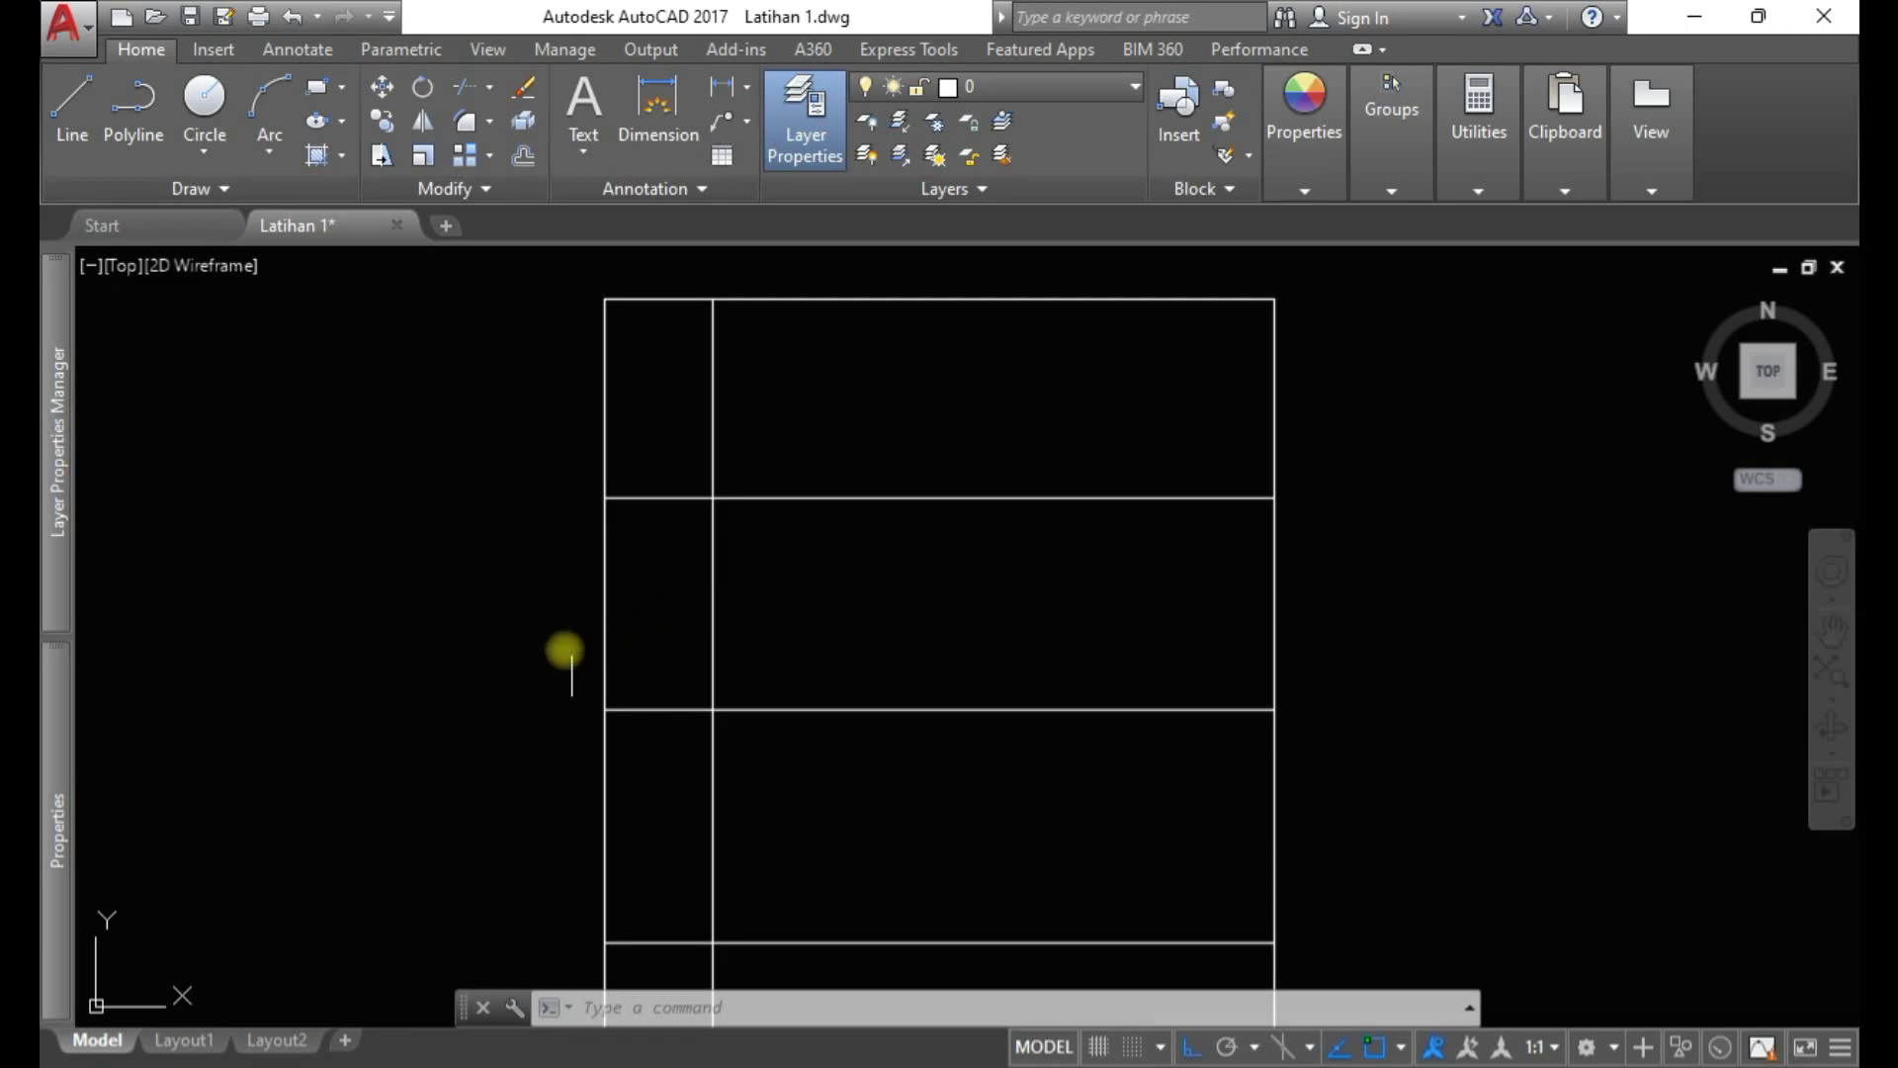
{"action": "scroll", "coordinate": [614, 492], "scroll_direction": "down", "scroll_amount": 4}
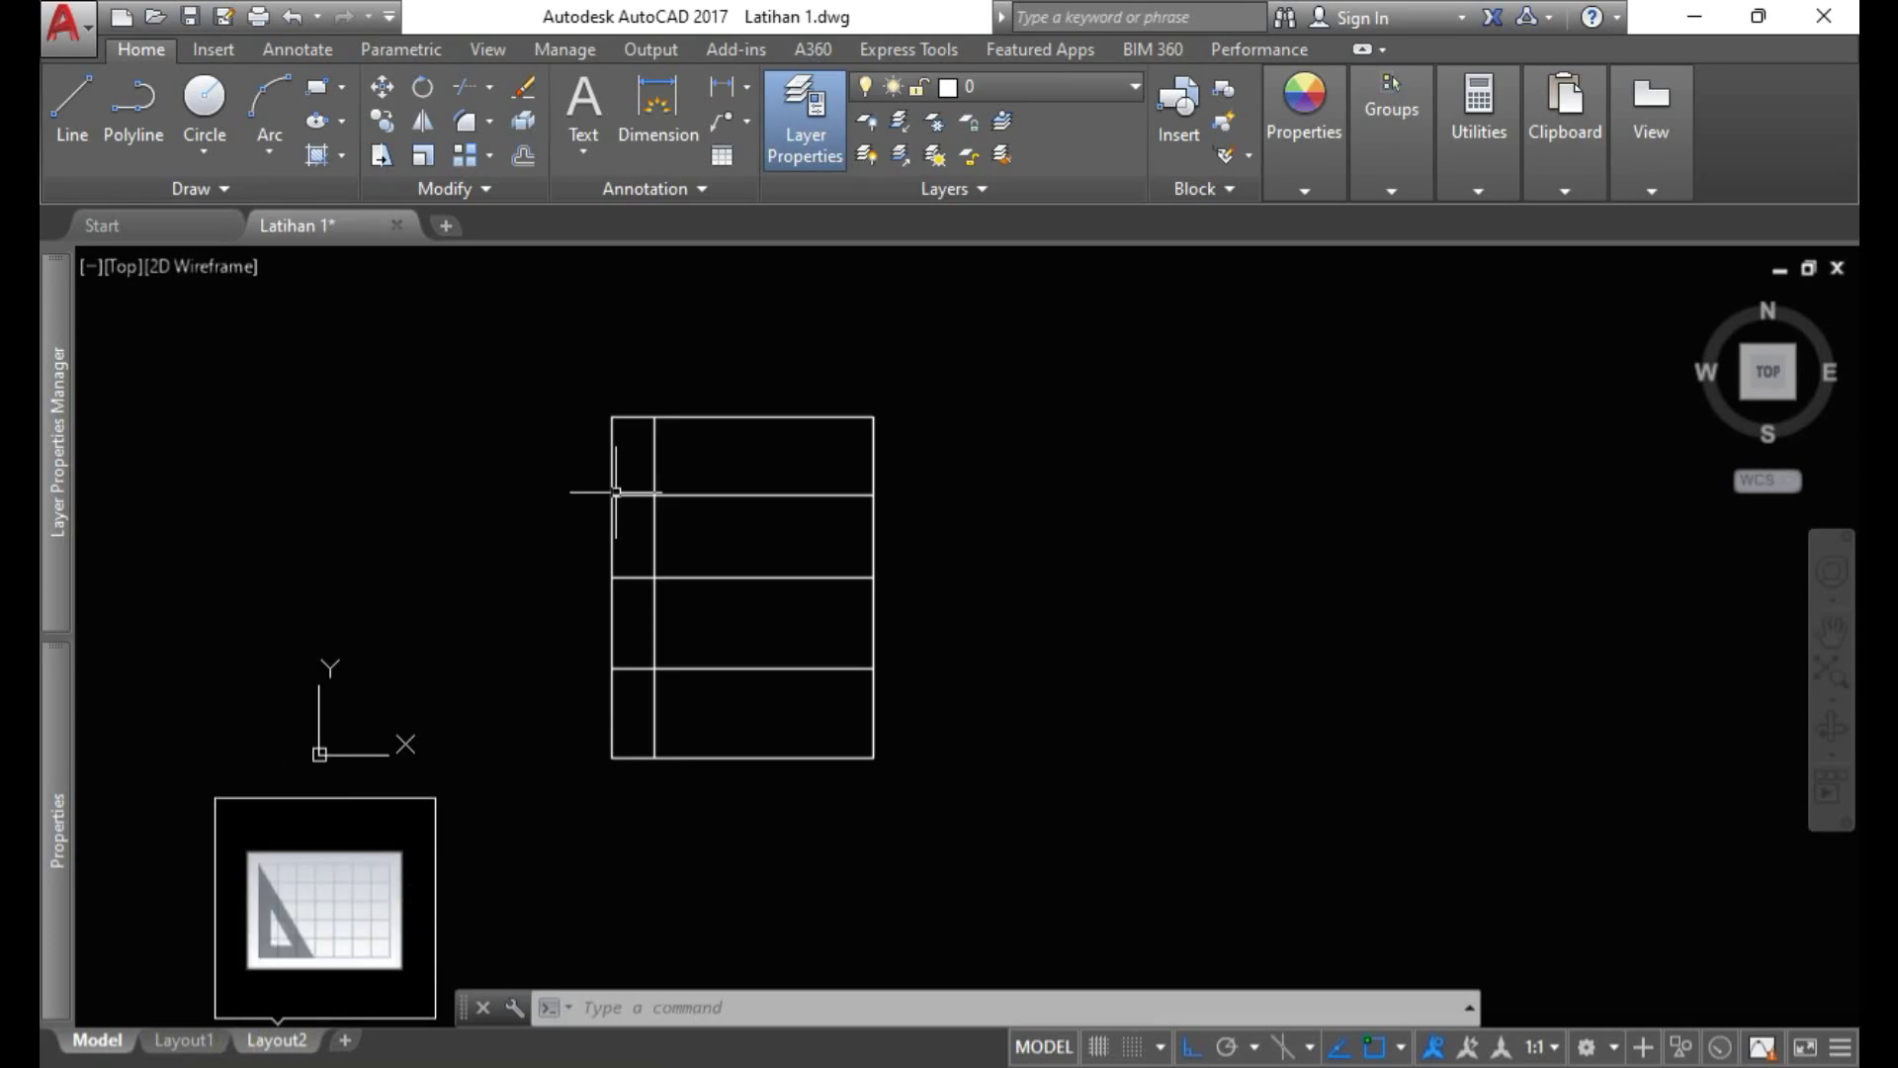
{"action": "mouse_move", "coordinate": [424, 563]}
{"action": "middle_mouse_down"}
{"action": "mouse_move", "coordinate": [551, 621]}
{"action": "mouse_move", "coordinate": [632, 613]}
{"action": "middle_mouse_up"}
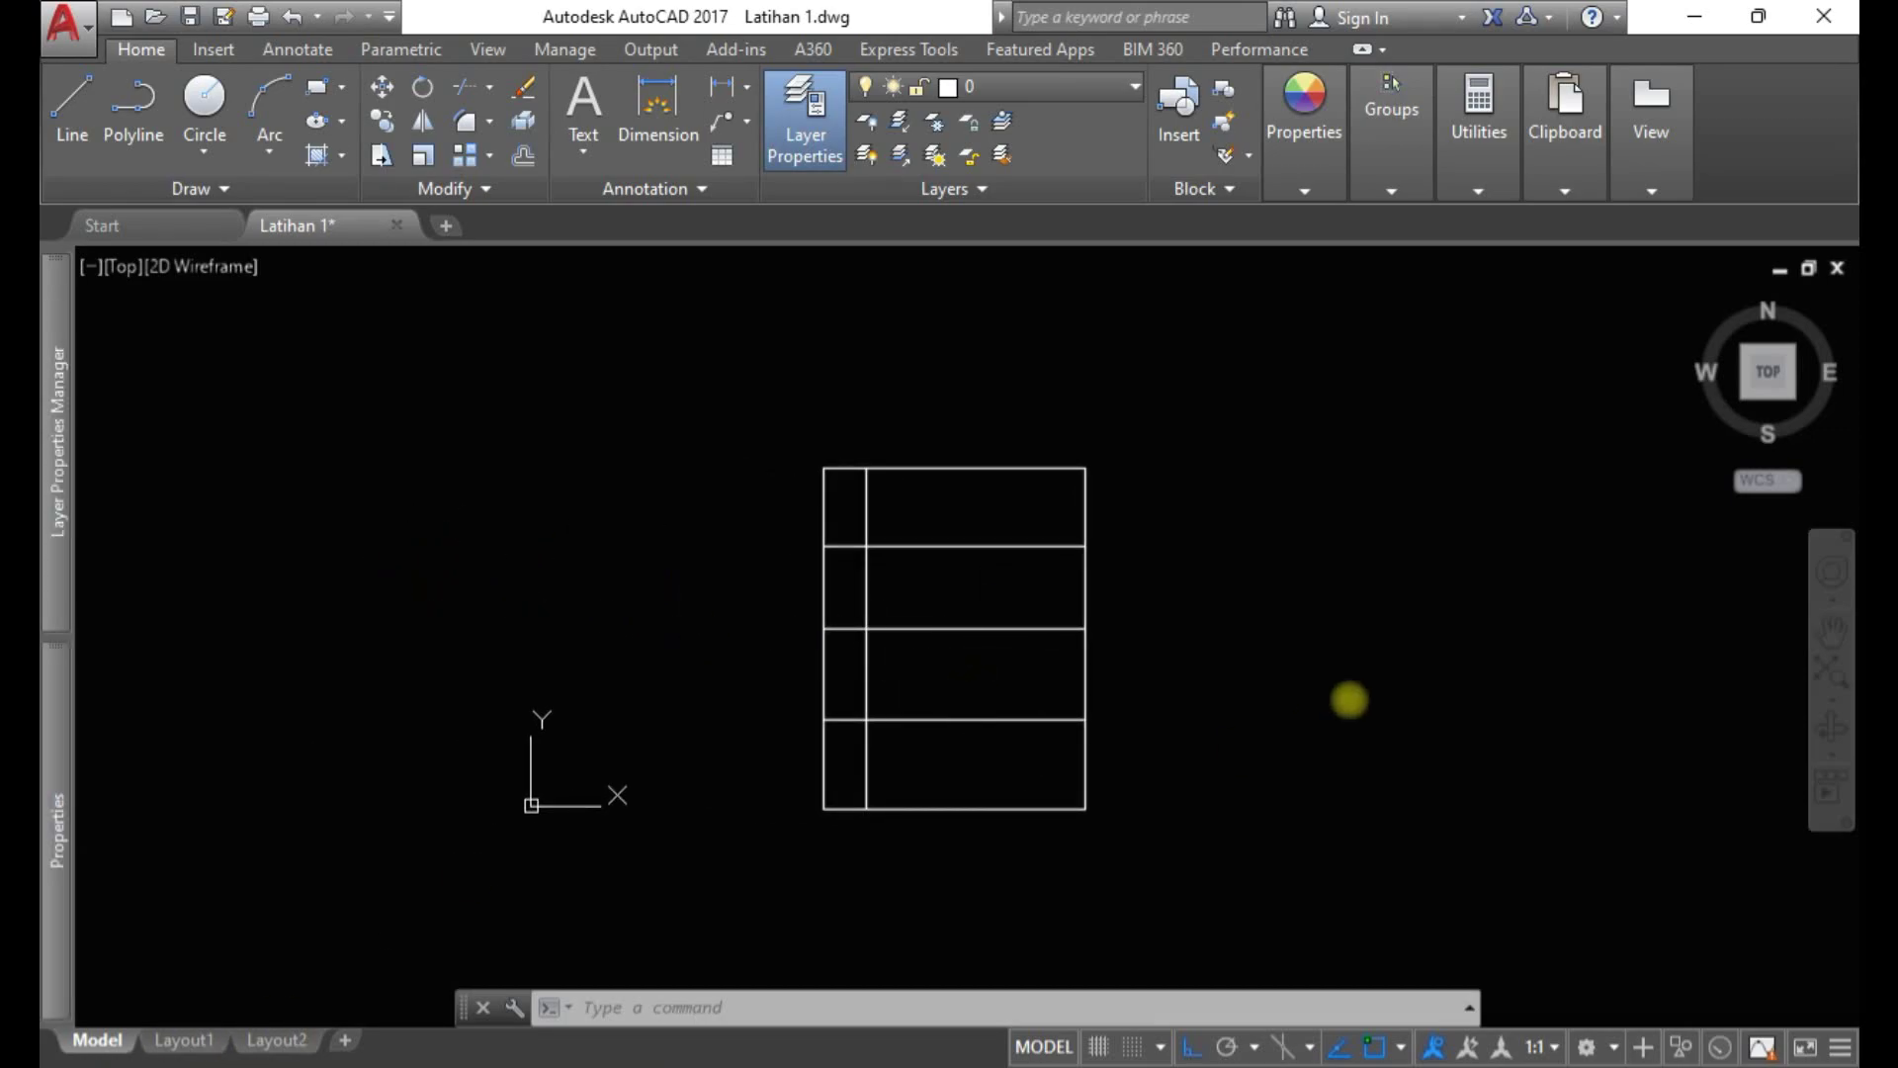
Create a new blank drawing and turn off its grid display
{"action": "left_click", "coordinate": [122, 17]}
{"action": "left_click", "coordinate": [1384, 779]}
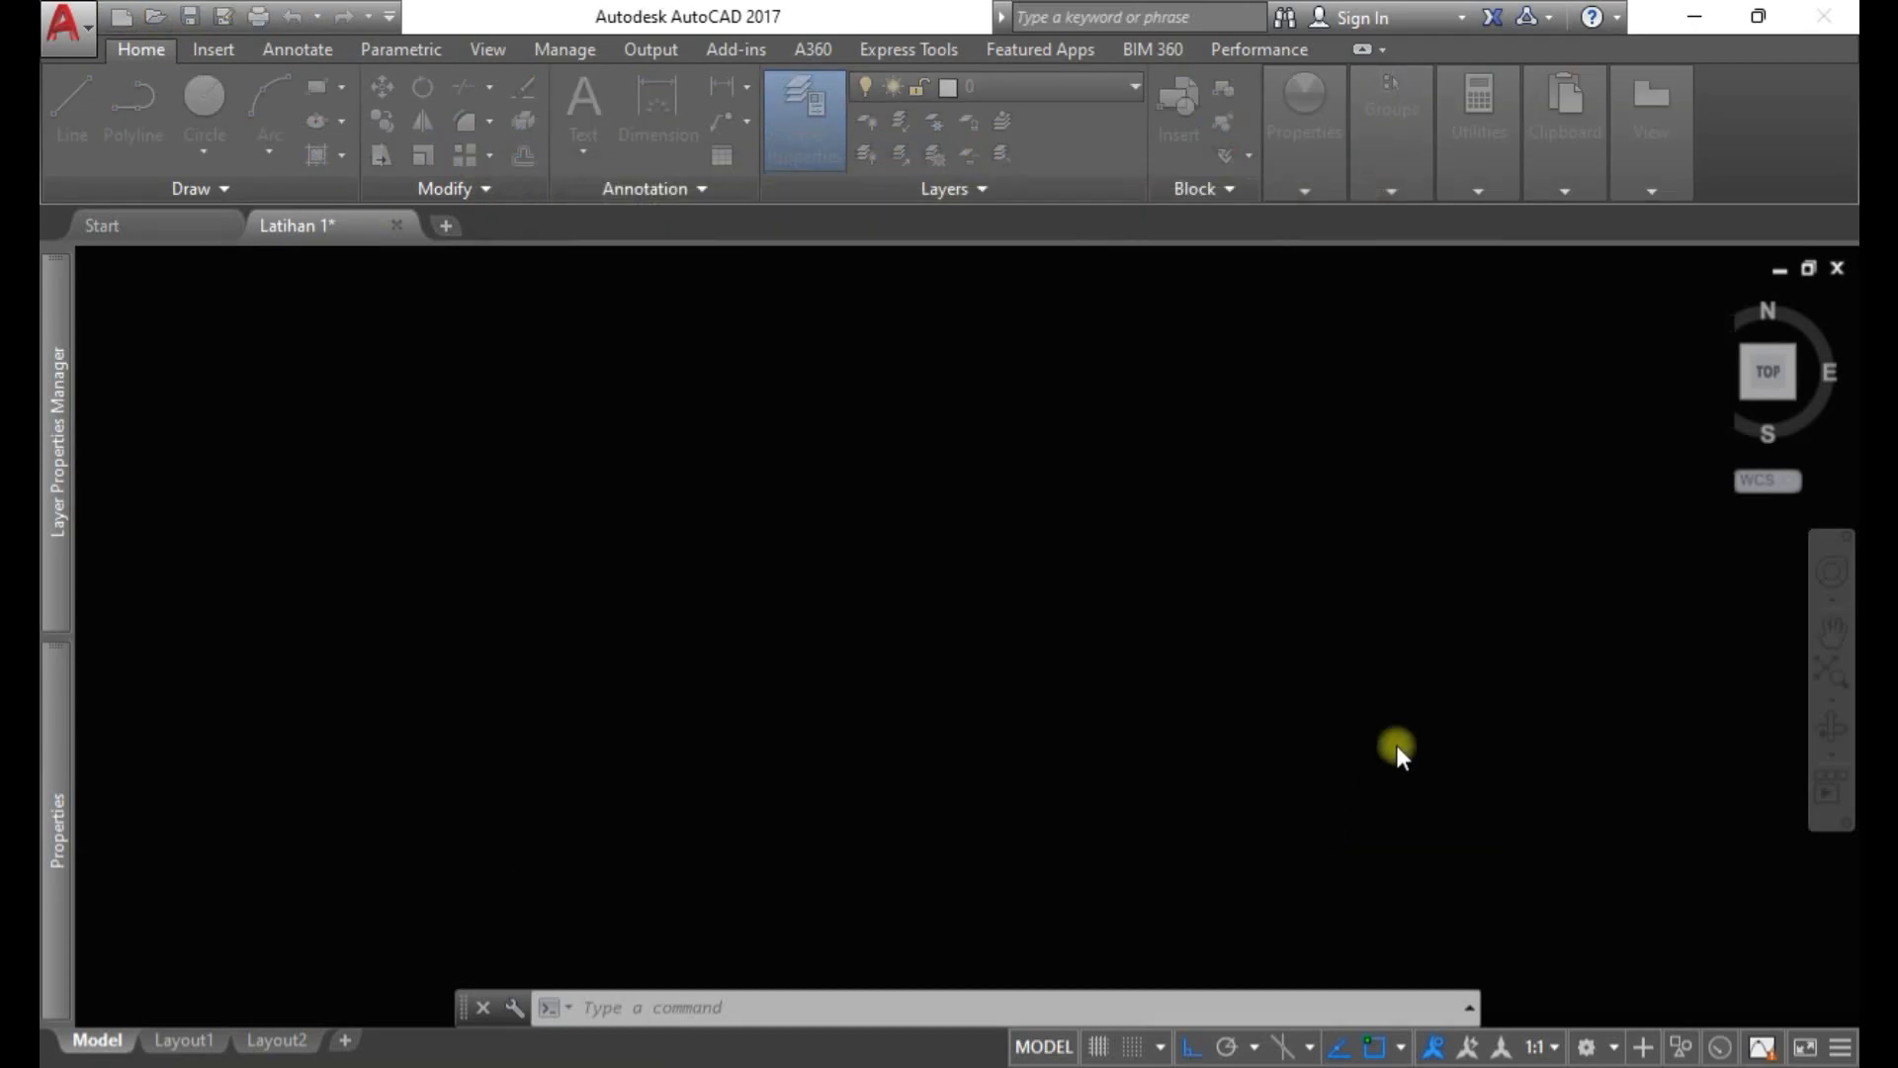
{"action": "middle_click_drag", "start_coordinate": [1238, 648], "coordinate": [1182, 625]}
{"action": "middle_click", "coordinate": [1110, 564]}
{"action": "middle_click", "coordinate": [1110, 564]}
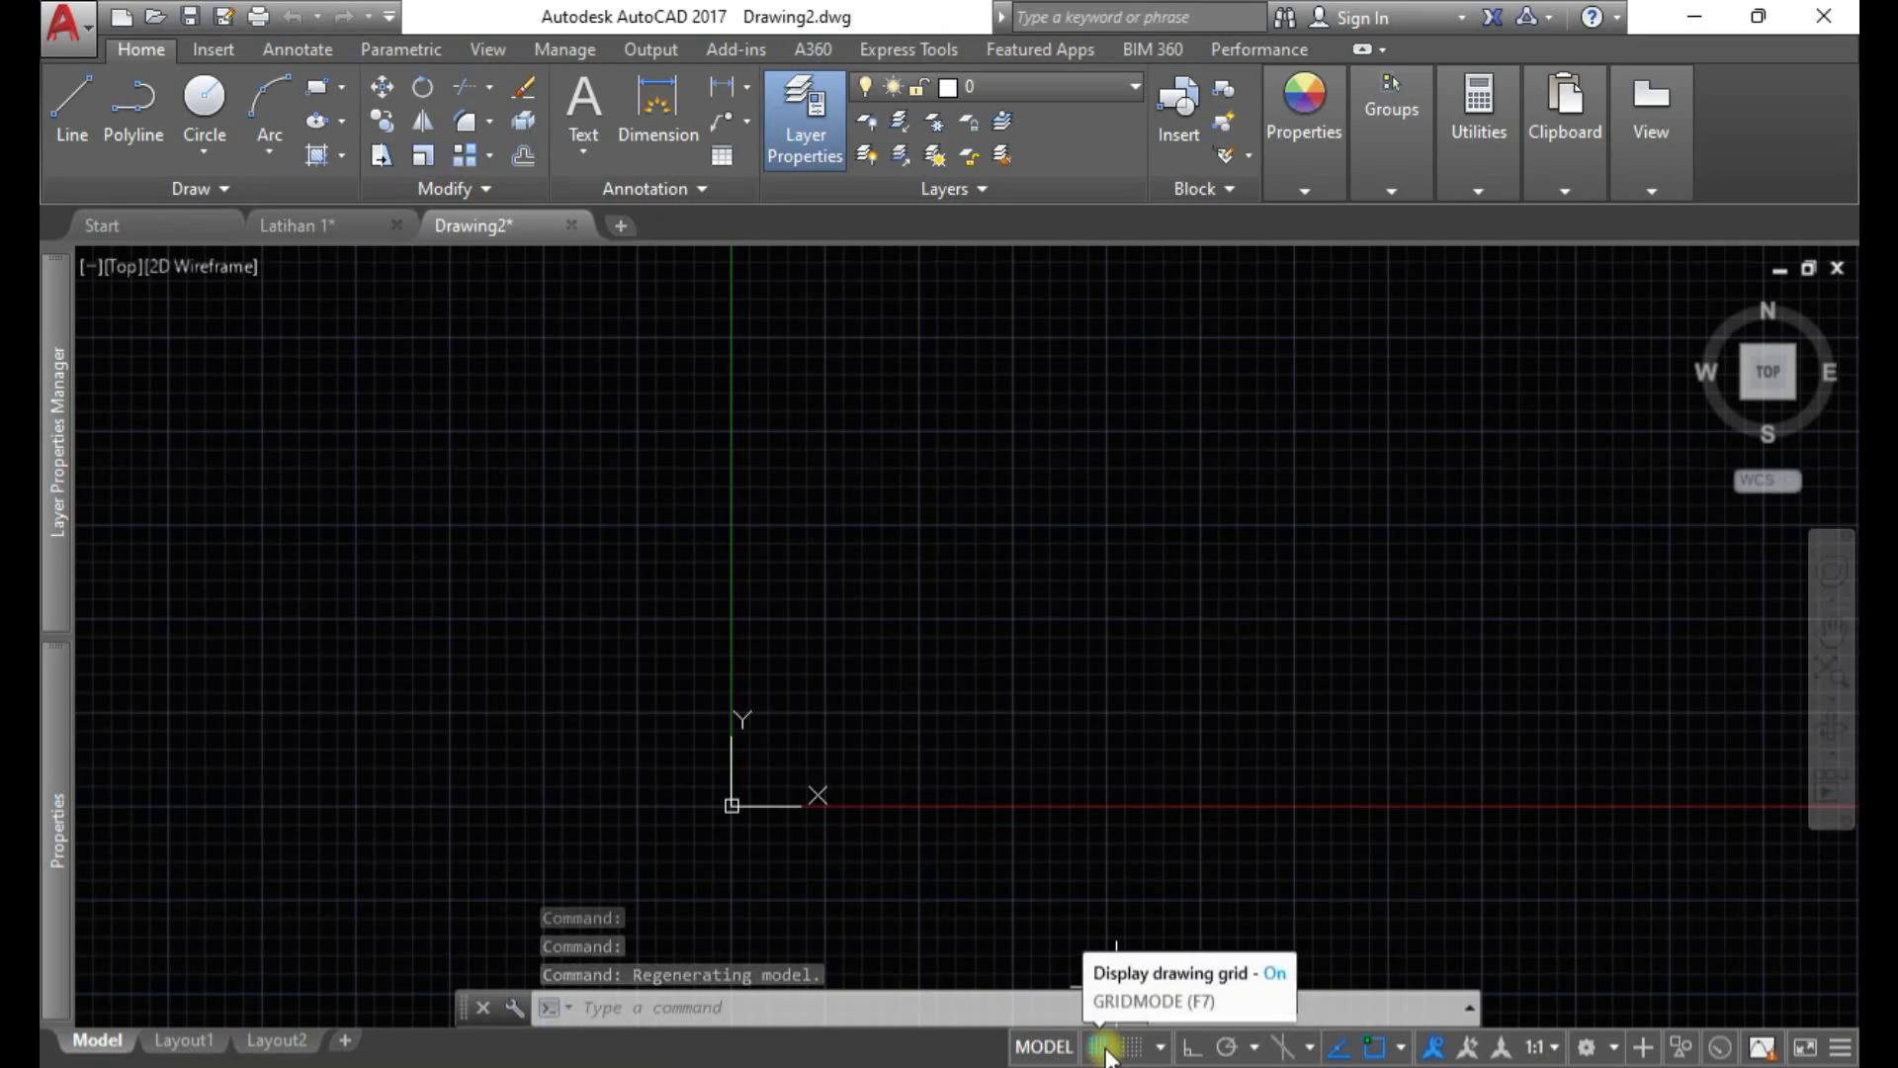
{"action": "left_click", "coordinate": [1105, 1050]}
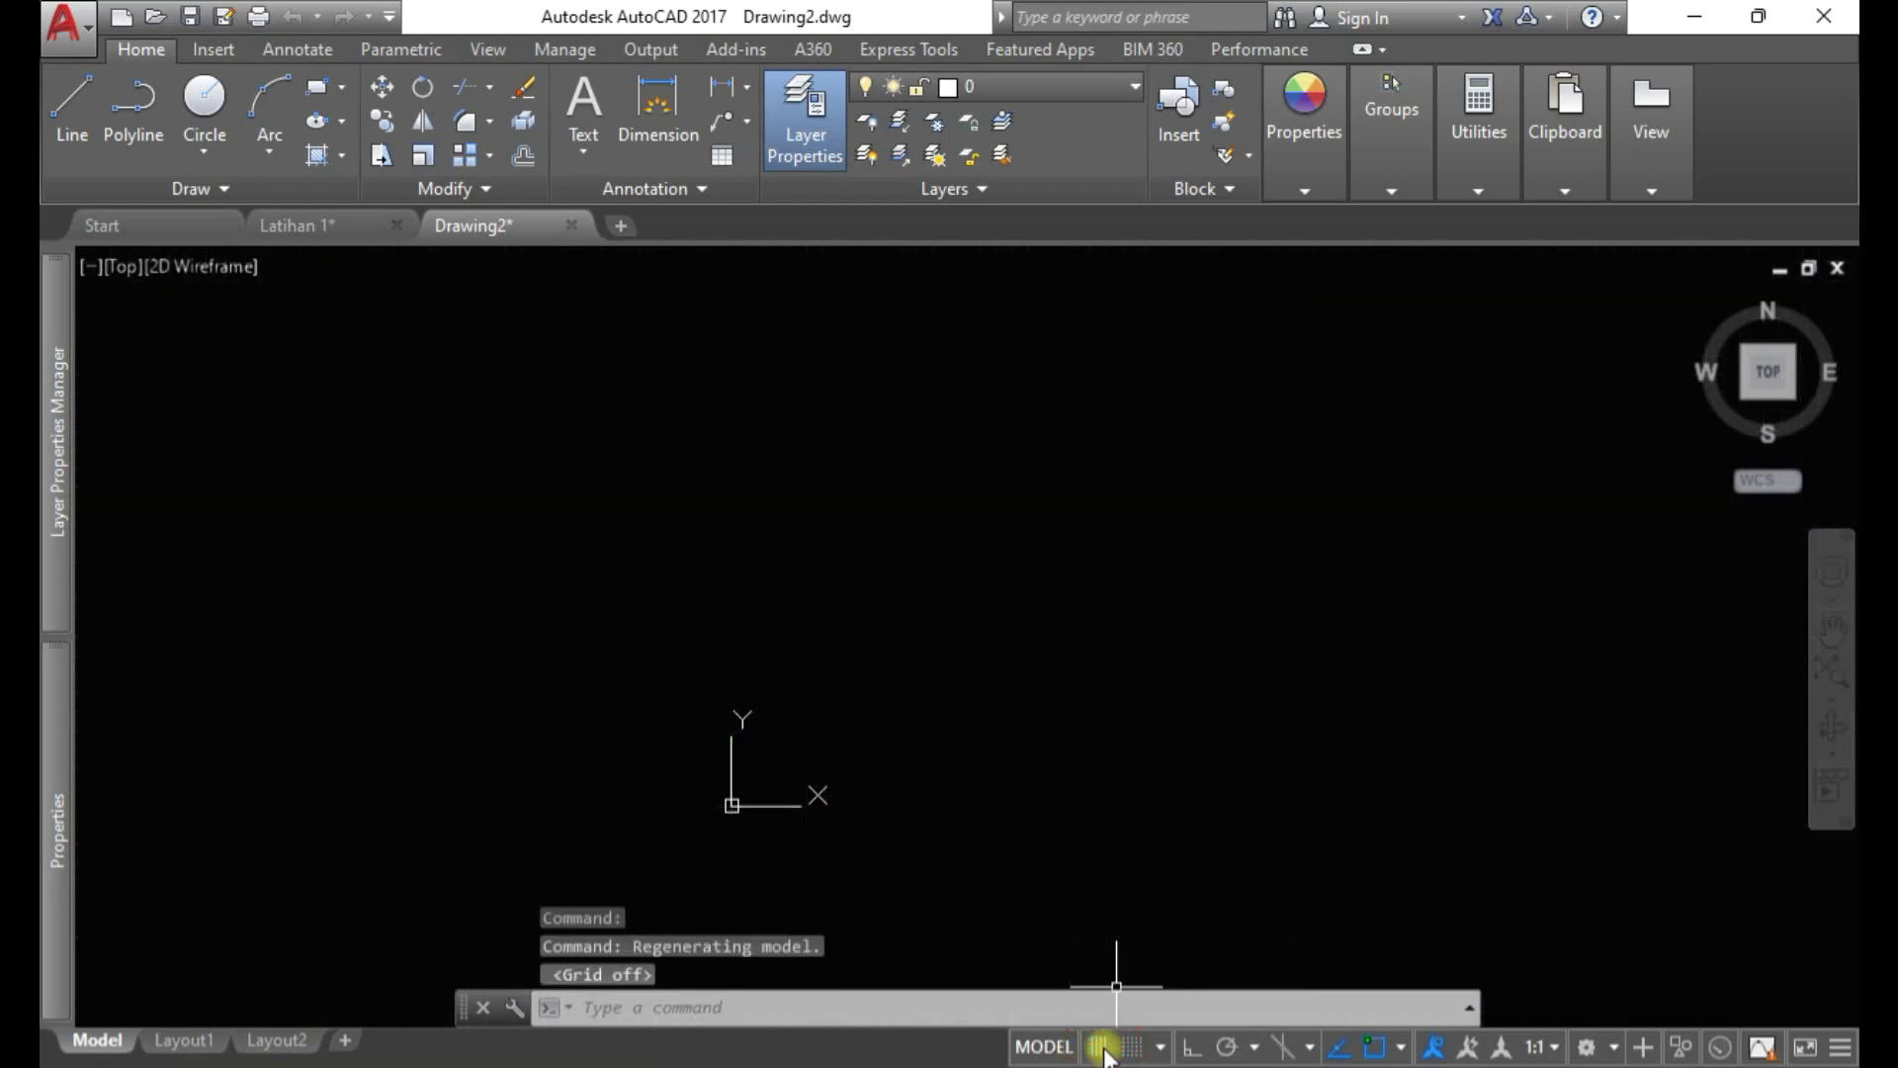
{"action": "middle_click_drag", "start_coordinate": [1014, 521], "coordinate": [929, 423]}
{"action": "middle_click_drag", "start_coordinate": [1134, 507], "coordinate": [702, 596]}
{"action": "middle_click_drag", "start_coordinate": [886, 593], "coordinate": [972, 698]}
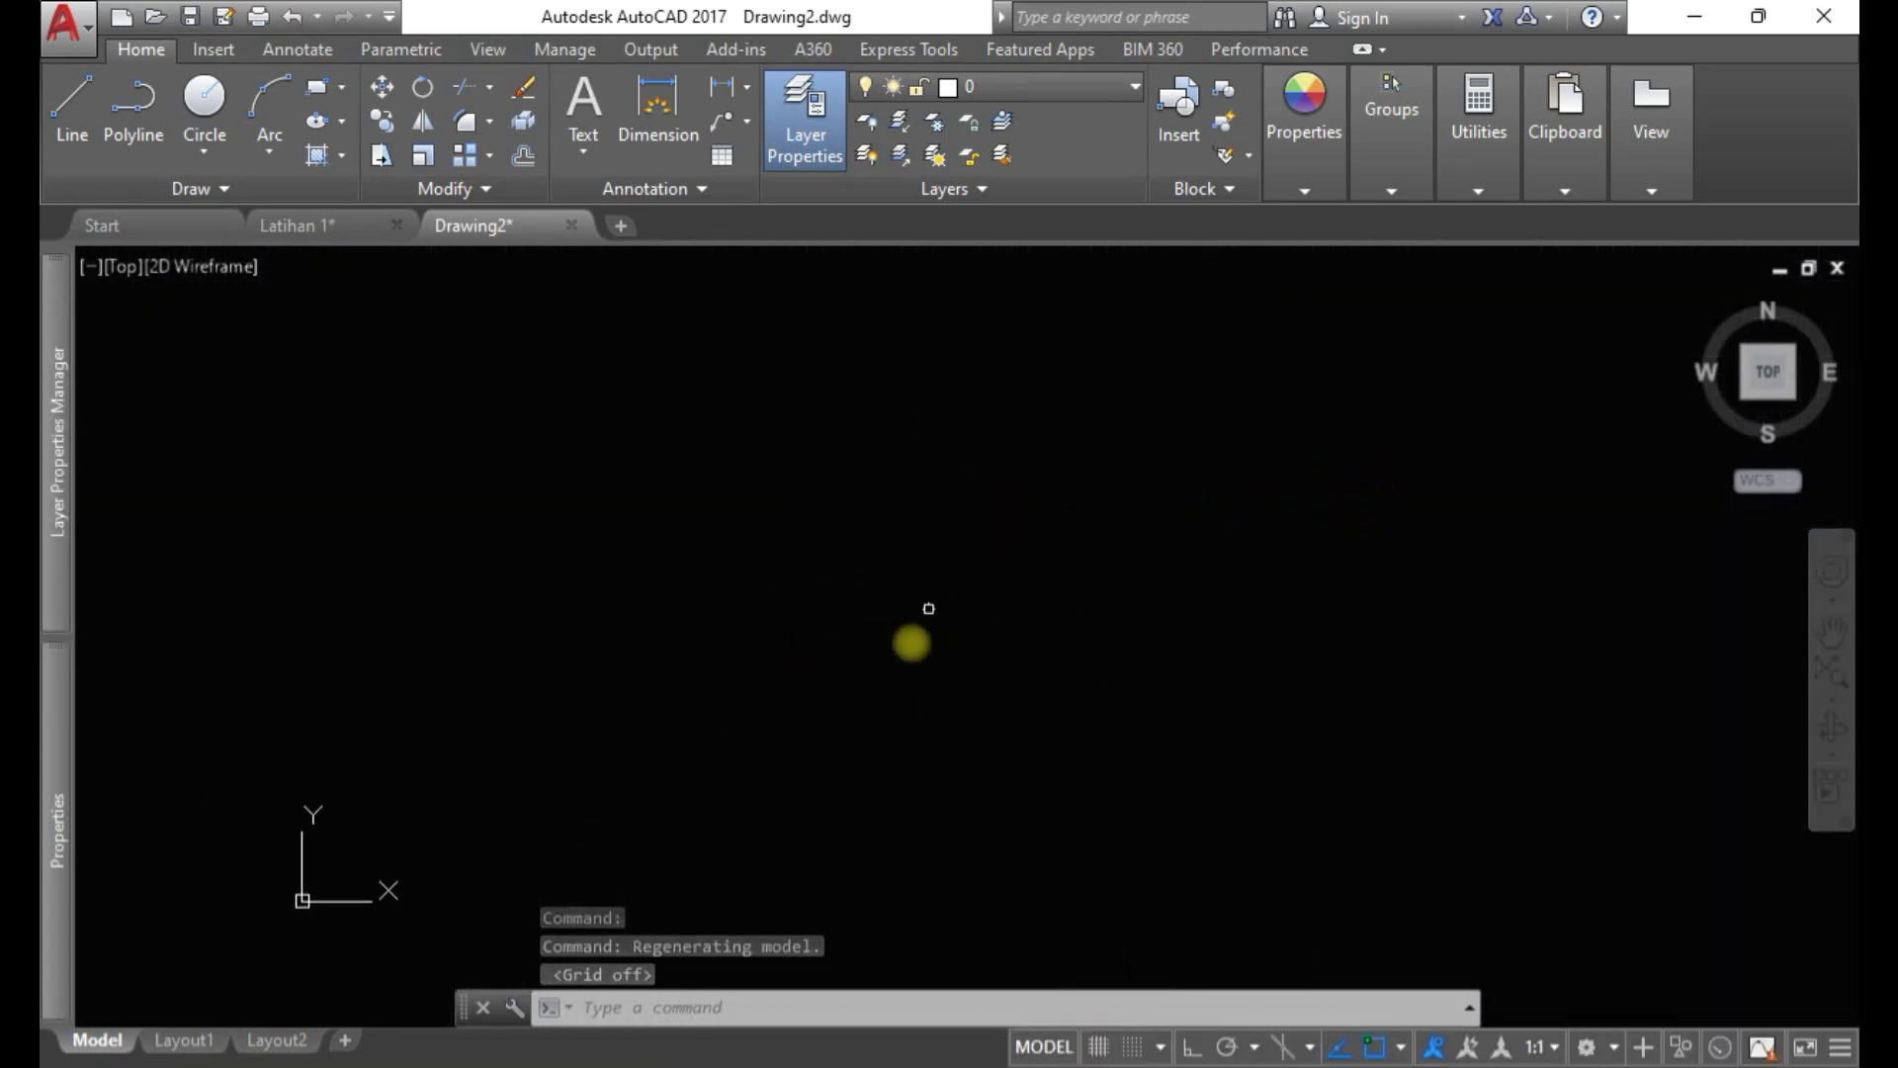
Close the new blank drawing and return to the Latihan 1 drawing
{"action": "left_click", "coordinate": [571, 225]}
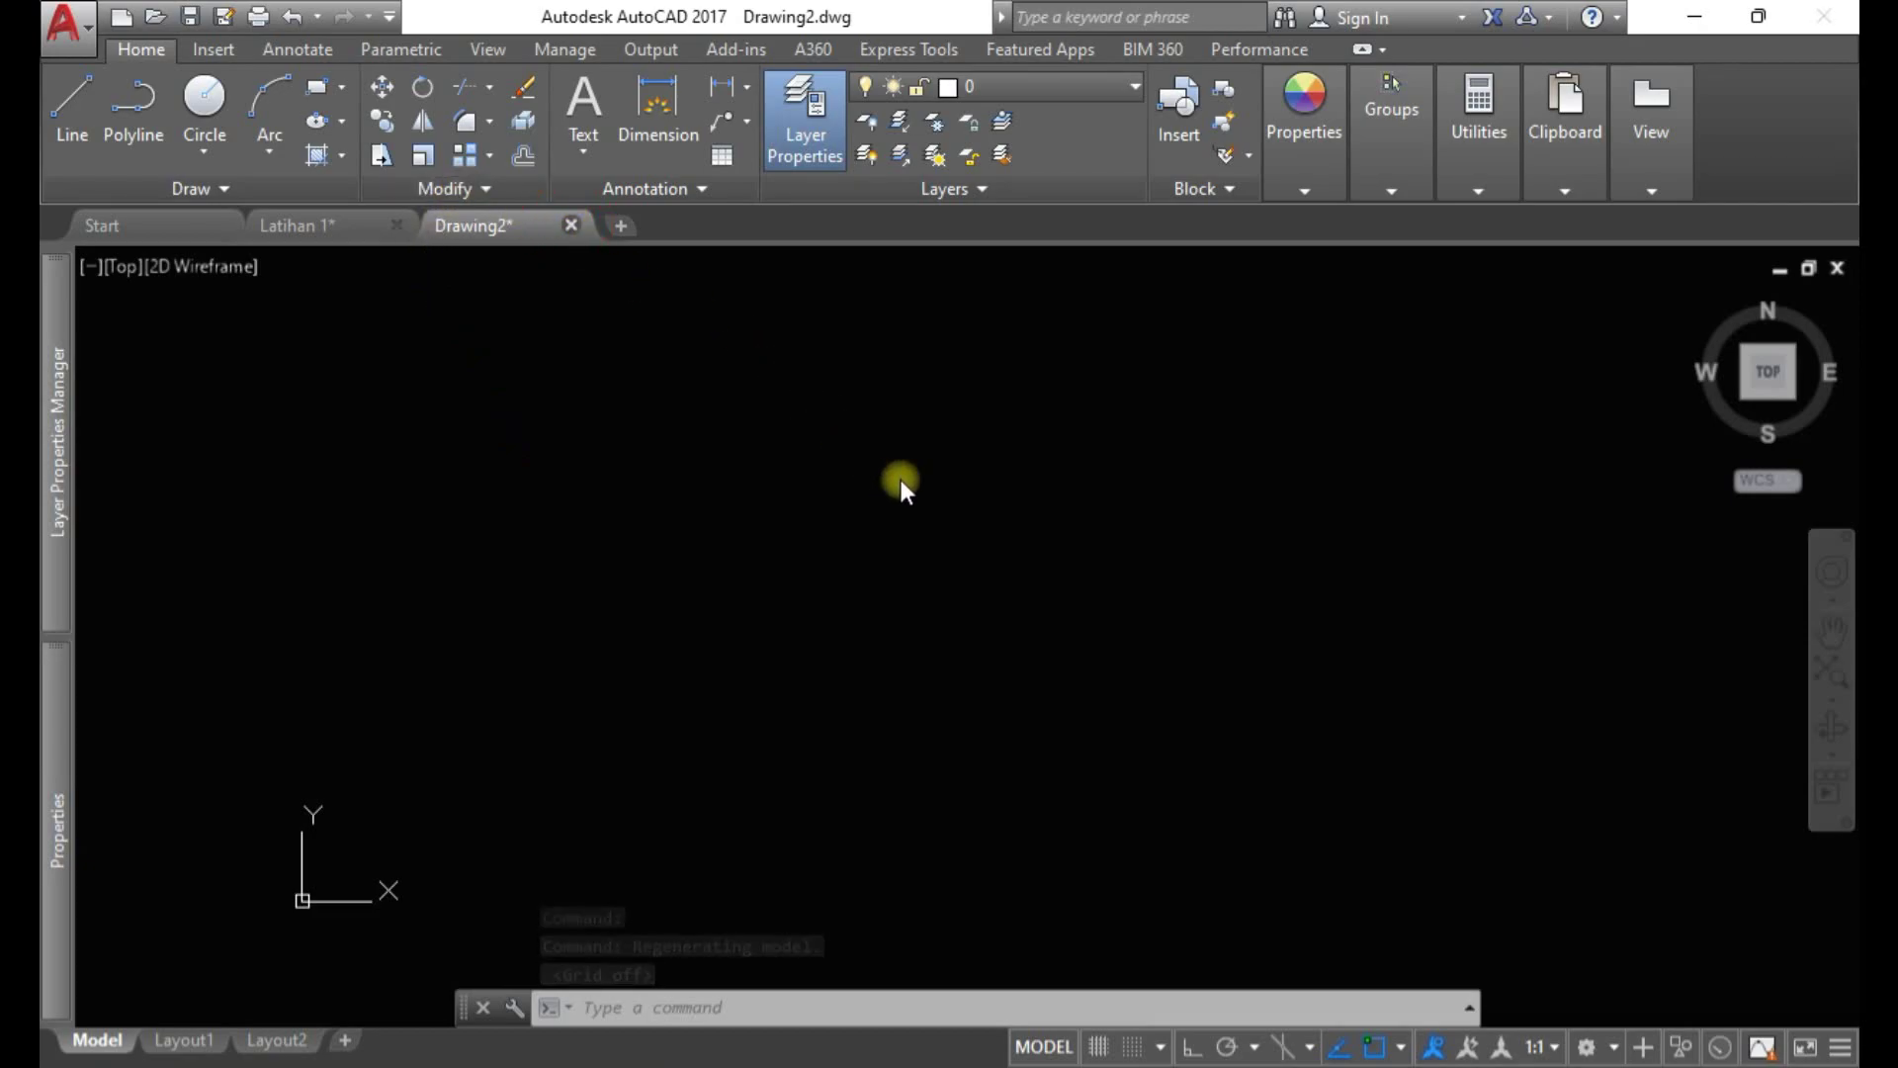
{"action": "left_click", "coordinate": [976, 613]}
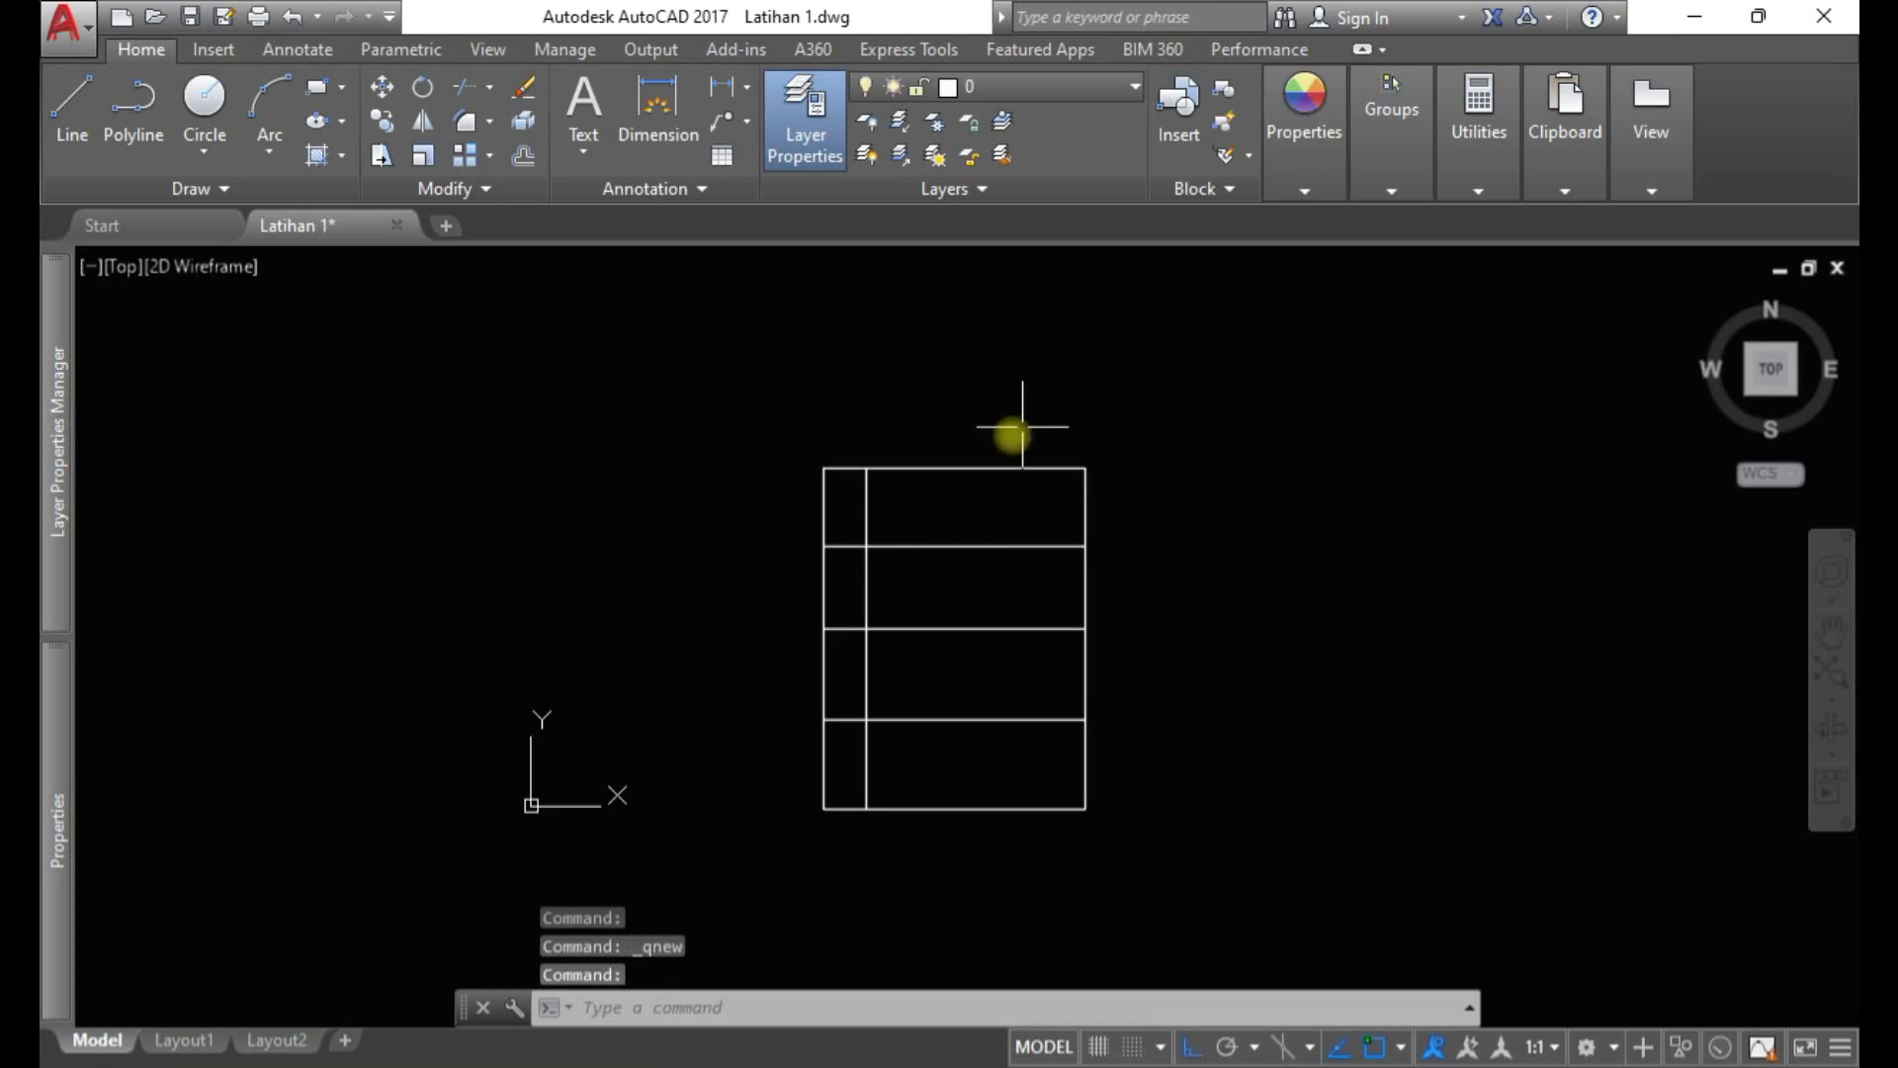
Add the multiline text "LINE" in the narrow first-column cell of the table's top row
{"action": "middle_click_drag", "start_coordinate": [941, 572], "coordinate": [1041, 572]}
{"action": "scroll", "coordinate": [1031, 561], "scroll_direction": "up", "scroll_amount": 5}
{"action": "scroll", "coordinate": [965, 500], "scroll_direction": "down", "scroll_amount": 2}
{"action": "middle_click_drag", "start_coordinate": [1025, 466], "coordinate": [898, 523]}
{"action": "scroll", "coordinate": [899, 524], "scroll_direction": "down", "scroll_amount": 2}
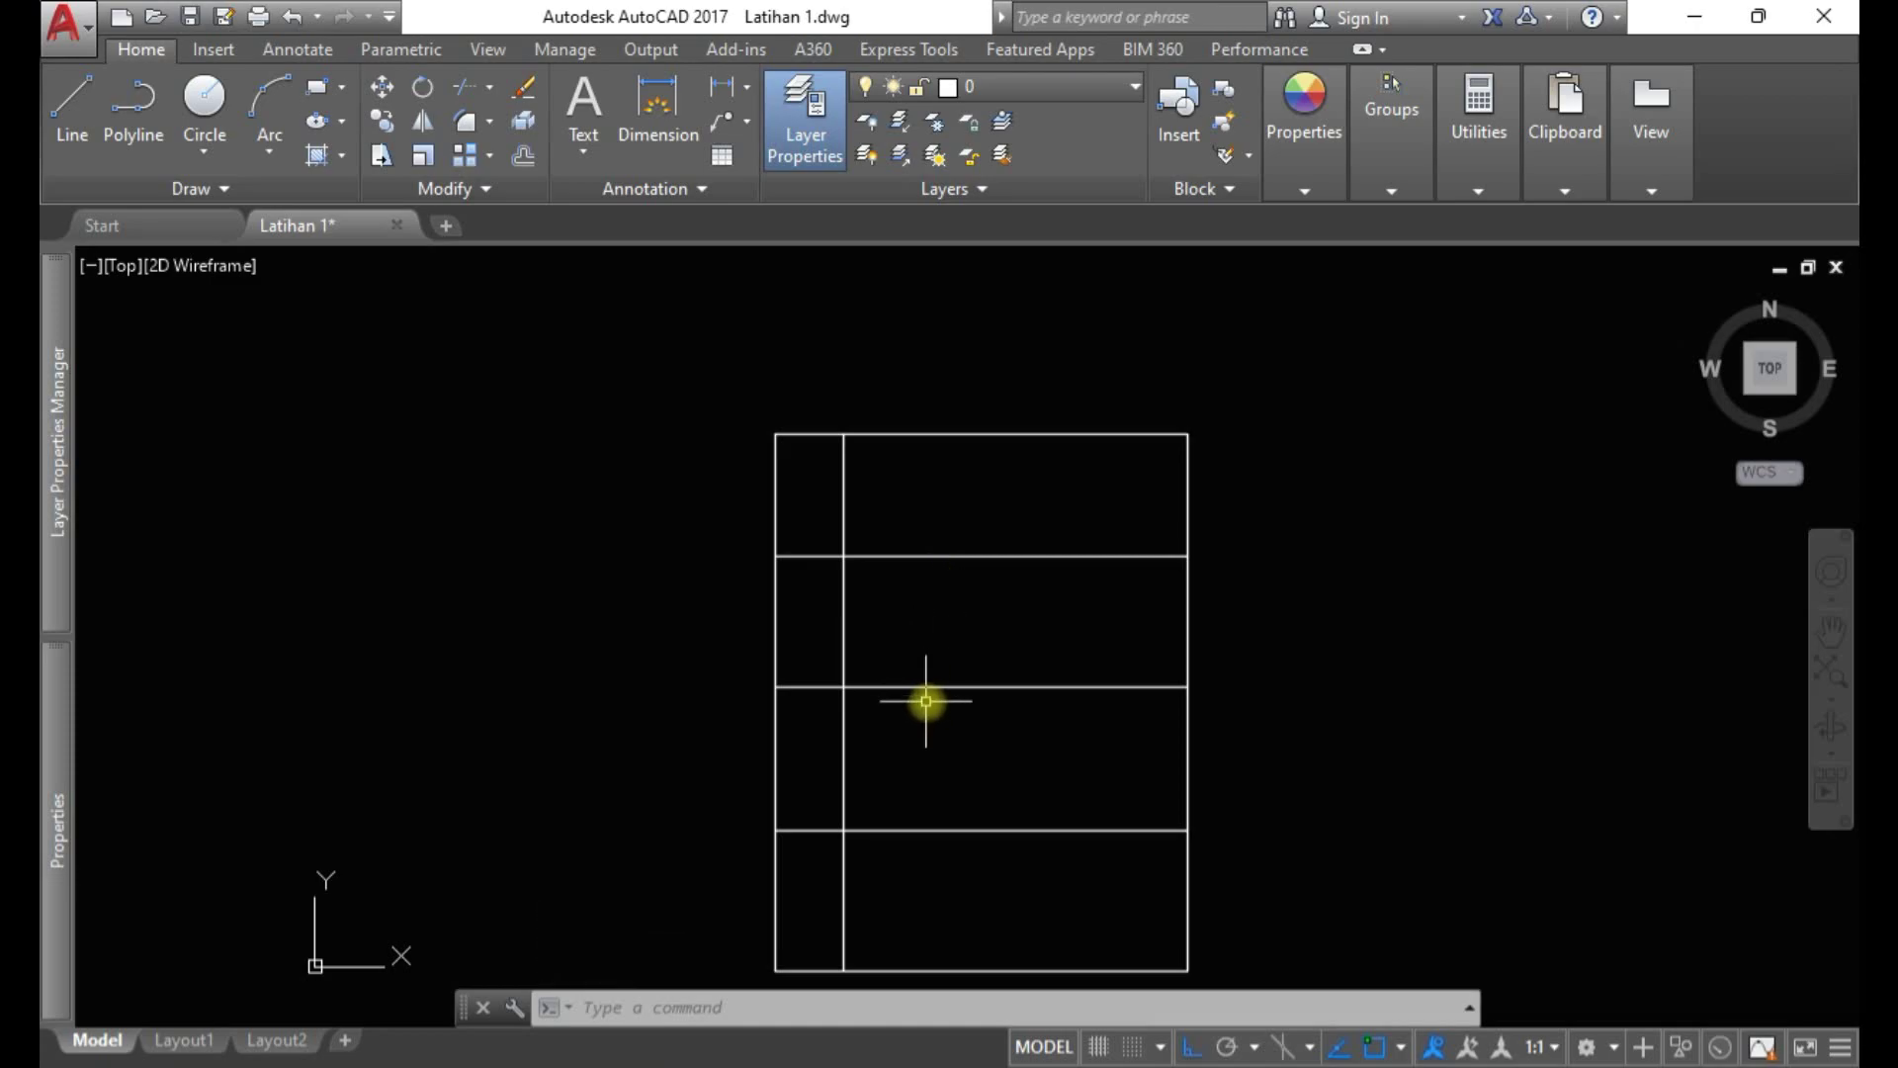
{"action": "scroll", "coordinate": [882, 695], "scroll_direction": "up", "scroll_amount": 5}
{"action": "mouse_move", "coordinate": [881, 623]}
{"action": "middle_mouse_down"}
{"action": "mouse_move", "coordinate": [869, 669]}
{"action": "mouse_move", "coordinate": [924, 649]}
{"action": "mouse_move", "coordinate": [978, 484]}
{"action": "mouse_move", "coordinate": [883, 514]}
{"action": "middle_mouse_up"}
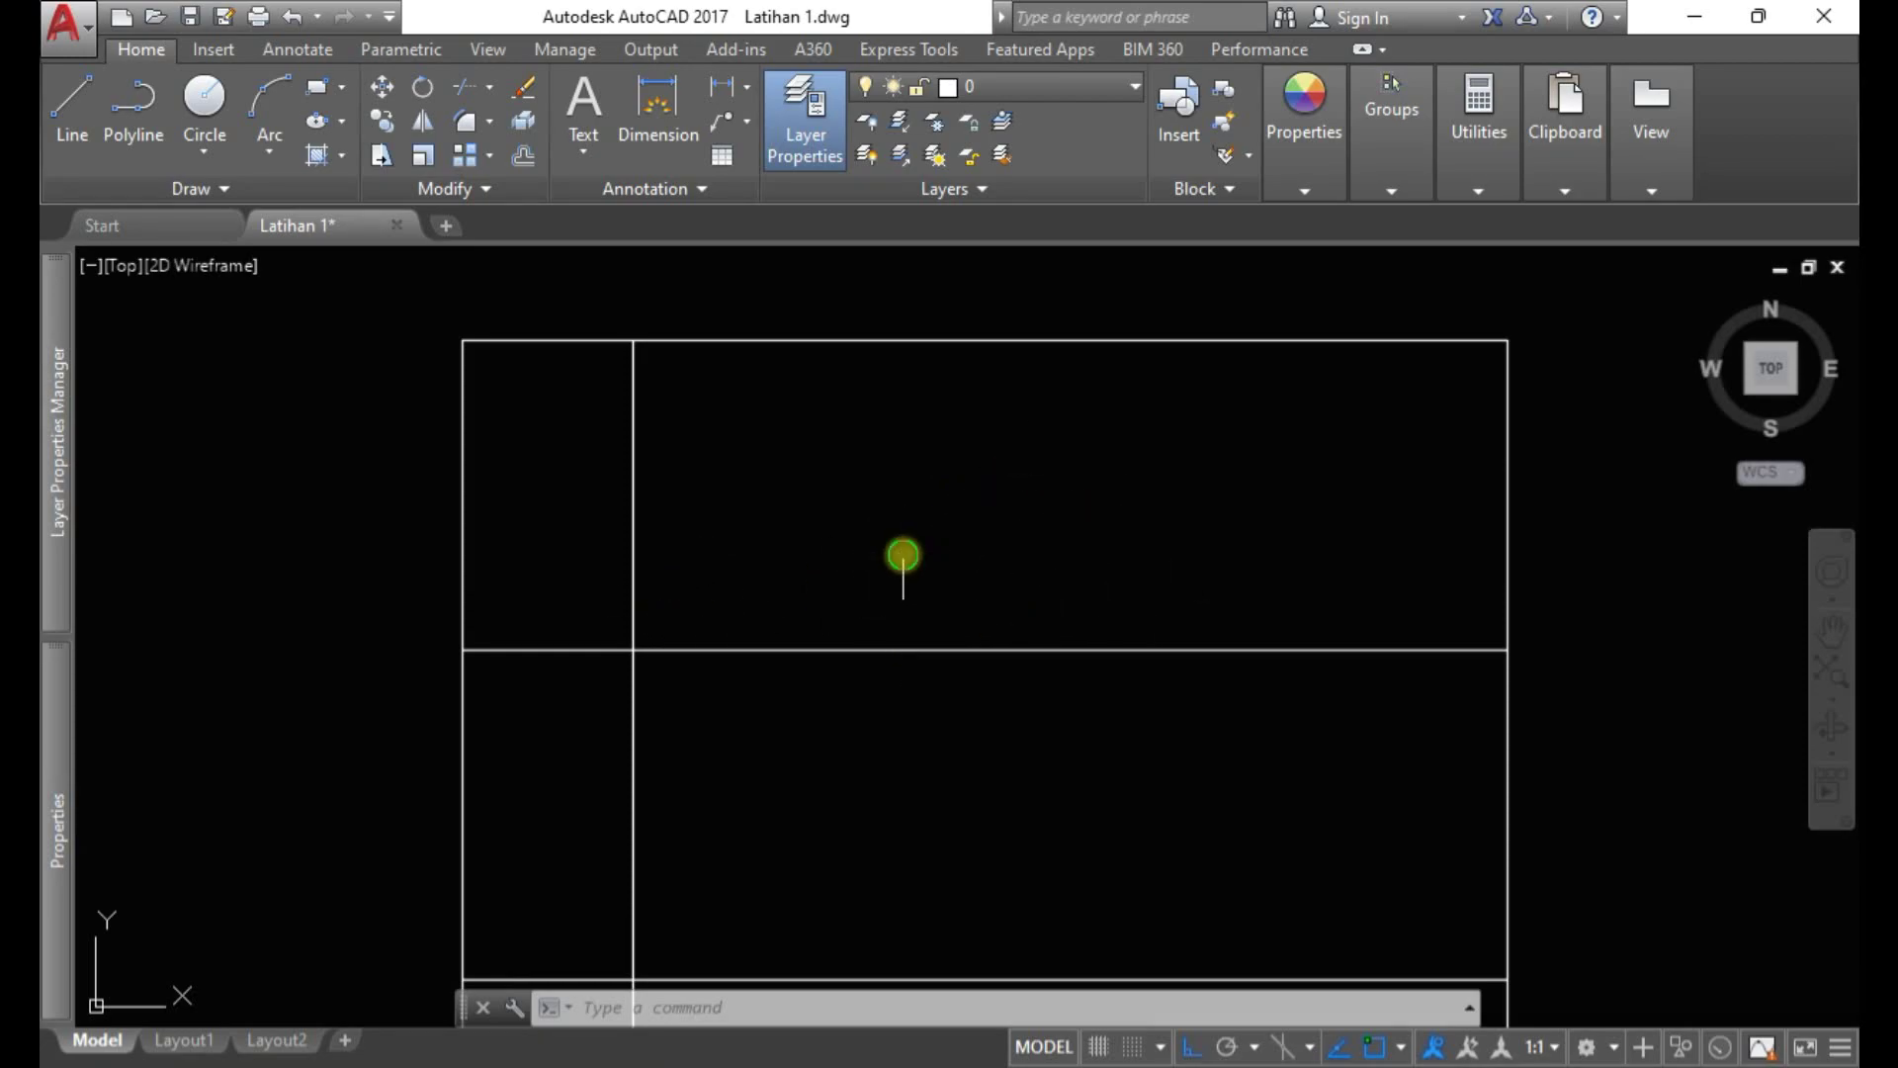
{"action": "middle_click_drag", "start_coordinate": [903, 555], "coordinate": [910, 647]}
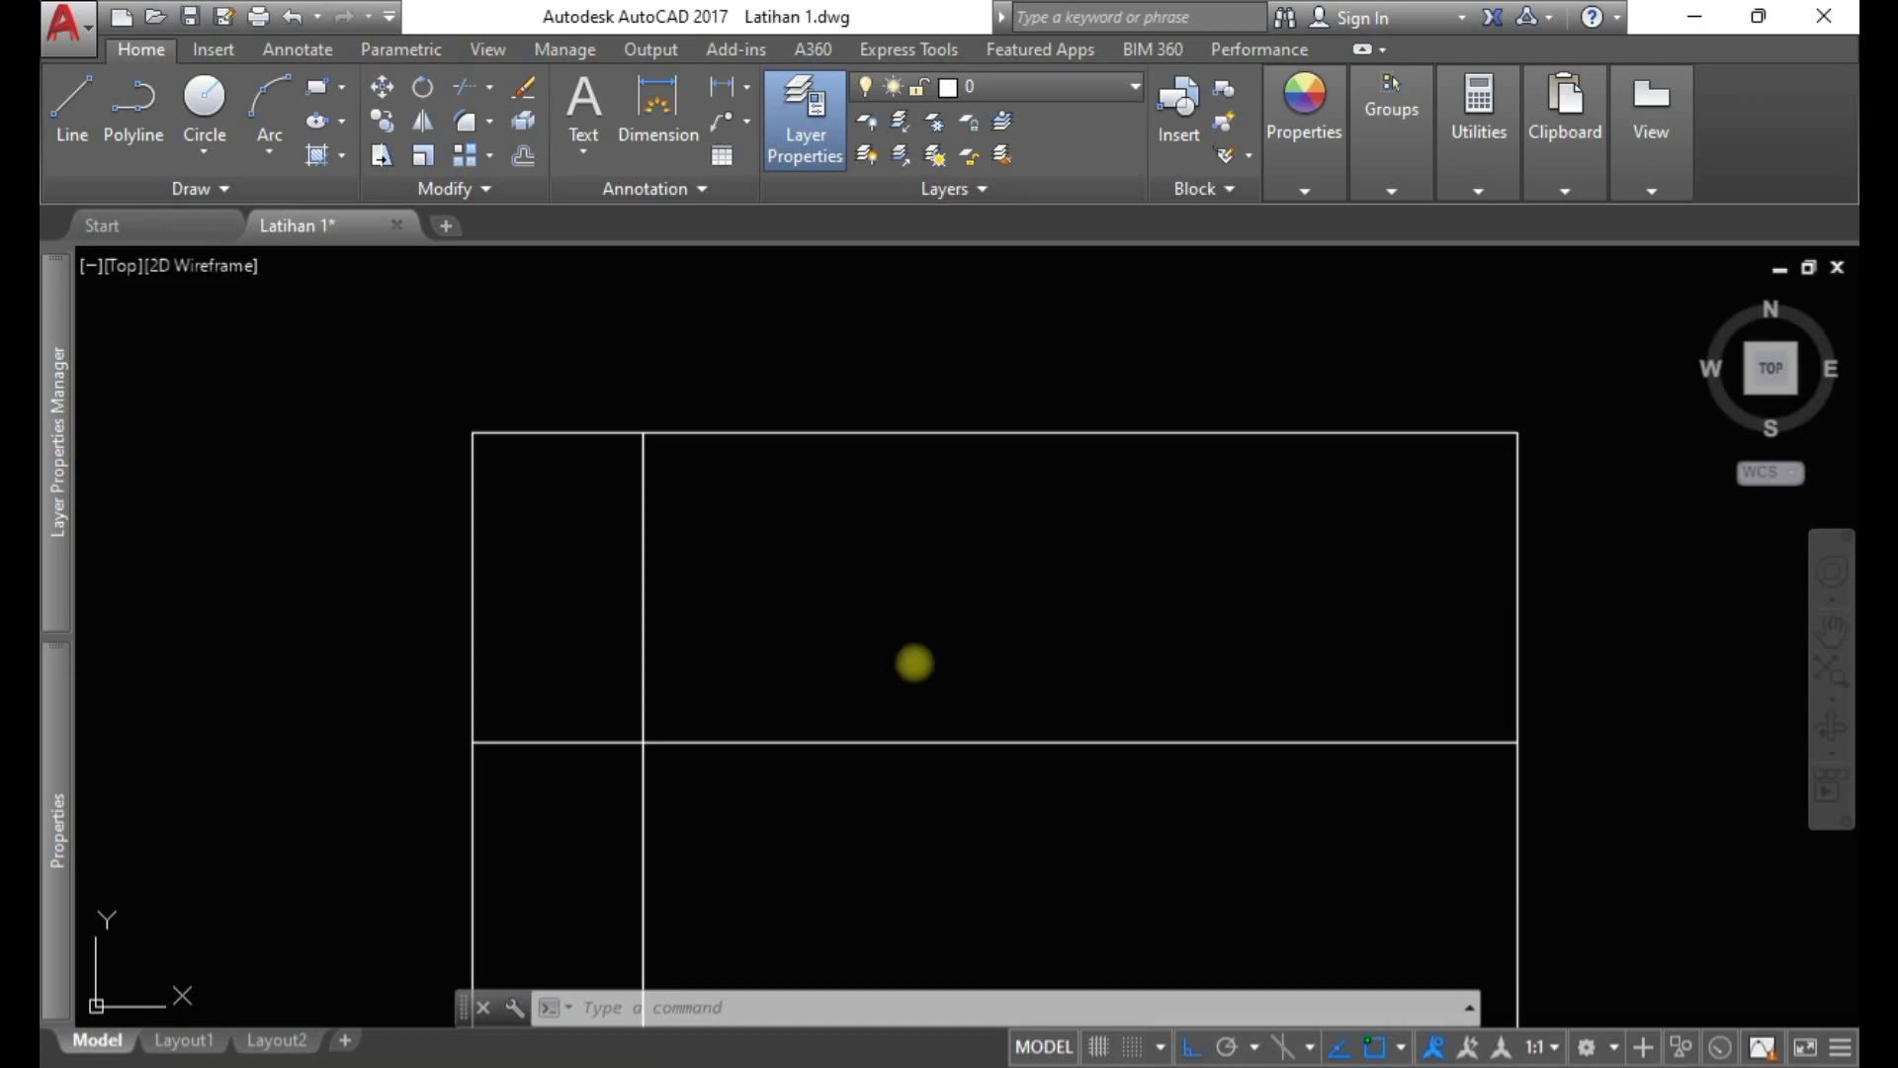
{"action": "type", "text": "mt"}
{"action": "key", "text": "Return"}
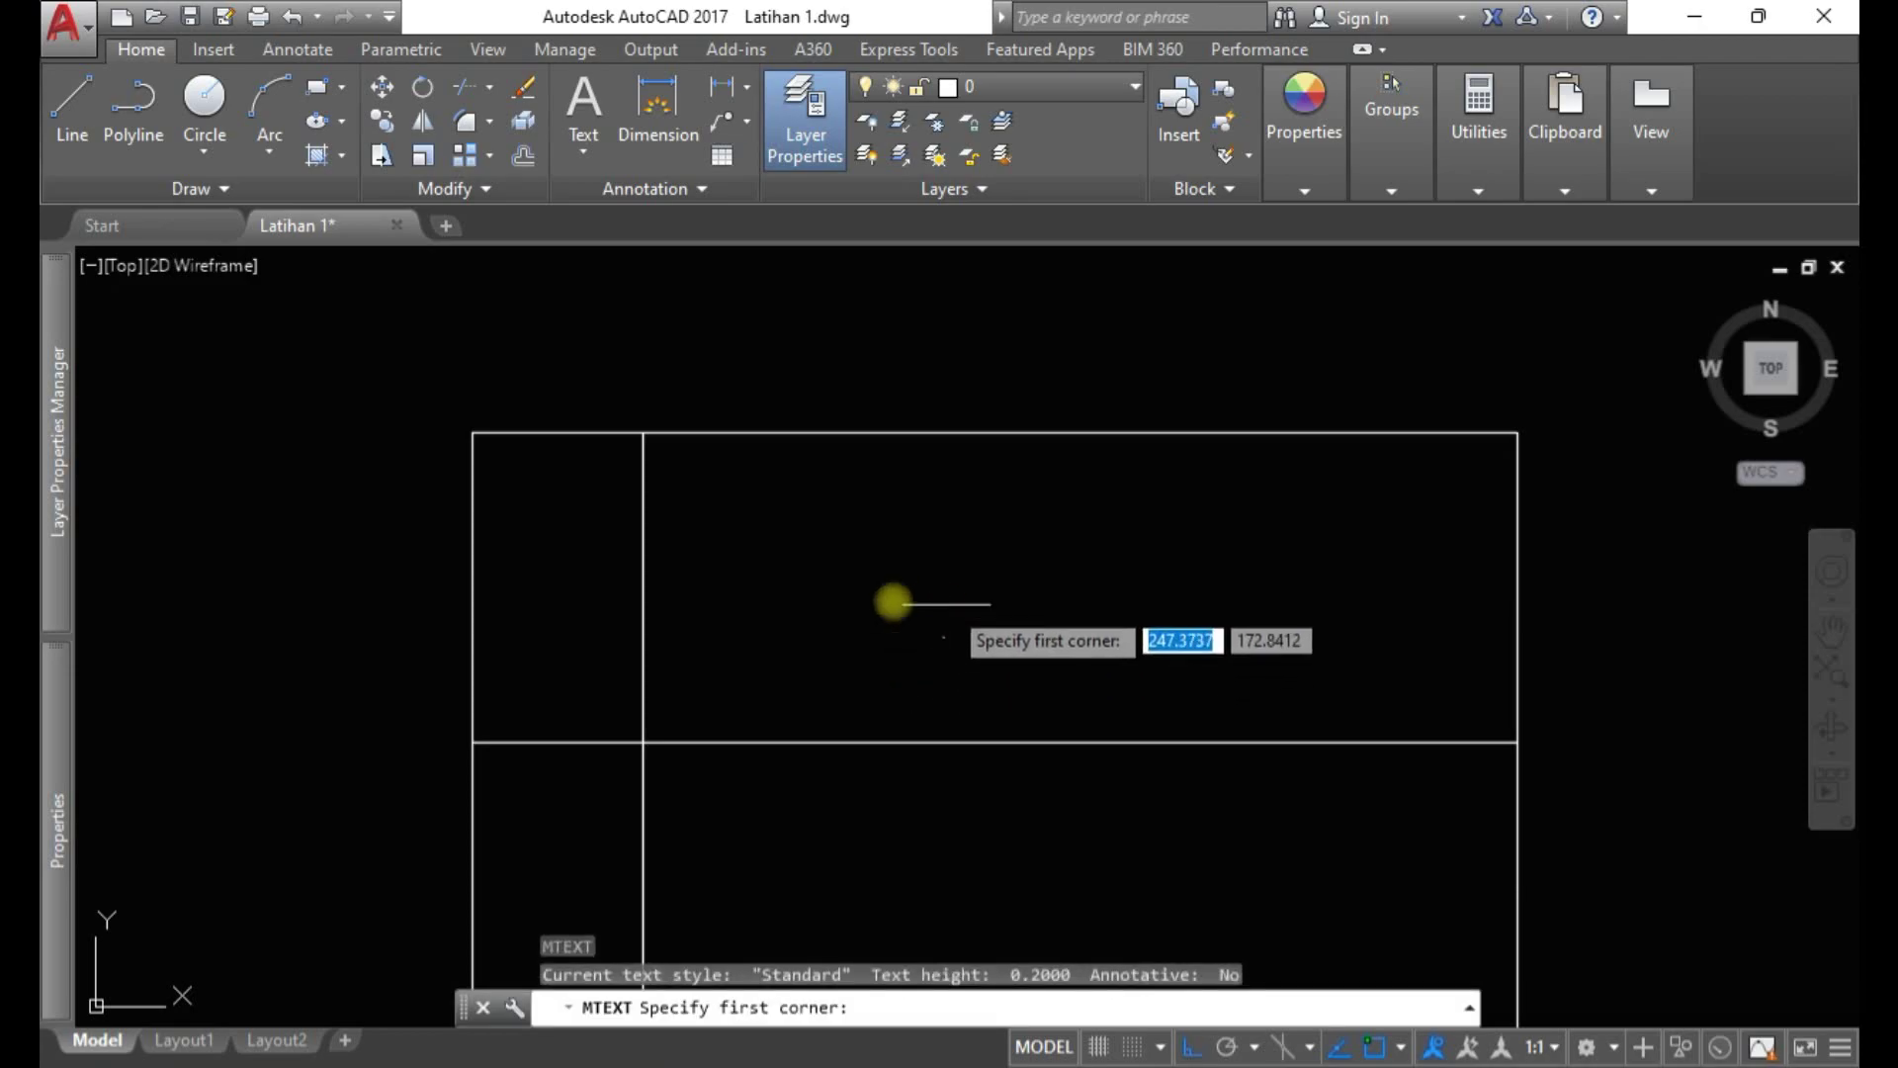
{"action": "left_click", "coordinate": [503, 586]}
{"action": "left_click", "coordinate": [584, 602]}
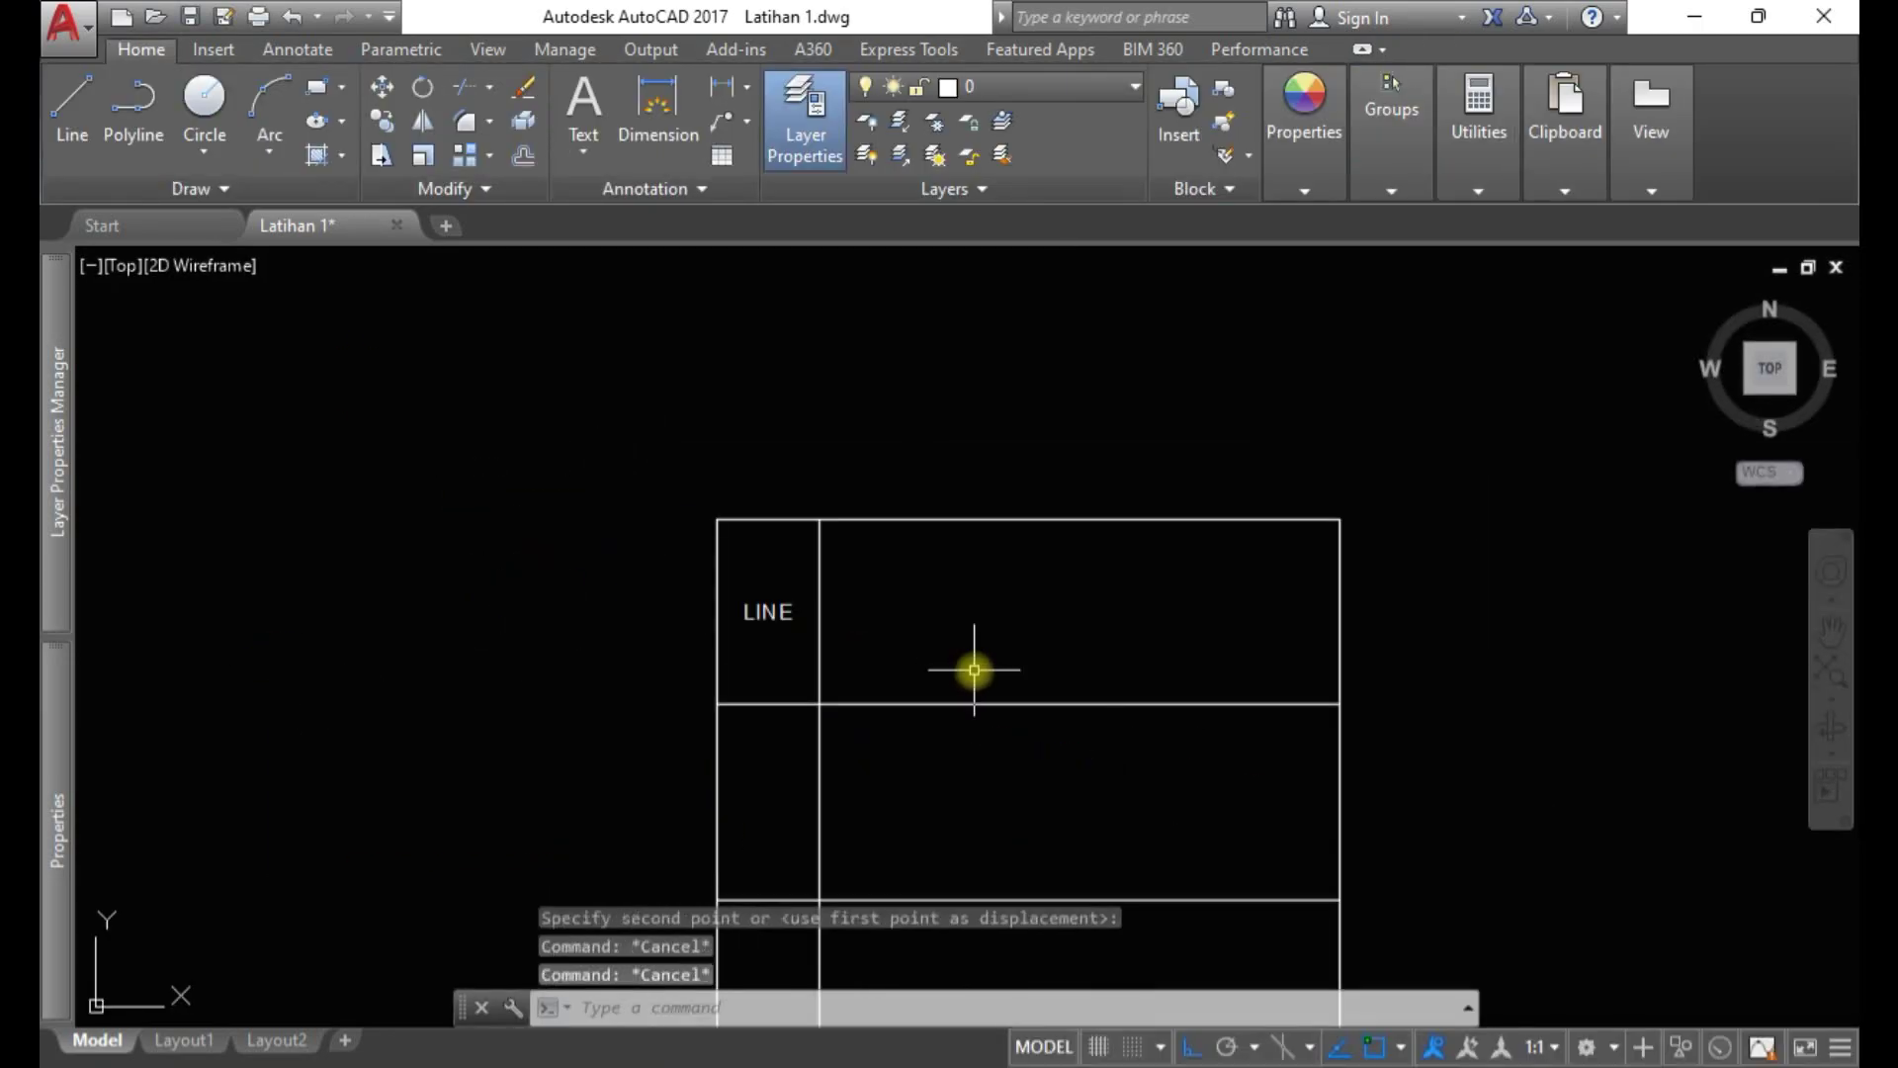
Save the Latihan 1 drawing under its existing name
{"action": "middle_click_drag", "start_coordinate": [971, 665], "coordinate": [848, 644]}
{"action": "scroll", "coordinate": [826, 841], "scroll_direction": "up", "scroll_amount": 2}
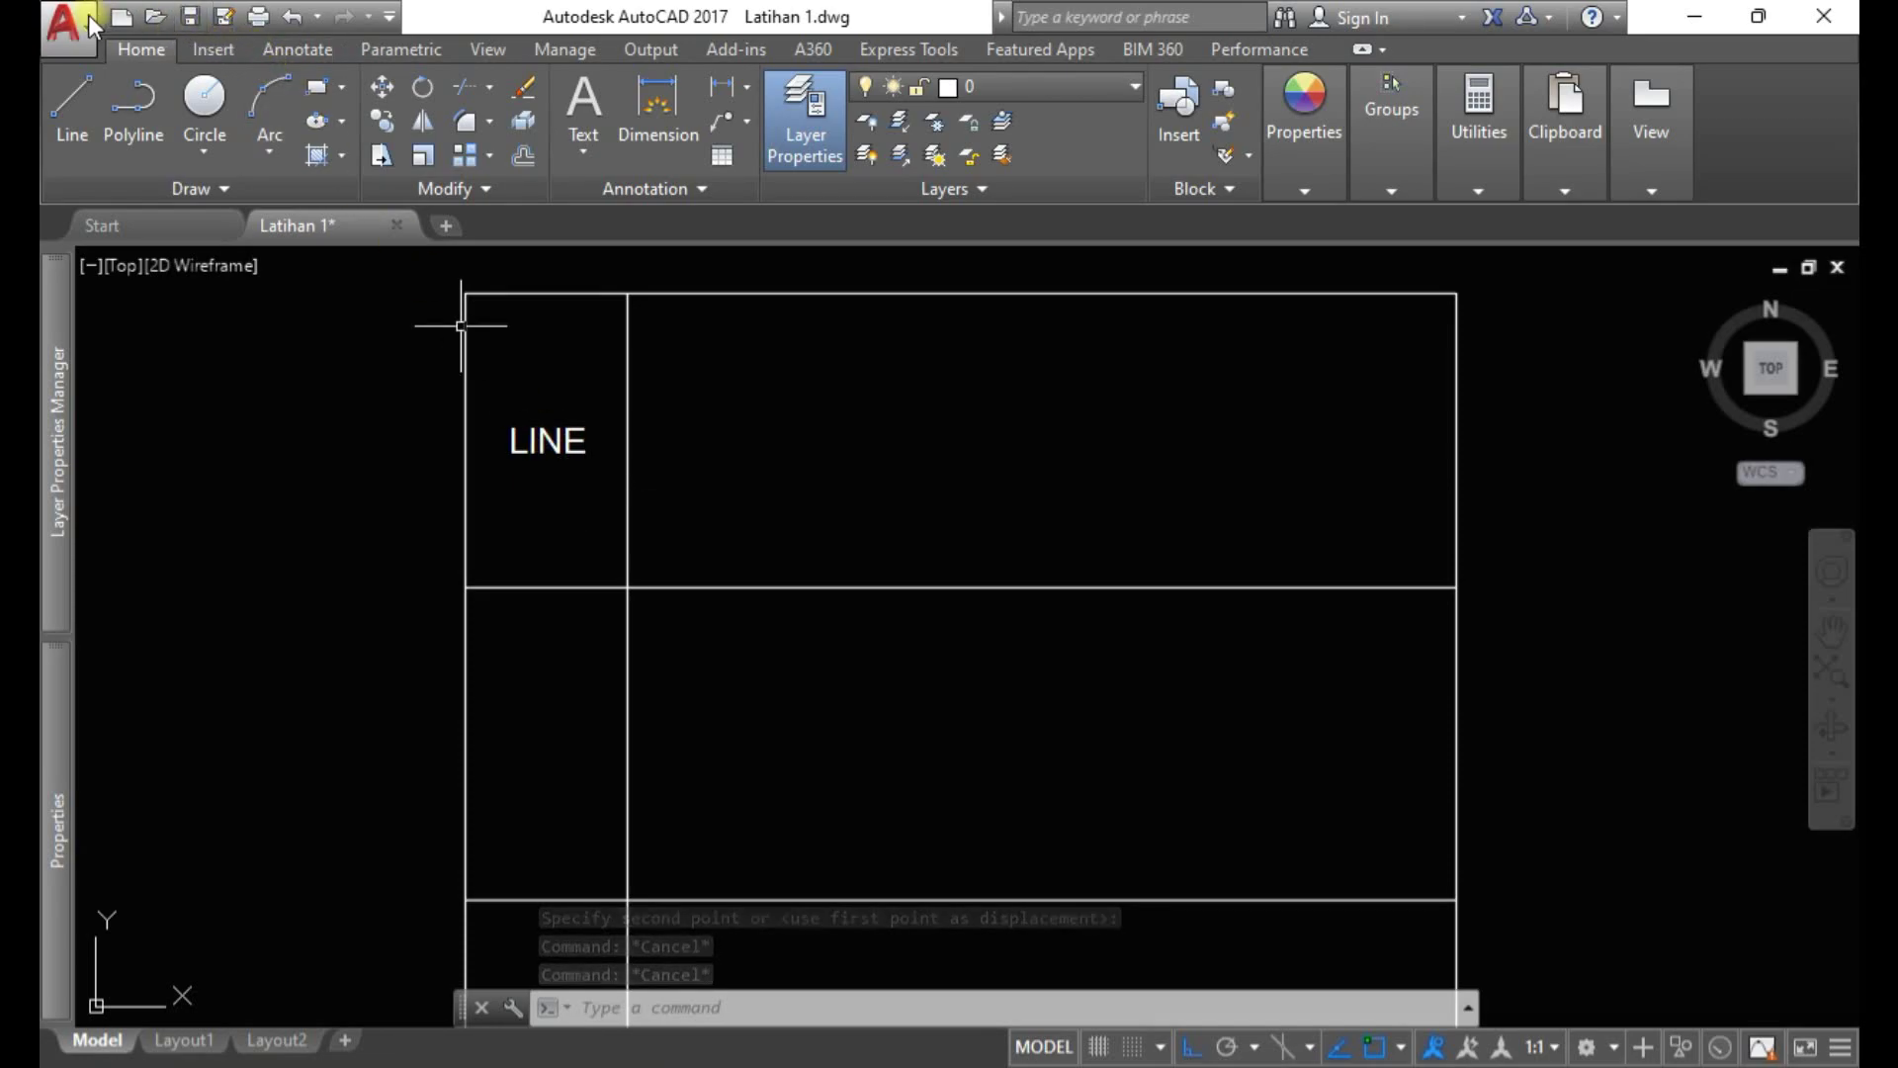
{"action": "left_click", "coordinate": [189, 18]}
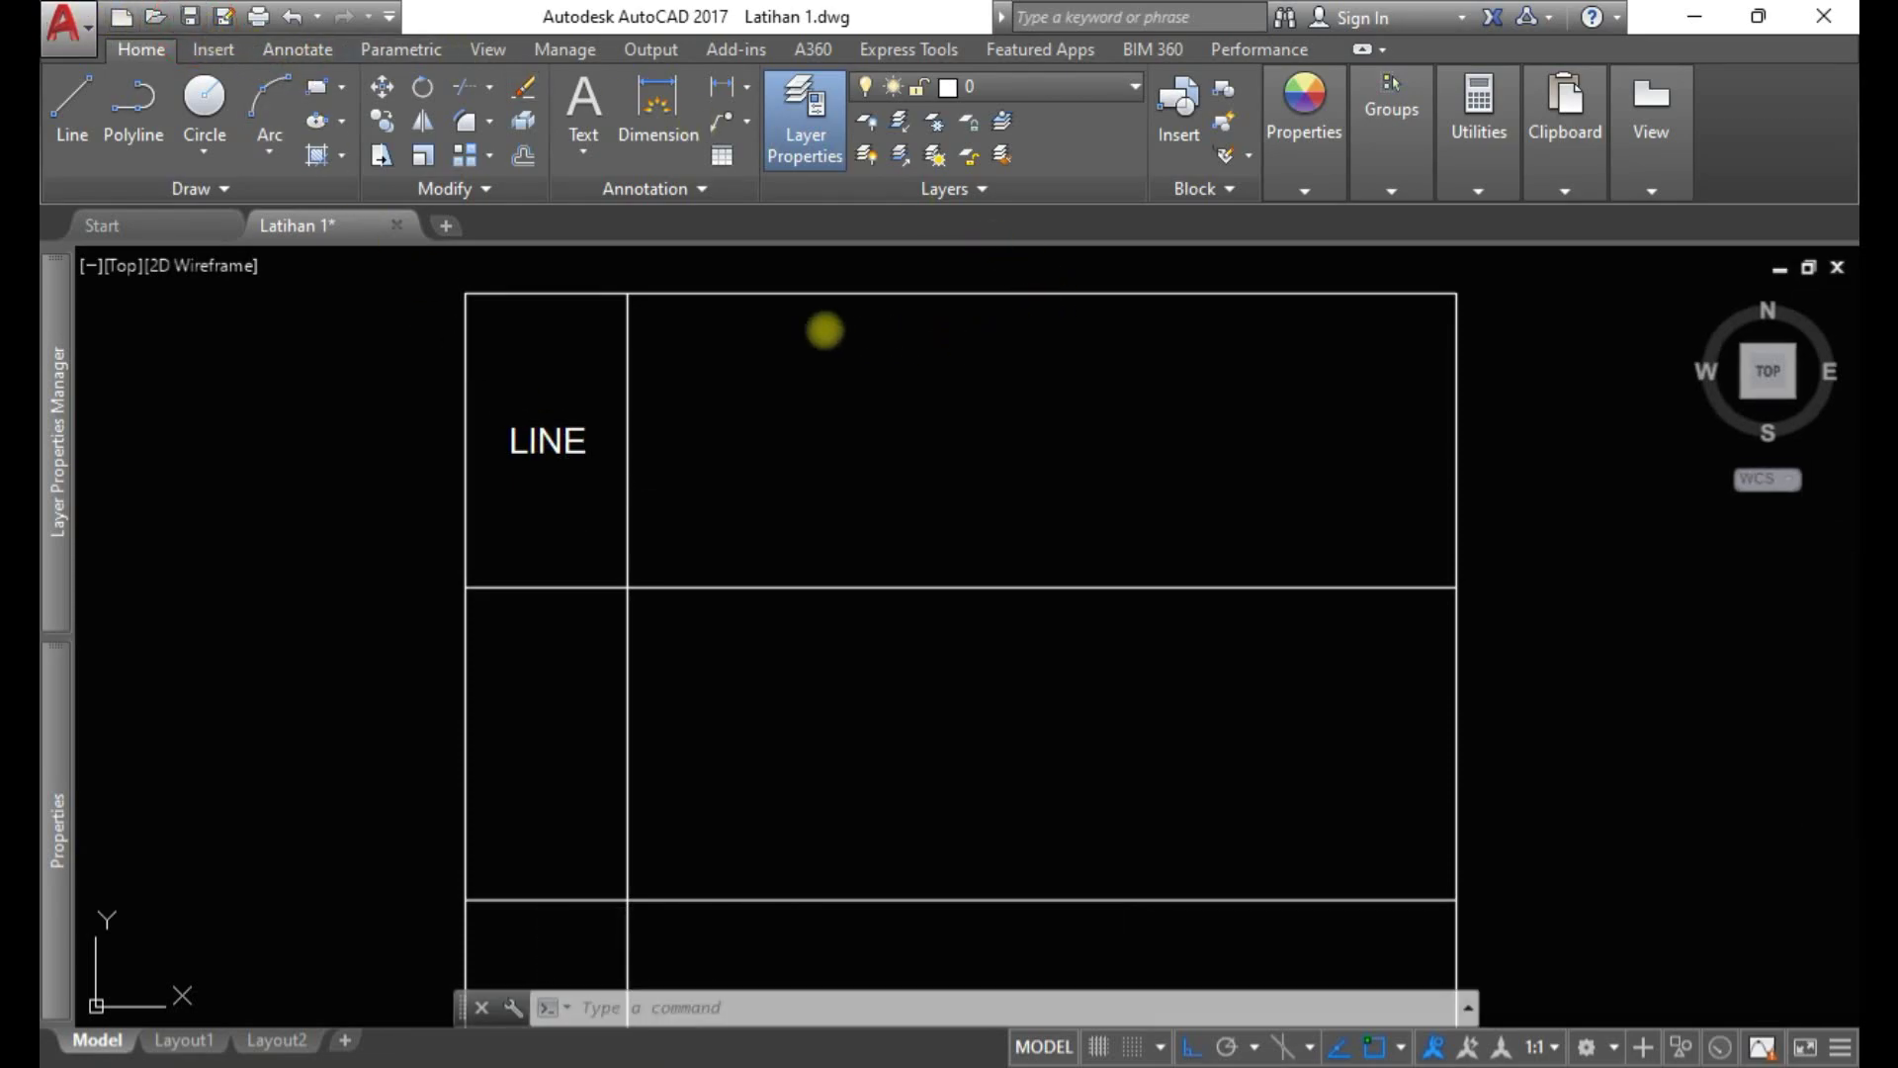
{"action": "key", "text": "ctrl+s"}
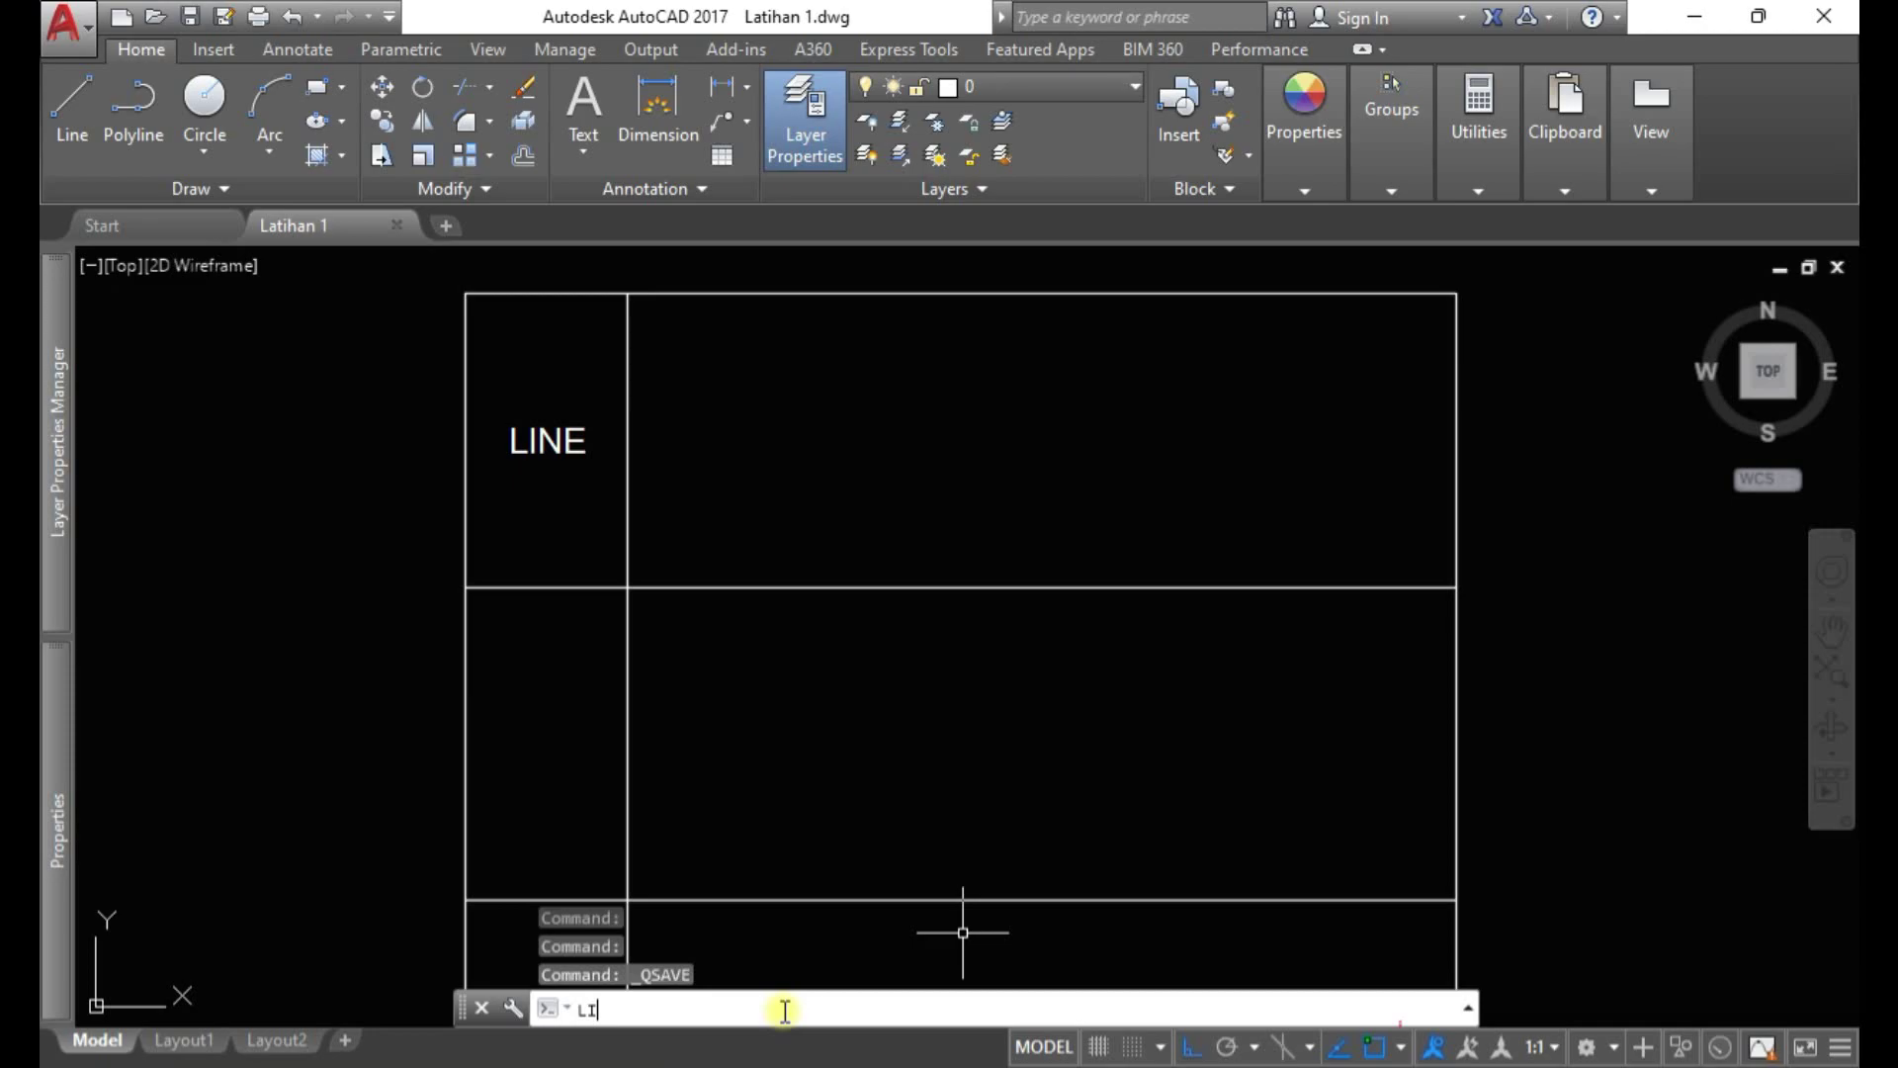
Draw one horizontal line with the LINE command in the upper part of the wide cell beside the LINE label
{"action": "type", "text": "NE"}
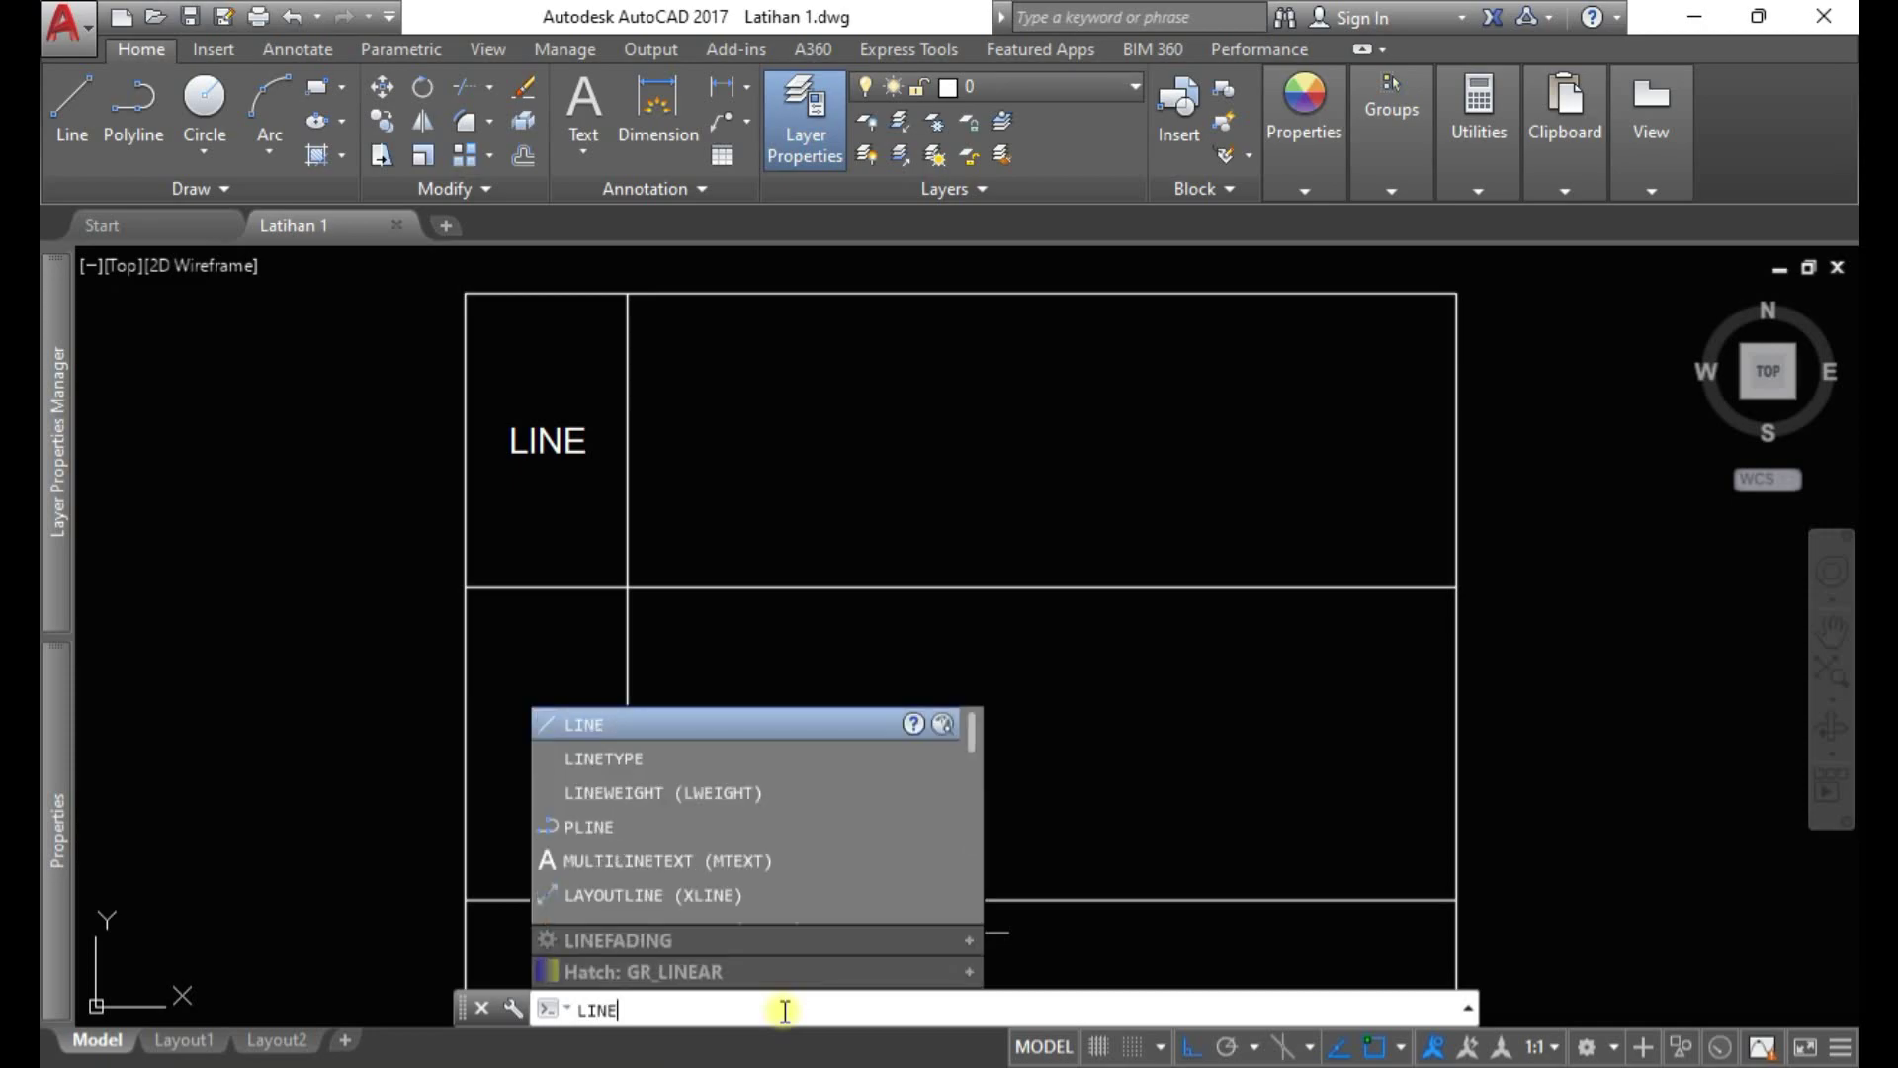
{"action": "key", "text": "Return"}
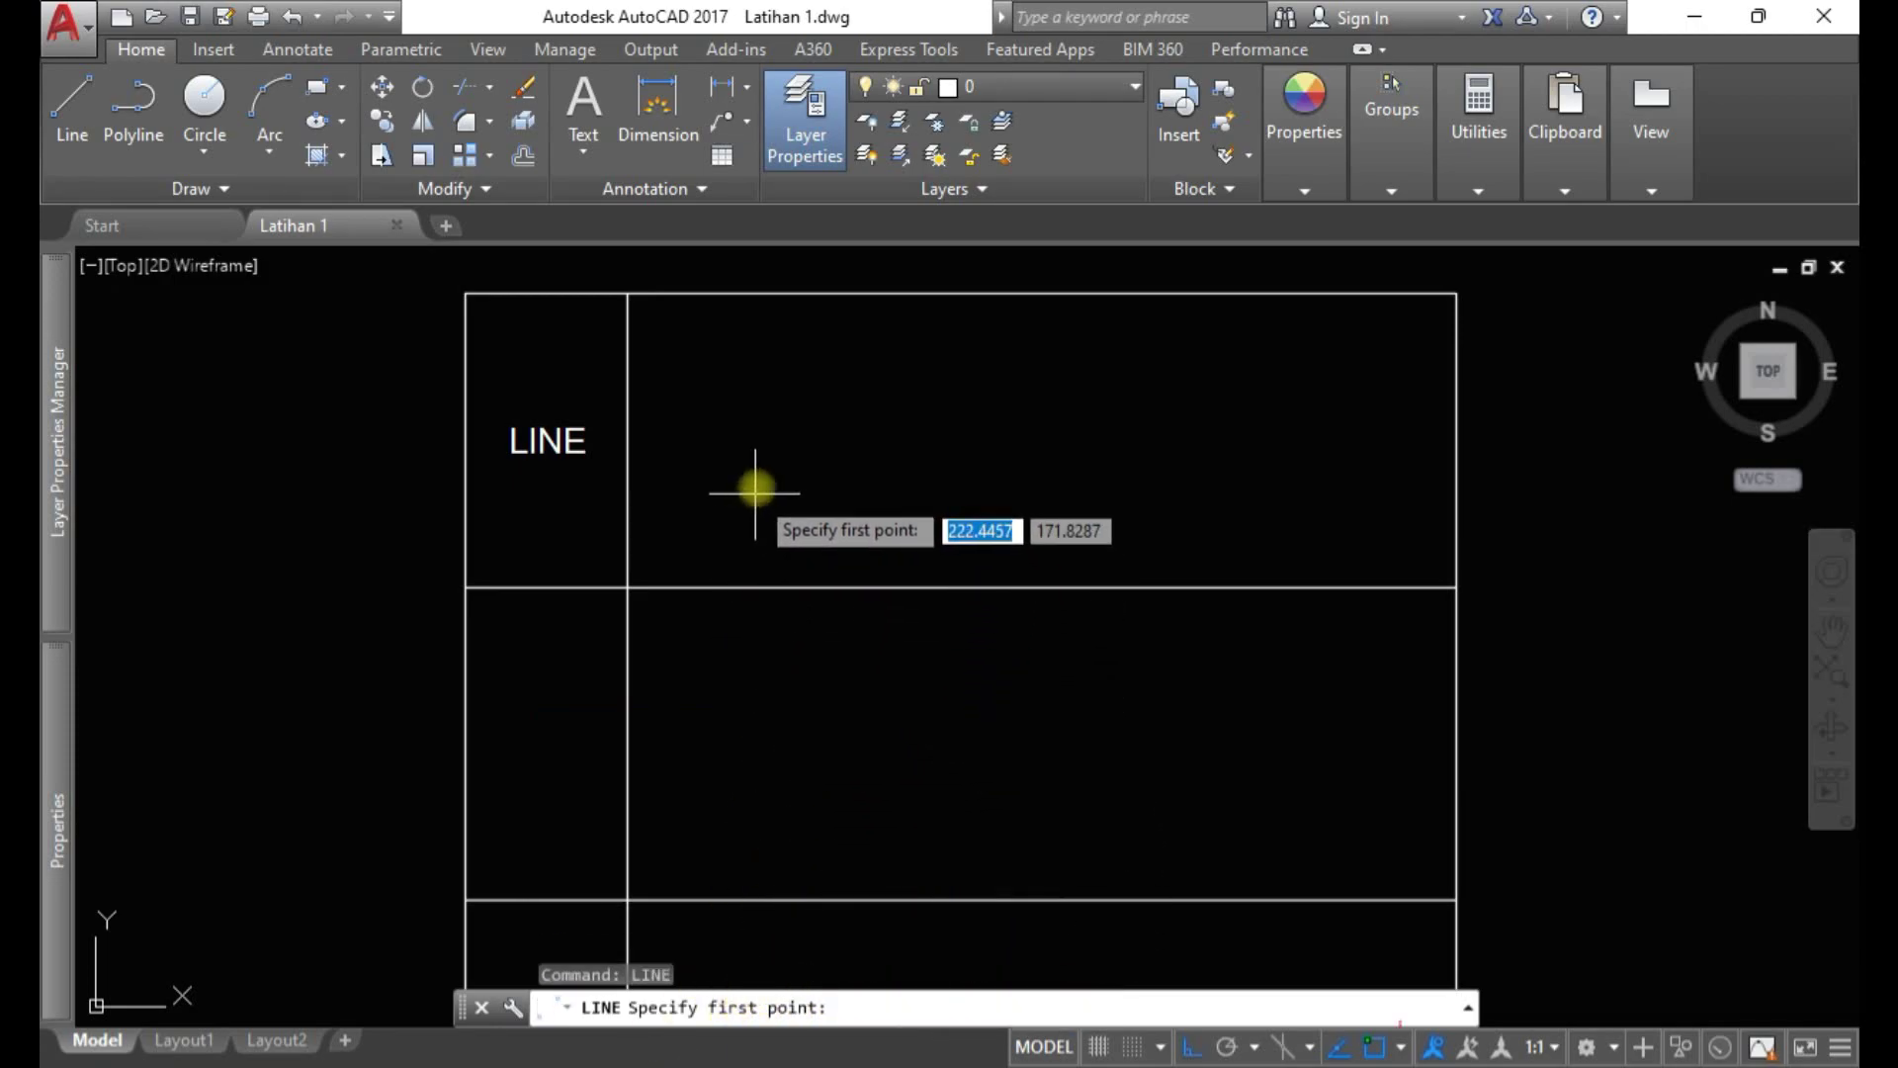
{"action": "left_click", "coordinate": [726, 360]}
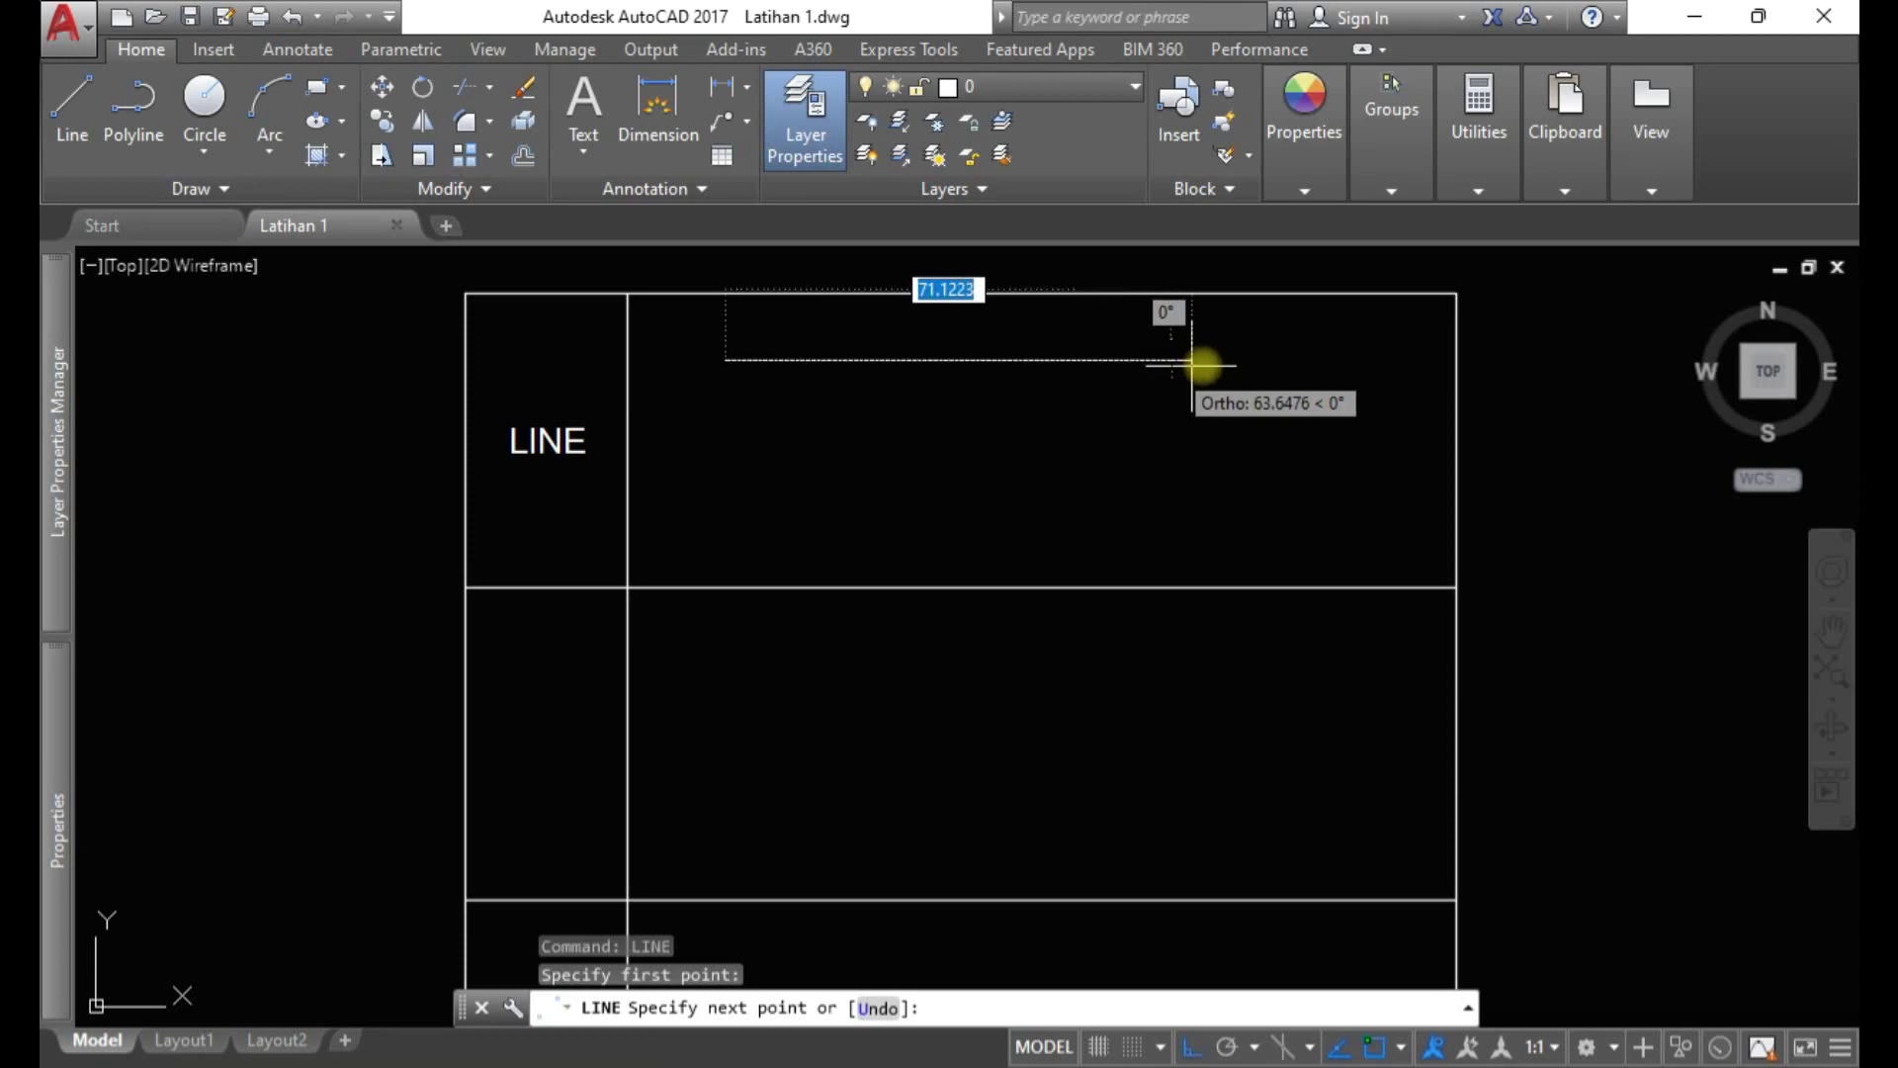
{"action": "left_click", "coordinate": [1222, 362]}
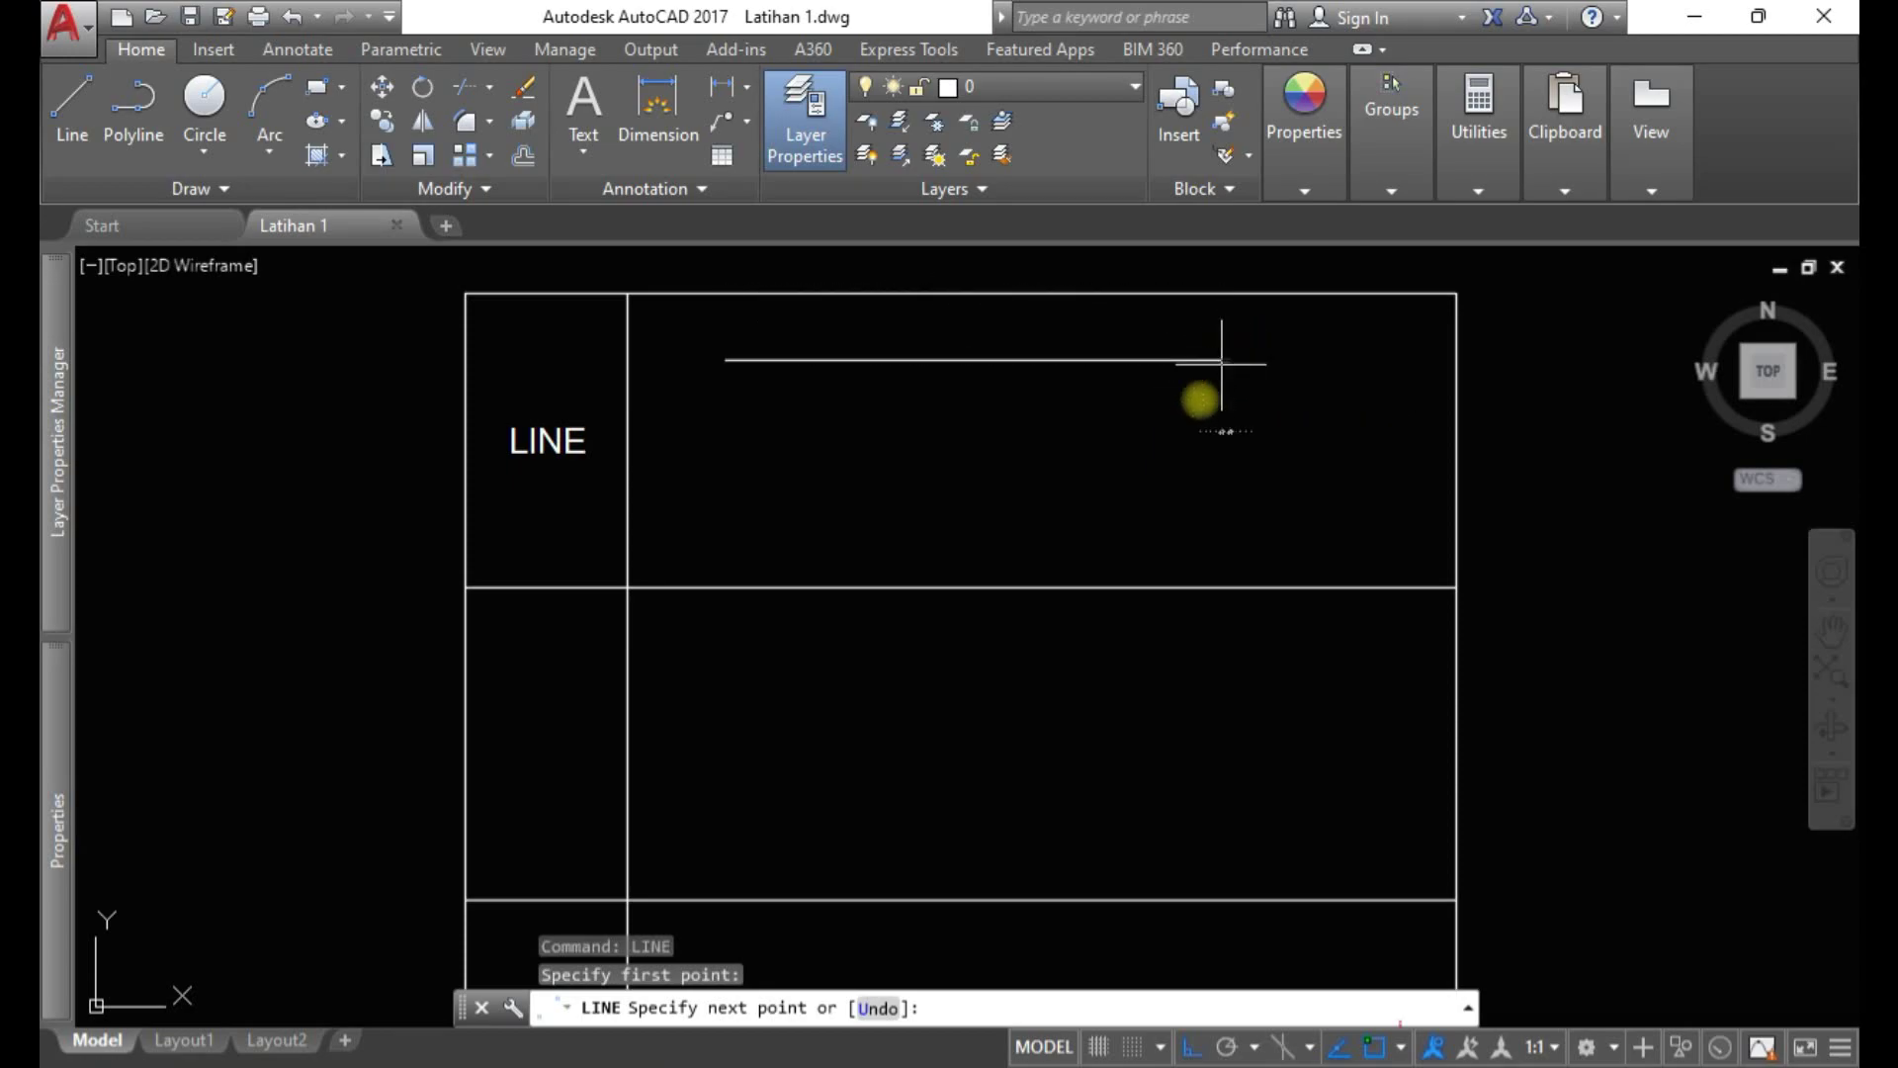
{"action": "left_click", "coordinate": [1230, 360]}
{"action": "key", "text": "Escape"}
{"action": "key", "text": "Escape"}
{"action": "key", "text": "Escape"}
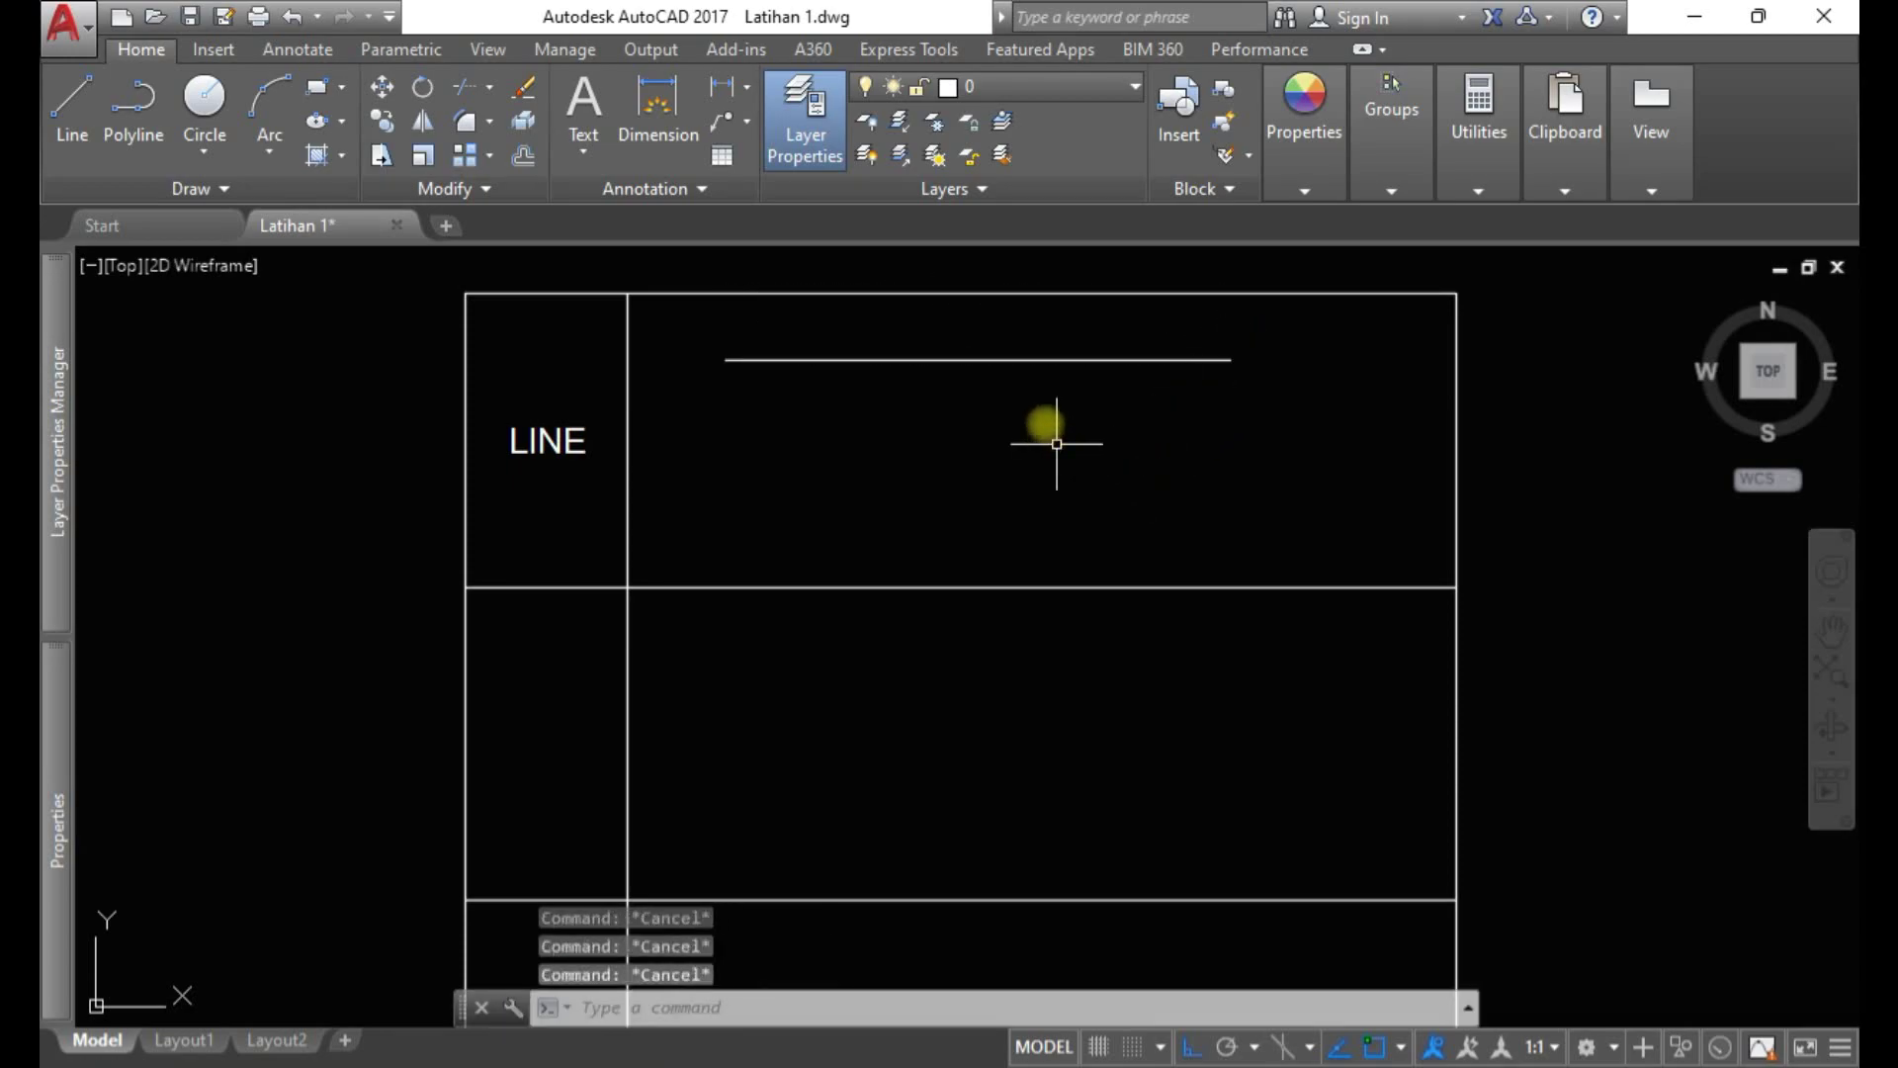
Select the horizontal line in the top row and set its colour to orange 248,153,30
{"action": "left_click", "coordinate": [1059, 360]}
{"action": "key", "text": "Escape"}
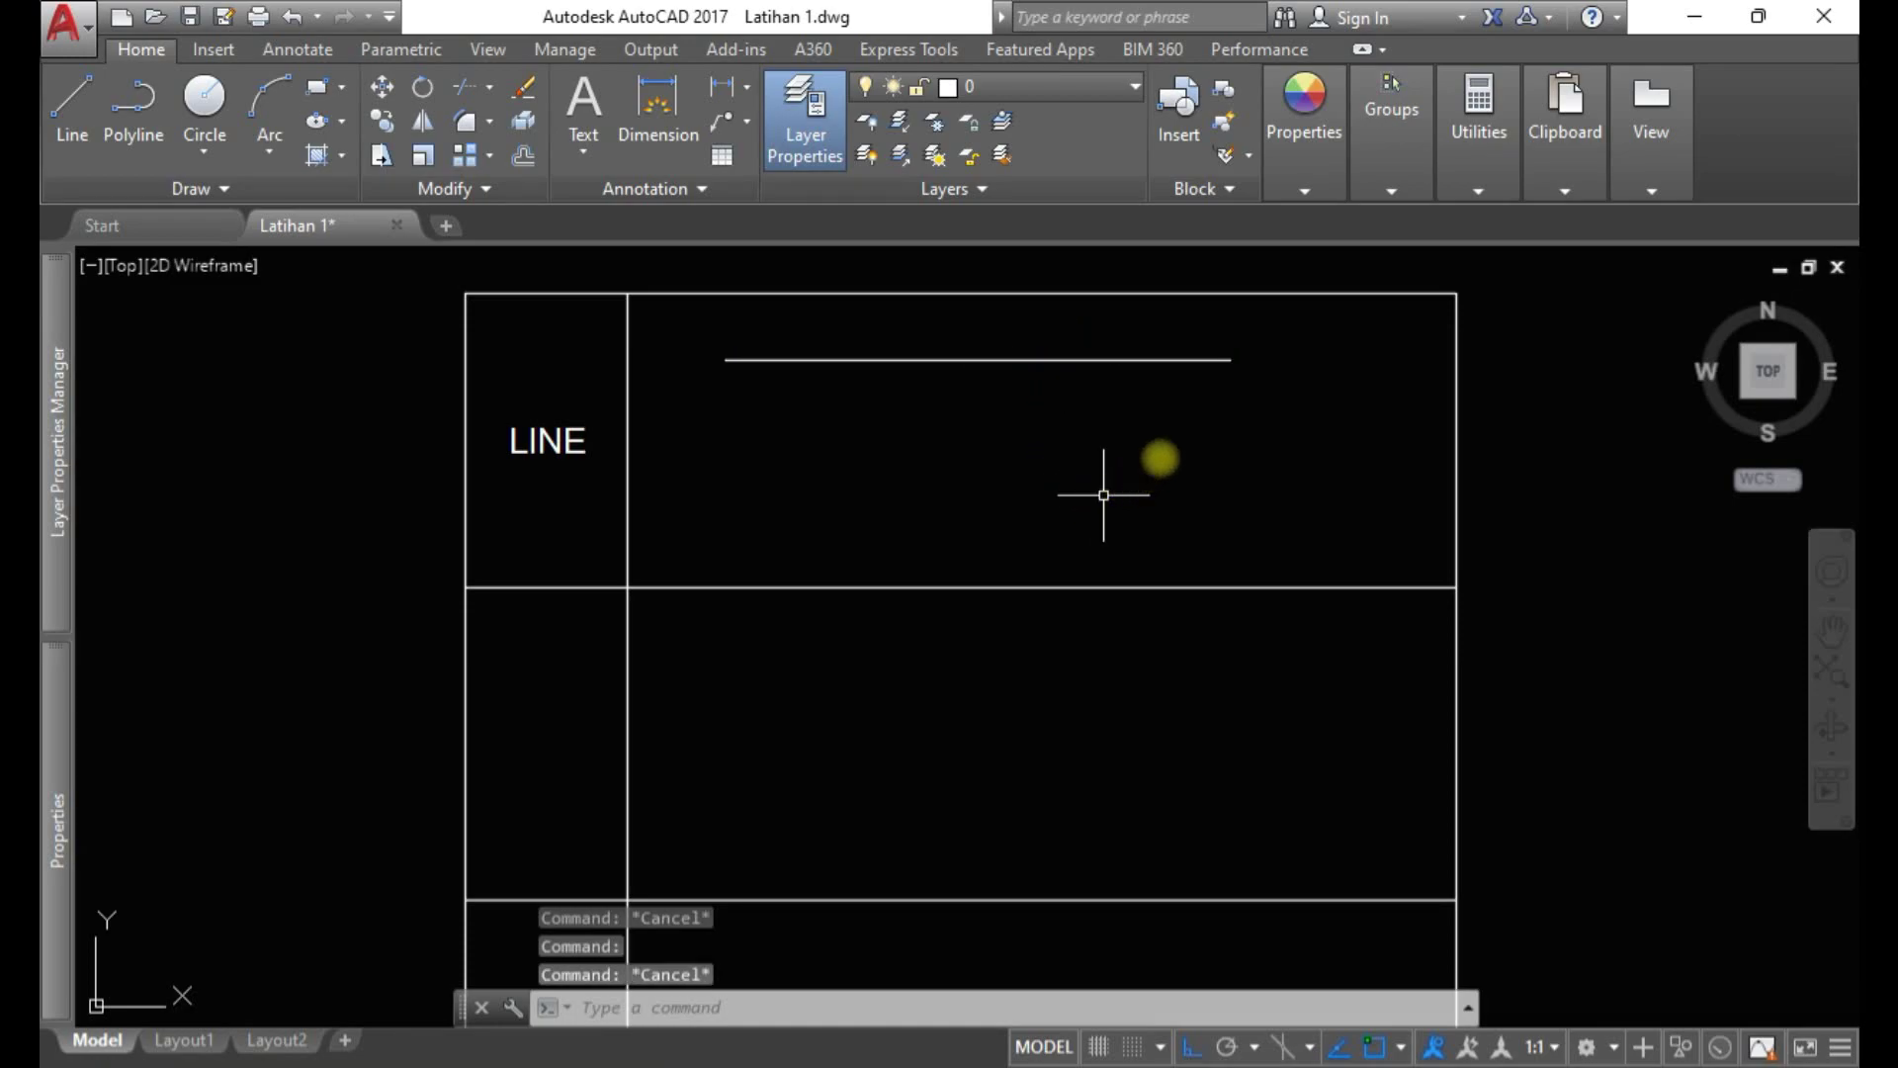
{"action": "key", "text": "Escape"}
{"action": "left_click", "coordinate": [1284, 390]}
{"action": "left_click", "coordinate": [1157, 337]}
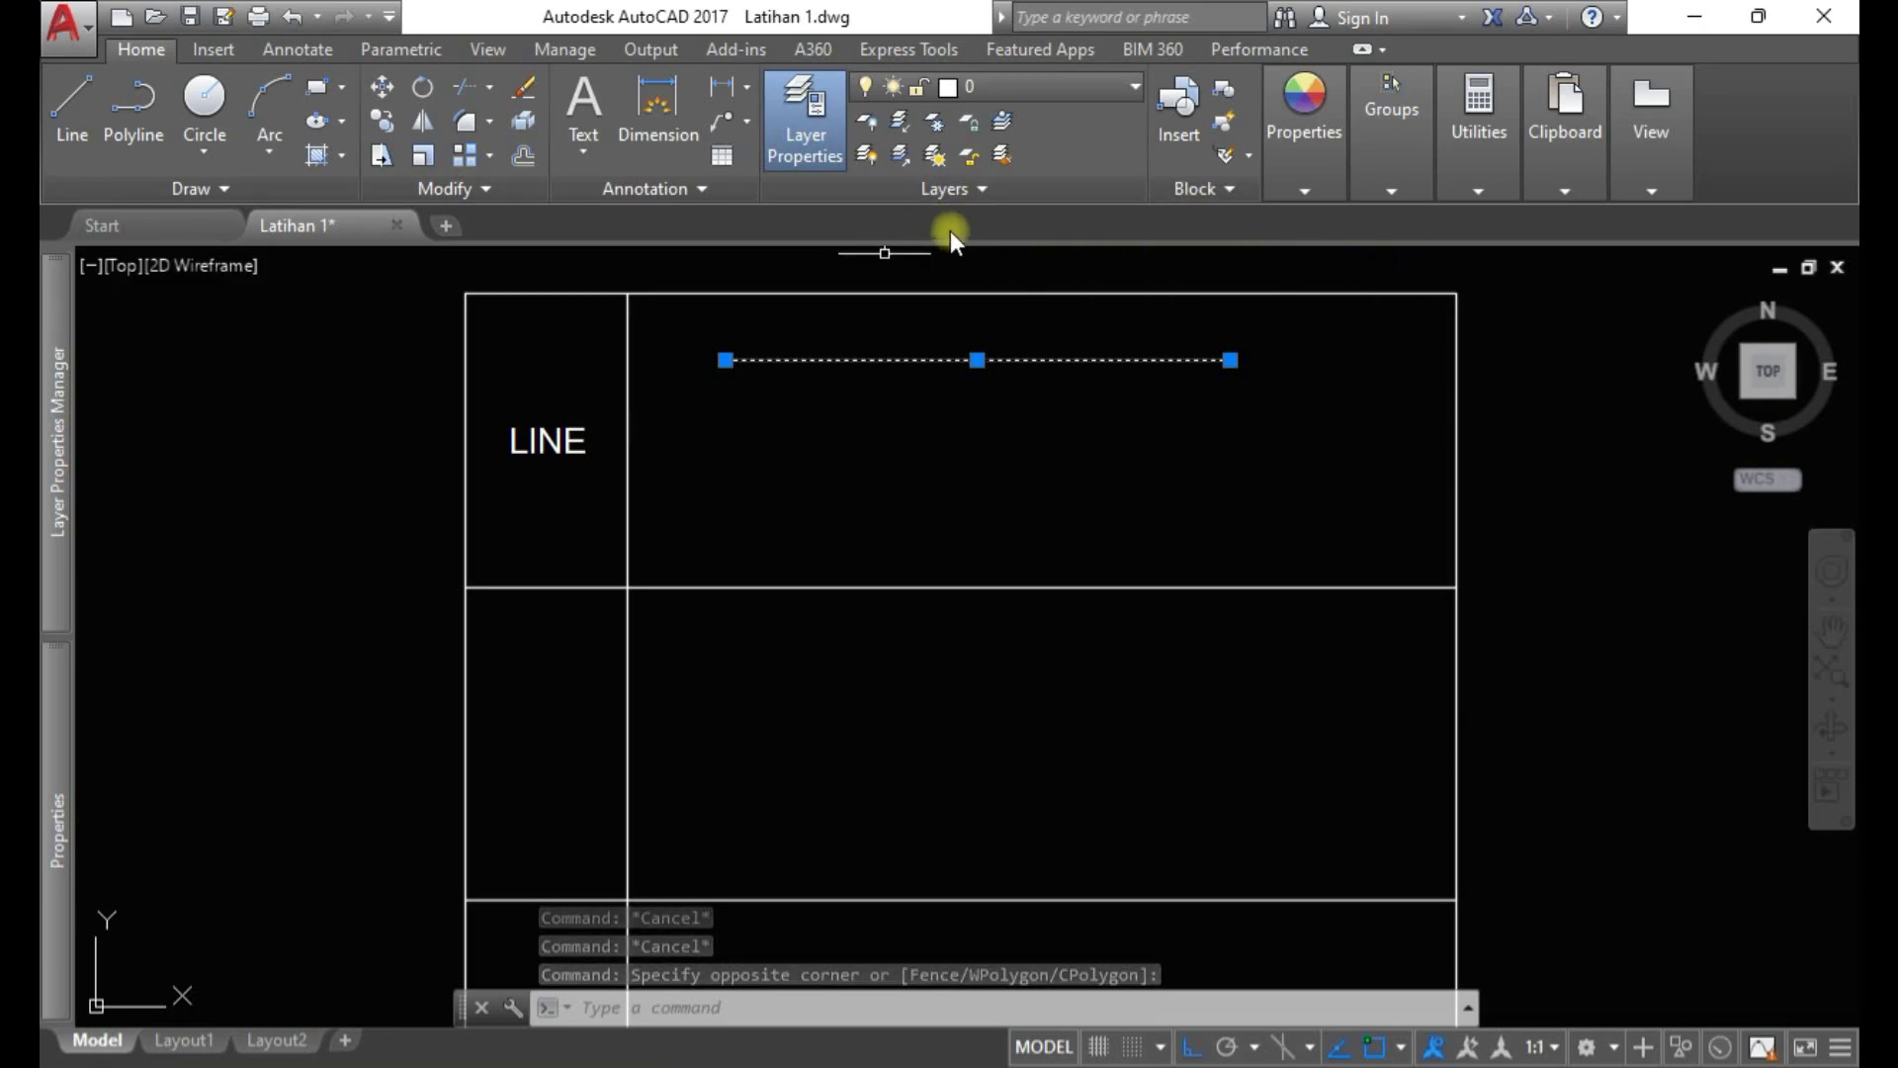
{"action": "mouse_move", "coordinate": [1305, 163]}
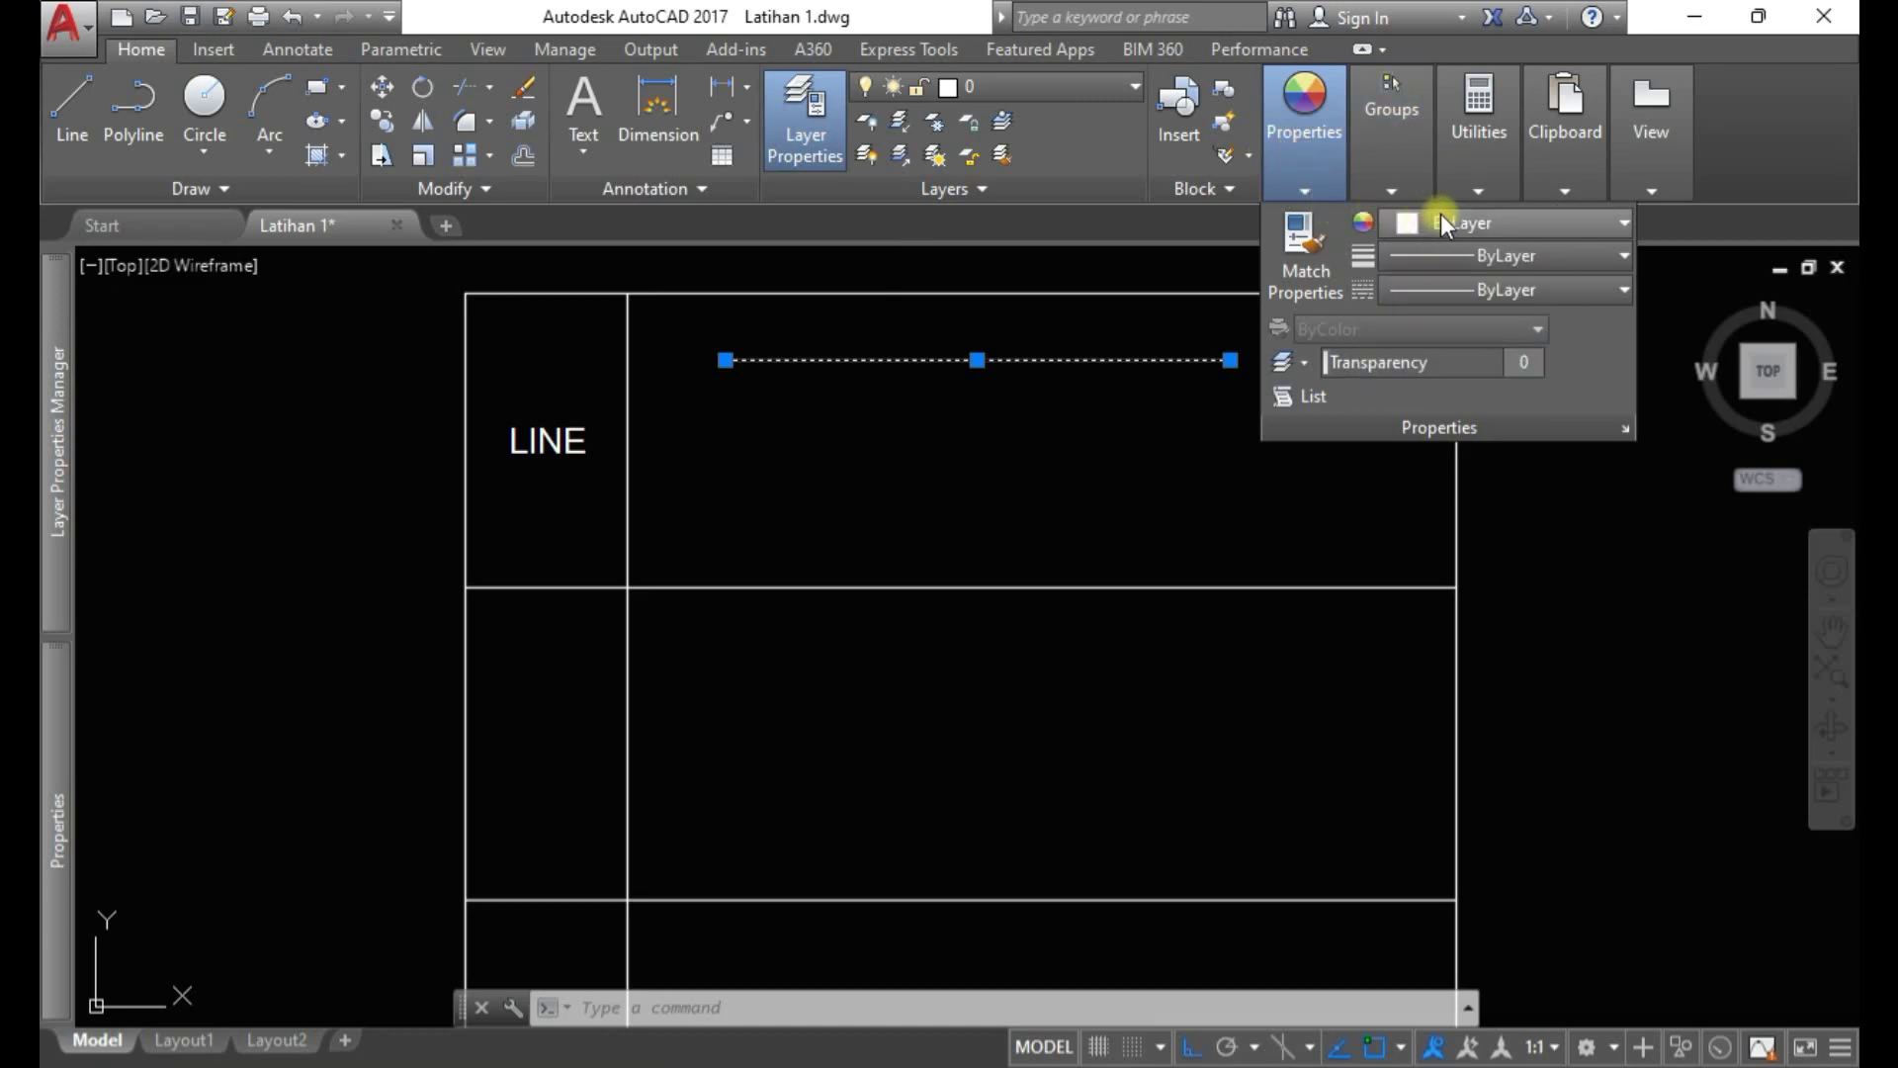
{"action": "left_click", "coordinate": [1486, 221]}
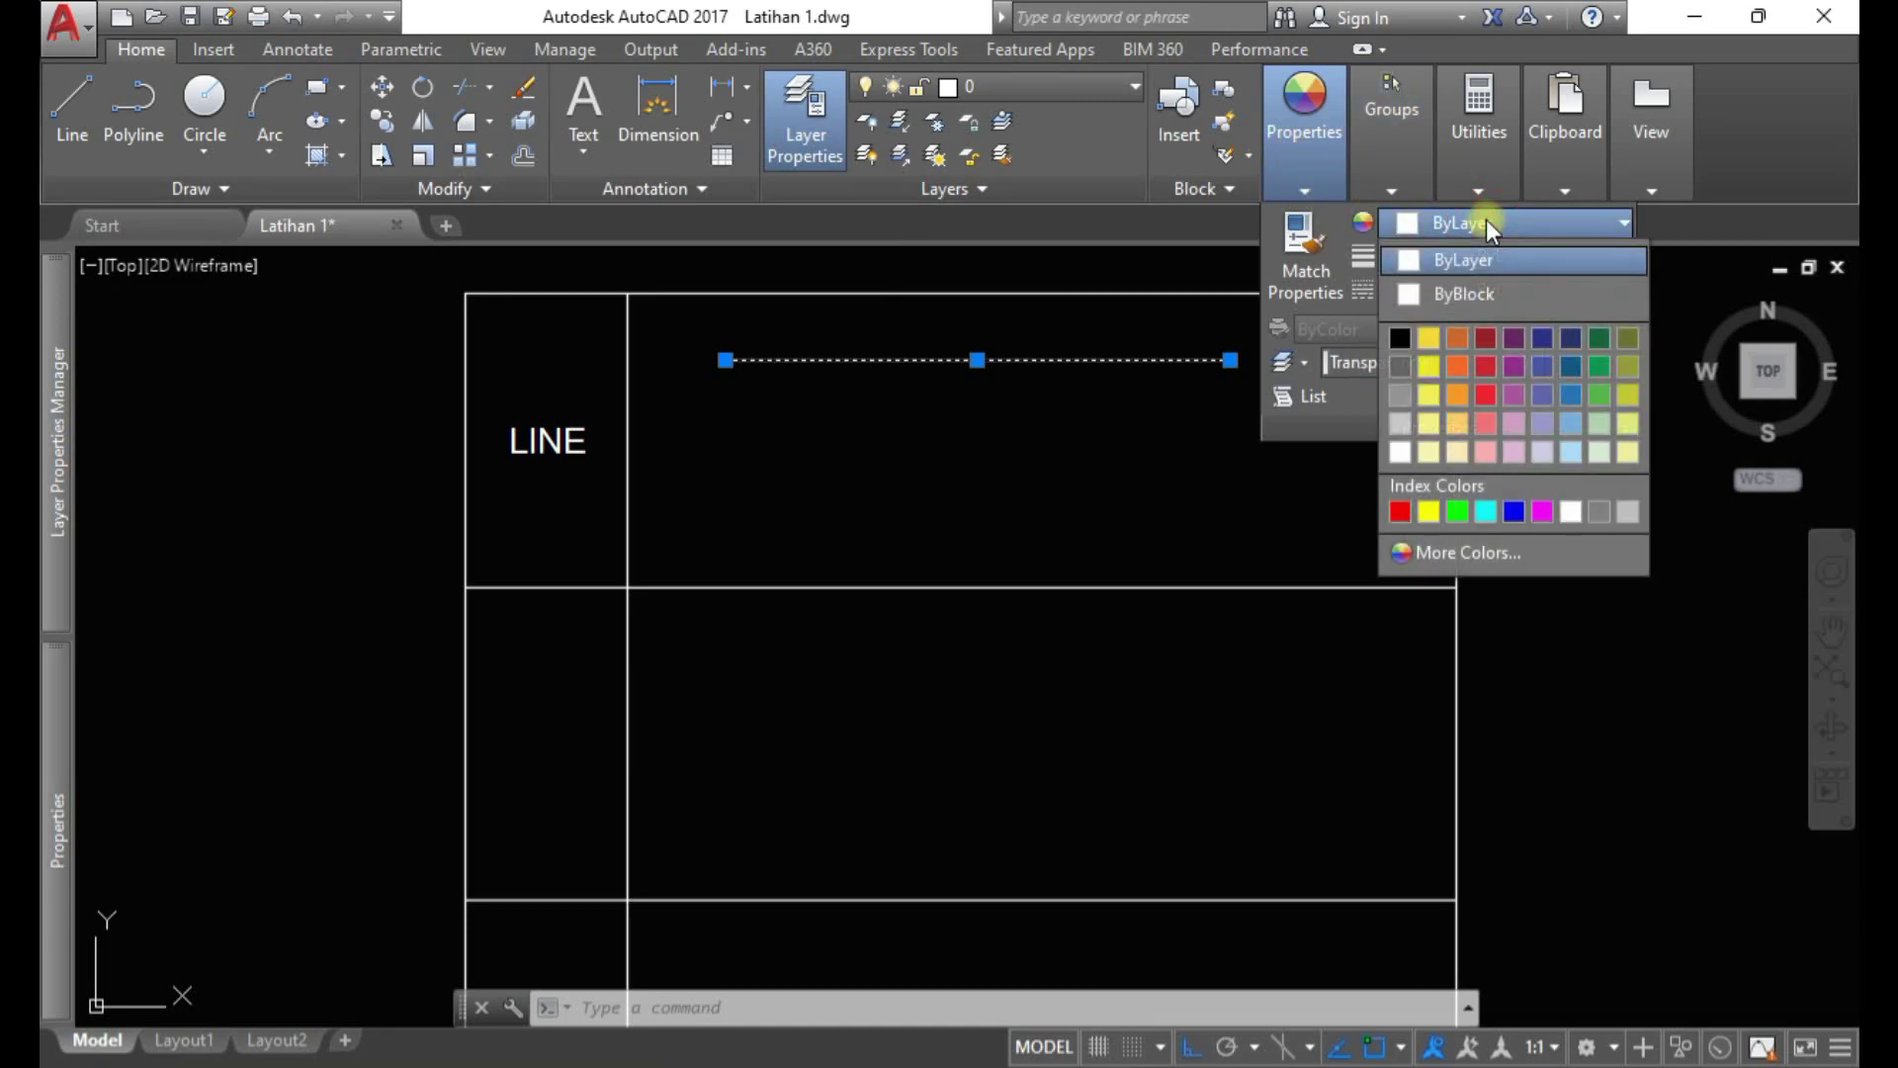
{"action": "left_click", "coordinate": [1456, 396]}
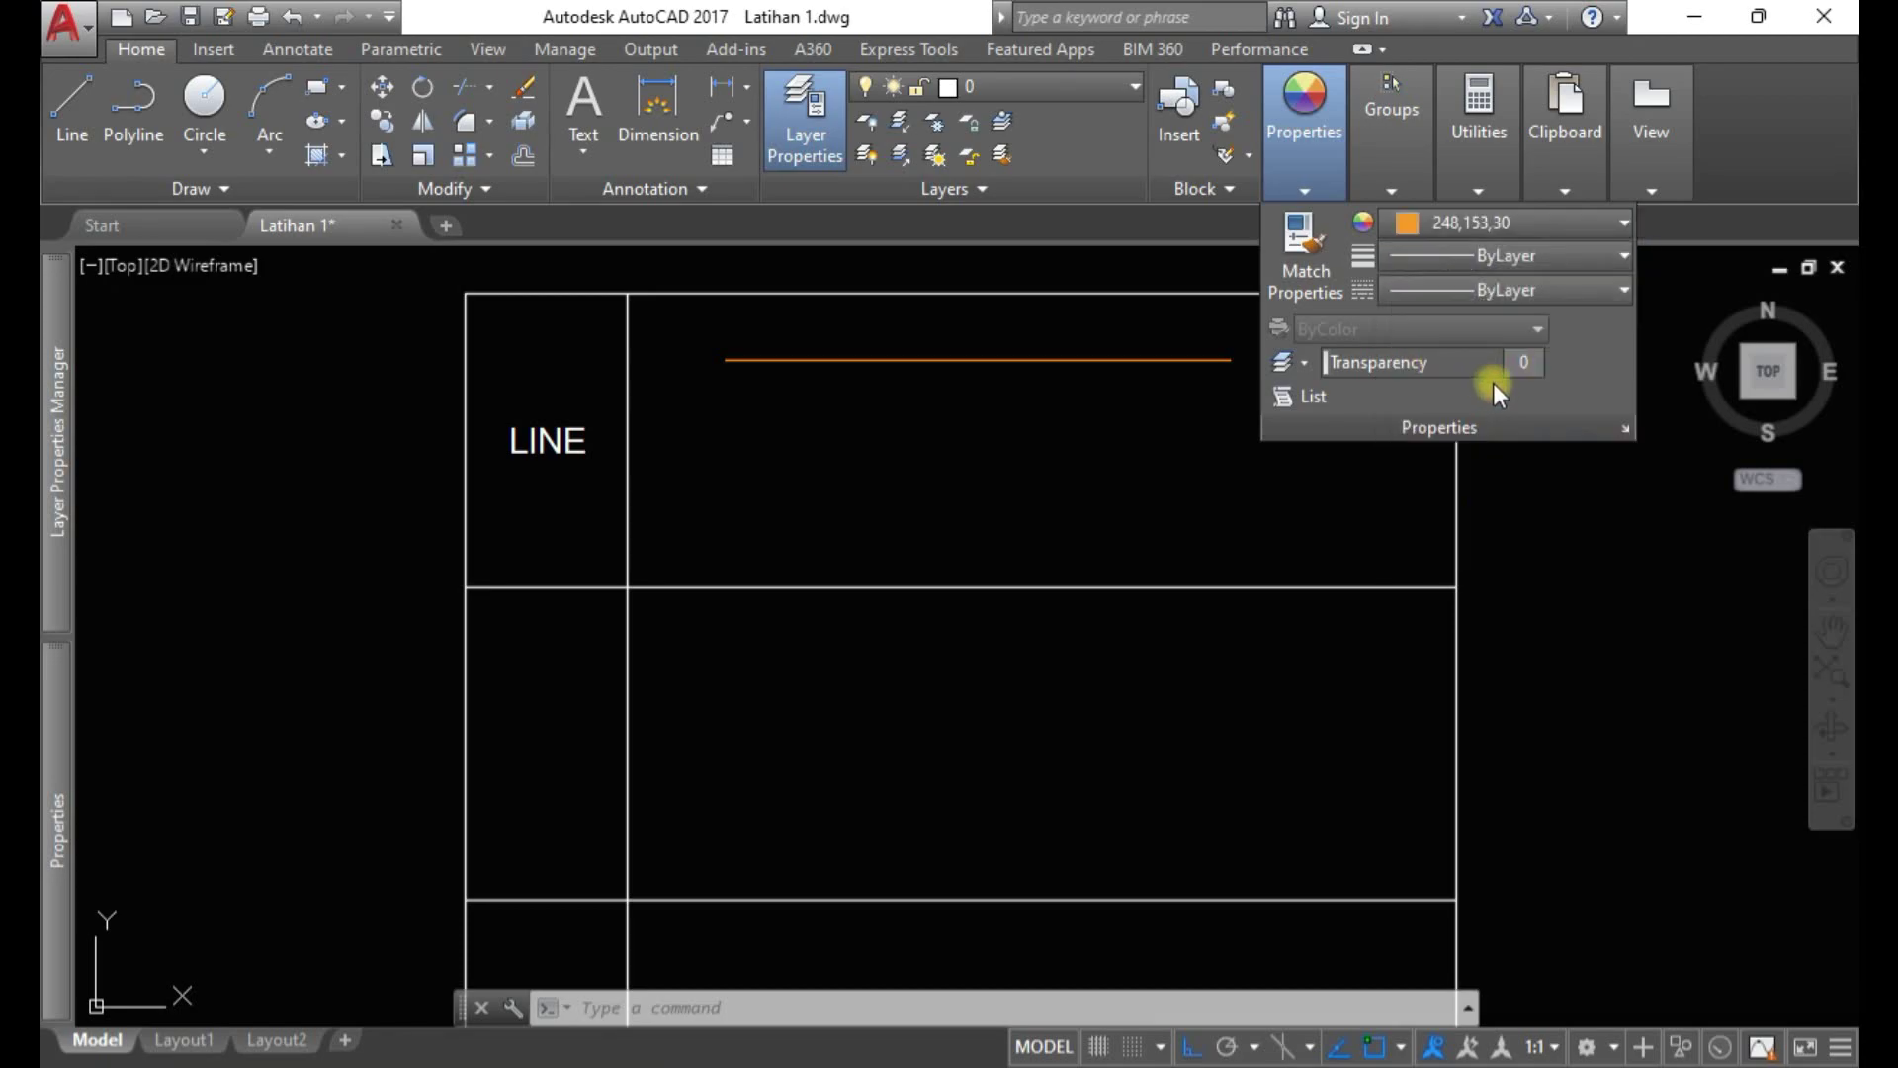
Review the lineweight and linetype options for the orange line, leave both at ByLayer, and clear the selection
{"action": "left_click", "coordinate": [1515, 255]}
{"action": "scroll", "coordinate": [1503, 502], "scroll_direction": "down", "scroll_amount": 4}
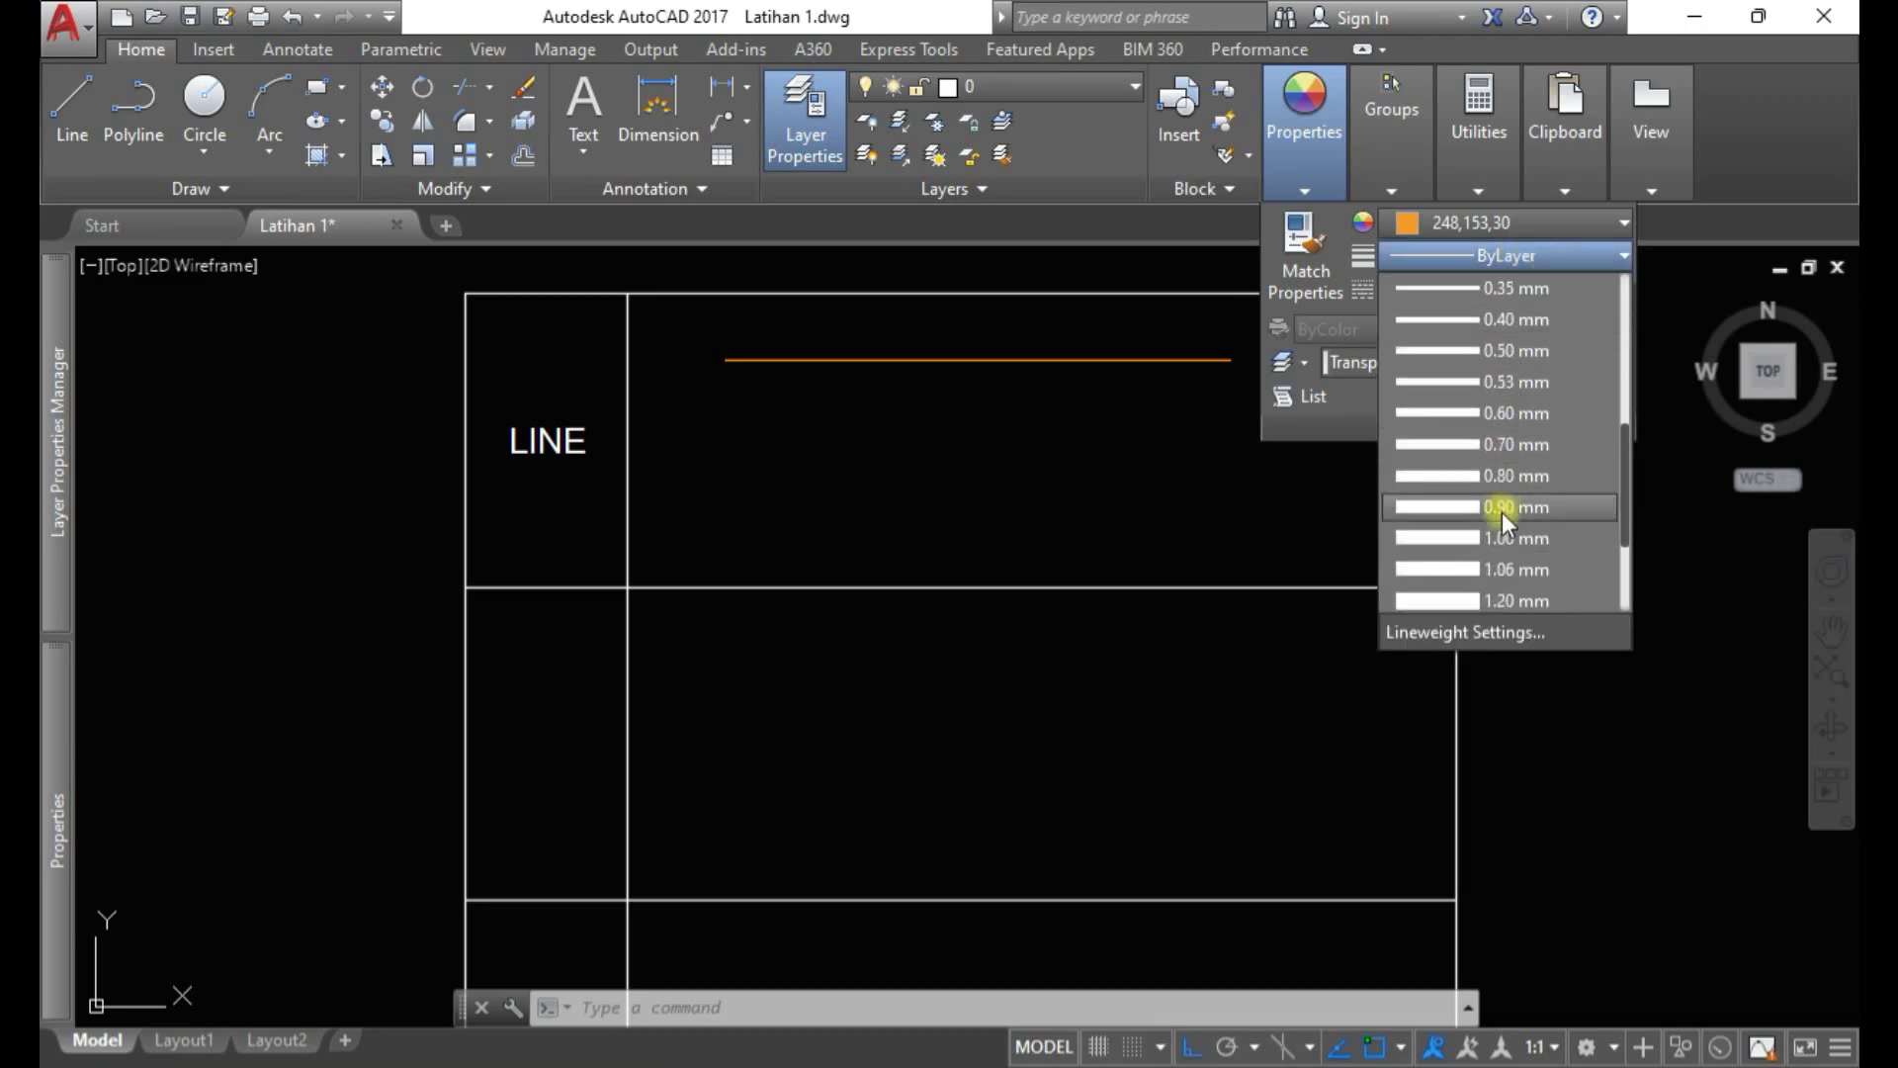
{"action": "left_click", "coordinate": [1515, 253]}
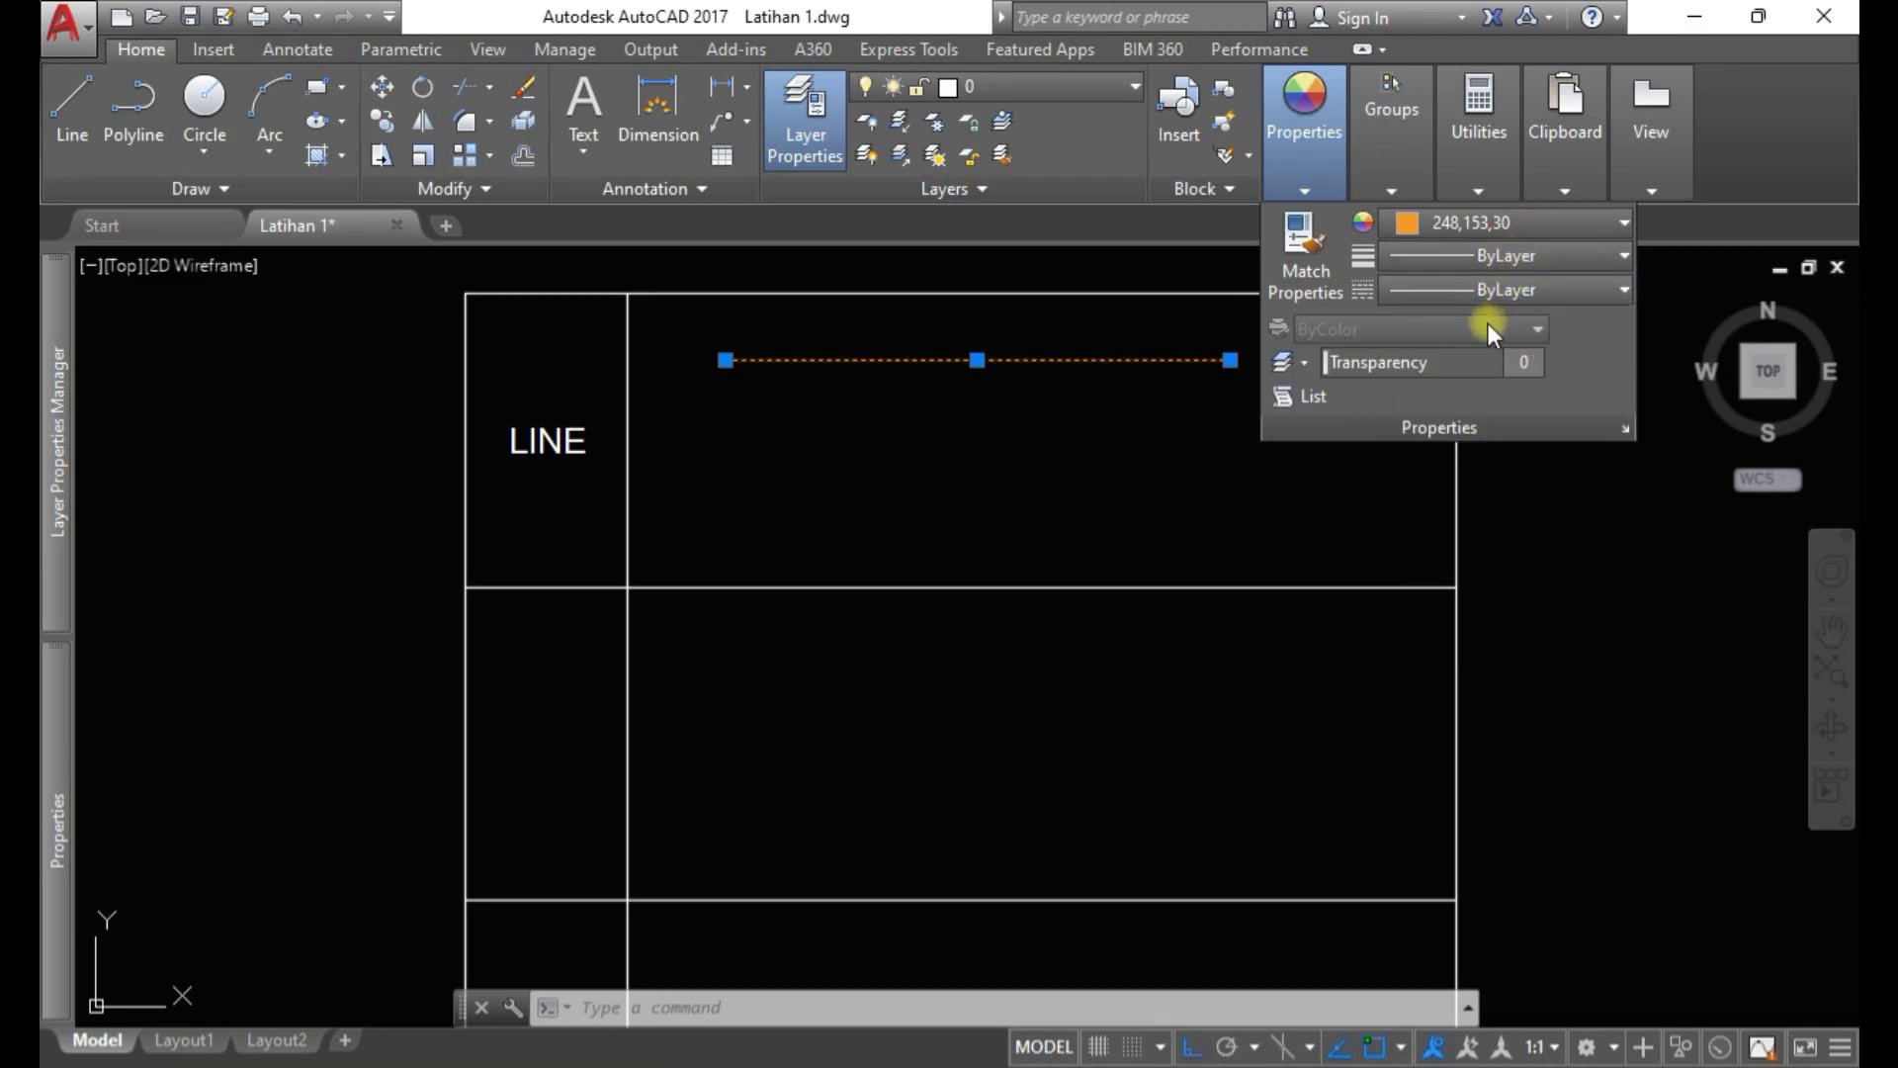
{"action": "left_click", "coordinate": [1528, 288]}
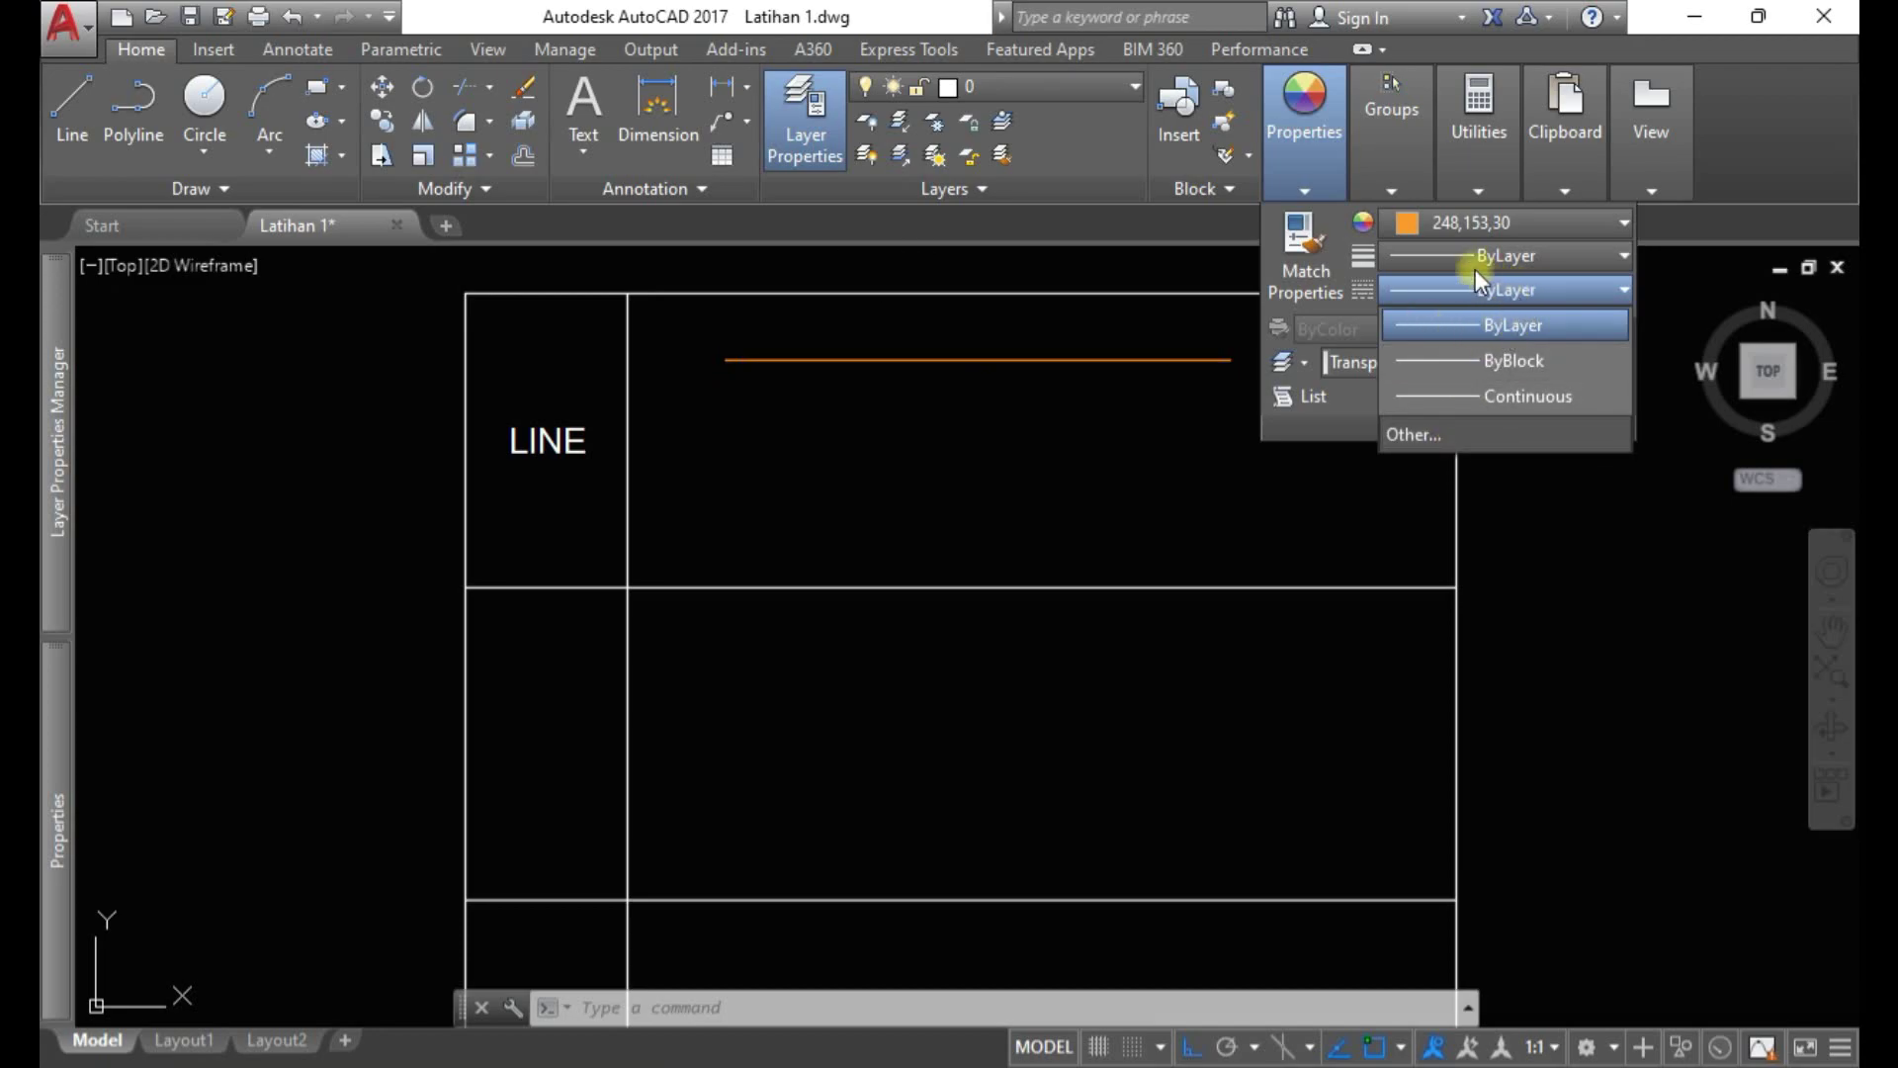
{"action": "left_click", "coordinate": [1332, 155]}
{"action": "left_click", "coordinate": [1243, 578]}
{"action": "key", "text": "Escape"}
{"action": "key", "text": "Escape"}
{"action": "key", "text": "Escape"}
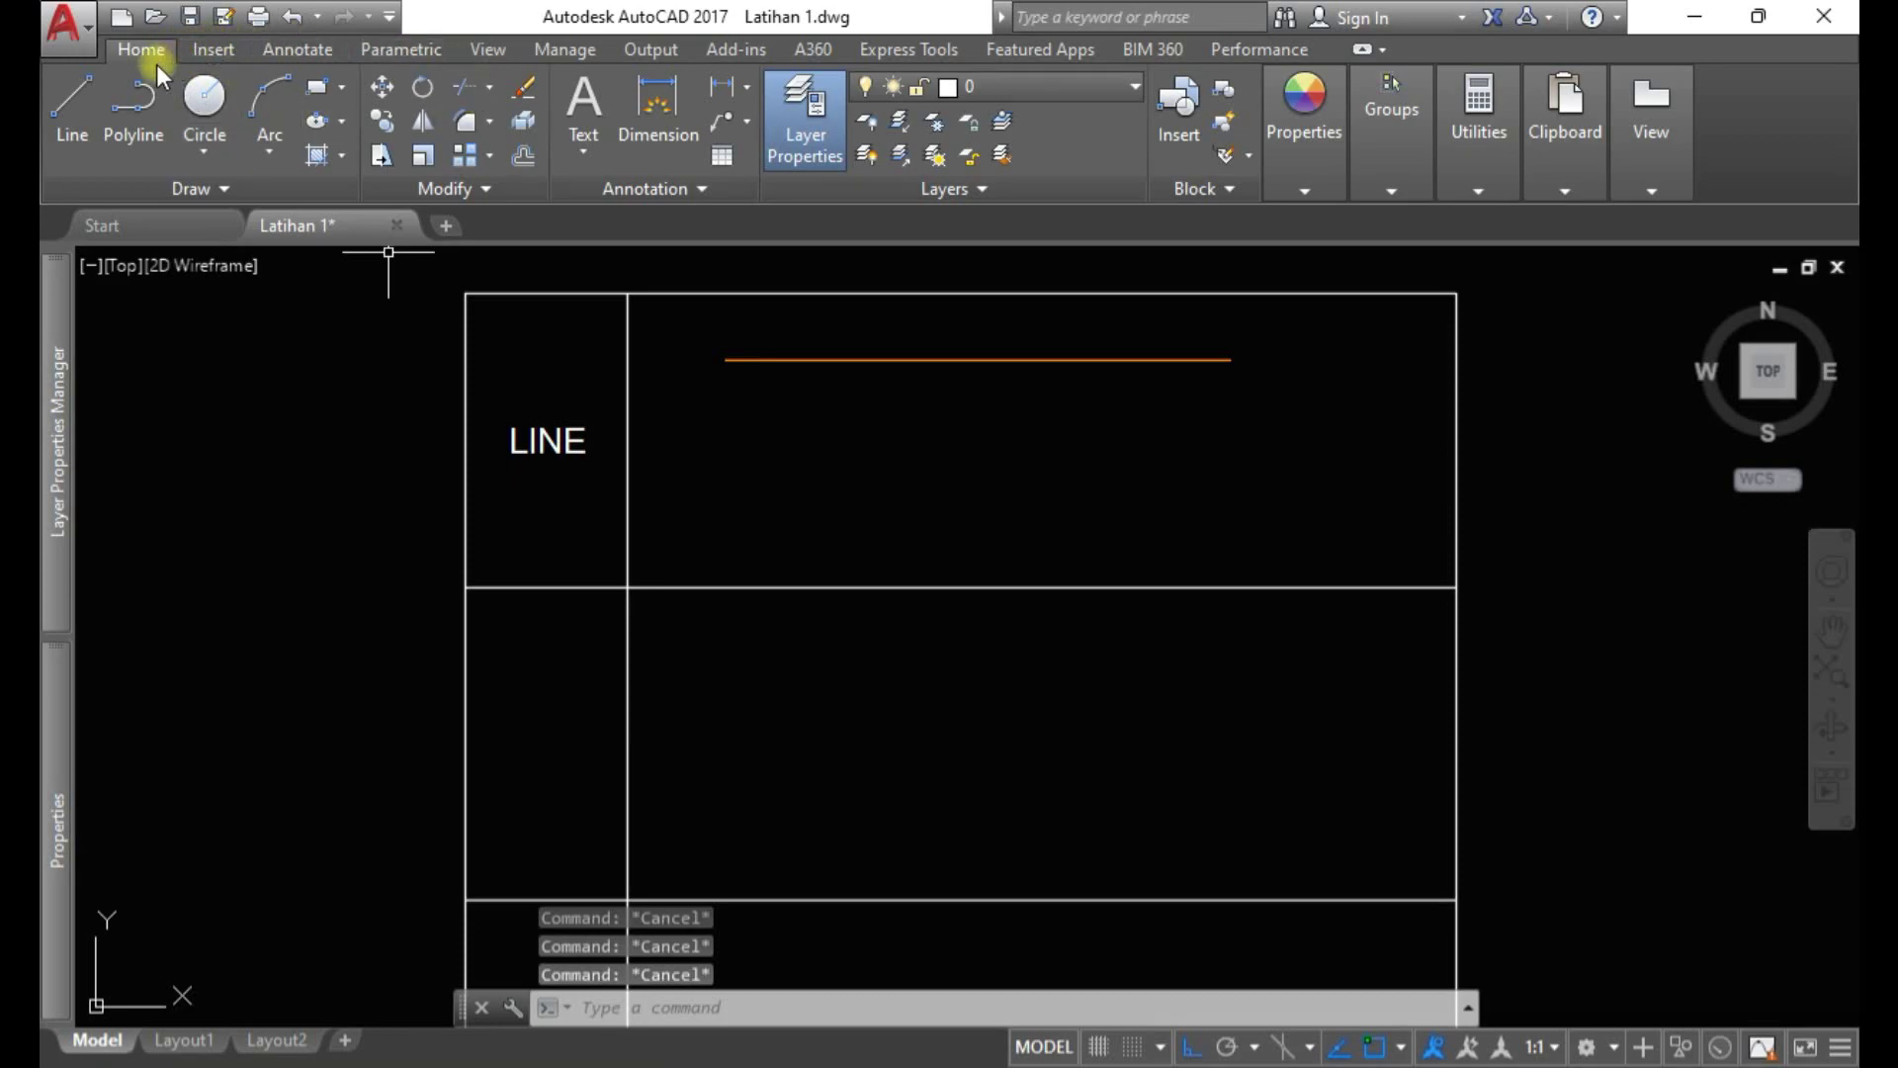
Draw one slanted line below the orange line in the LINE row, trying Ortho on and switching it off before placing the endpoint
{"action": "left_click", "coordinate": [73, 120]}
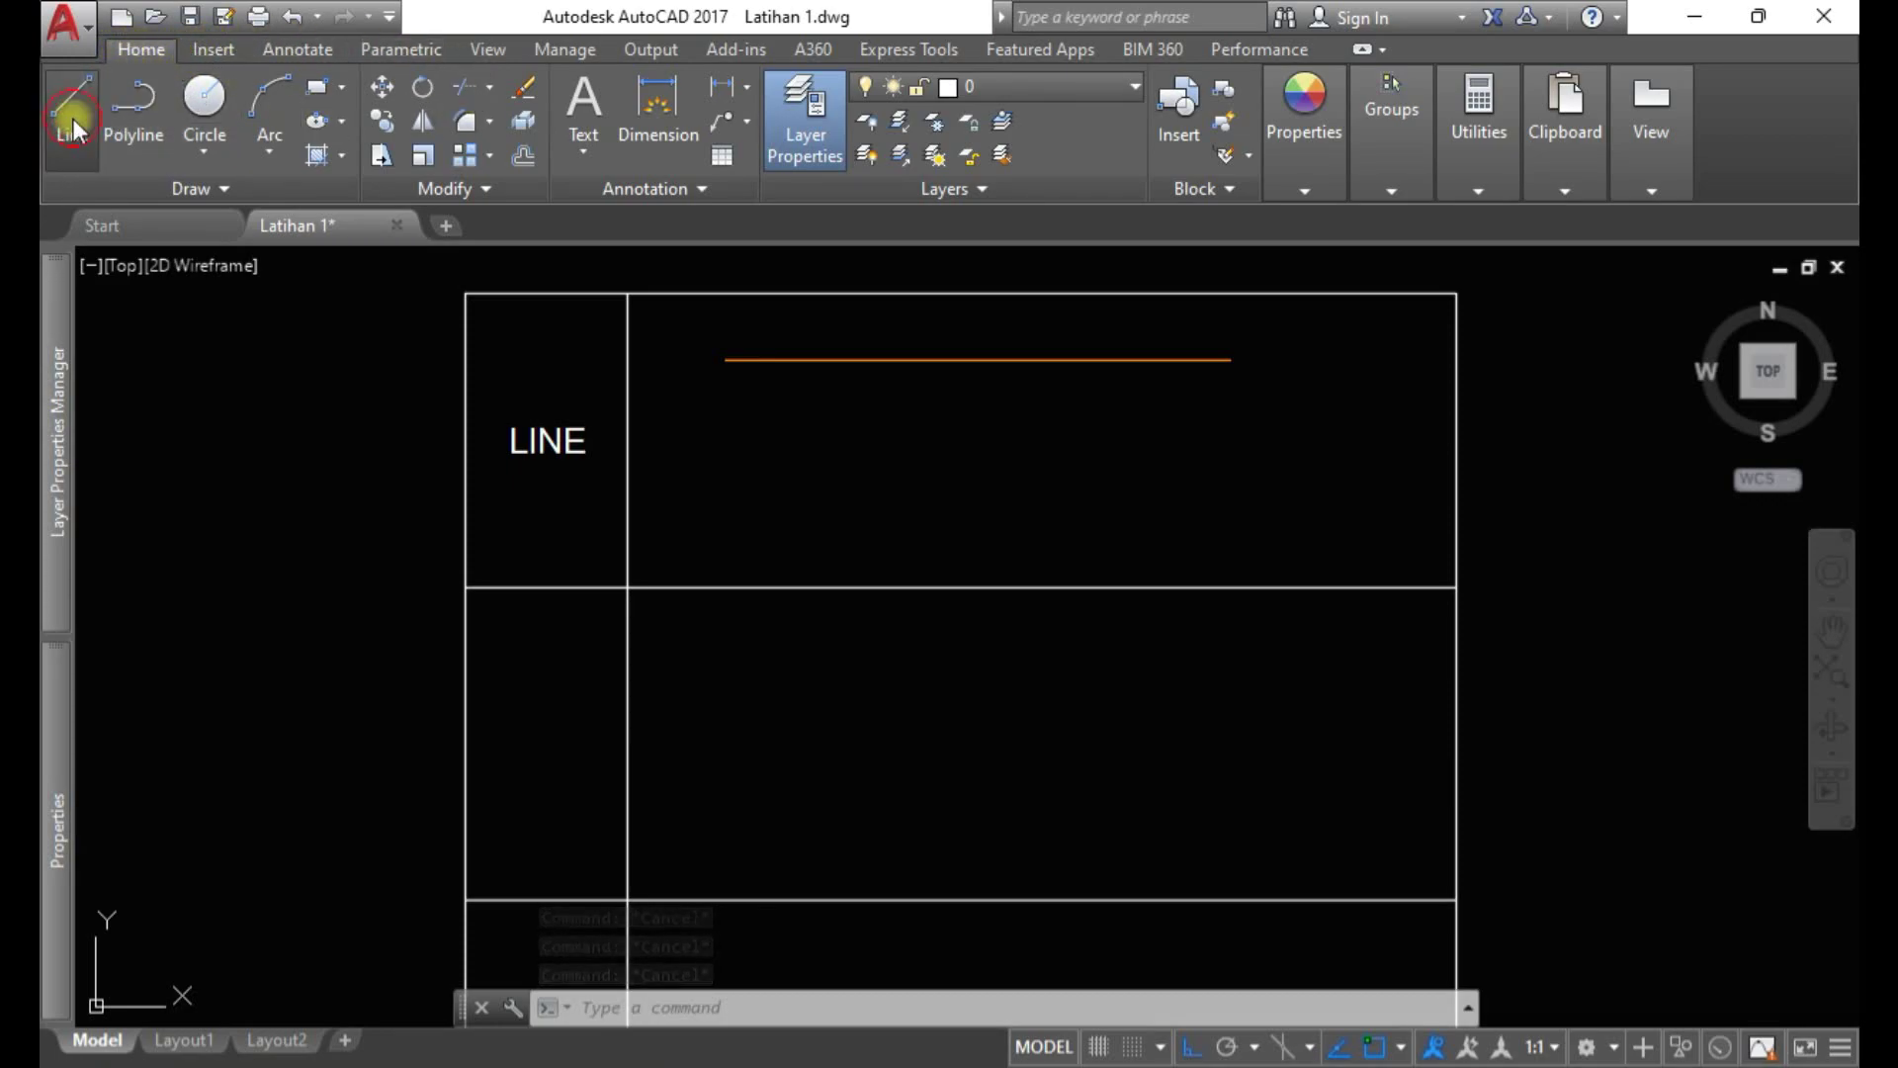
{"action": "left_click", "coordinate": [719, 447]}
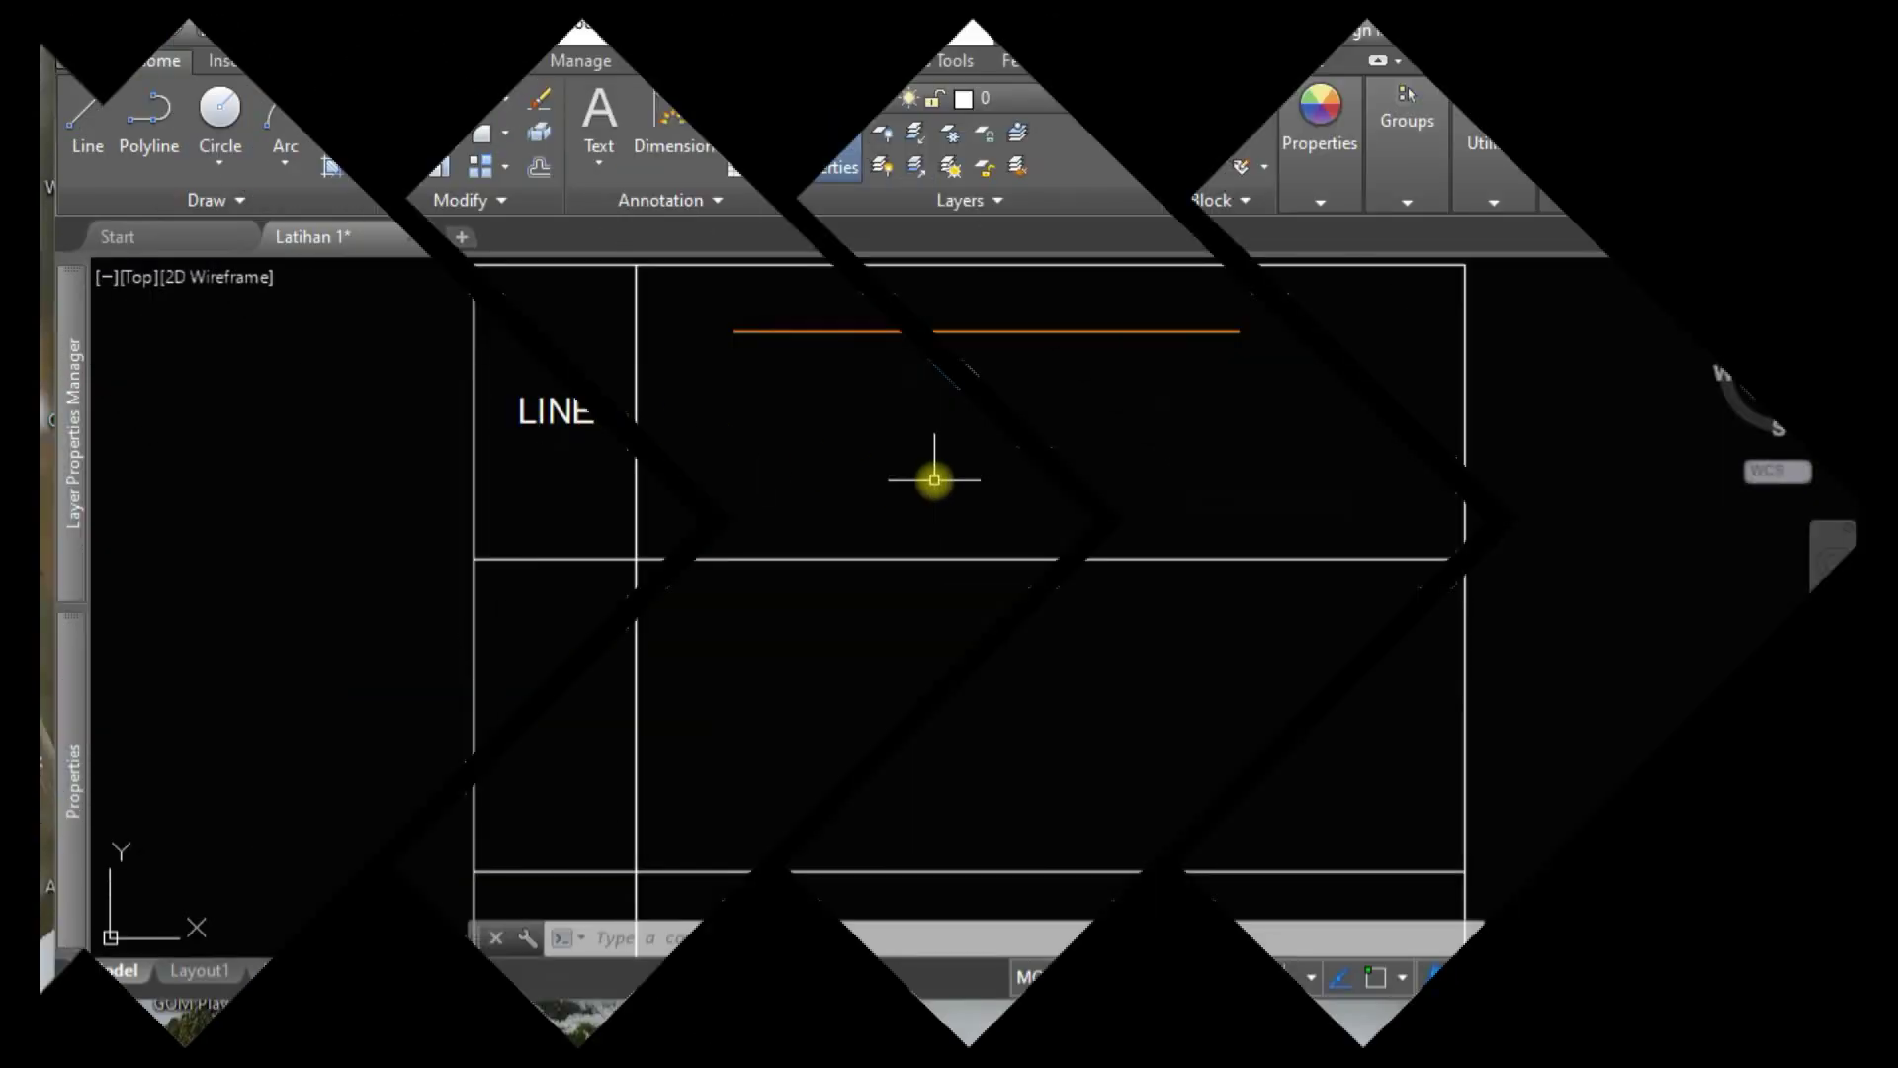
{"action": "mouse_move", "coordinate": [1145, 482]}
{"action": "middle_mouse_down"}
{"action": "mouse_move", "coordinate": [1085, 513]}
{"action": "mouse_move", "coordinate": [1117, 508]}
{"action": "middle_mouse_up"}
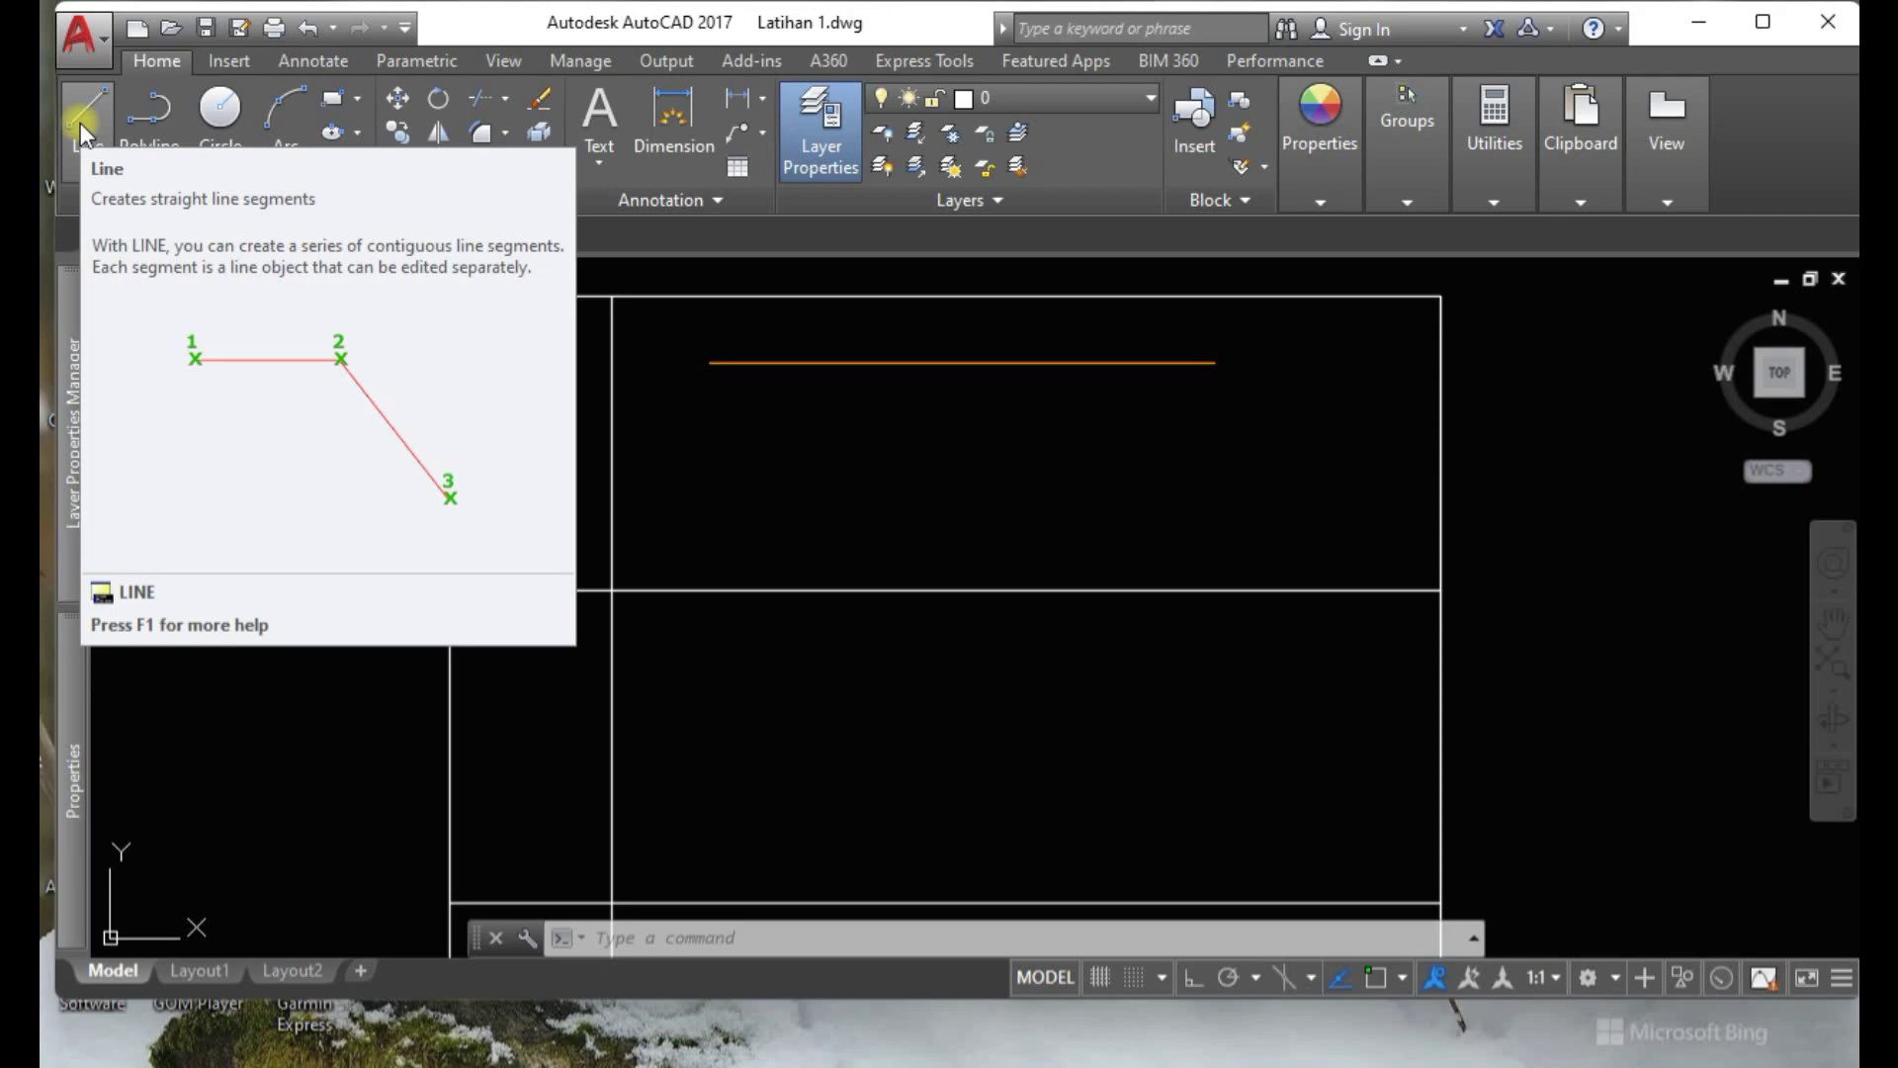
{"action": "left_click", "coordinate": [80, 122]}
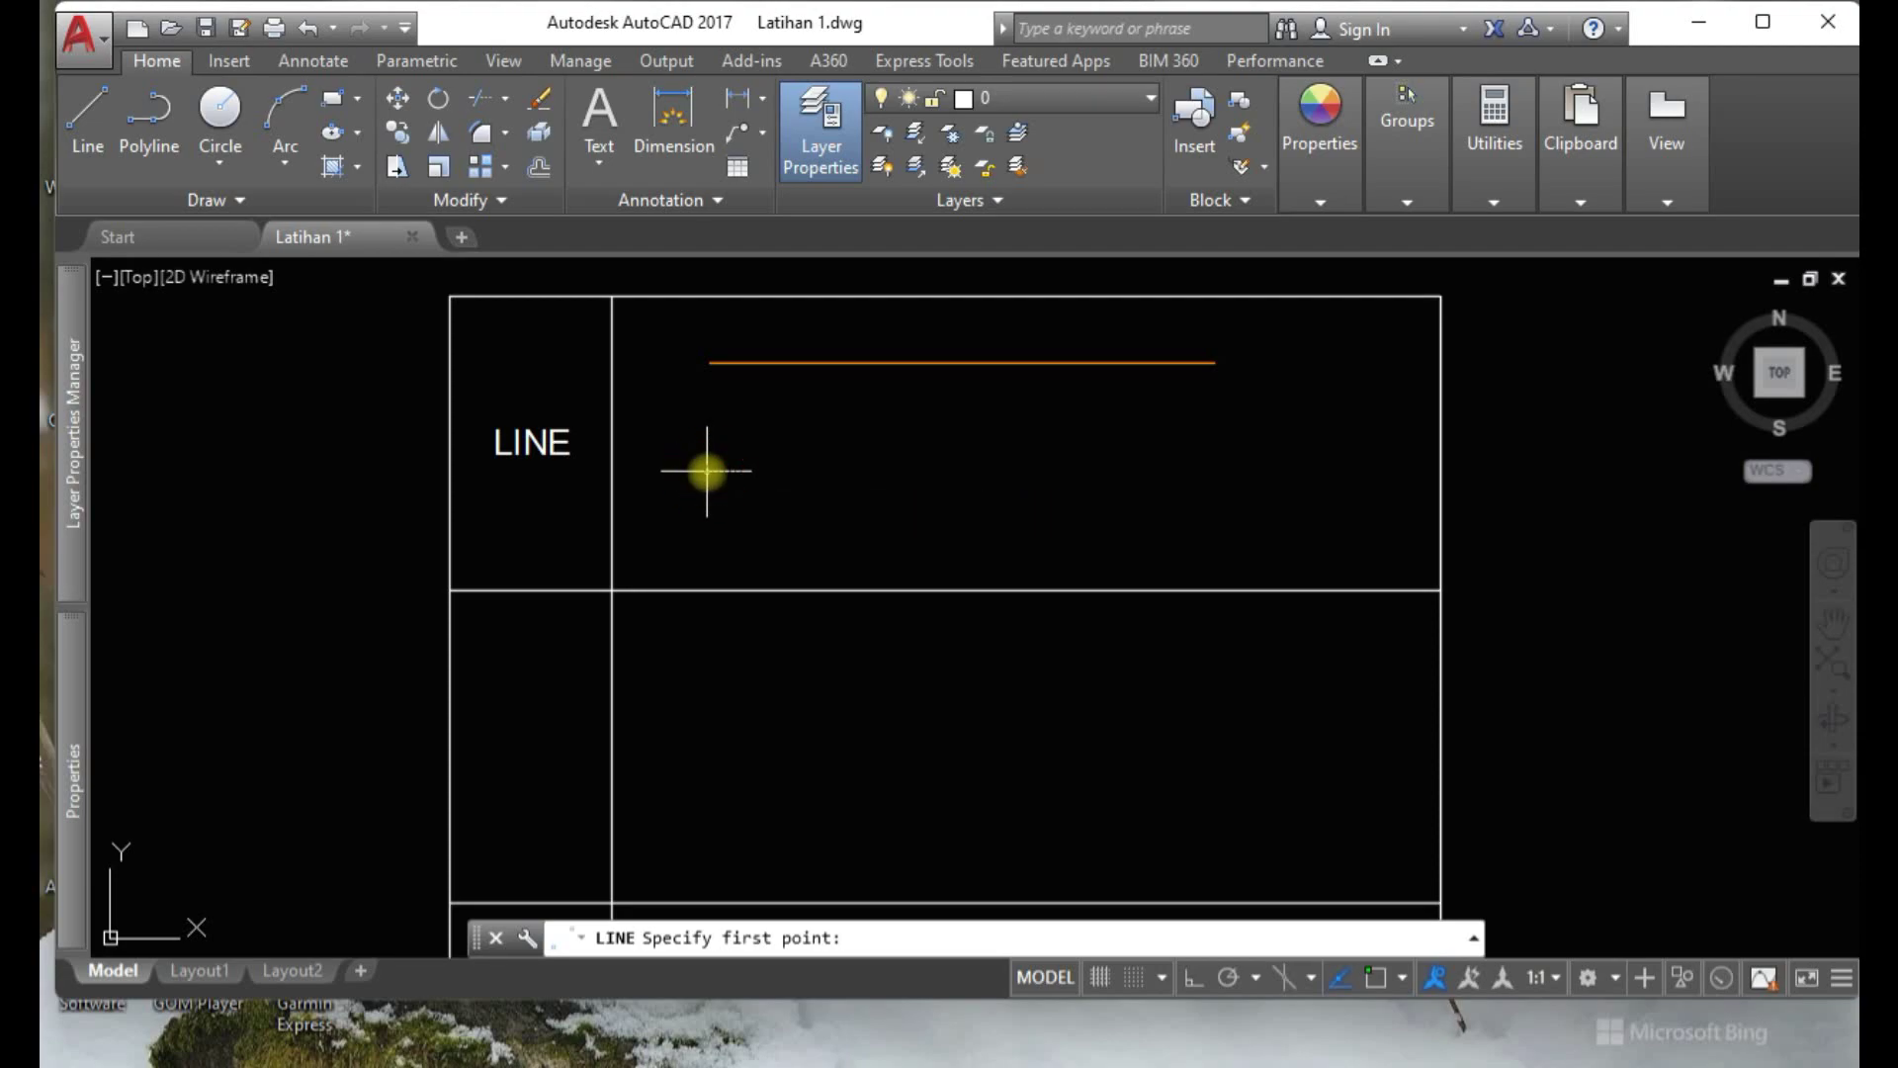
{"action": "left_click", "coordinate": [707, 472]}
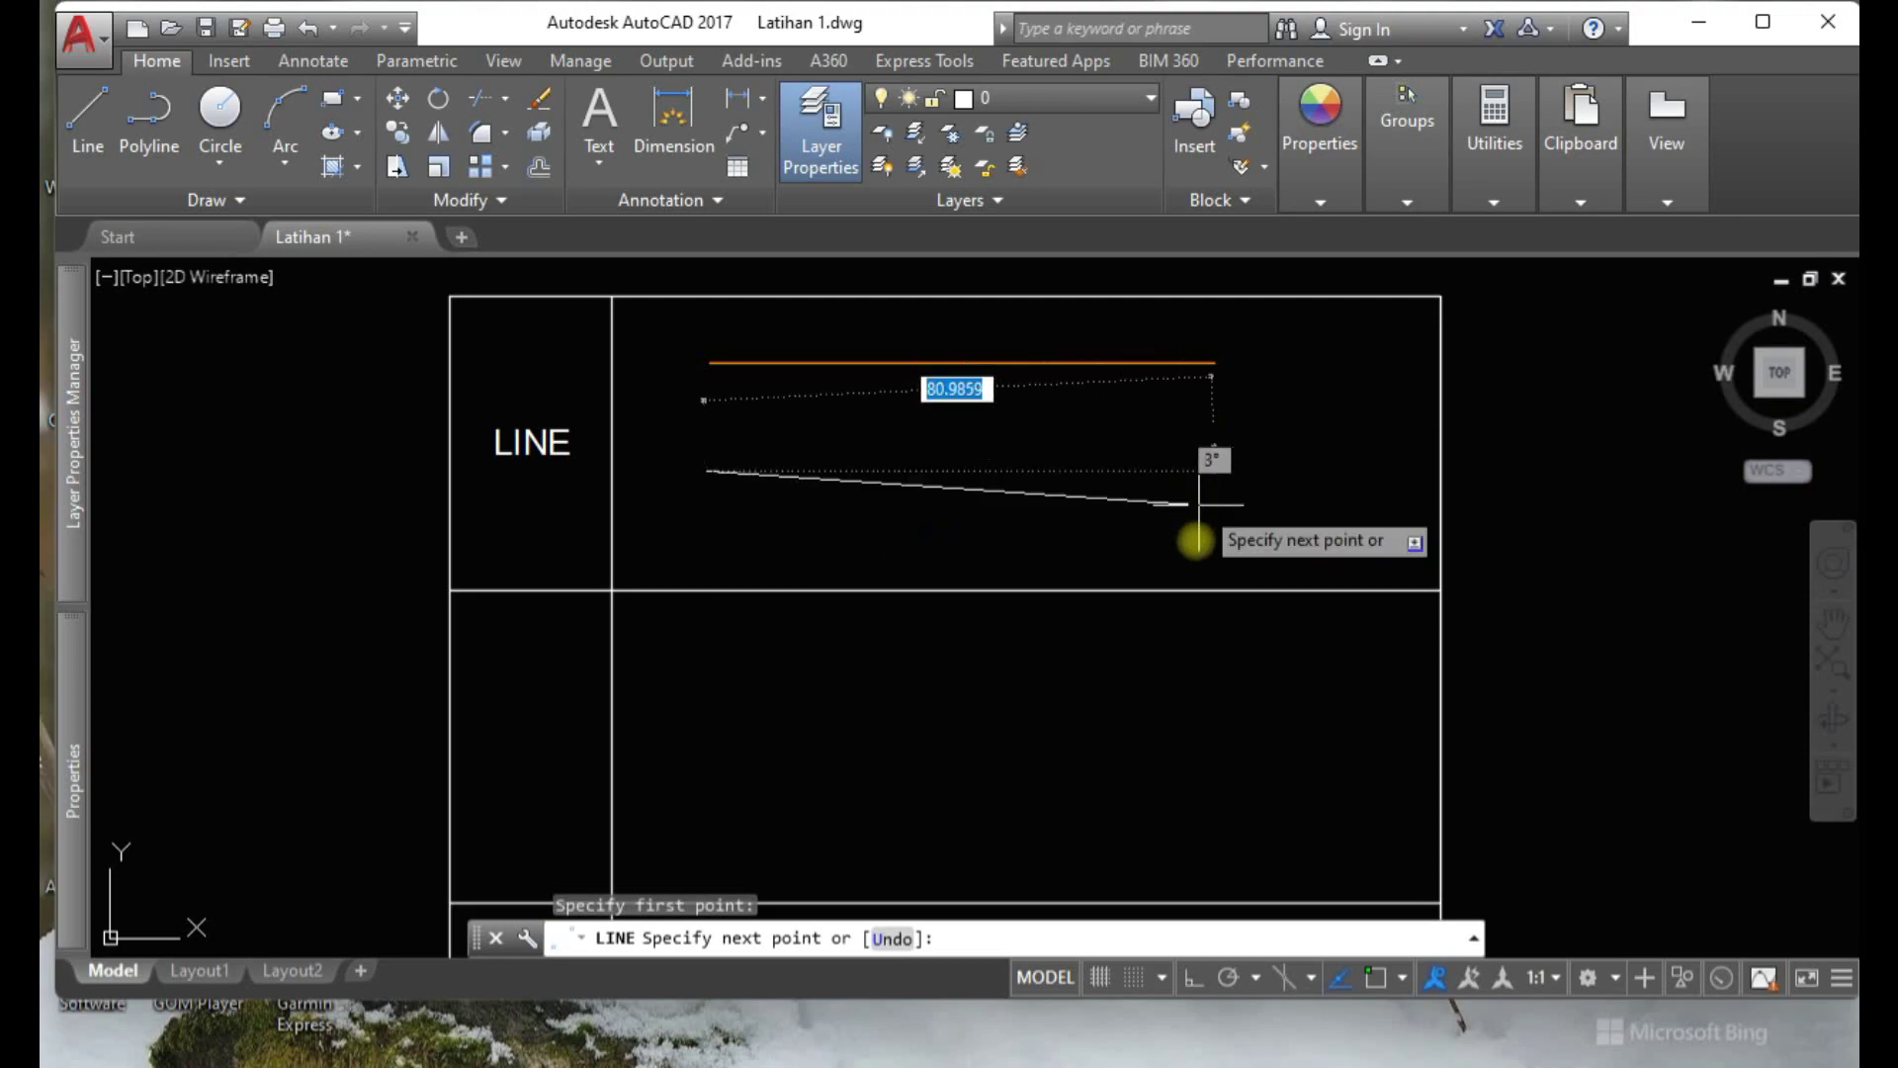
{"action": "left_click", "coordinate": [1194, 981]}
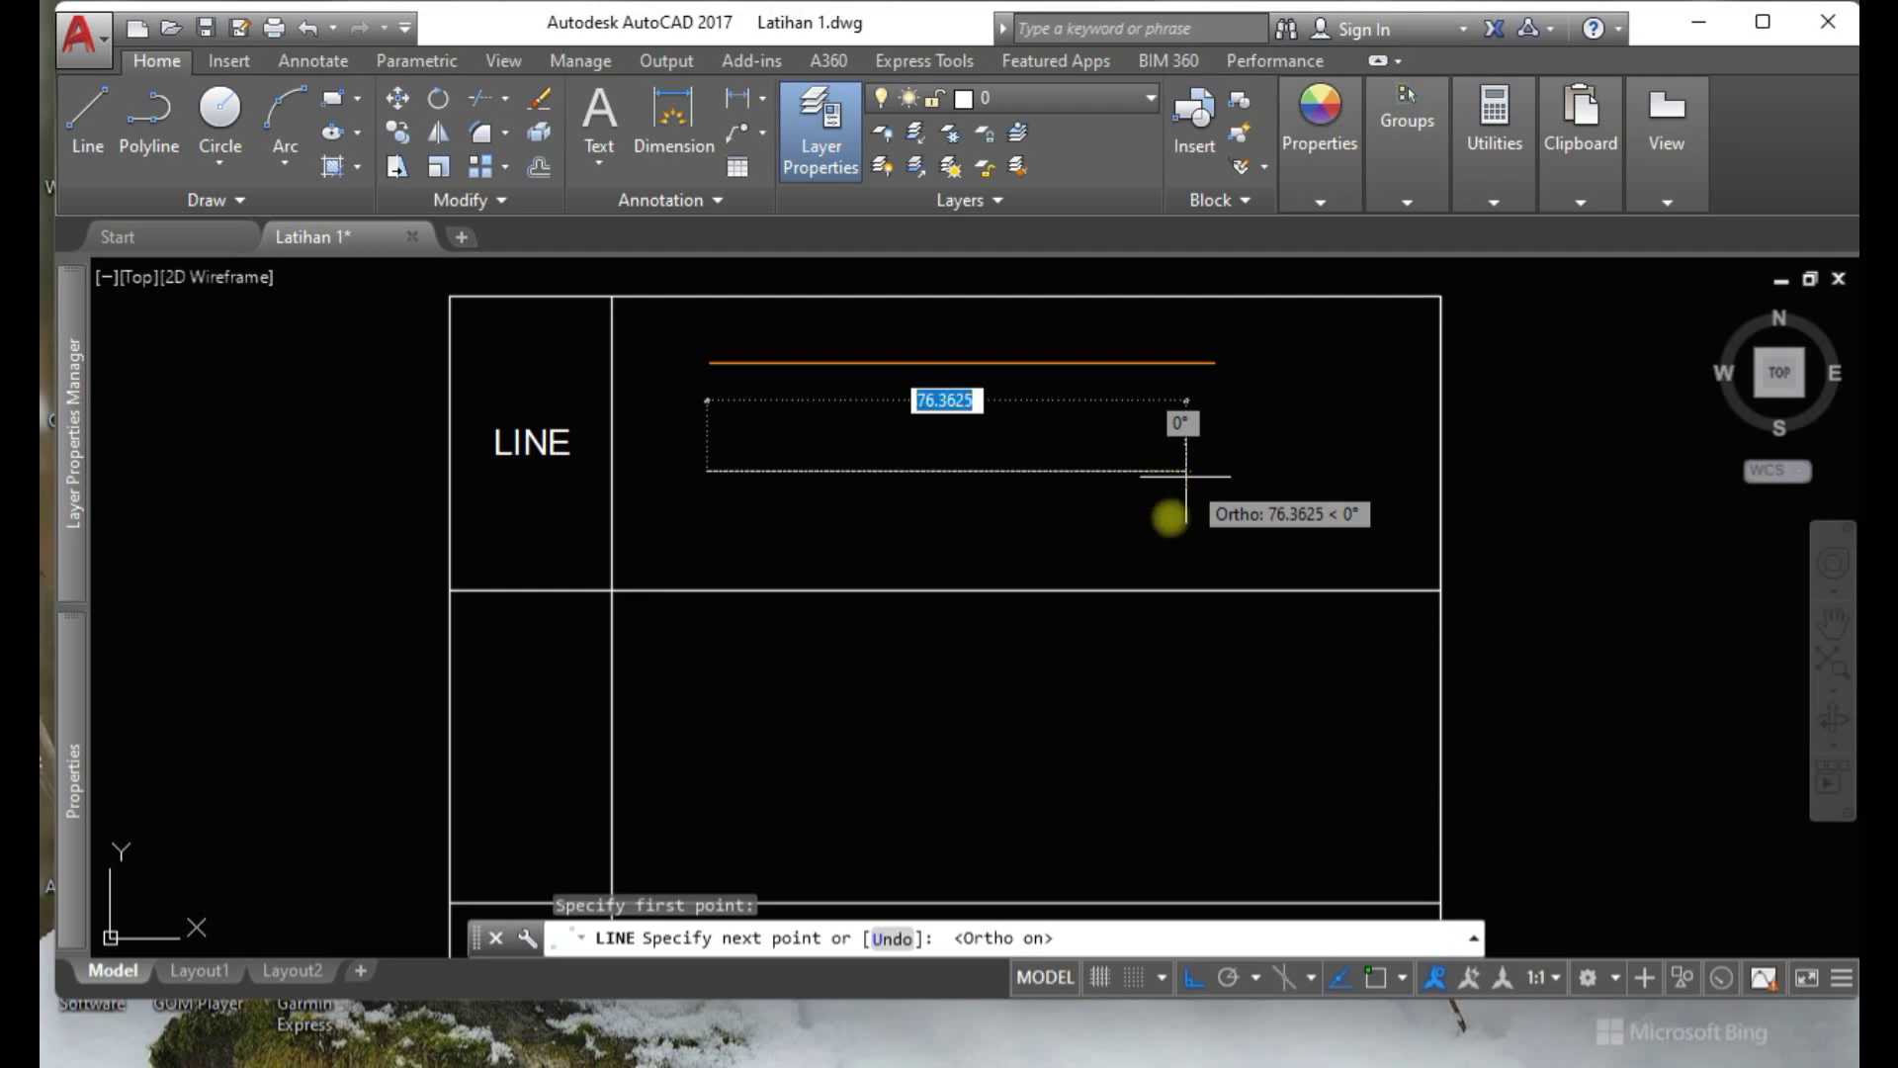
{"action": "left_click", "coordinate": [1192, 979]}
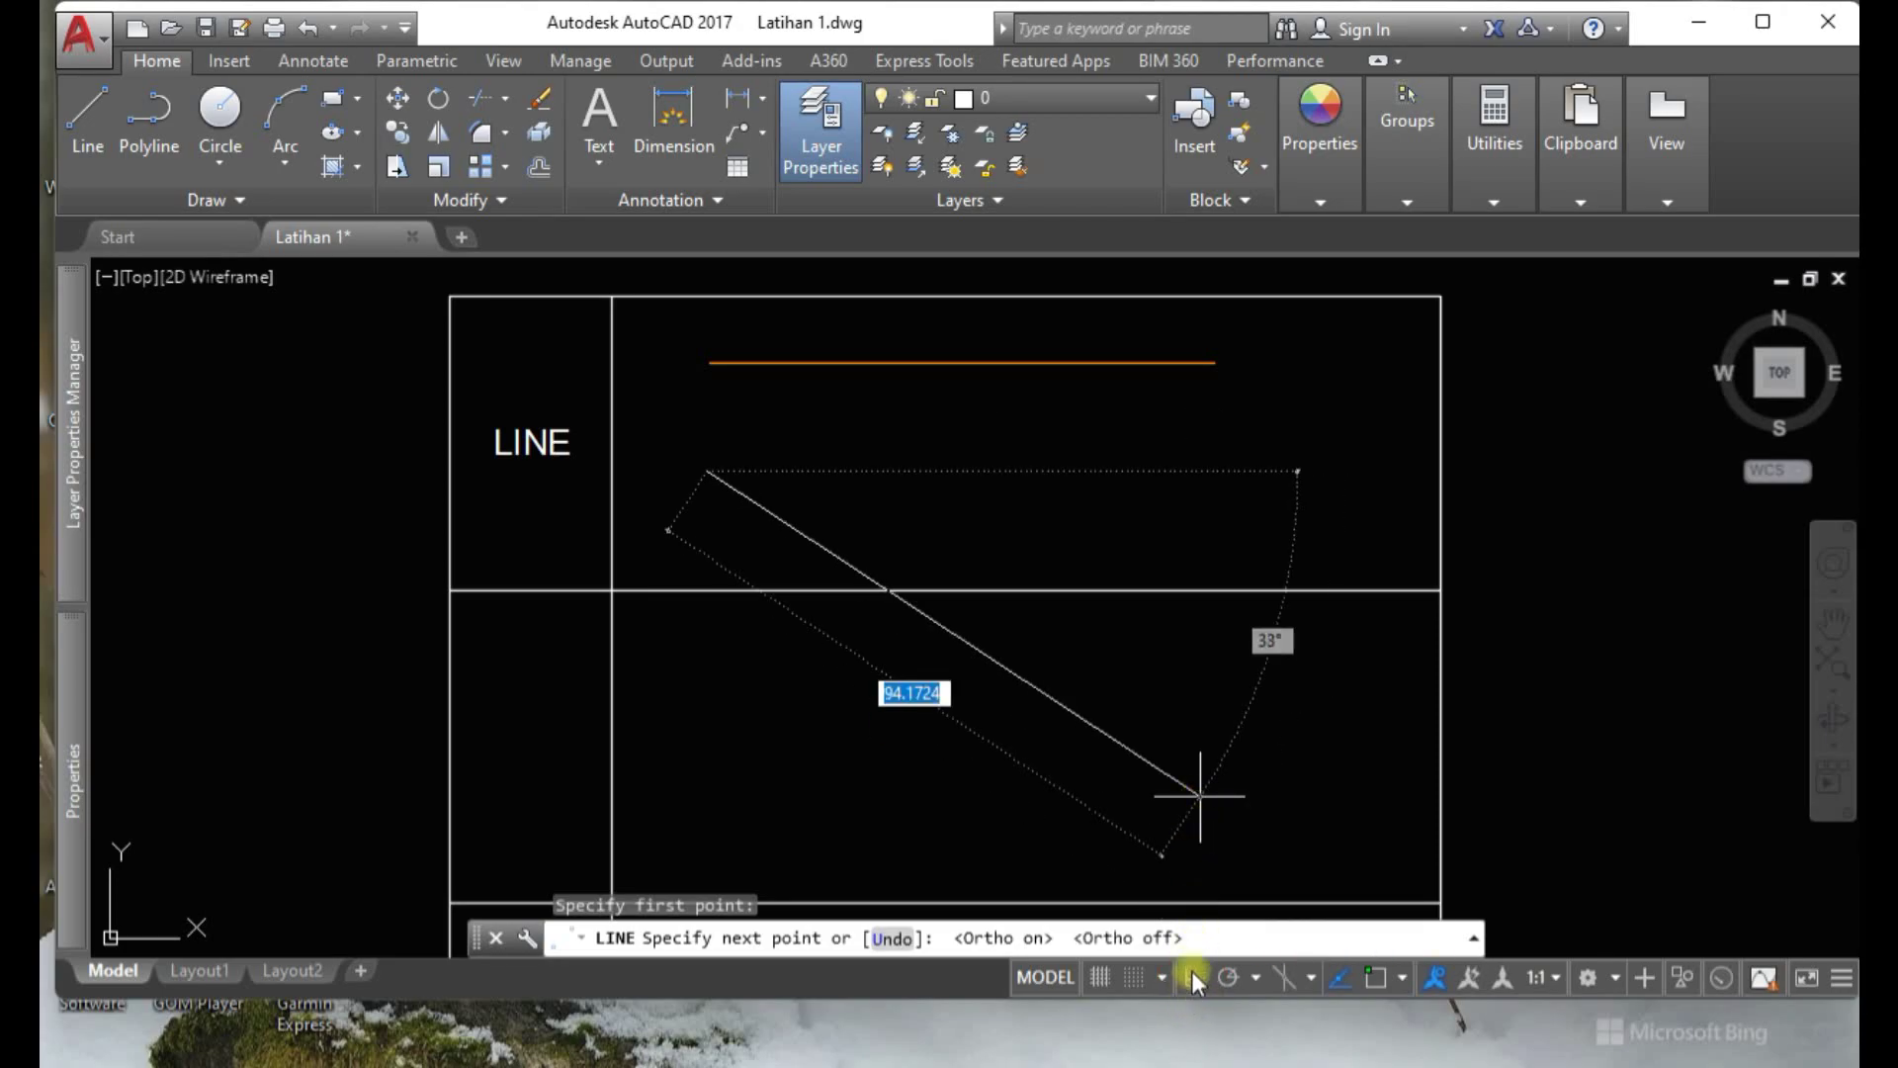
{"action": "left_click", "coordinate": [1328, 548]}
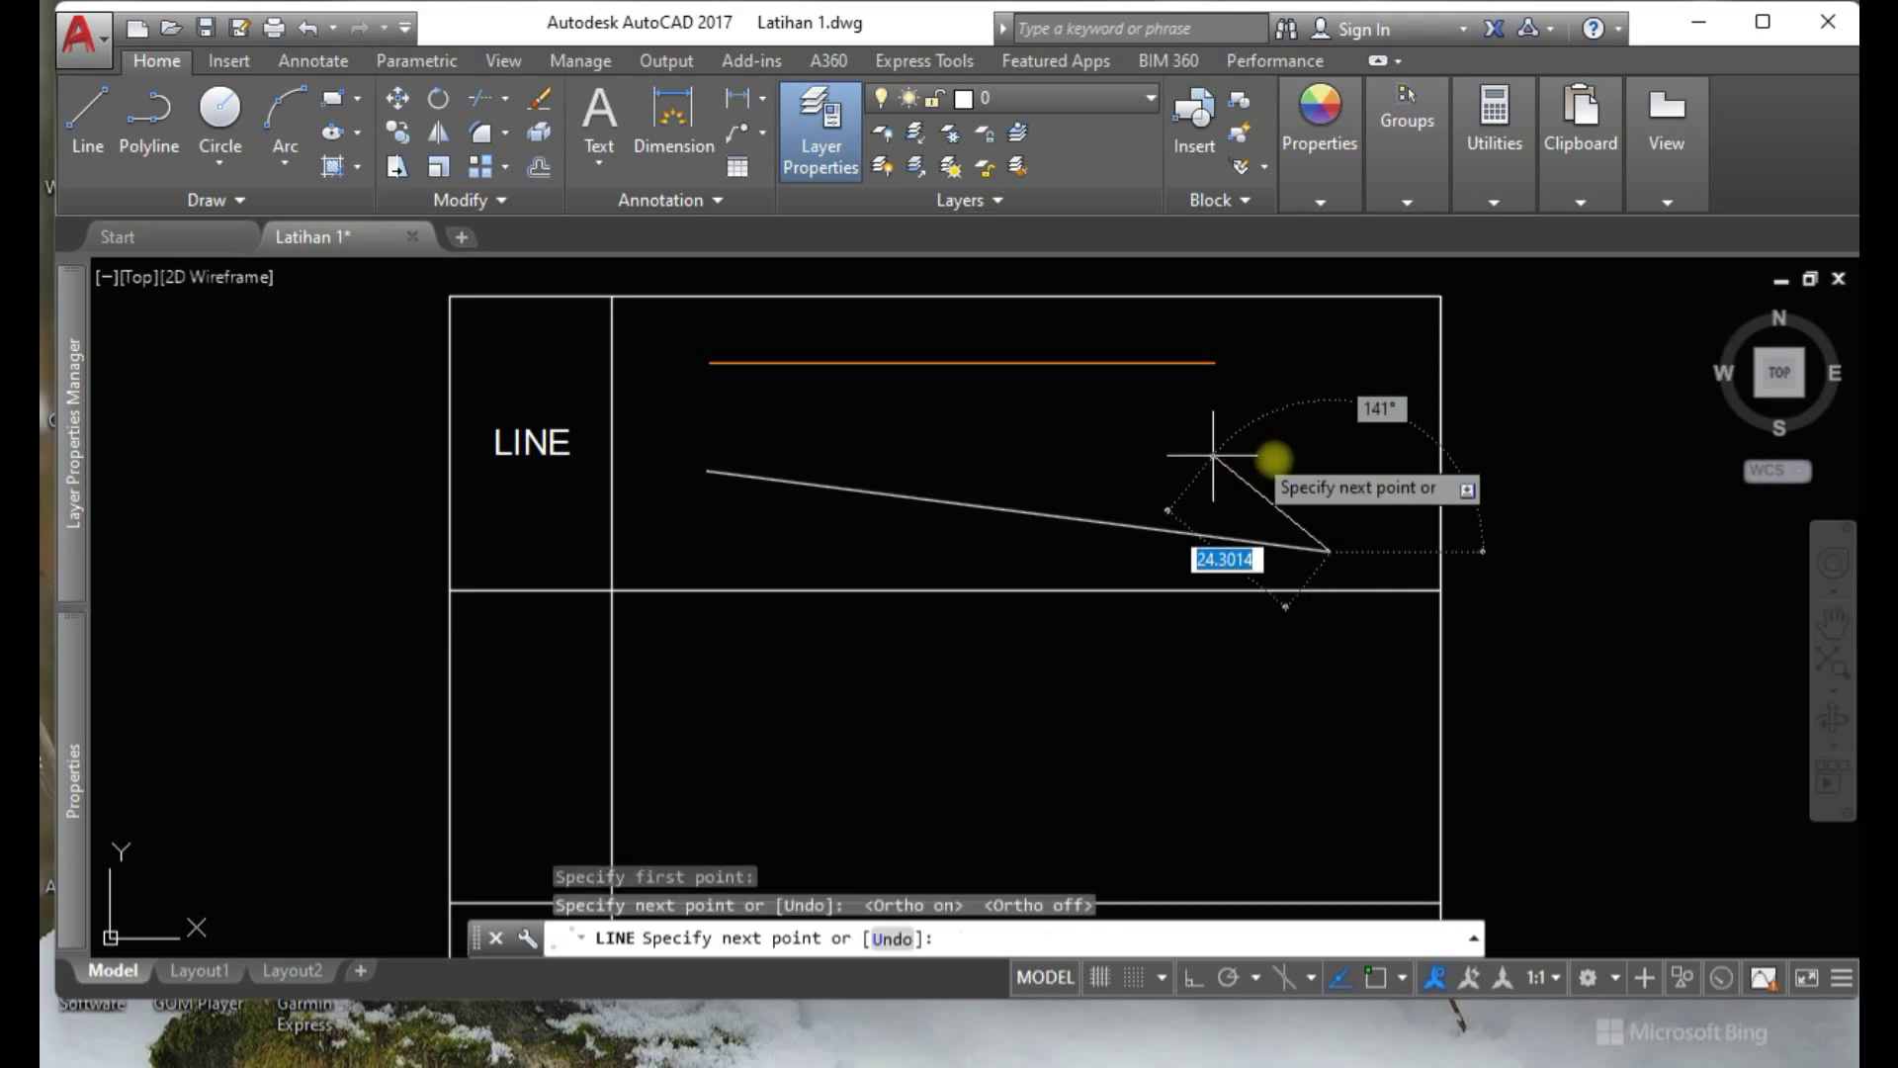
{"action": "key", "text": "Escape"}
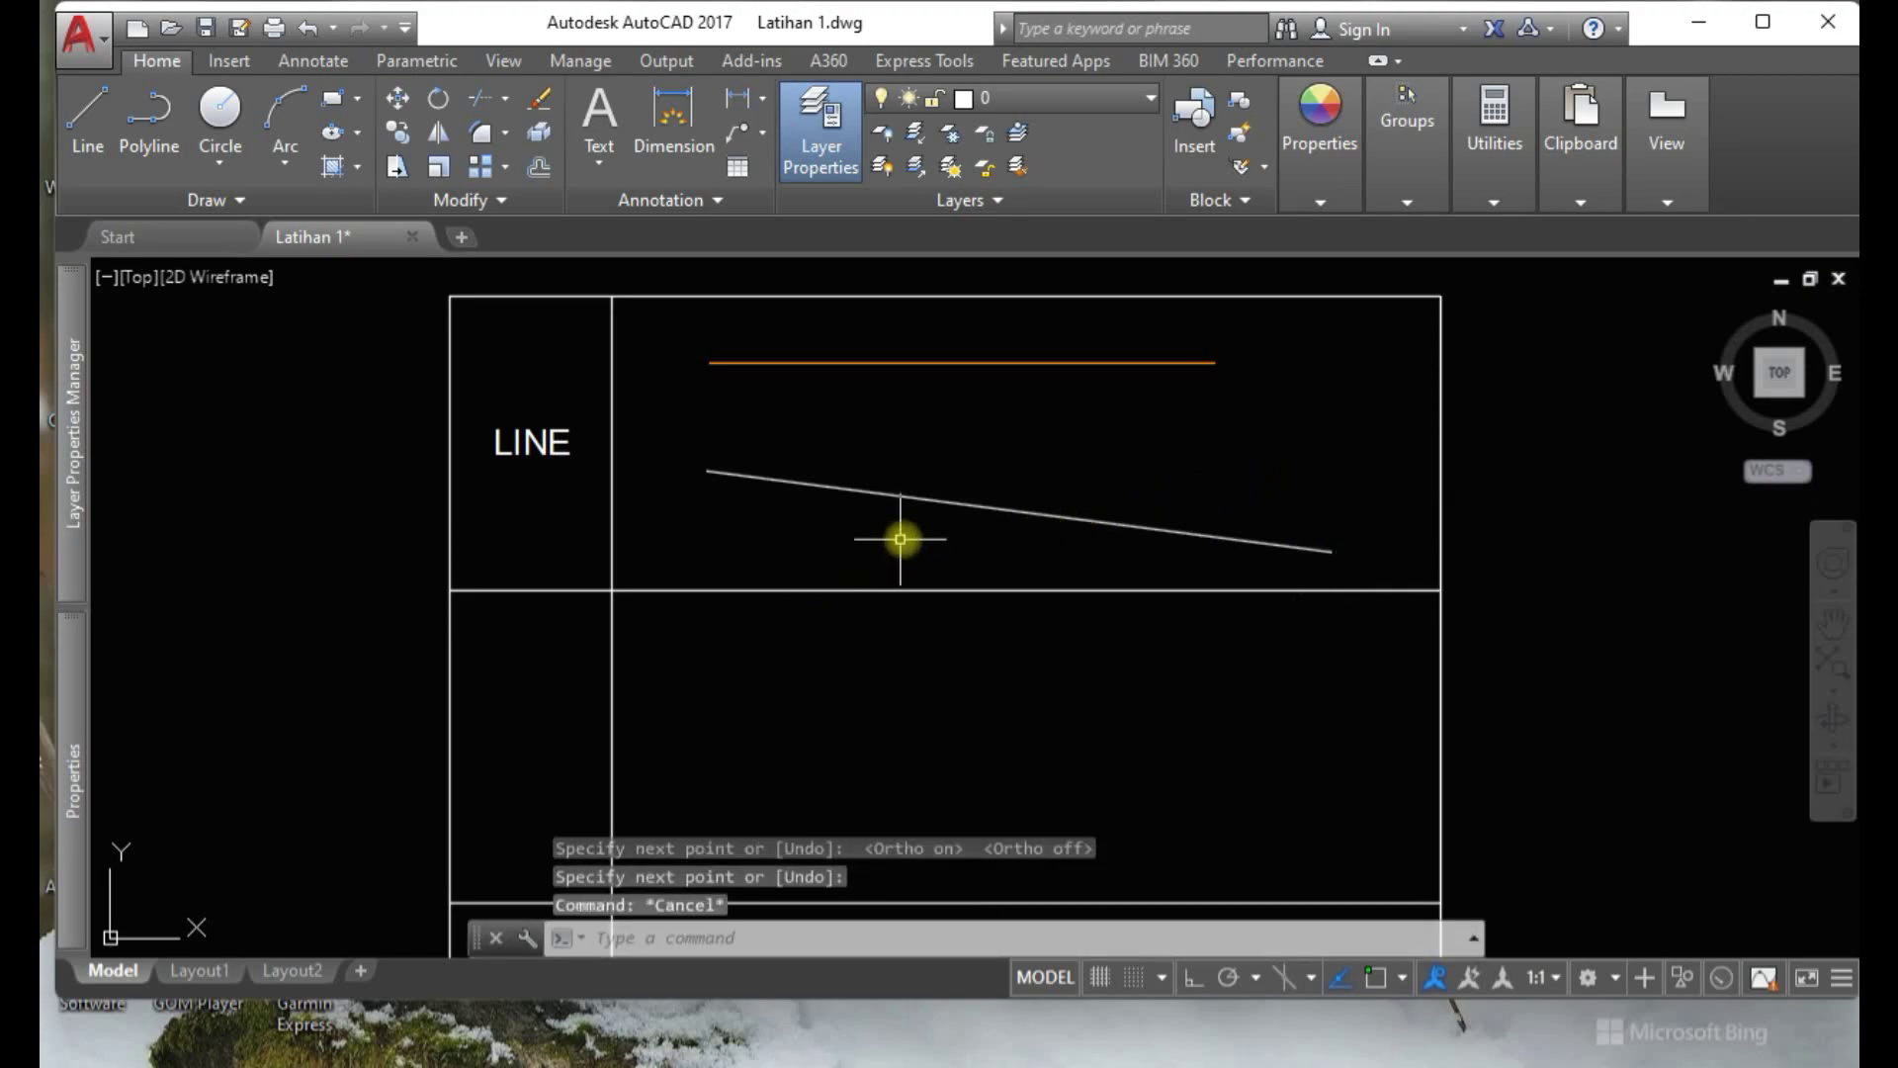
Set the slanted line's colour to magenta from the index colours and clear the selection
{"action": "left_click", "coordinate": [921, 502]}
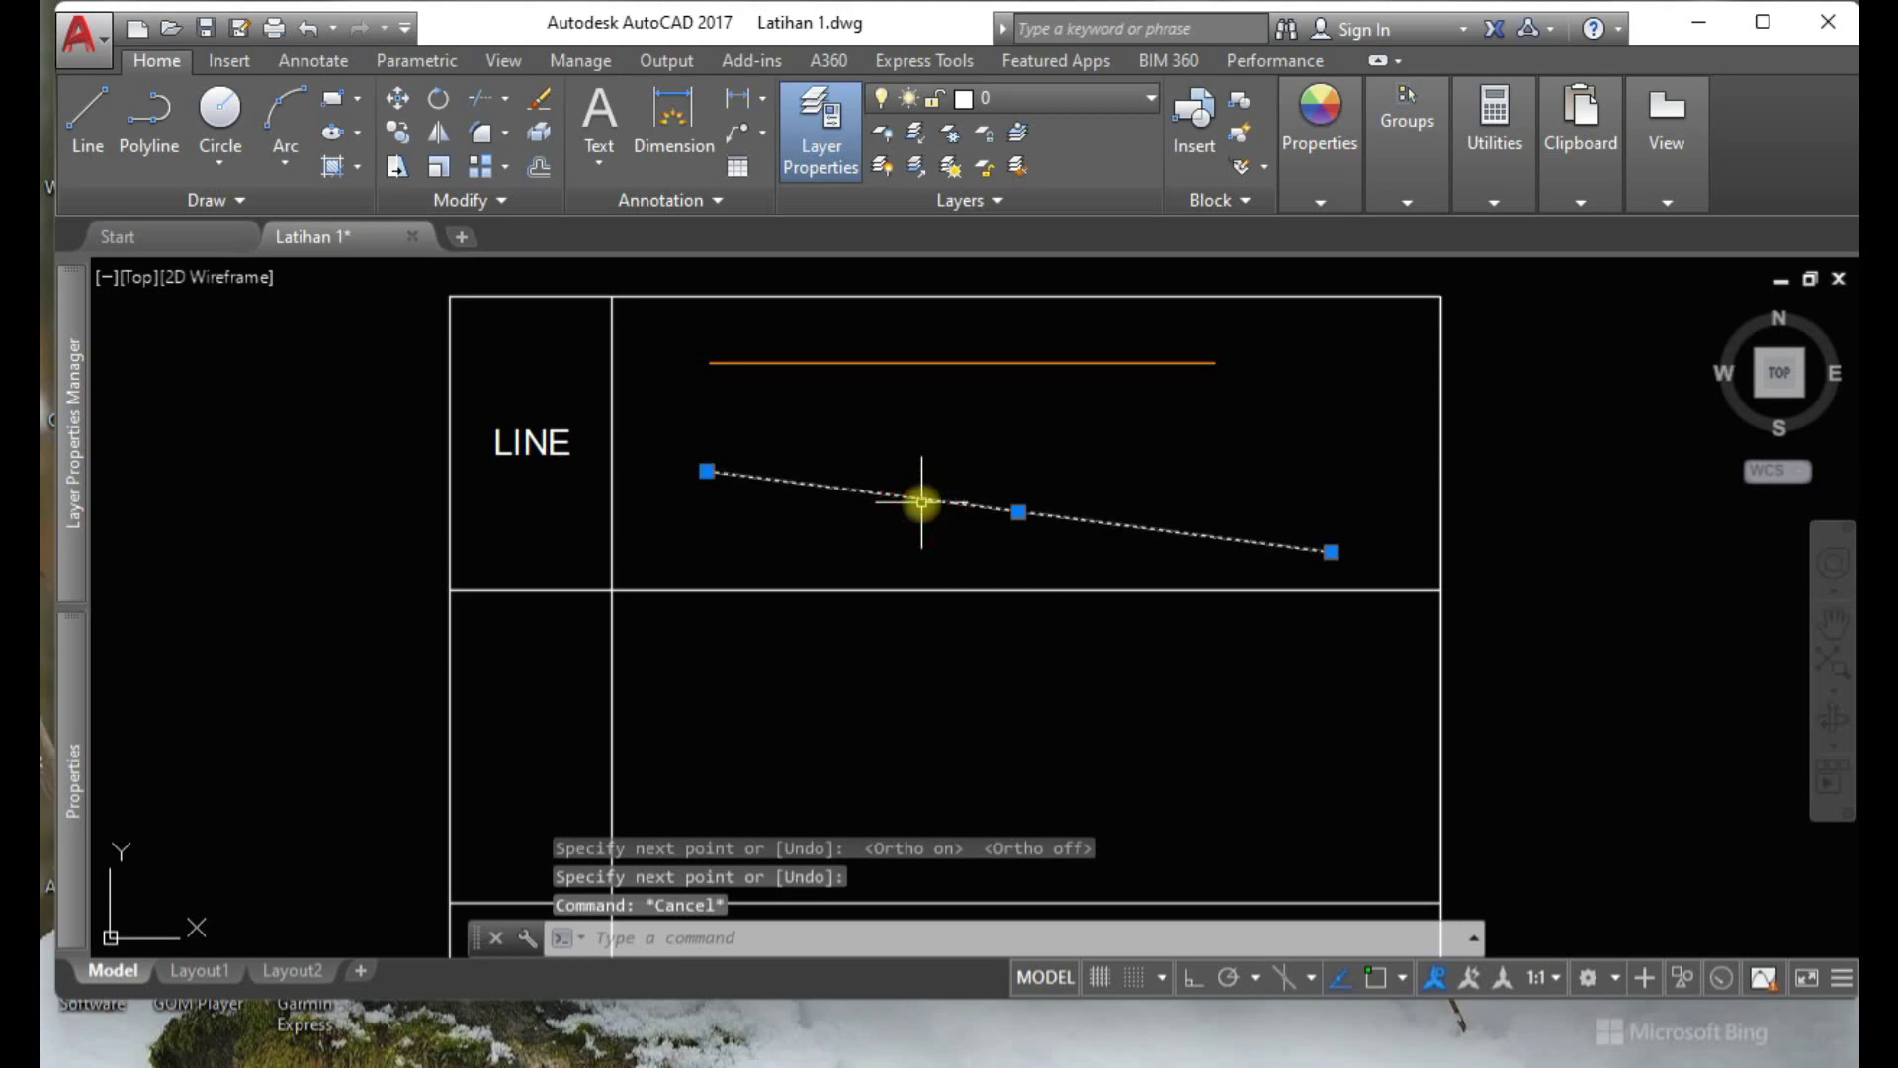
{"action": "left_click", "coordinate": [1328, 178]}
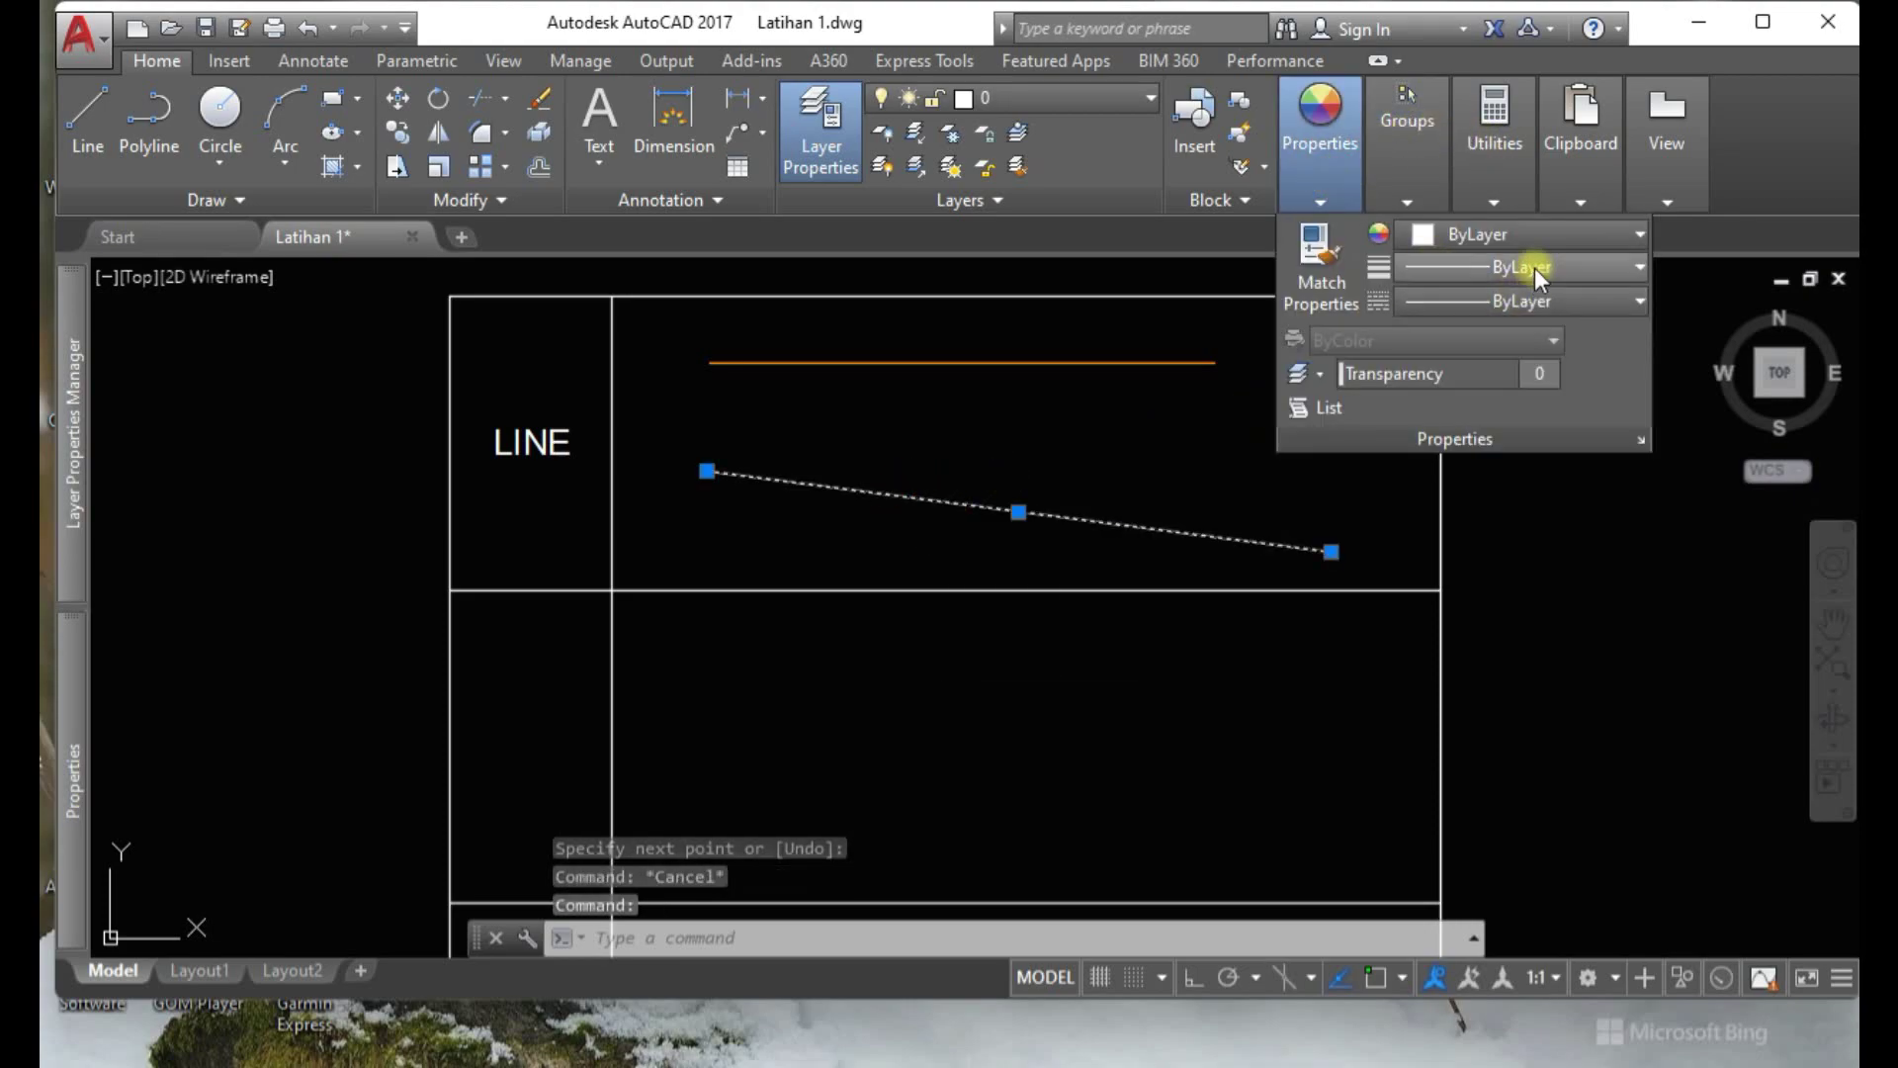
{"action": "left_click", "coordinate": [1535, 235]}
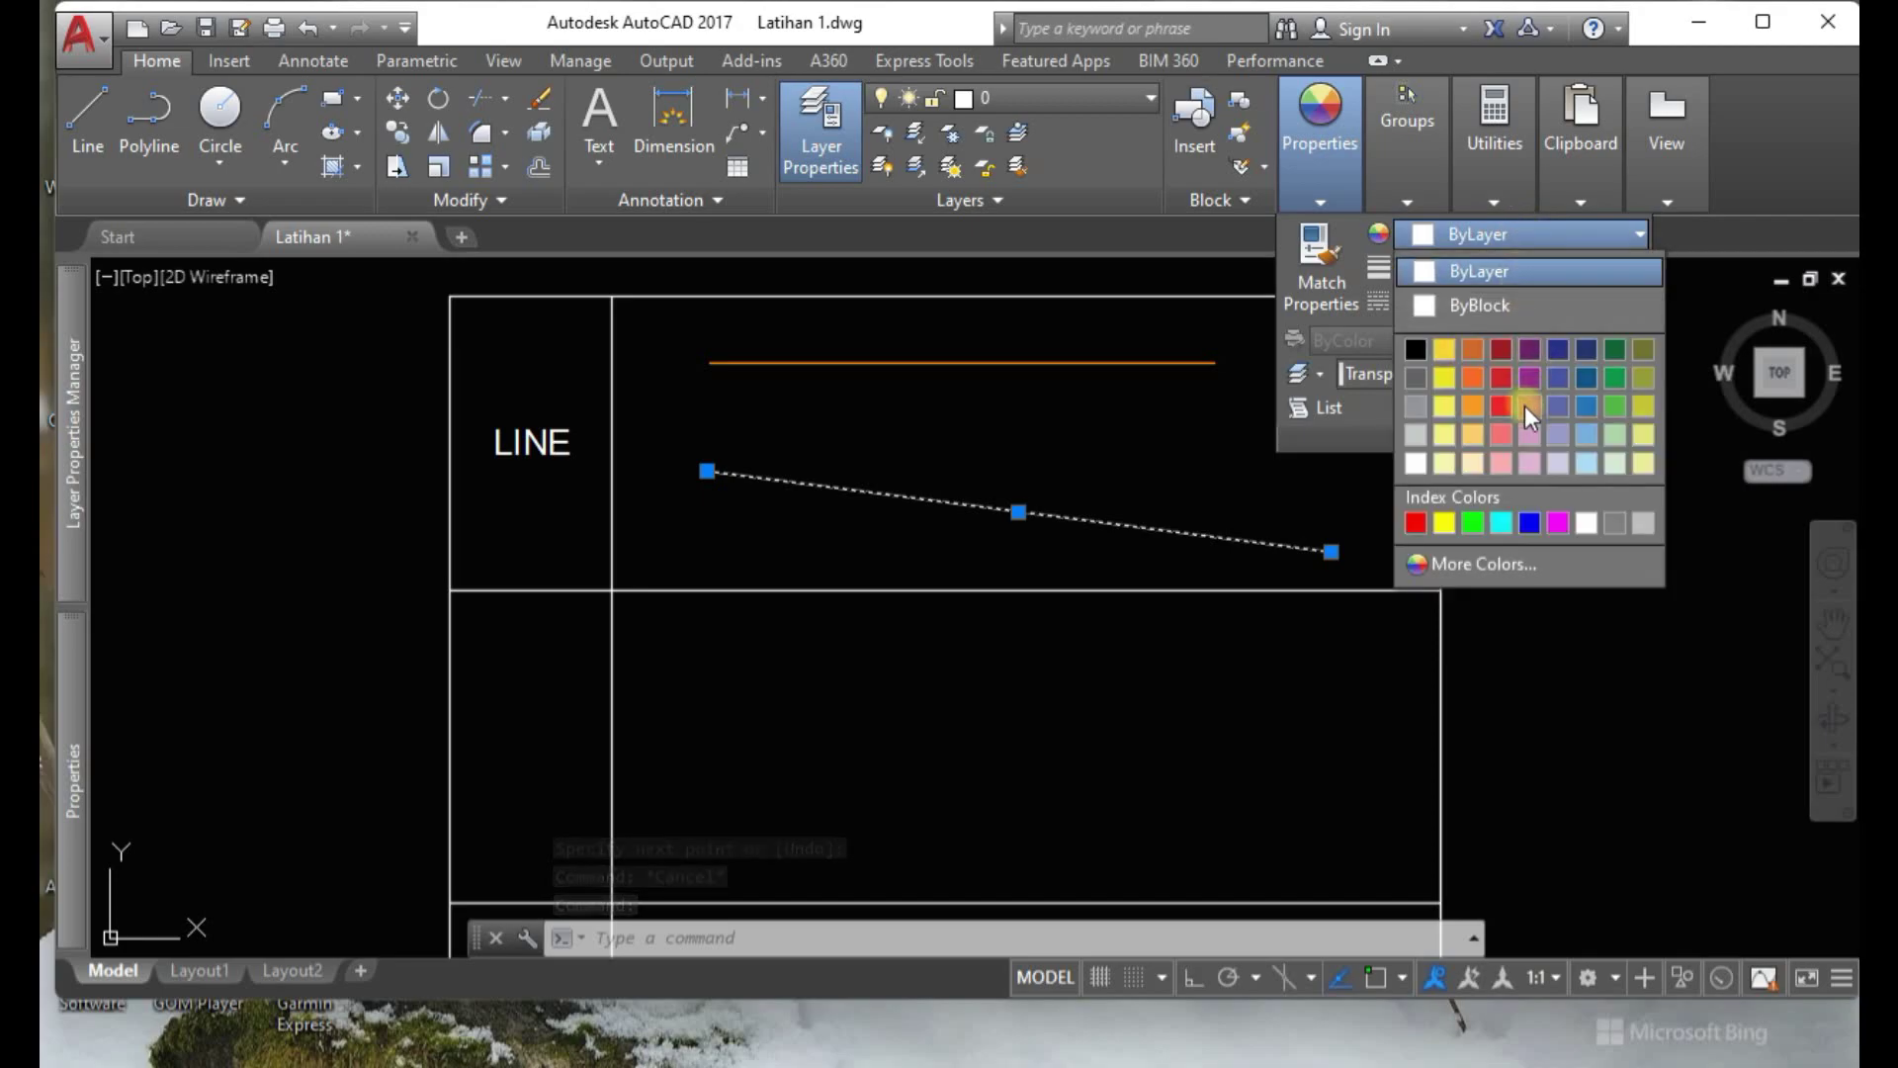
{"action": "left_click", "coordinate": [1557, 522]}
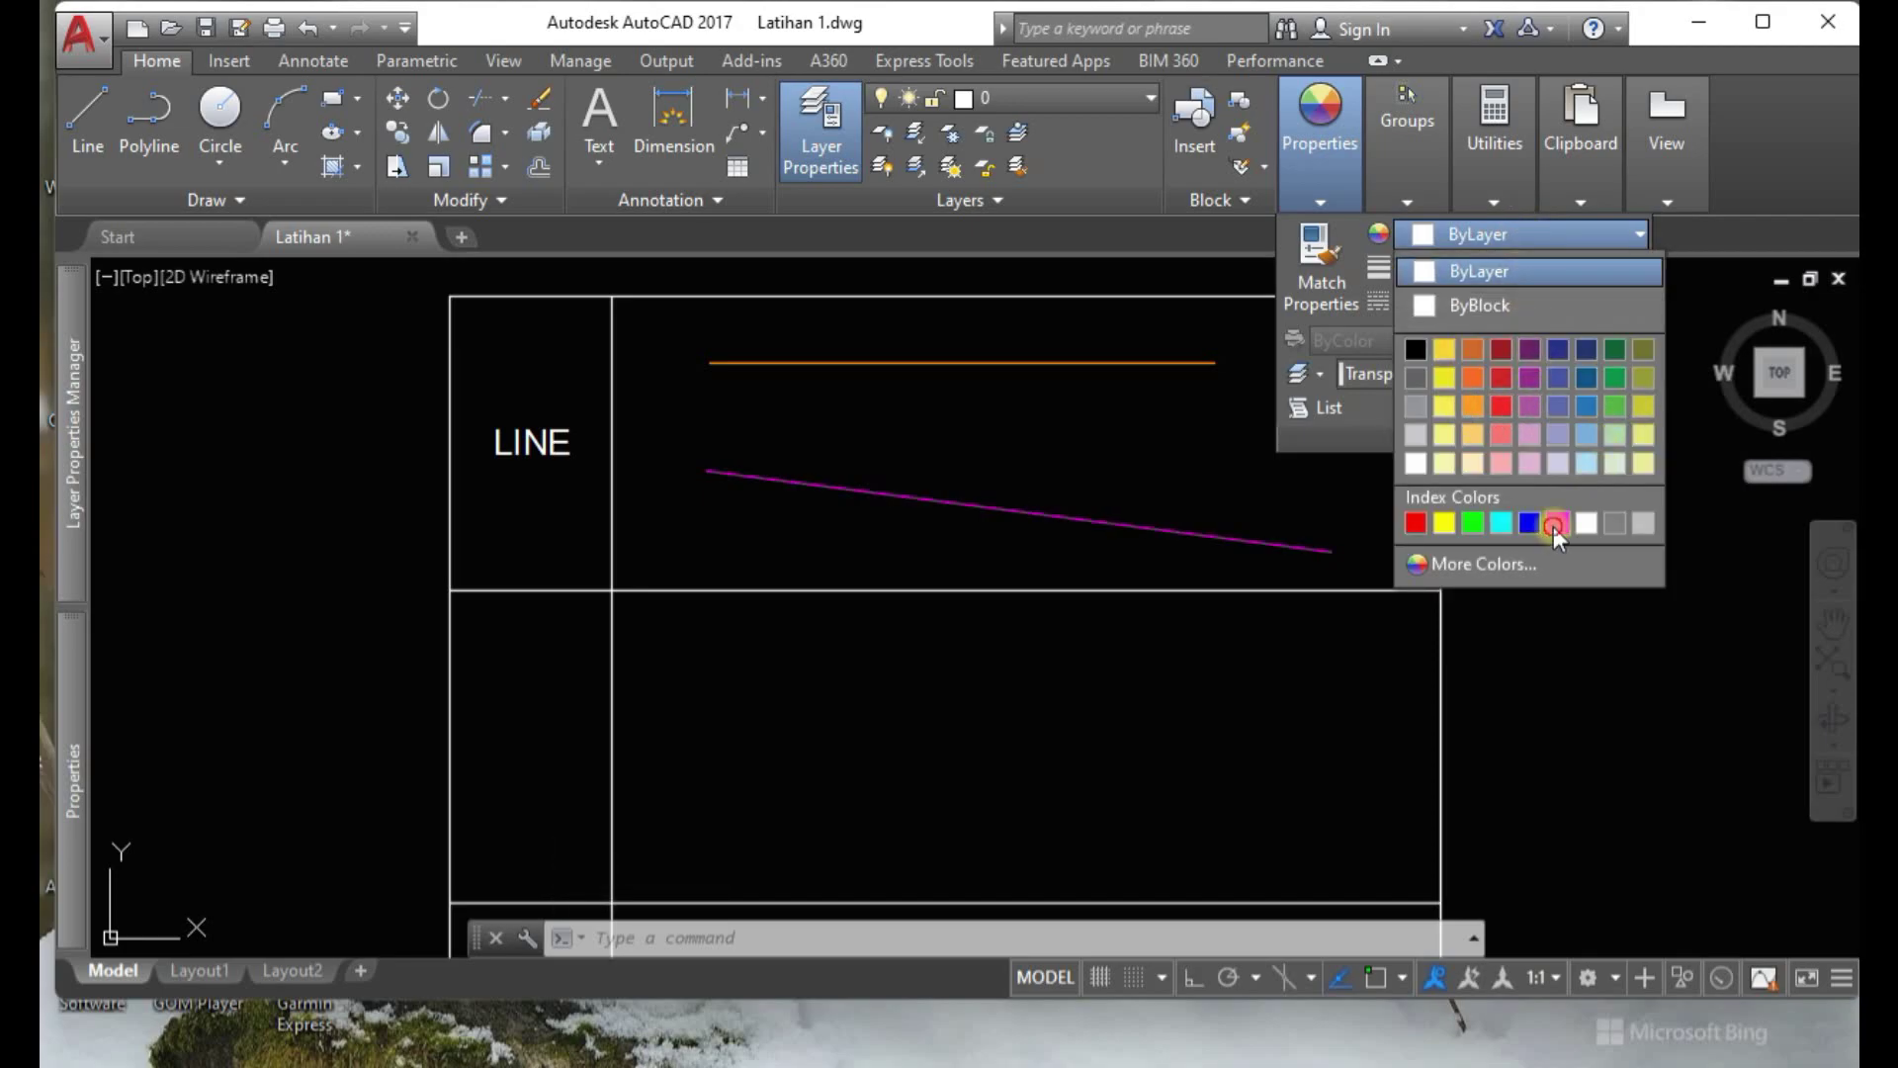
{"action": "left_click", "coordinate": [1550, 524]}
{"action": "key", "text": "Escape"}
{"action": "left_click", "coordinate": [1545, 653]}
{"action": "key", "text": "Escape"}
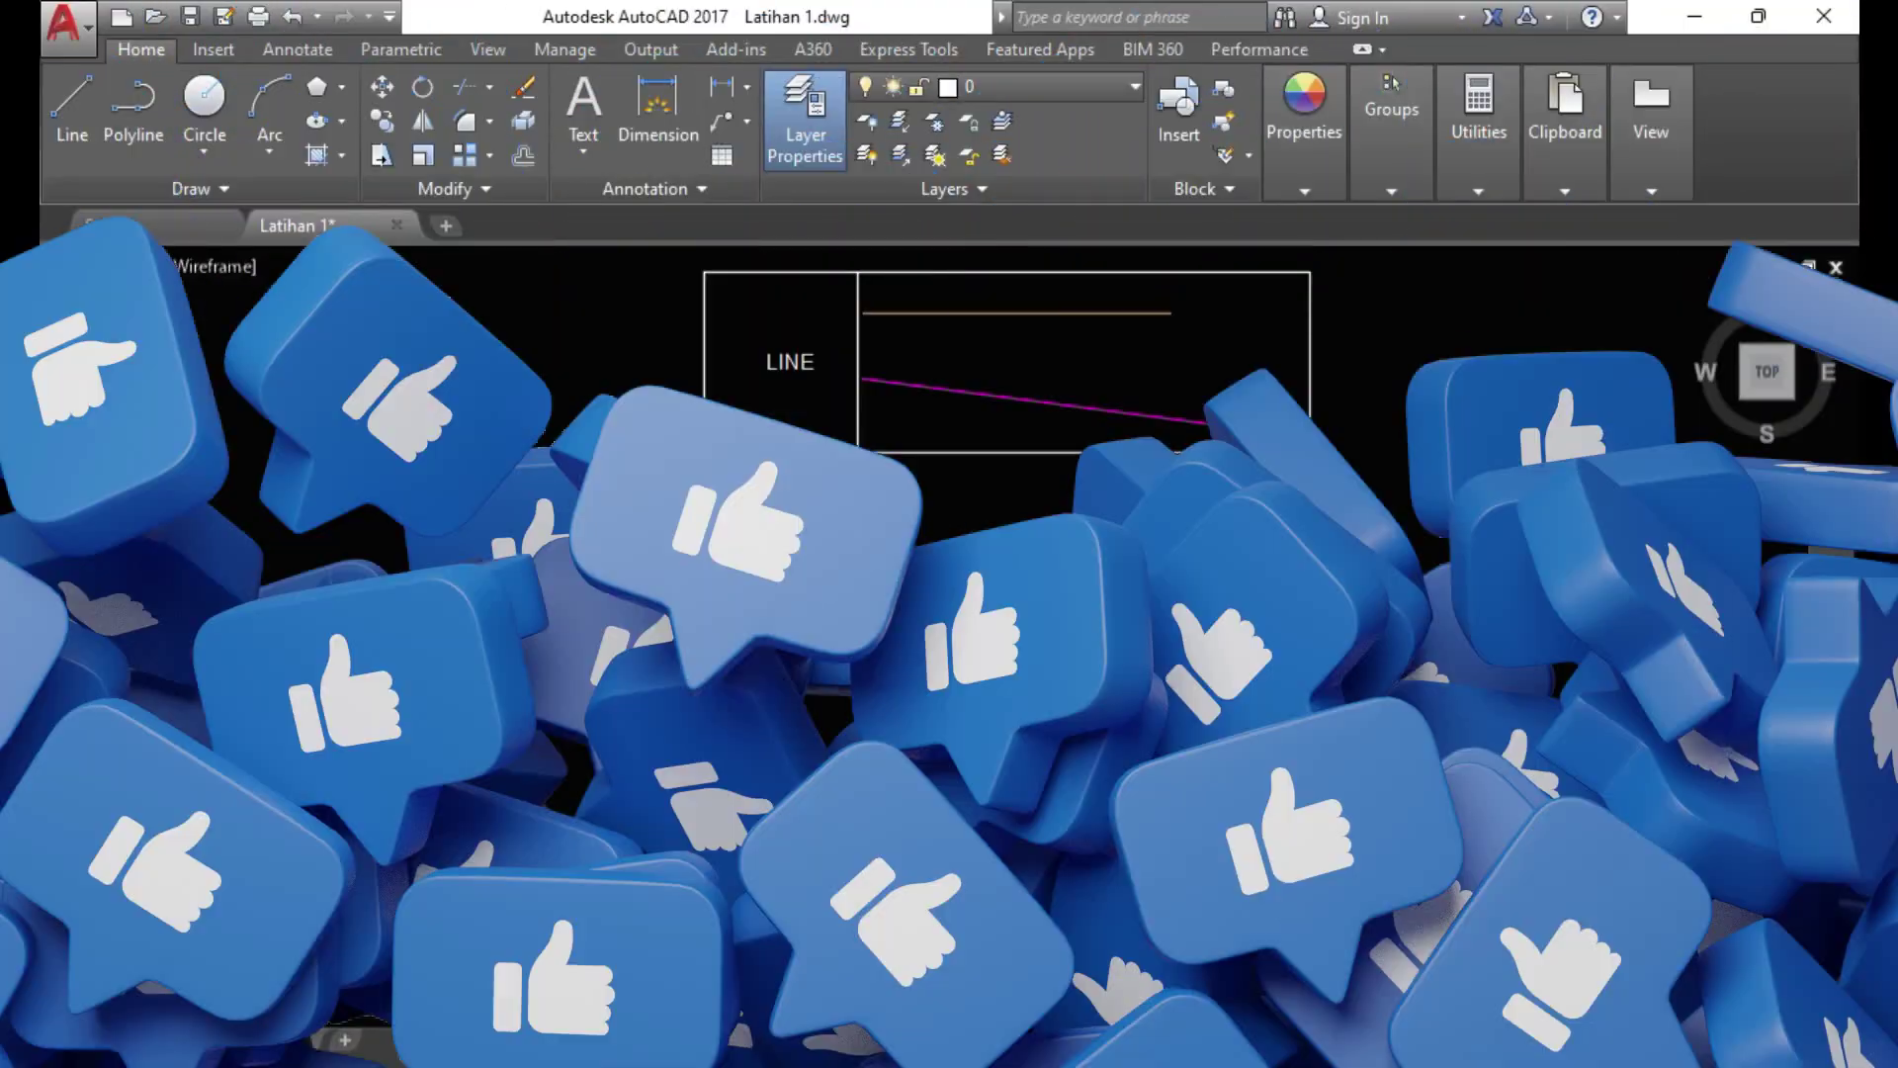
Draw an open six-segment zigzag polyline across the upper part of the wide cell beside the POLYLINE label
{"action": "middle_click_drag", "start_coordinate": [1393, 754], "coordinate": [1365, 798]}
{"action": "scroll", "coordinate": [1043, 542], "scroll_direction": "up", "scroll_amount": 2}
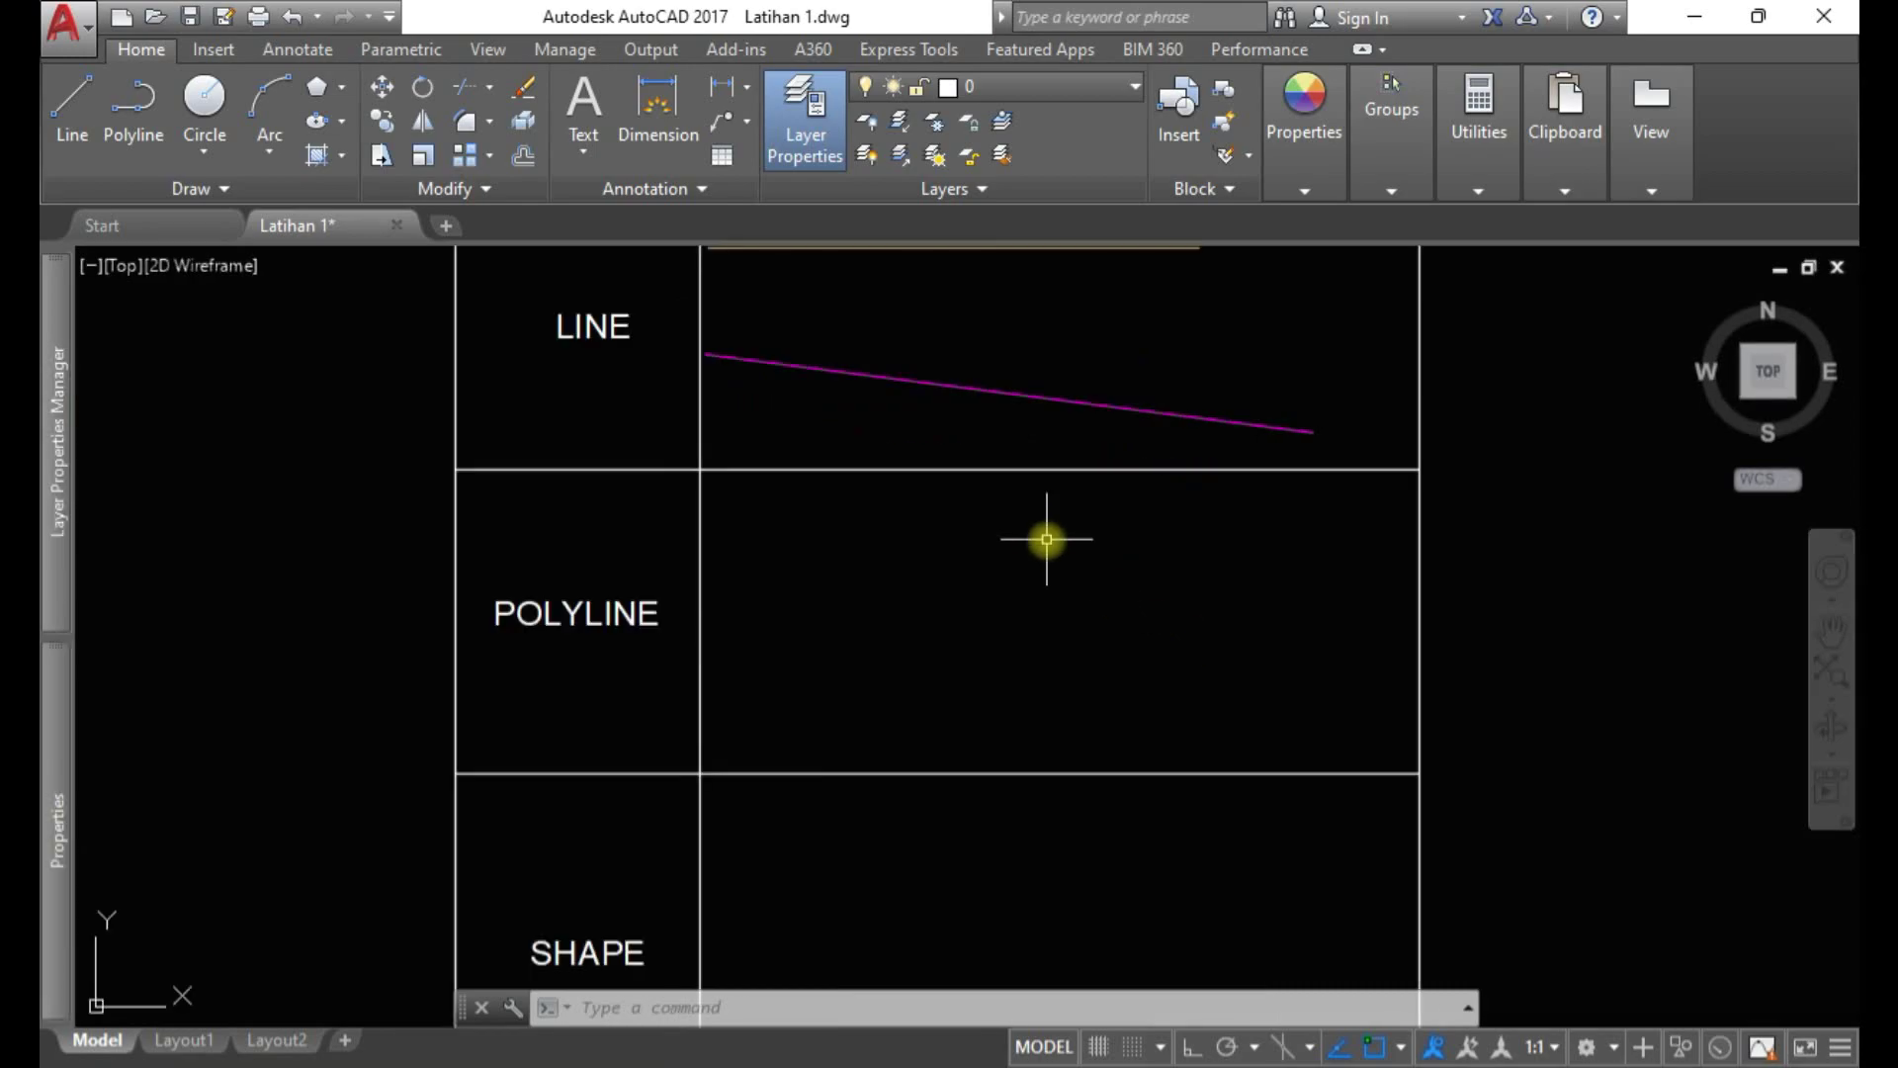
{"action": "scroll", "coordinate": [642, 511], "scroll_direction": "up", "scroll_amount": 2}
{"action": "mouse_move", "coordinate": [626, 422]}
{"action": "middle_mouse_down"}
{"action": "mouse_move", "coordinate": [641, 511]}
{"action": "mouse_move", "coordinate": [621, 581]}
{"action": "middle_mouse_up"}
{"action": "scroll", "coordinate": [613, 524], "scroll_direction": "down", "scroll_amount": 4}
{"action": "scroll", "coordinate": [593, 691], "scroll_direction": "up", "scroll_amount": 2}
{"action": "mouse_move", "coordinate": [606, 691]}
{"action": "middle_mouse_down"}
{"action": "mouse_move", "coordinate": [670, 691]}
{"action": "mouse_move", "coordinate": [736, 731]}
{"action": "middle_mouse_up"}
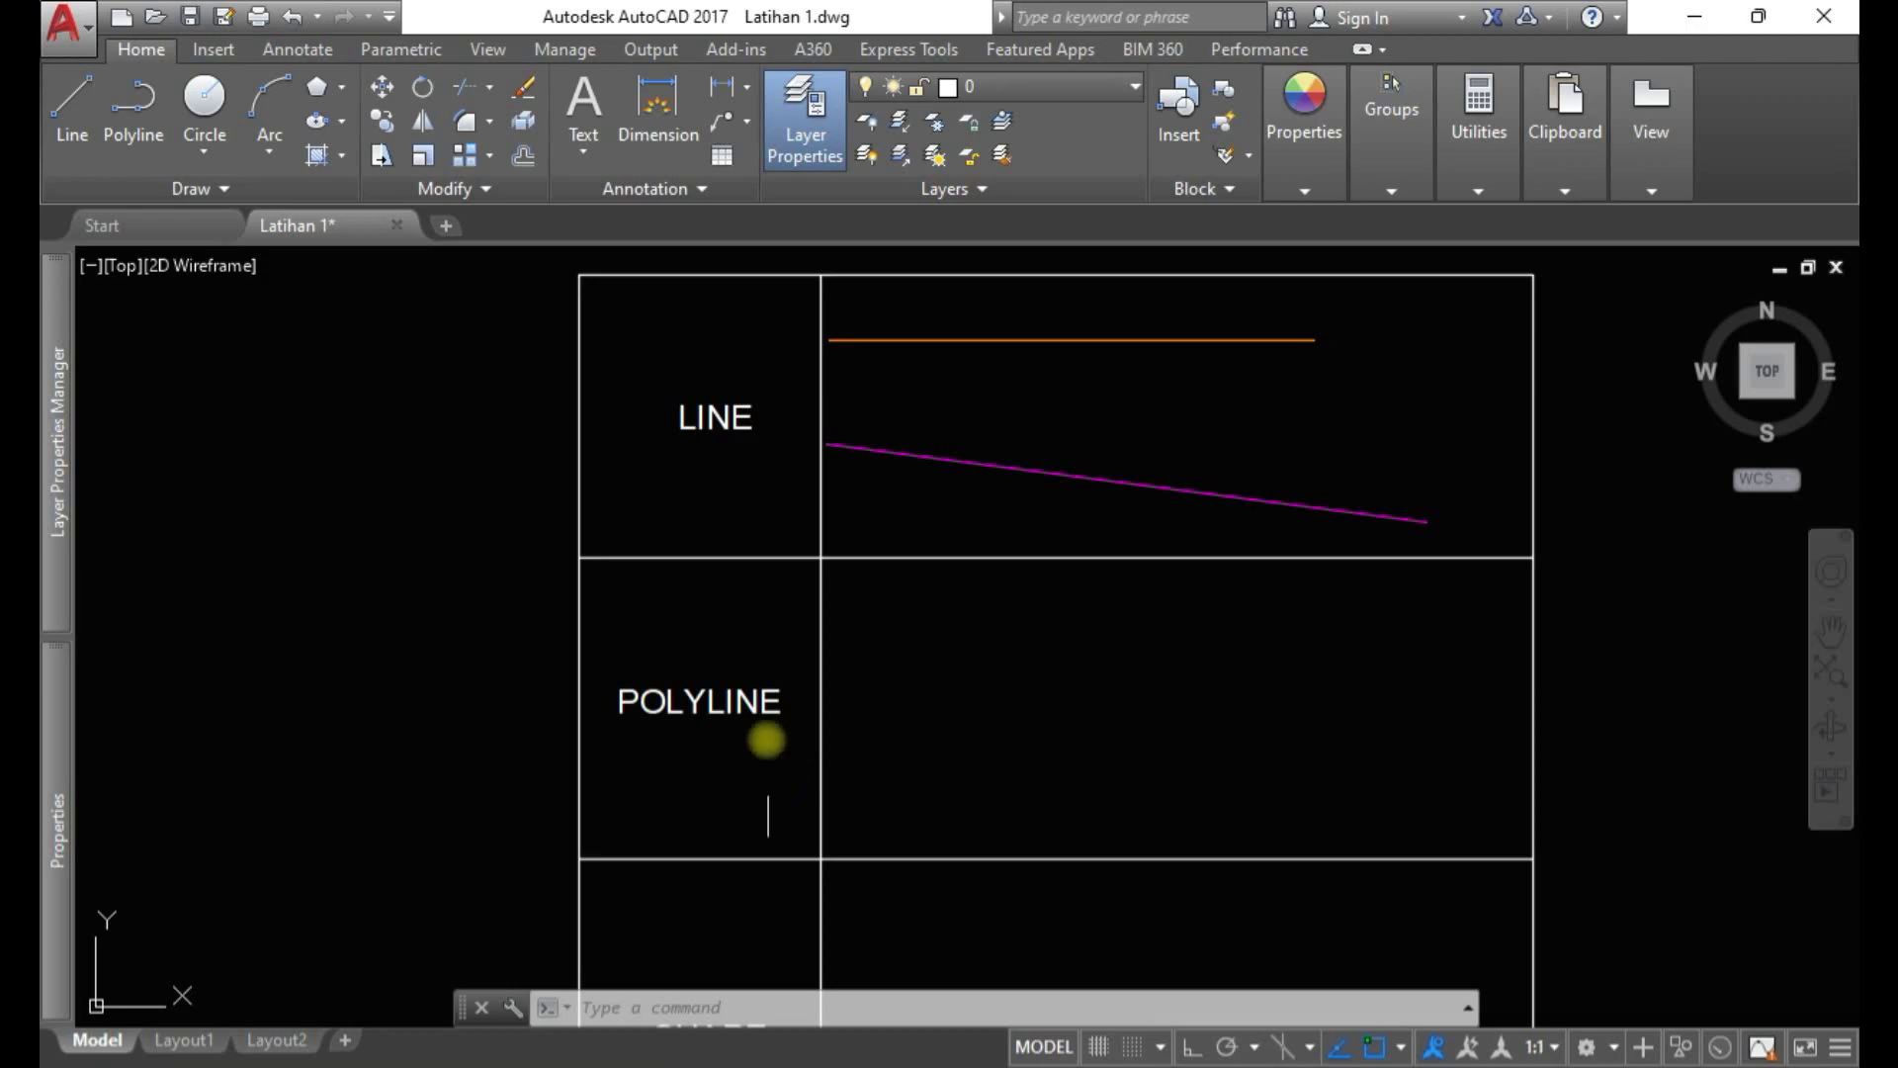
{"action": "left_click", "coordinate": [133, 116]}
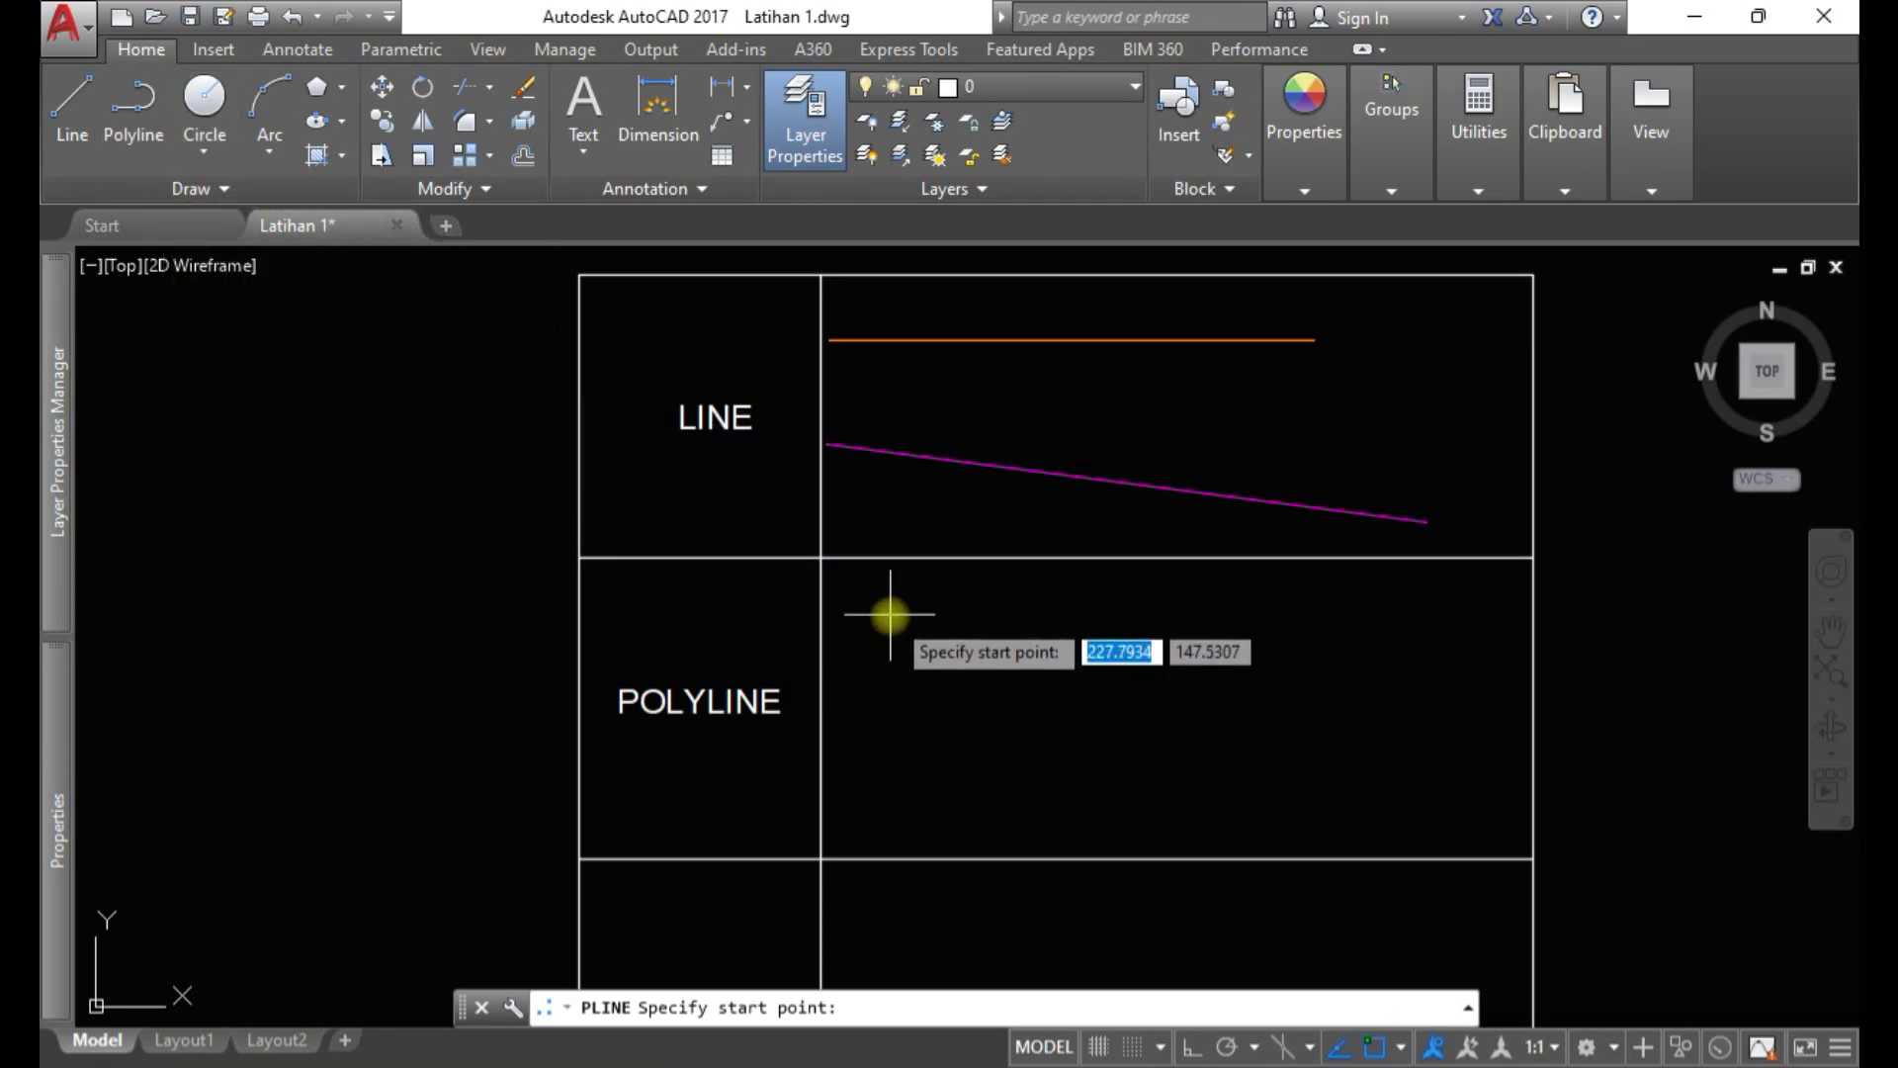
{"action": "left_click", "coordinate": [885, 663]}
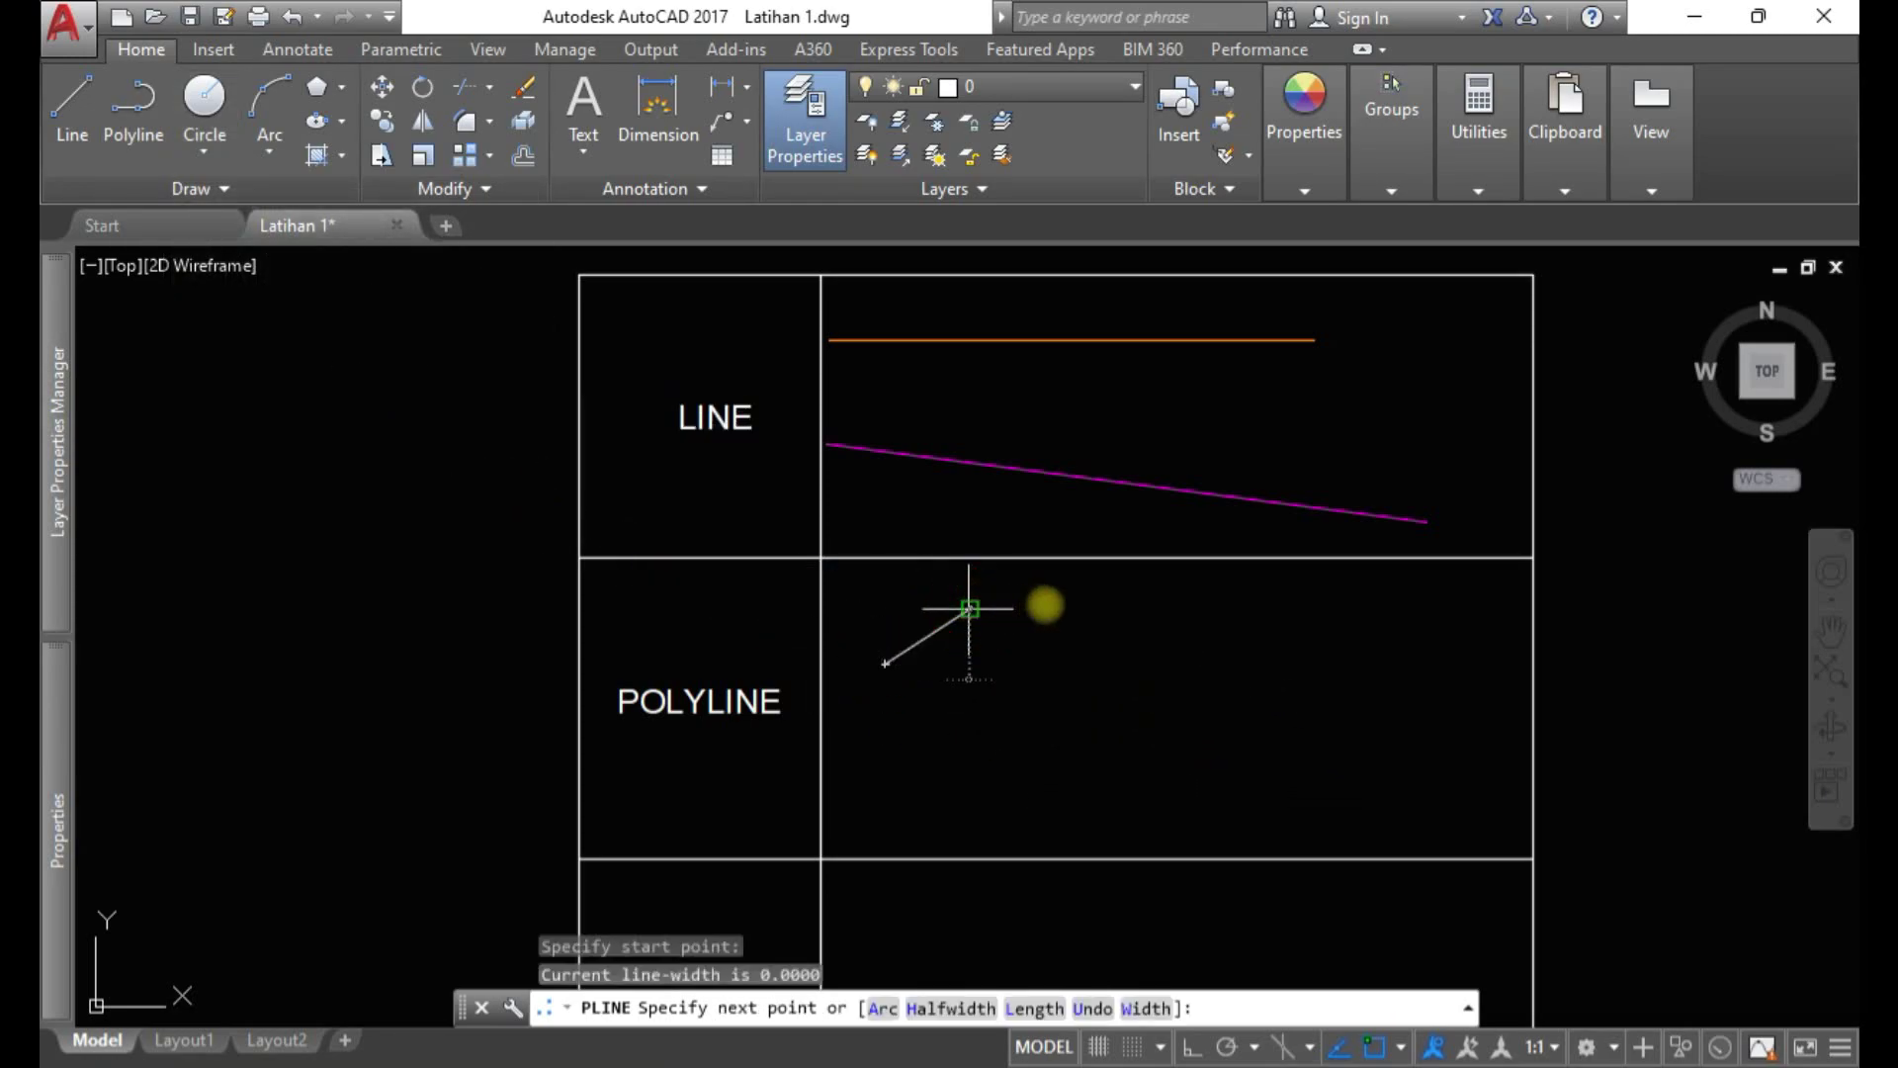
{"action": "left_click", "coordinate": [969, 610]}
{"action": "left_click", "coordinate": [1122, 619]}
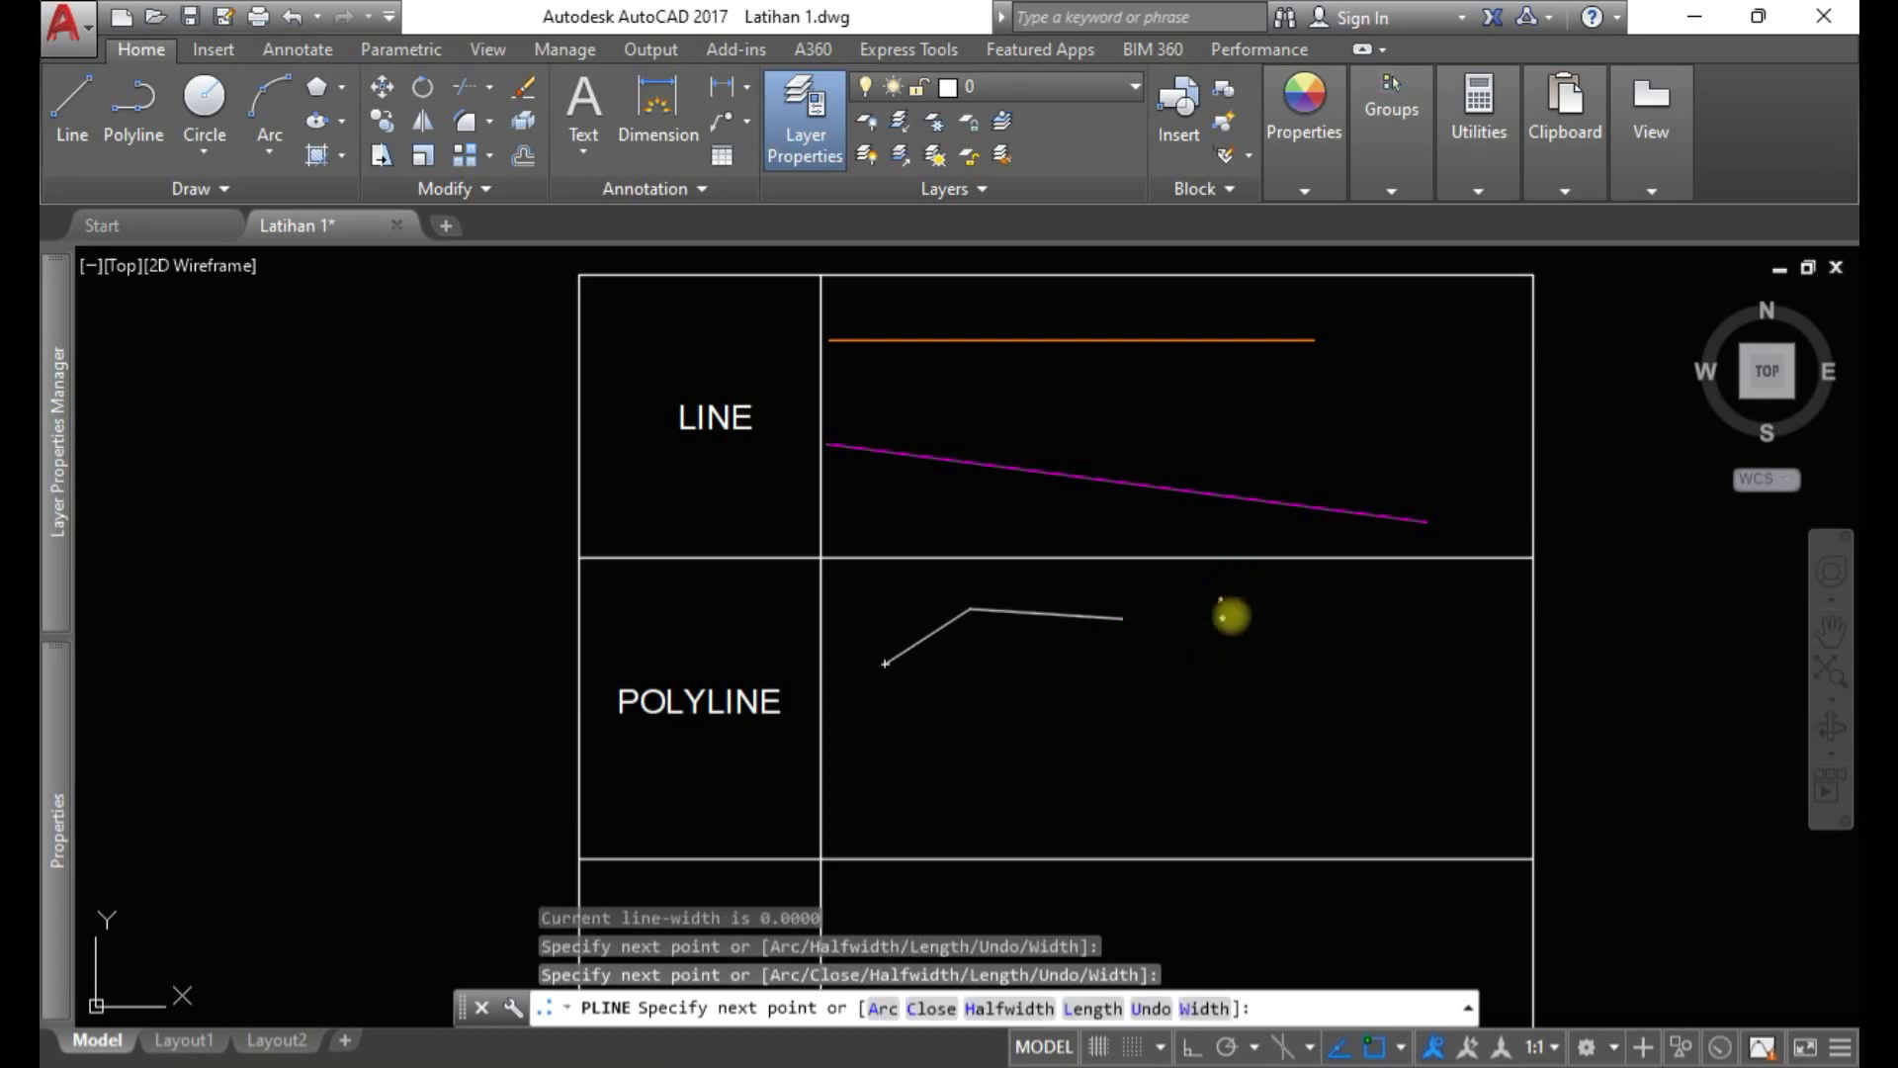
{"action": "left_click", "coordinate": [1226, 605]}
{"action": "left_click", "coordinate": [1245, 677]}
{"action": "left_click", "coordinate": [1434, 625]}
{"action": "left_click", "coordinate": [1478, 685]}
{"action": "key", "text": "Escape"}
{"action": "key", "text": "Escape"}
{"action": "key", "text": "Escape"}
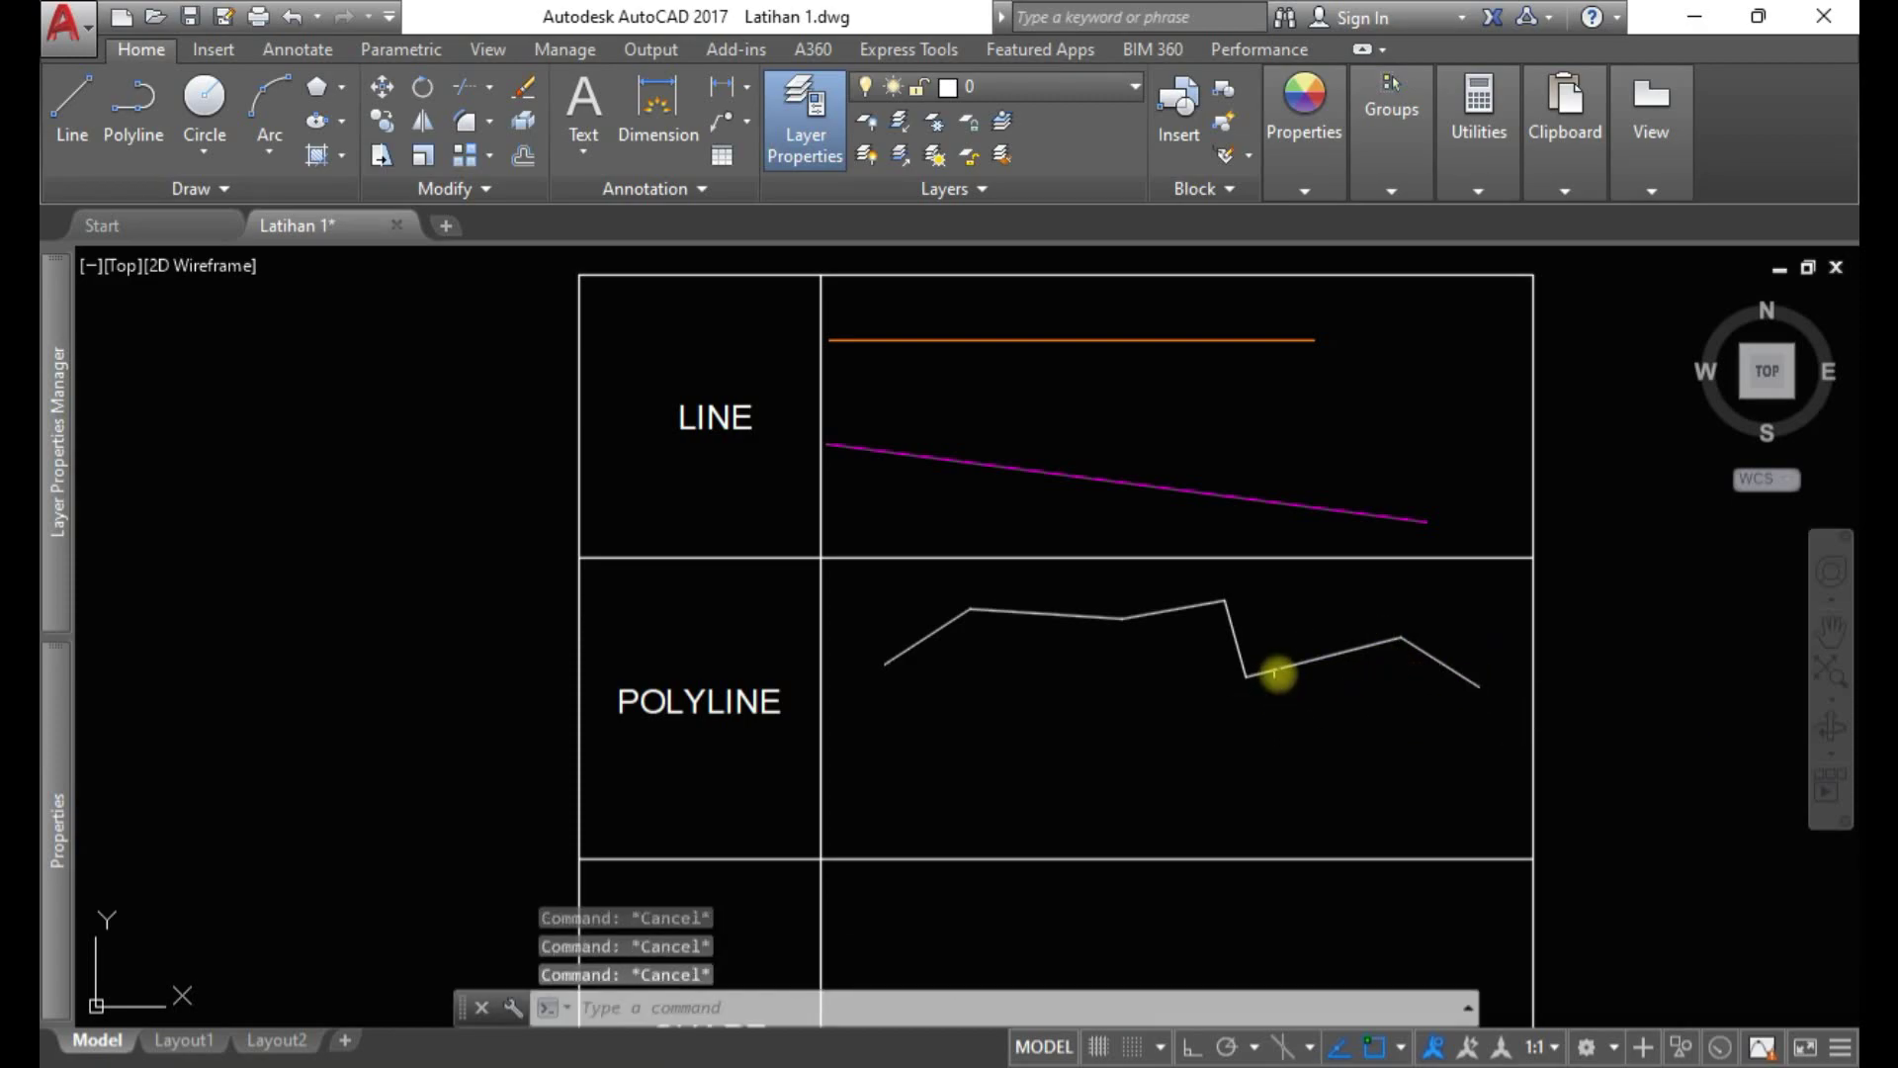
Compare how the zigzag polyline and the magenta line behave when selected, checking their grips, and clear each selection
{"action": "left_click", "coordinate": [1285, 671]}
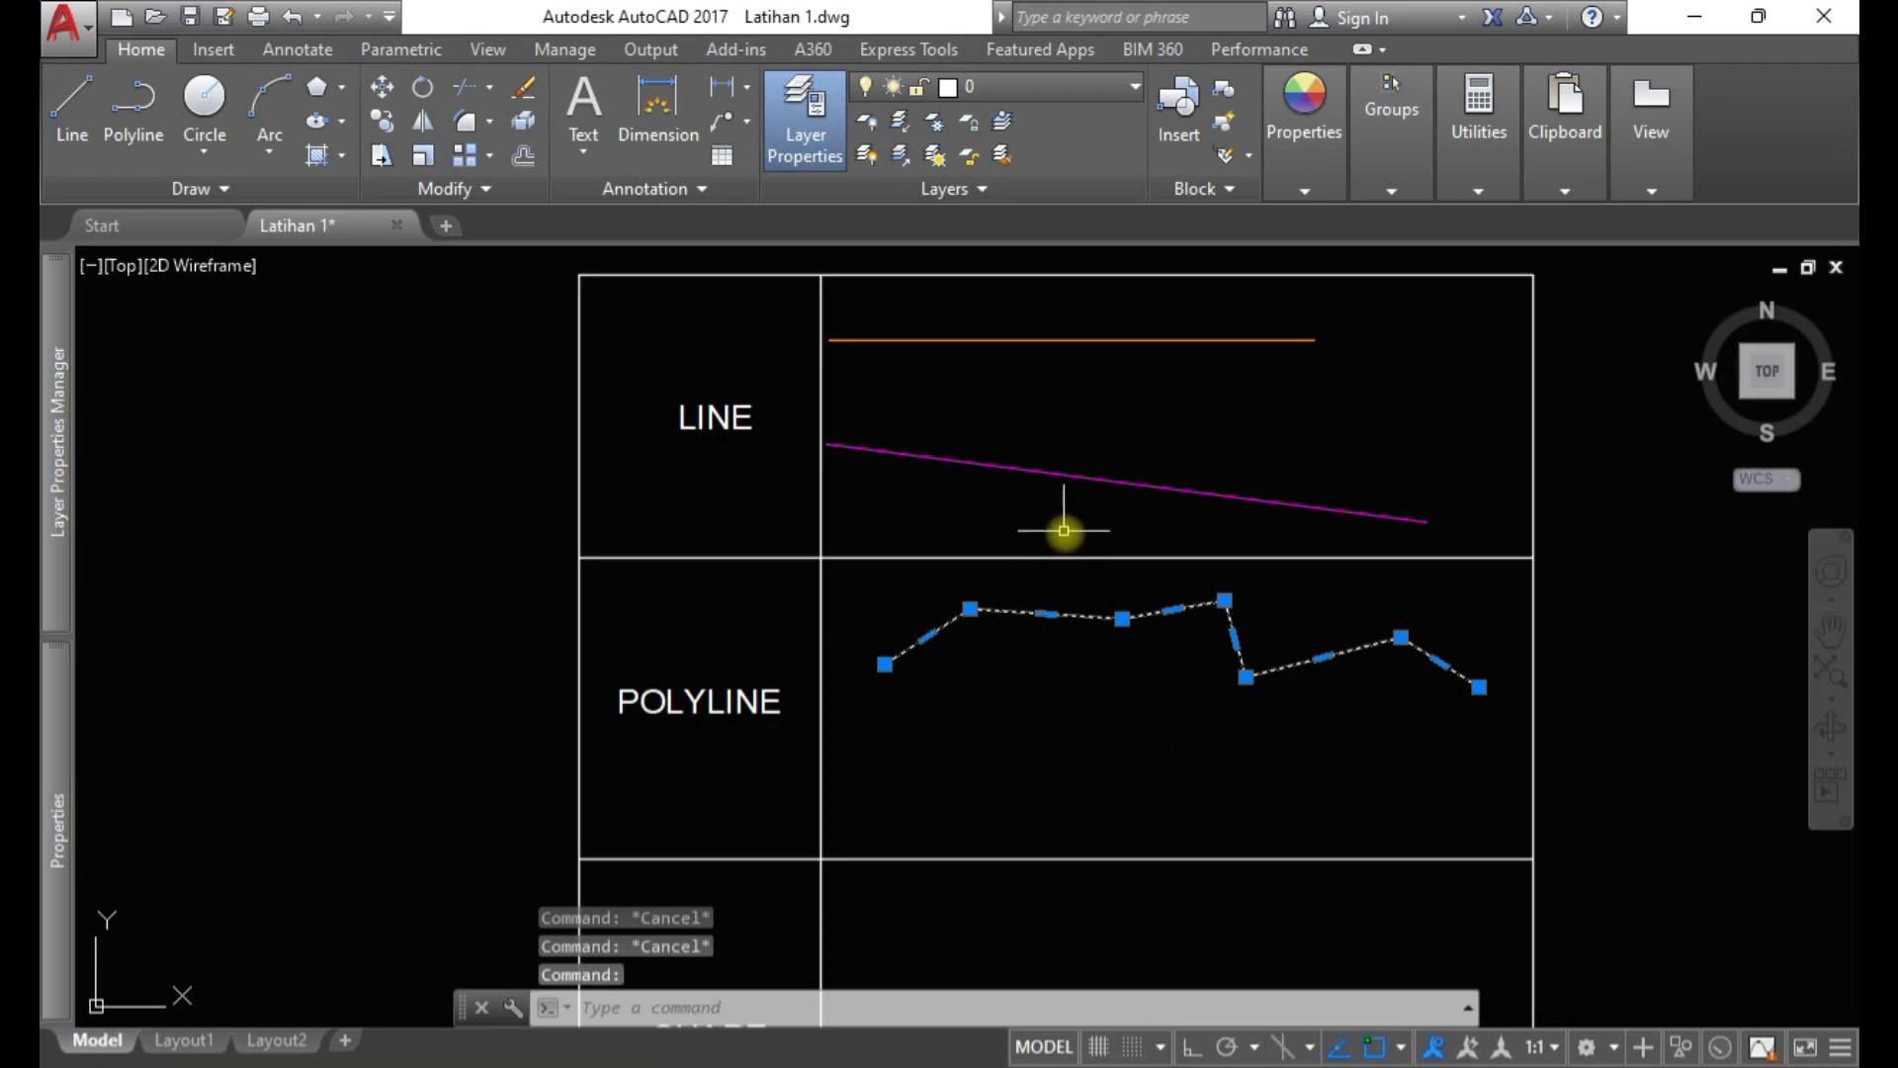
{"action": "key", "text": "Escape"}
{"action": "key", "text": "Escape"}
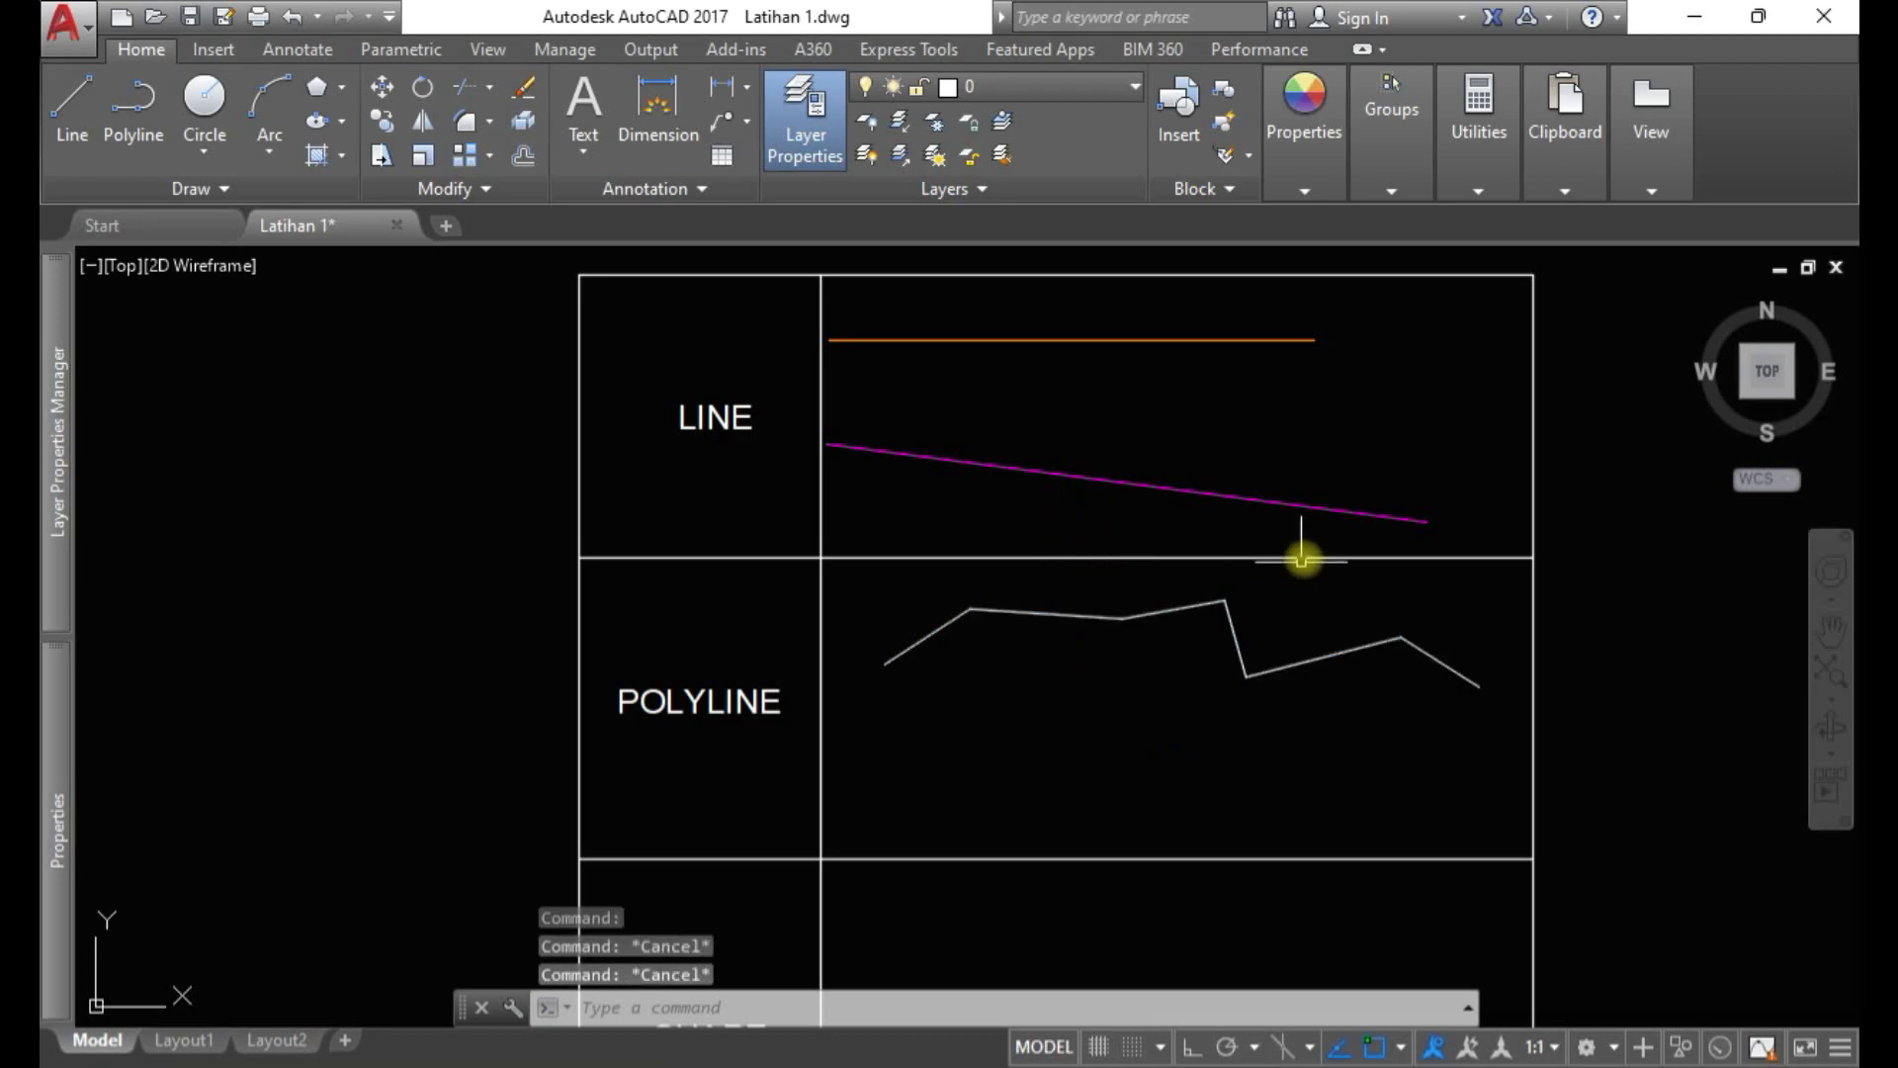
{"action": "left_click", "coordinate": [1290, 503]}
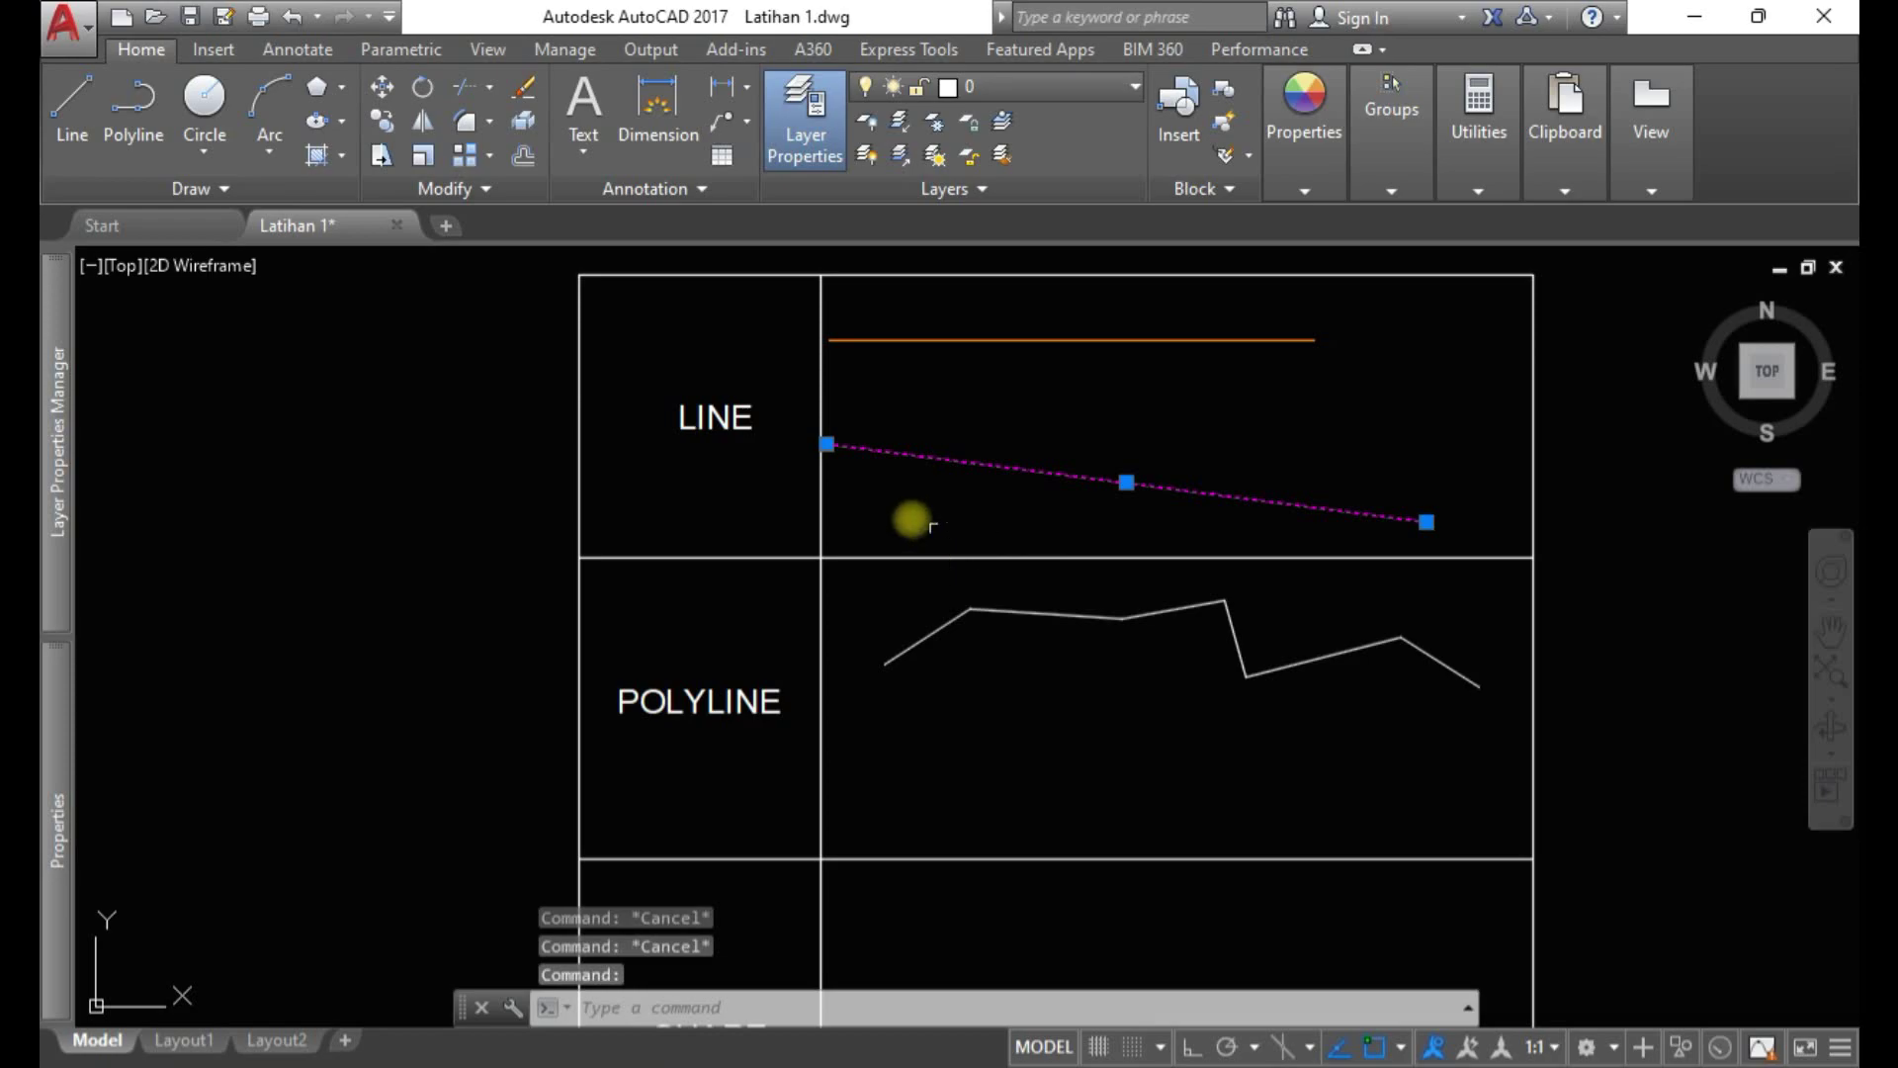
{"action": "key", "text": "Escape"}
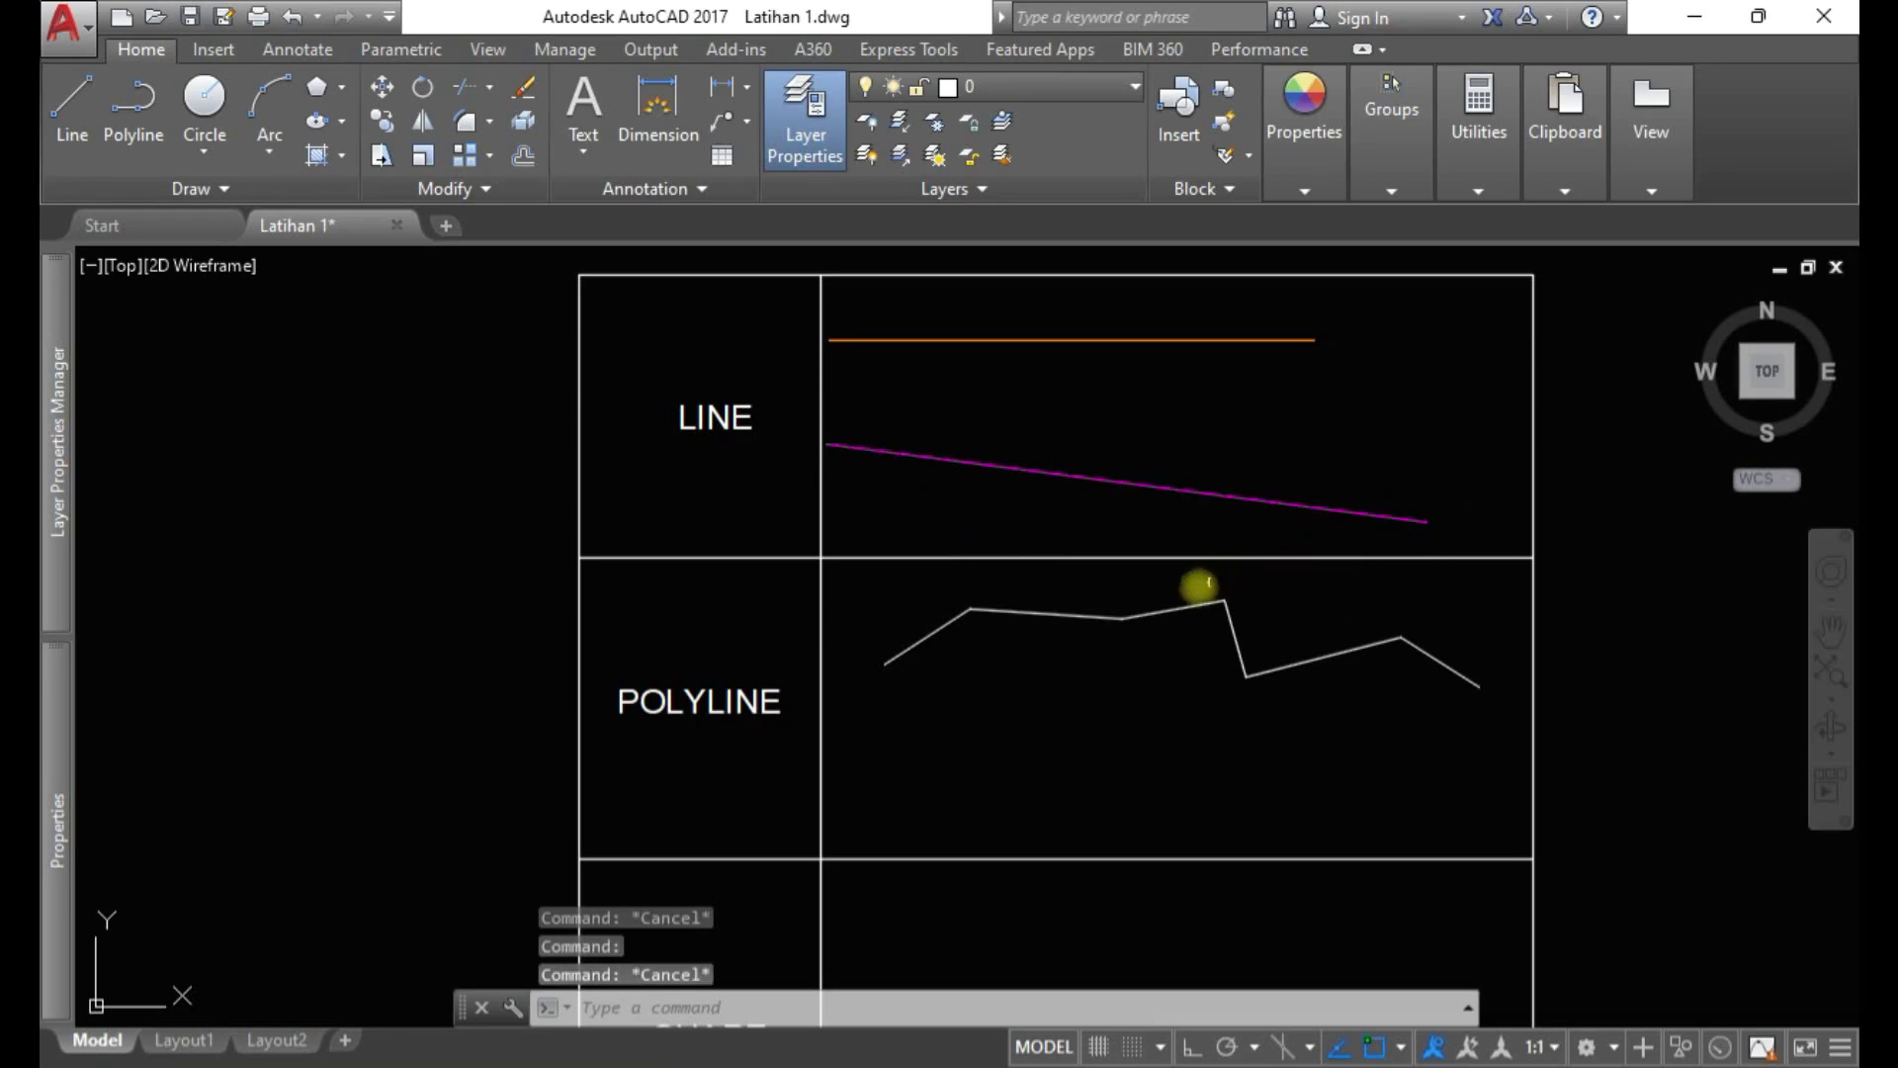
{"action": "left_click", "coordinate": [1182, 601]}
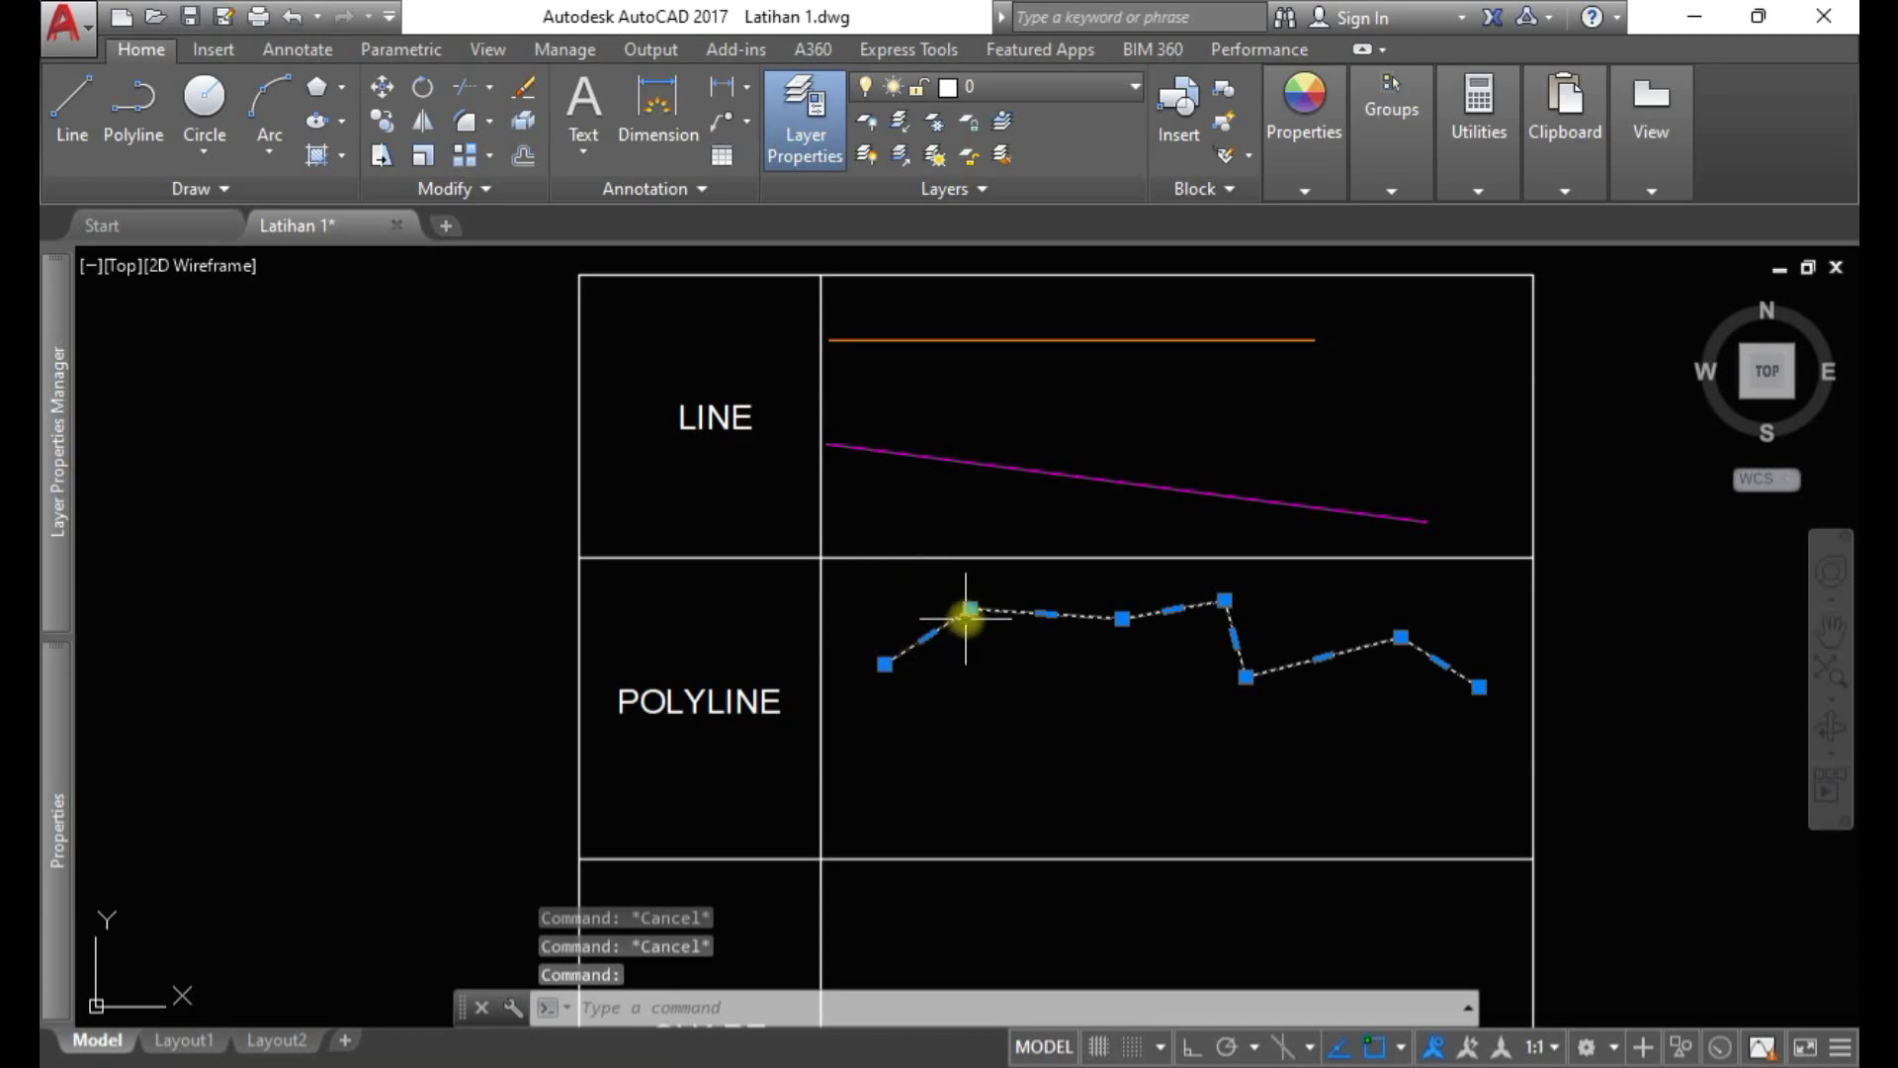
{"action": "mouse_move", "coordinate": [970, 608]}
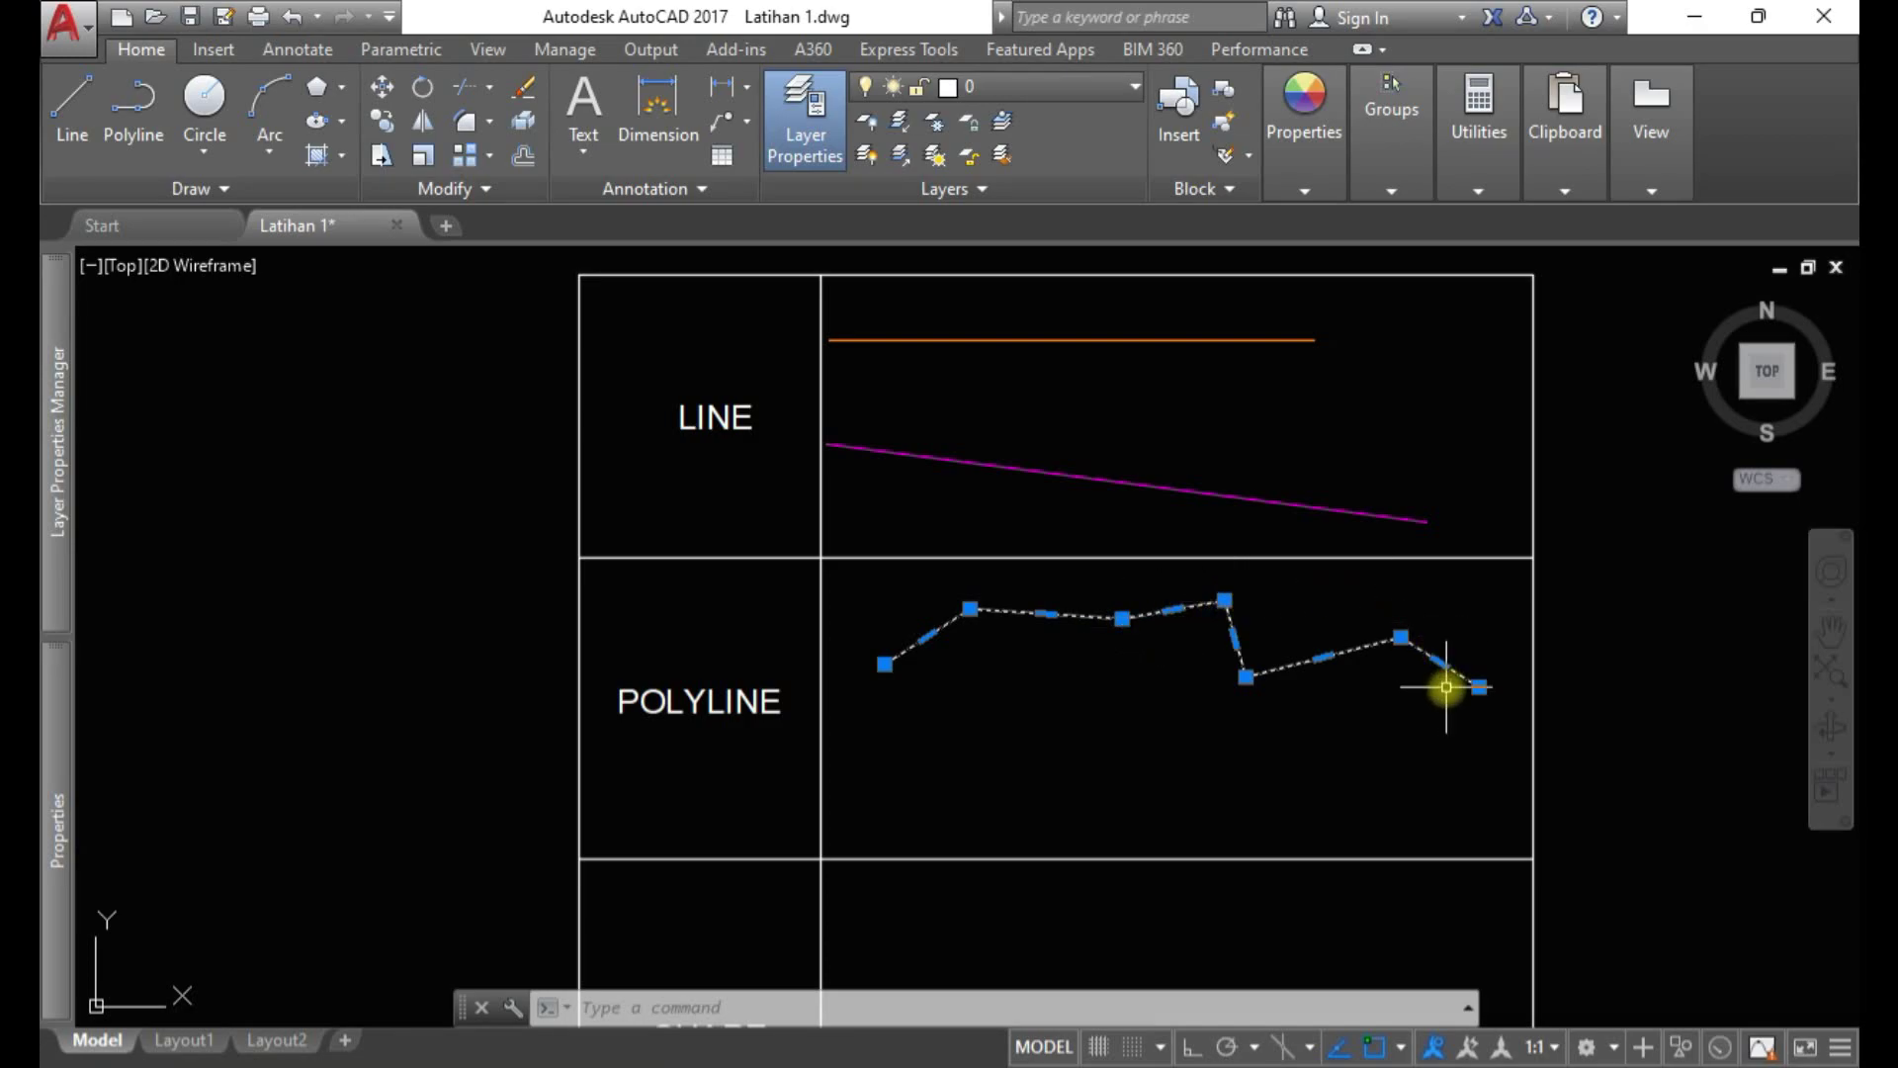
{"action": "key", "text": "Escape"}
{"action": "key", "text": "Escape"}
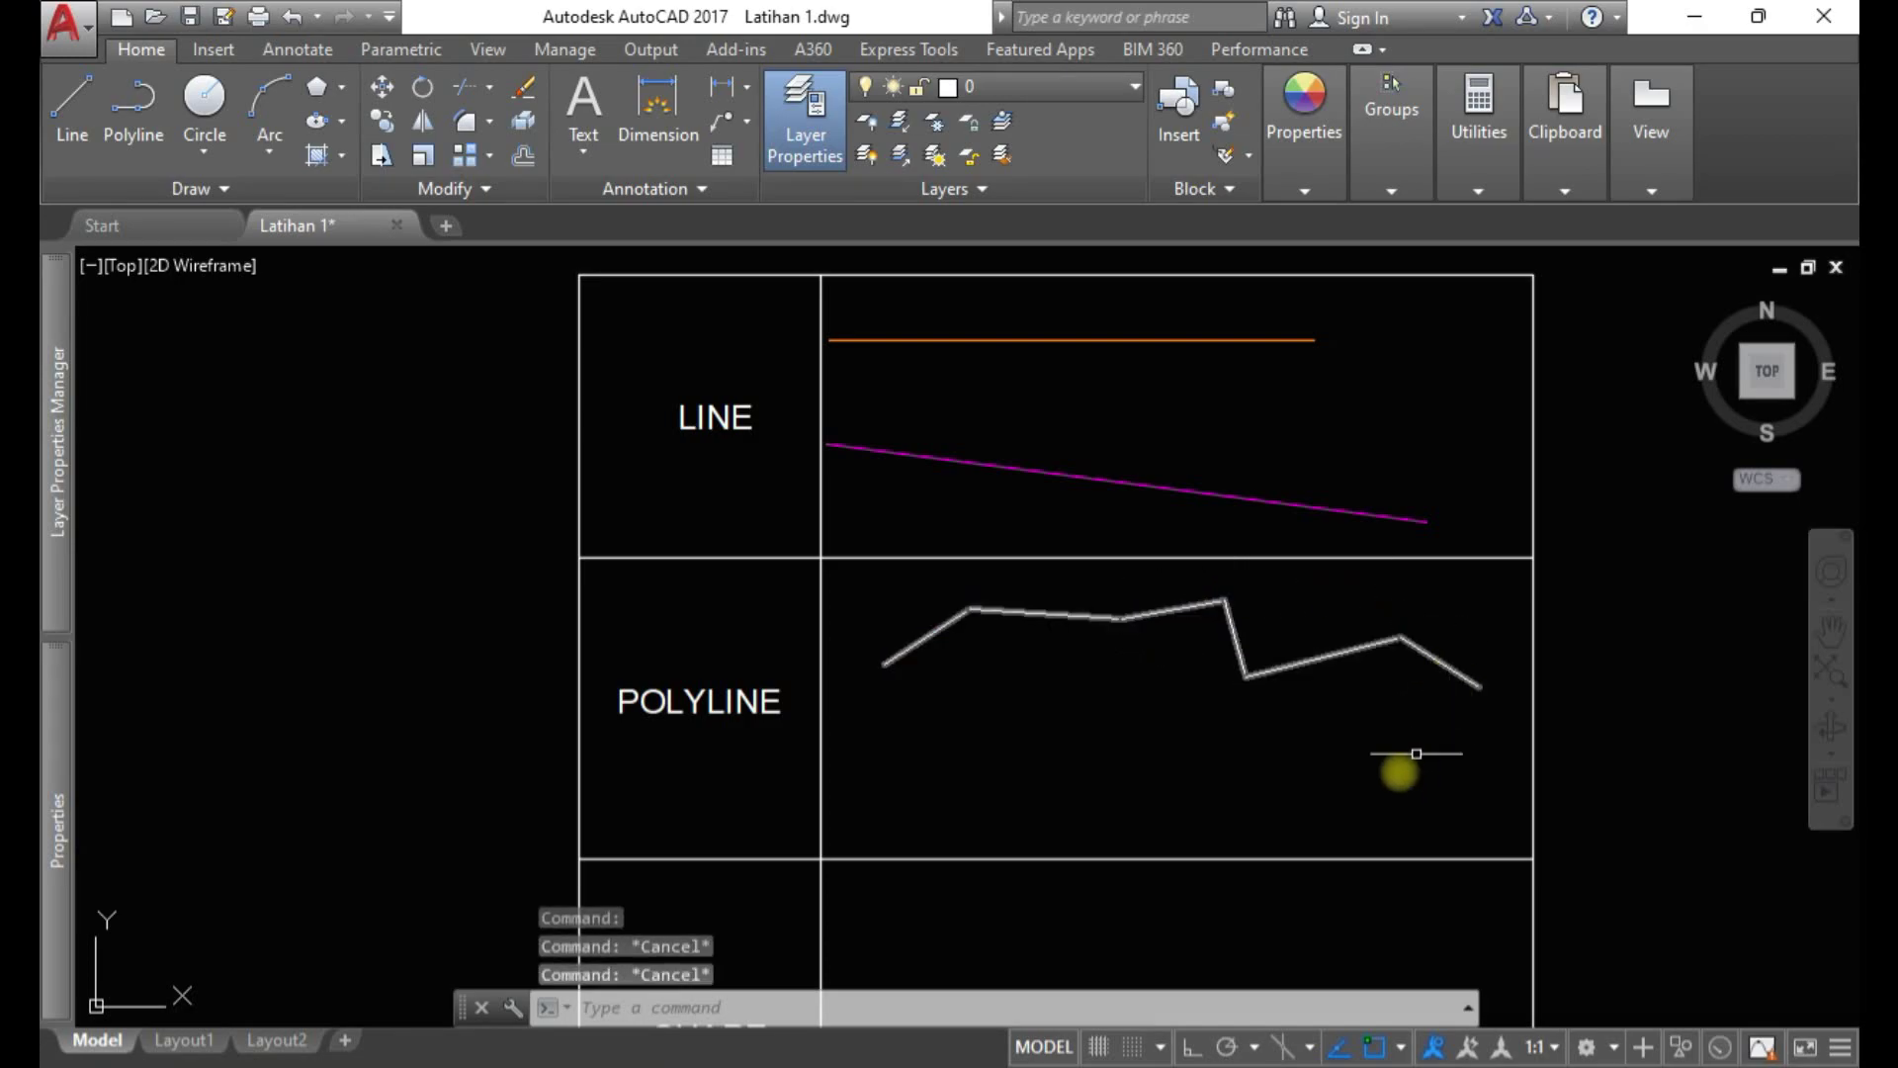
Set the zigzag polyline's colour to Blue and clear the selection
{"action": "left_click", "coordinate": [1355, 648]}
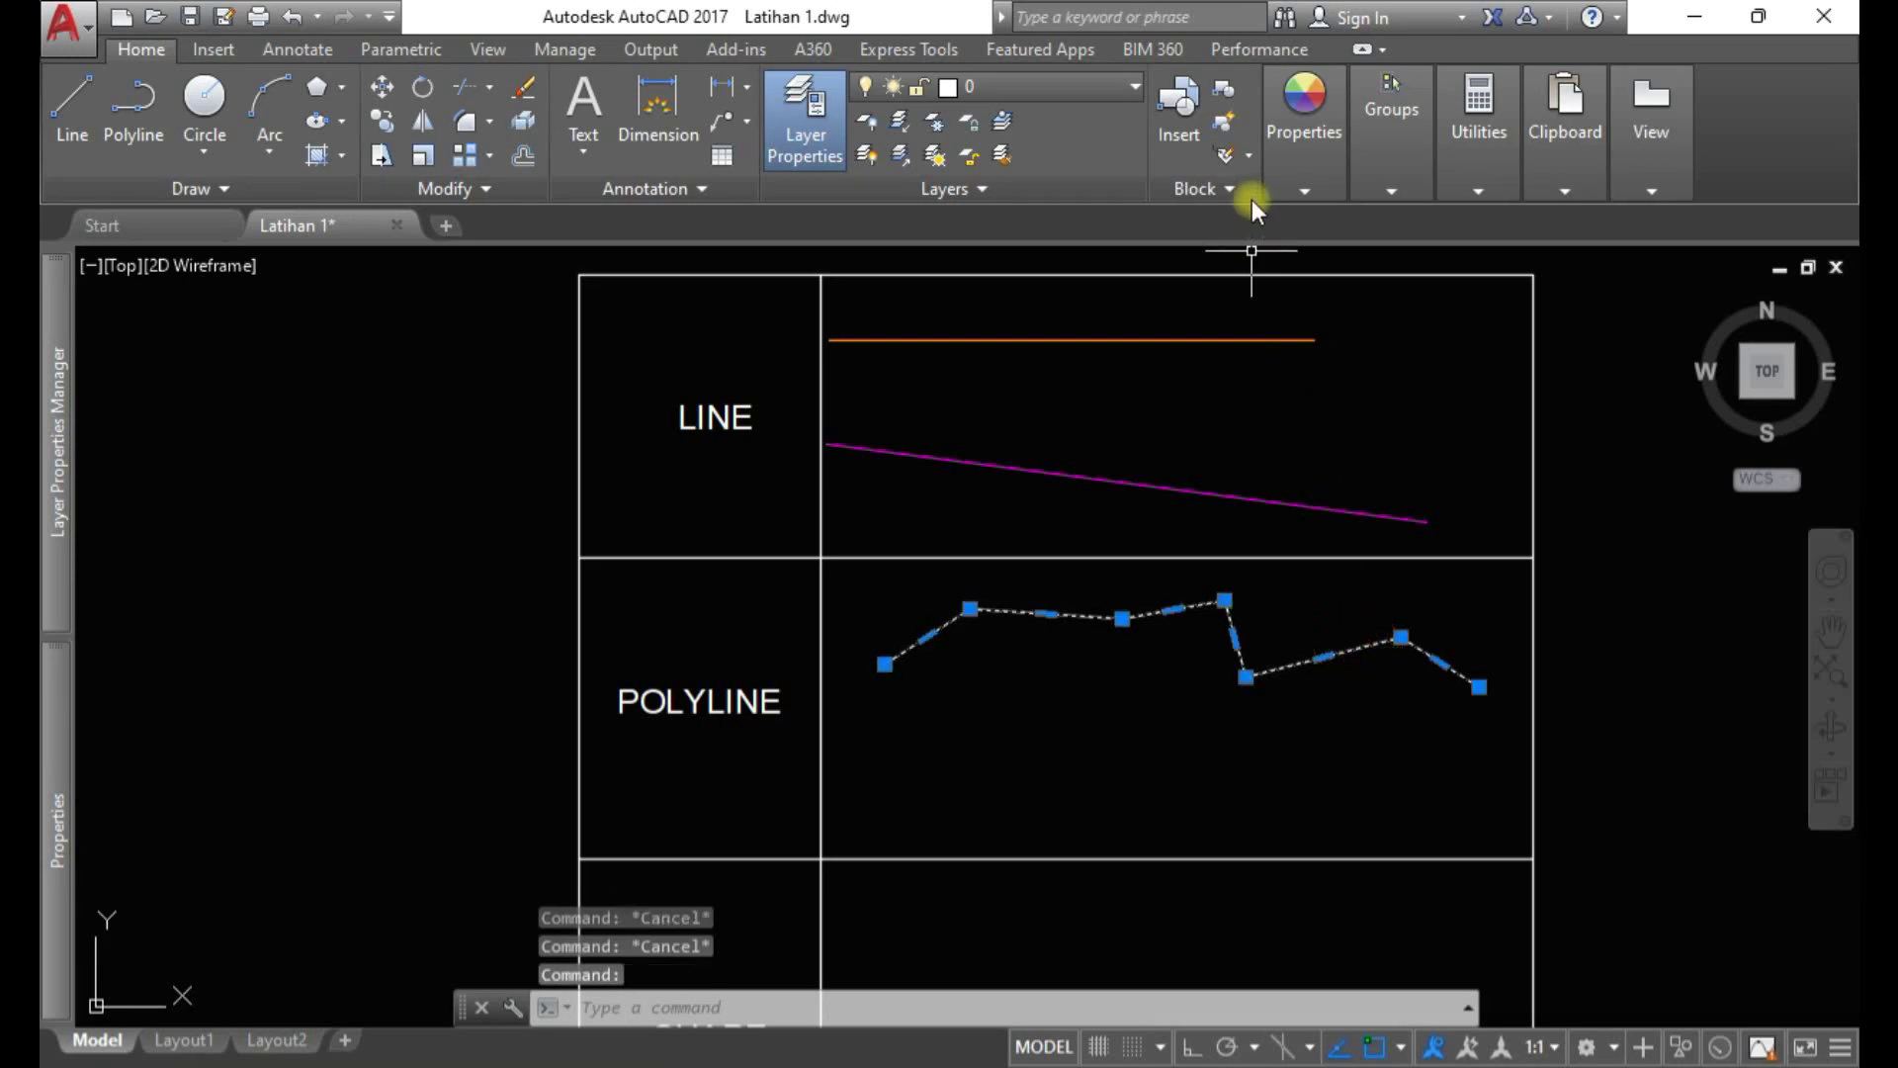
{"action": "left_click", "coordinate": [1301, 170]}
{"action": "left_click", "coordinate": [1499, 227]}
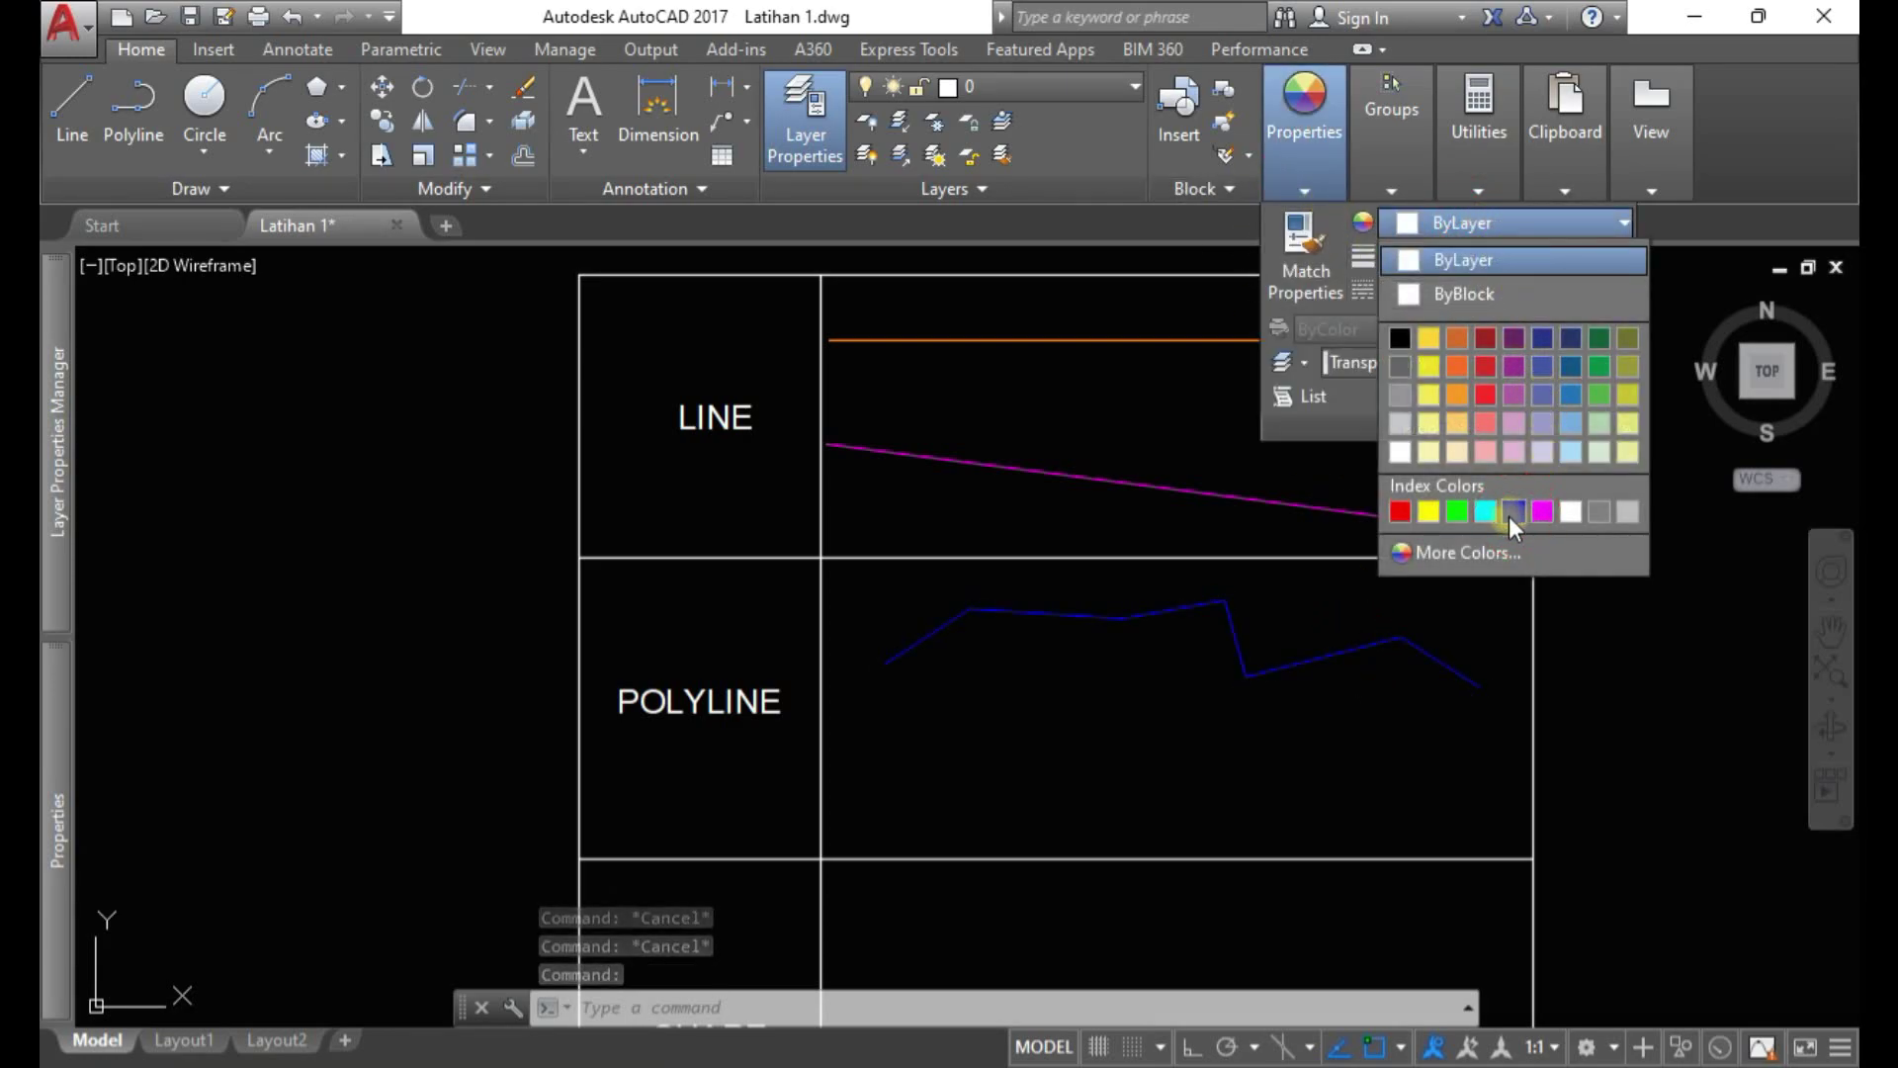
{"action": "key", "text": "Escape"}
{"action": "key", "text": "Escape"}
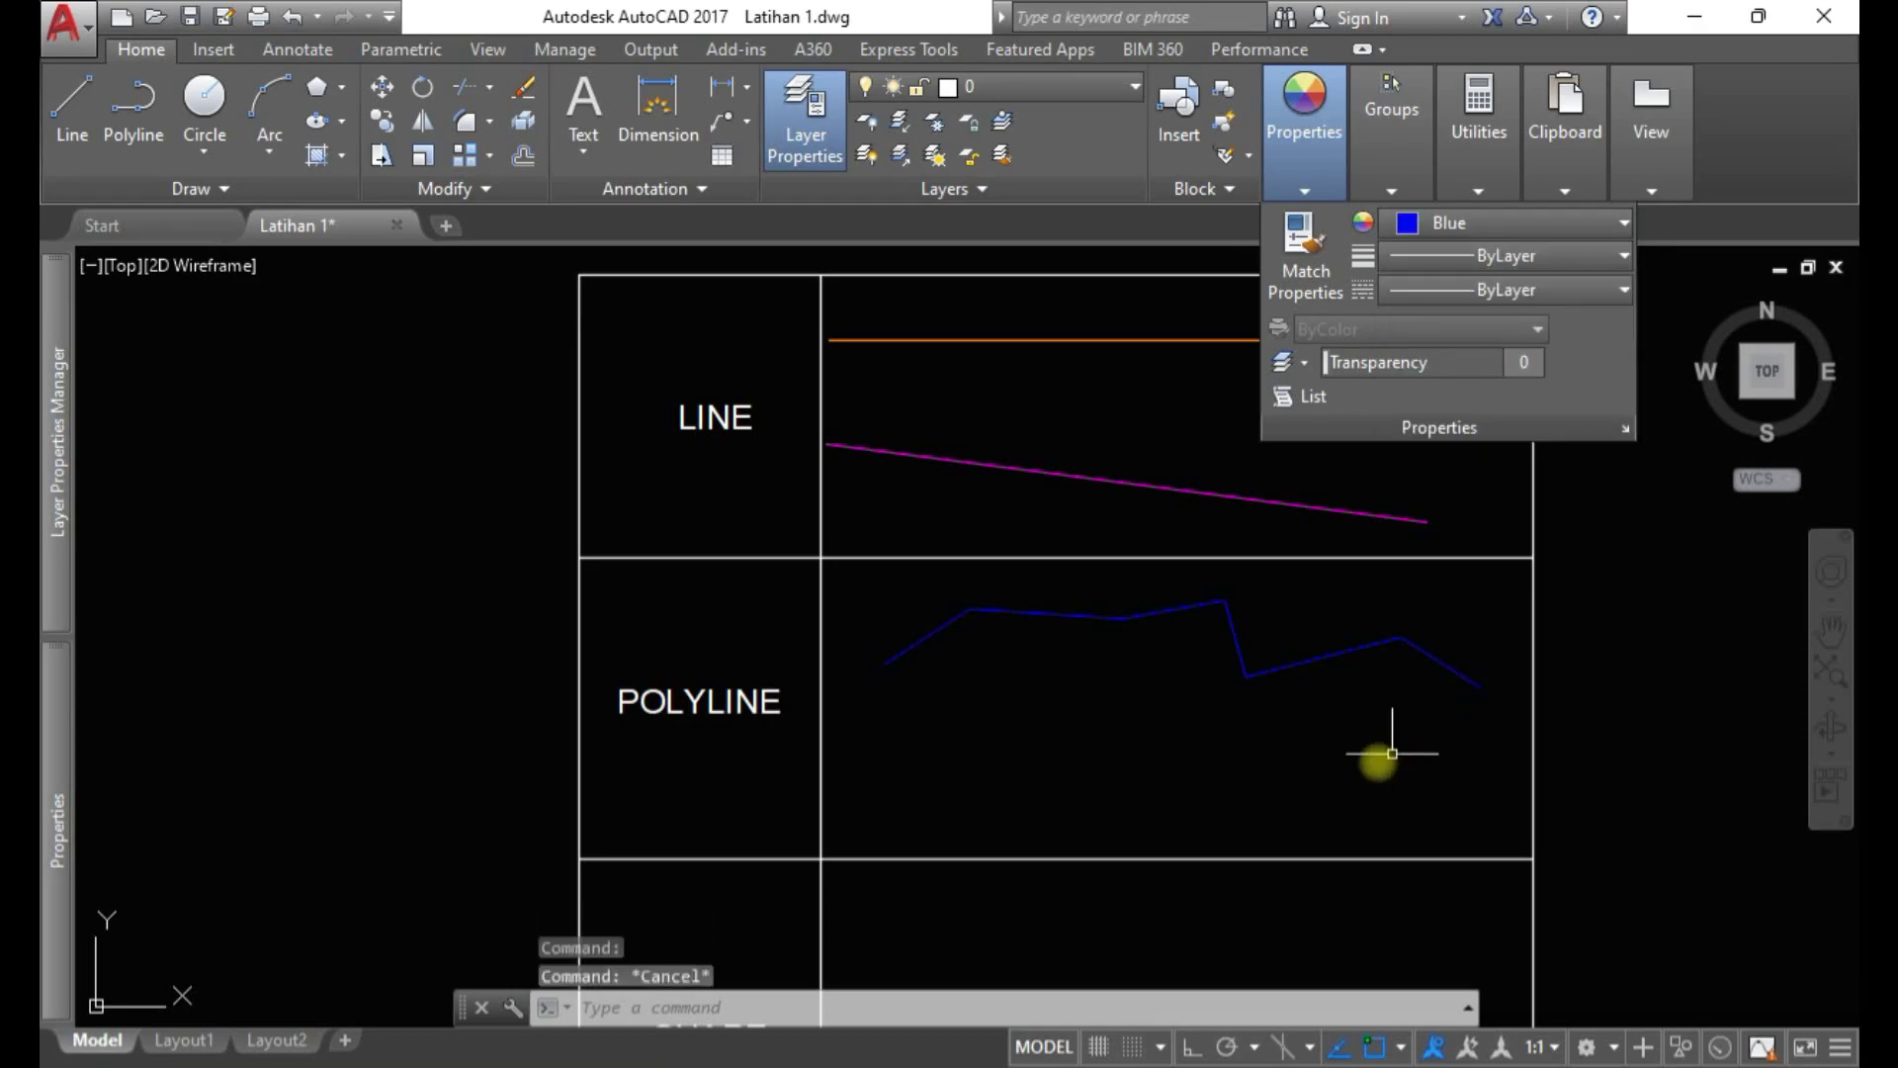
Start a second polyline below the blue zigzag in the POLYLINE row and place its vertices around an elongated outline, leaving it open near the start
{"action": "mouse_move", "coordinate": [1204, 746]}
{"action": "middle_mouse_down"}
{"action": "mouse_move", "coordinate": [881, 721]}
{"action": "mouse_move", "coordinate": [861, 593]}
{"action": "mouse_move", "coordinate": [830, 588]}
{"action": "middle_mouse_up"}
{"action": "left_click", "coordinate": [748, 1007]}
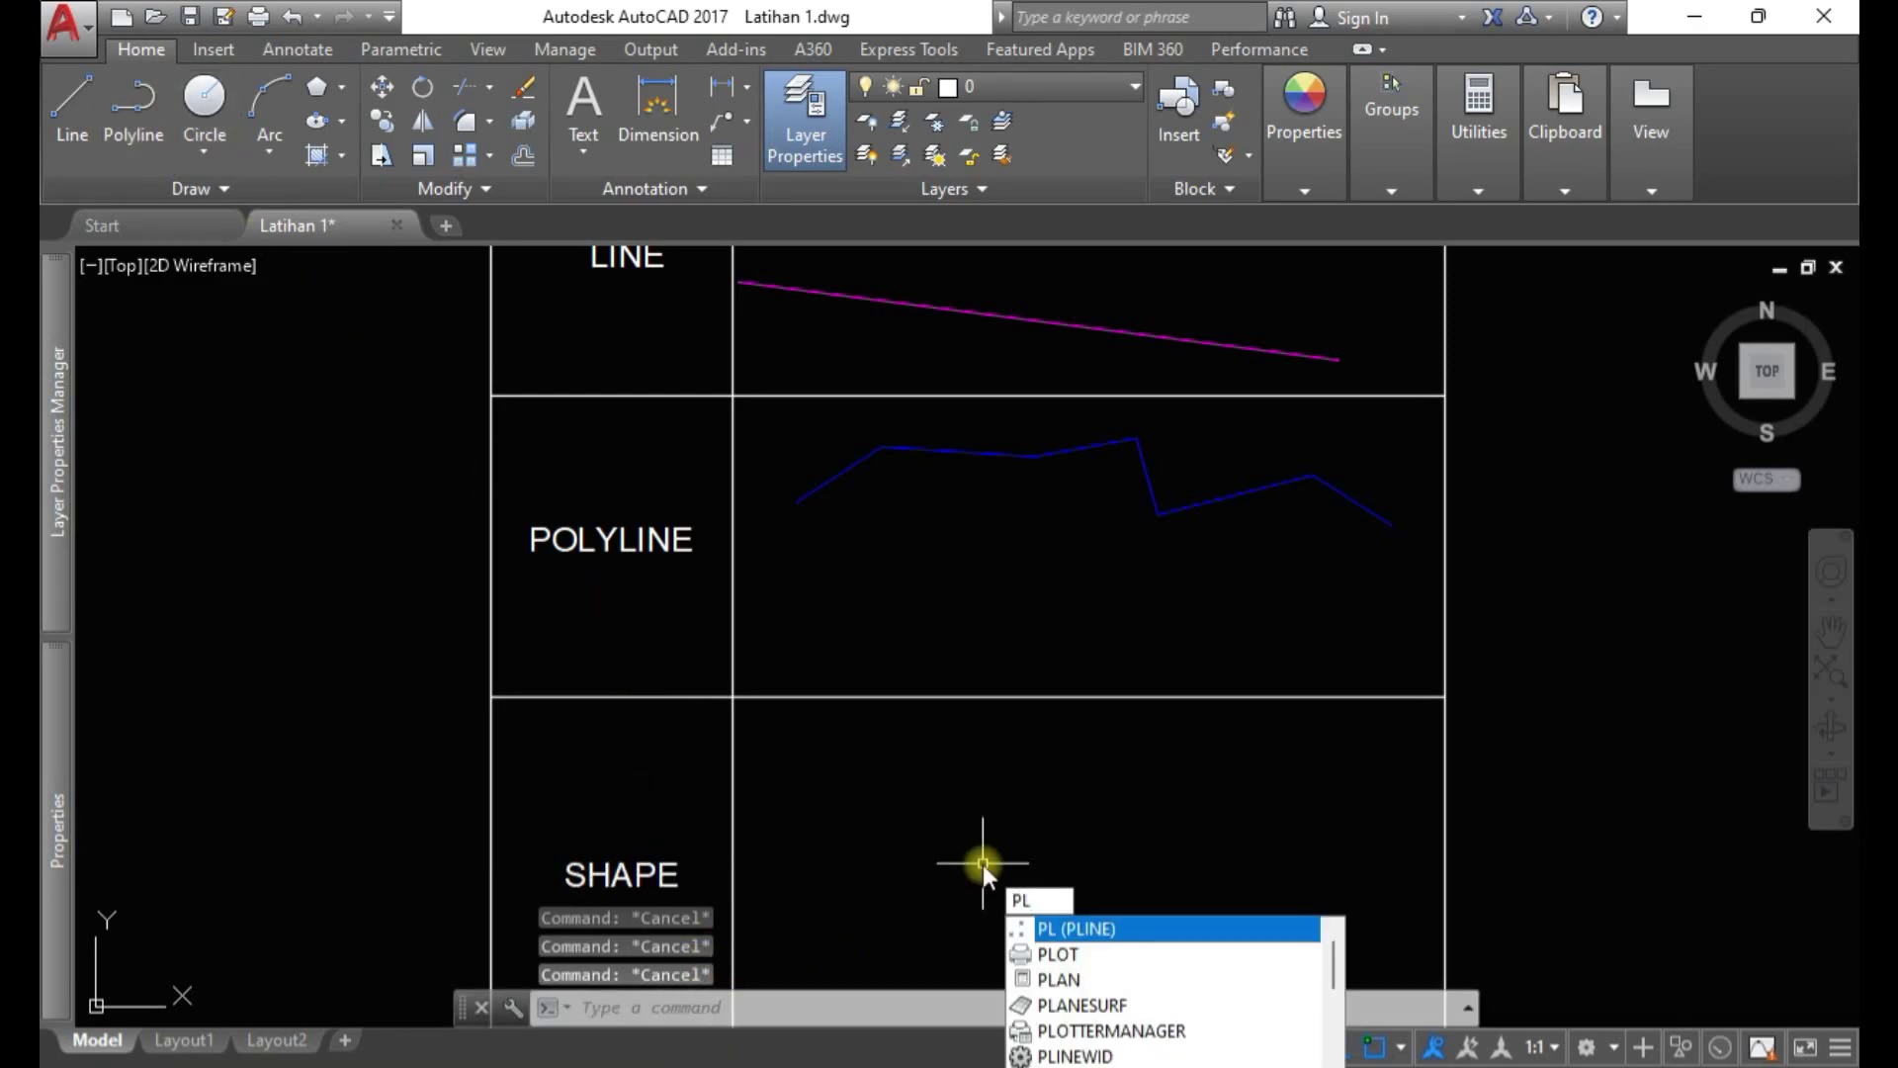
{"action": "key", "text": "Escape"}
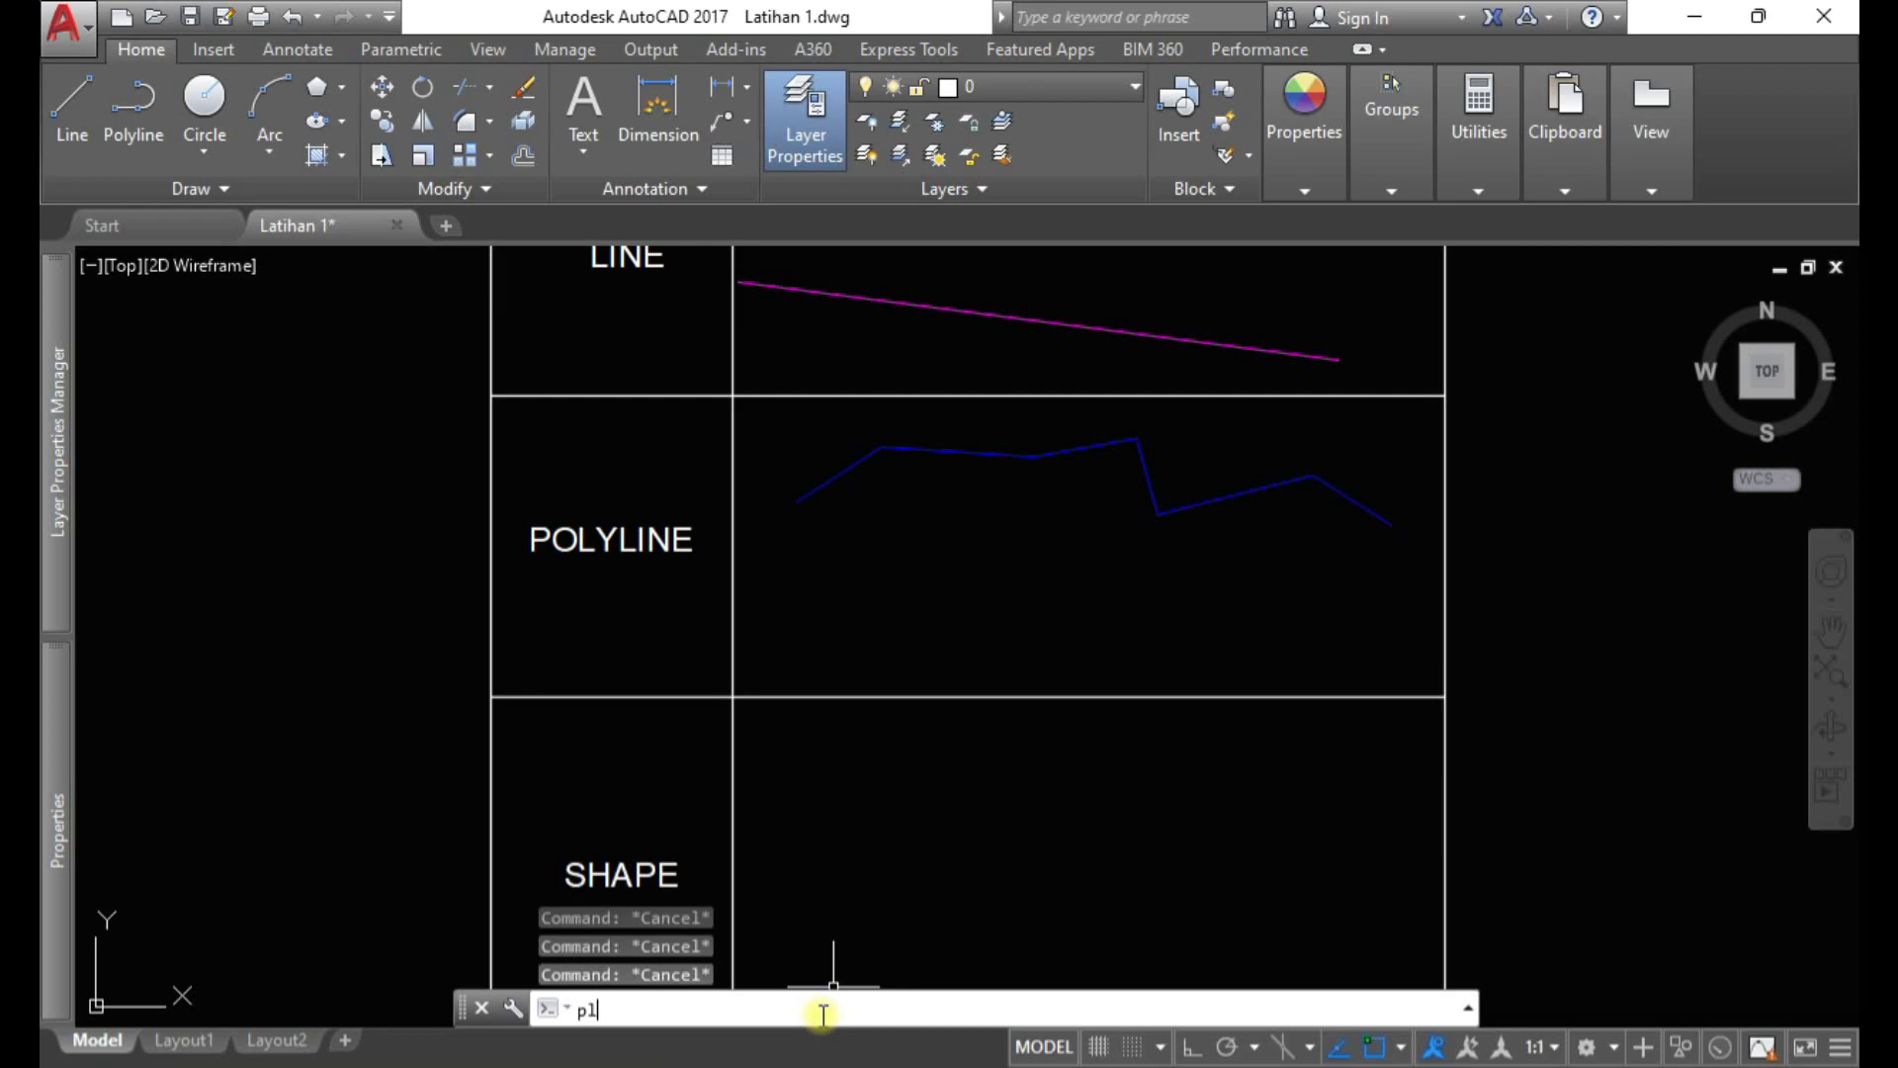
{"action": "key", "text": "Return"}
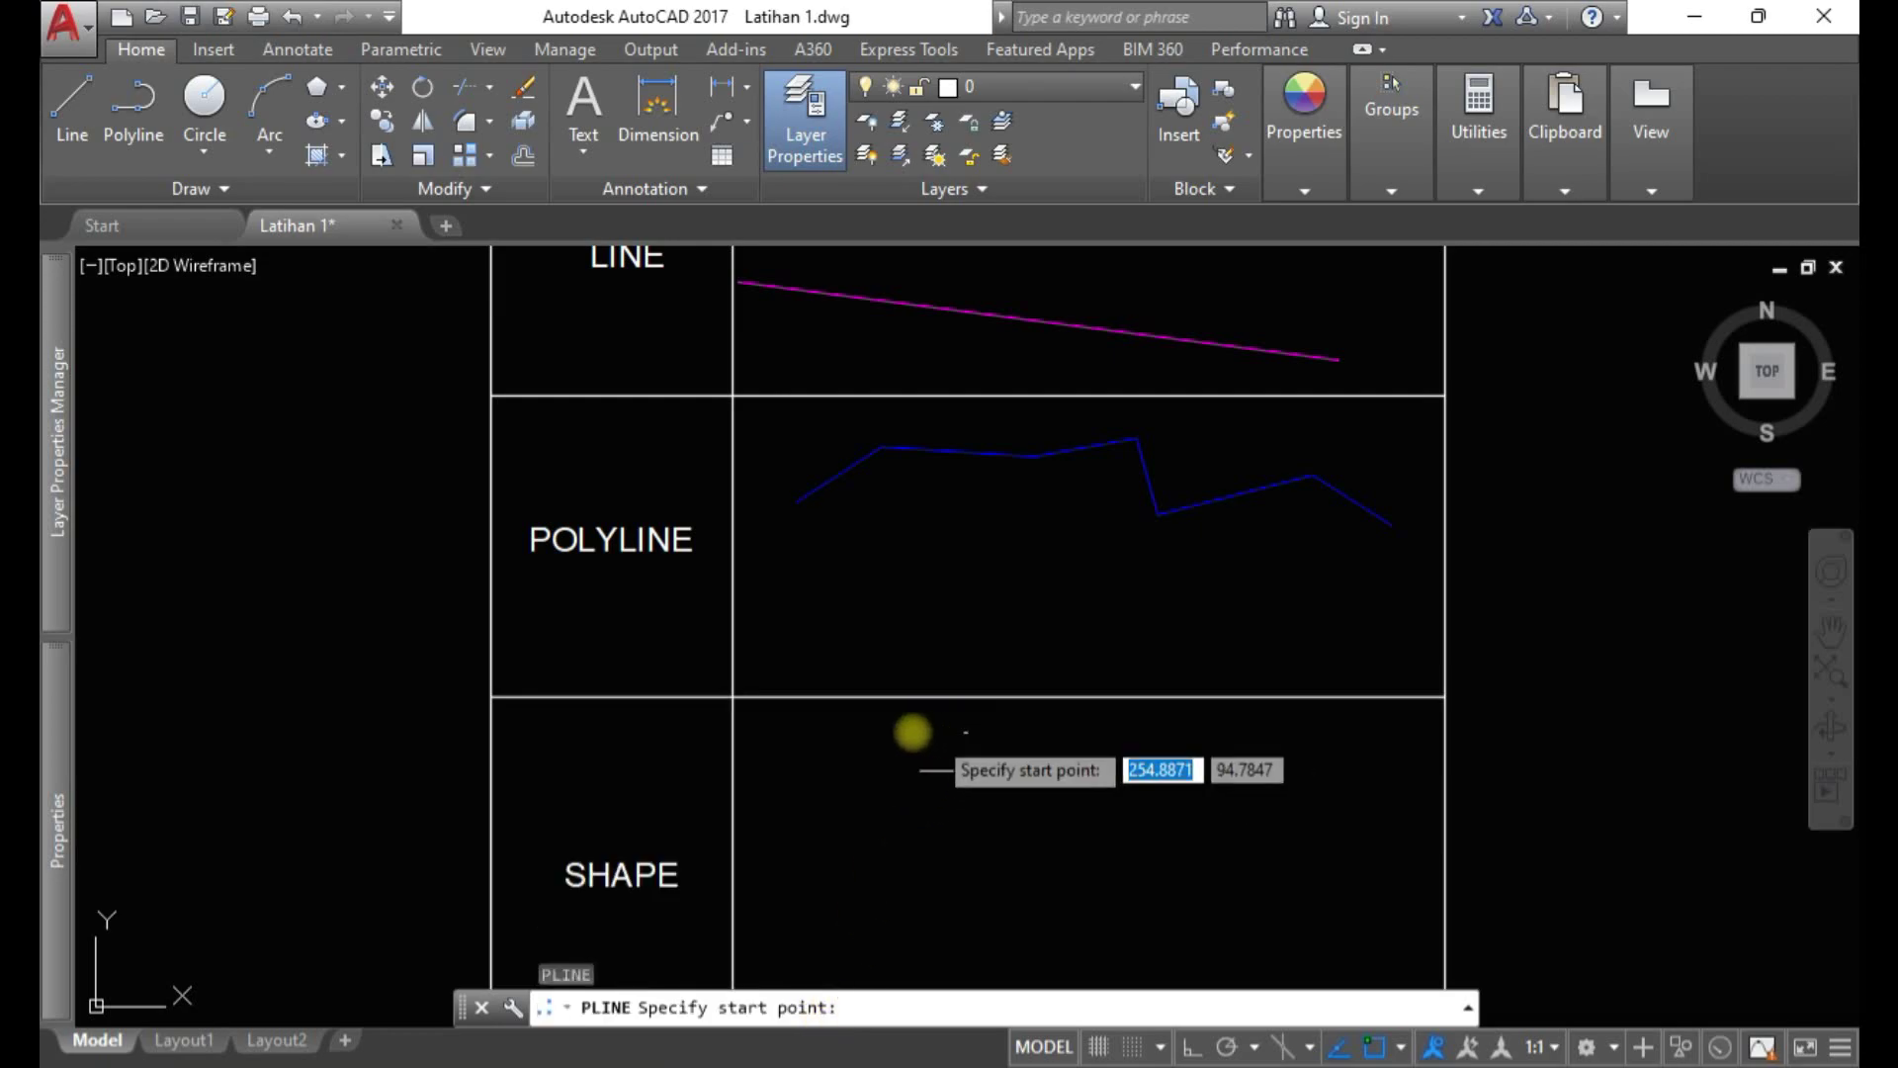
{"action": "left_click", "coordinate": [816, 588]}
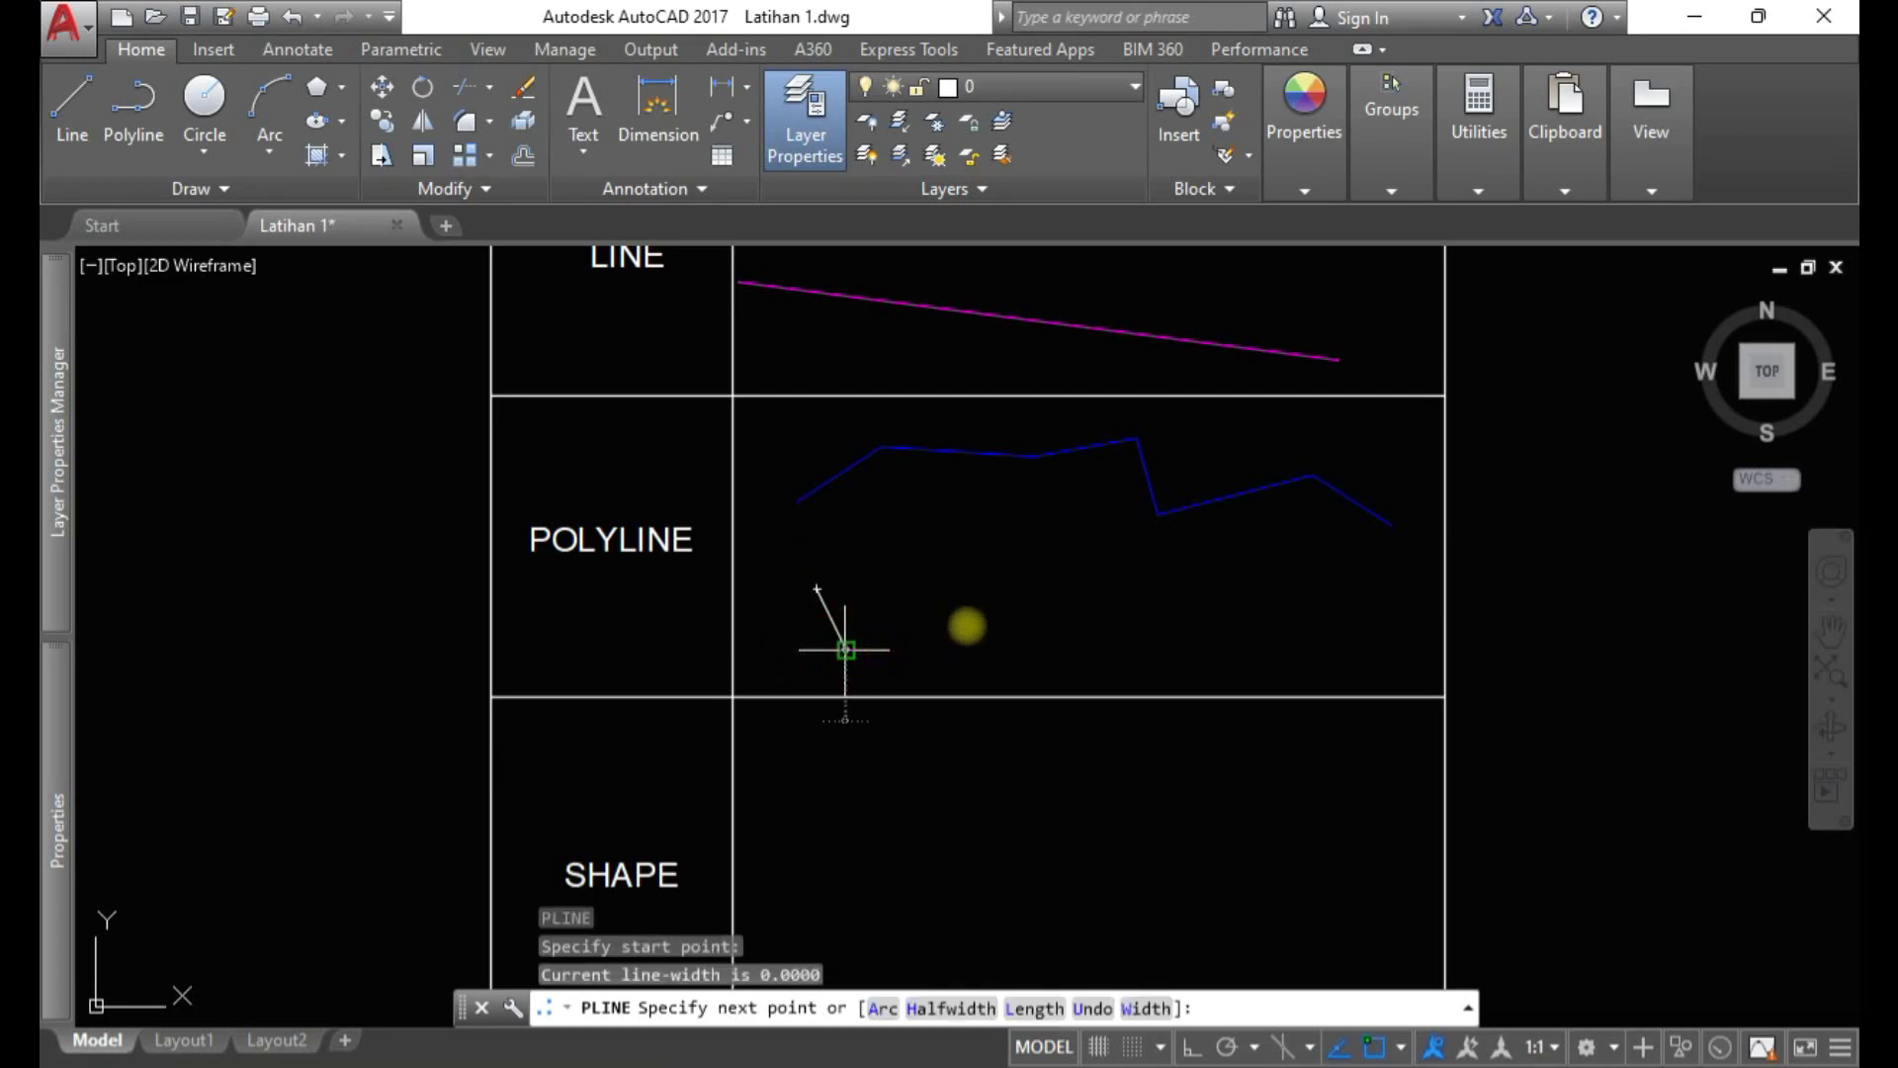
{"action": "left_click", "coordinate": [847, 650]}
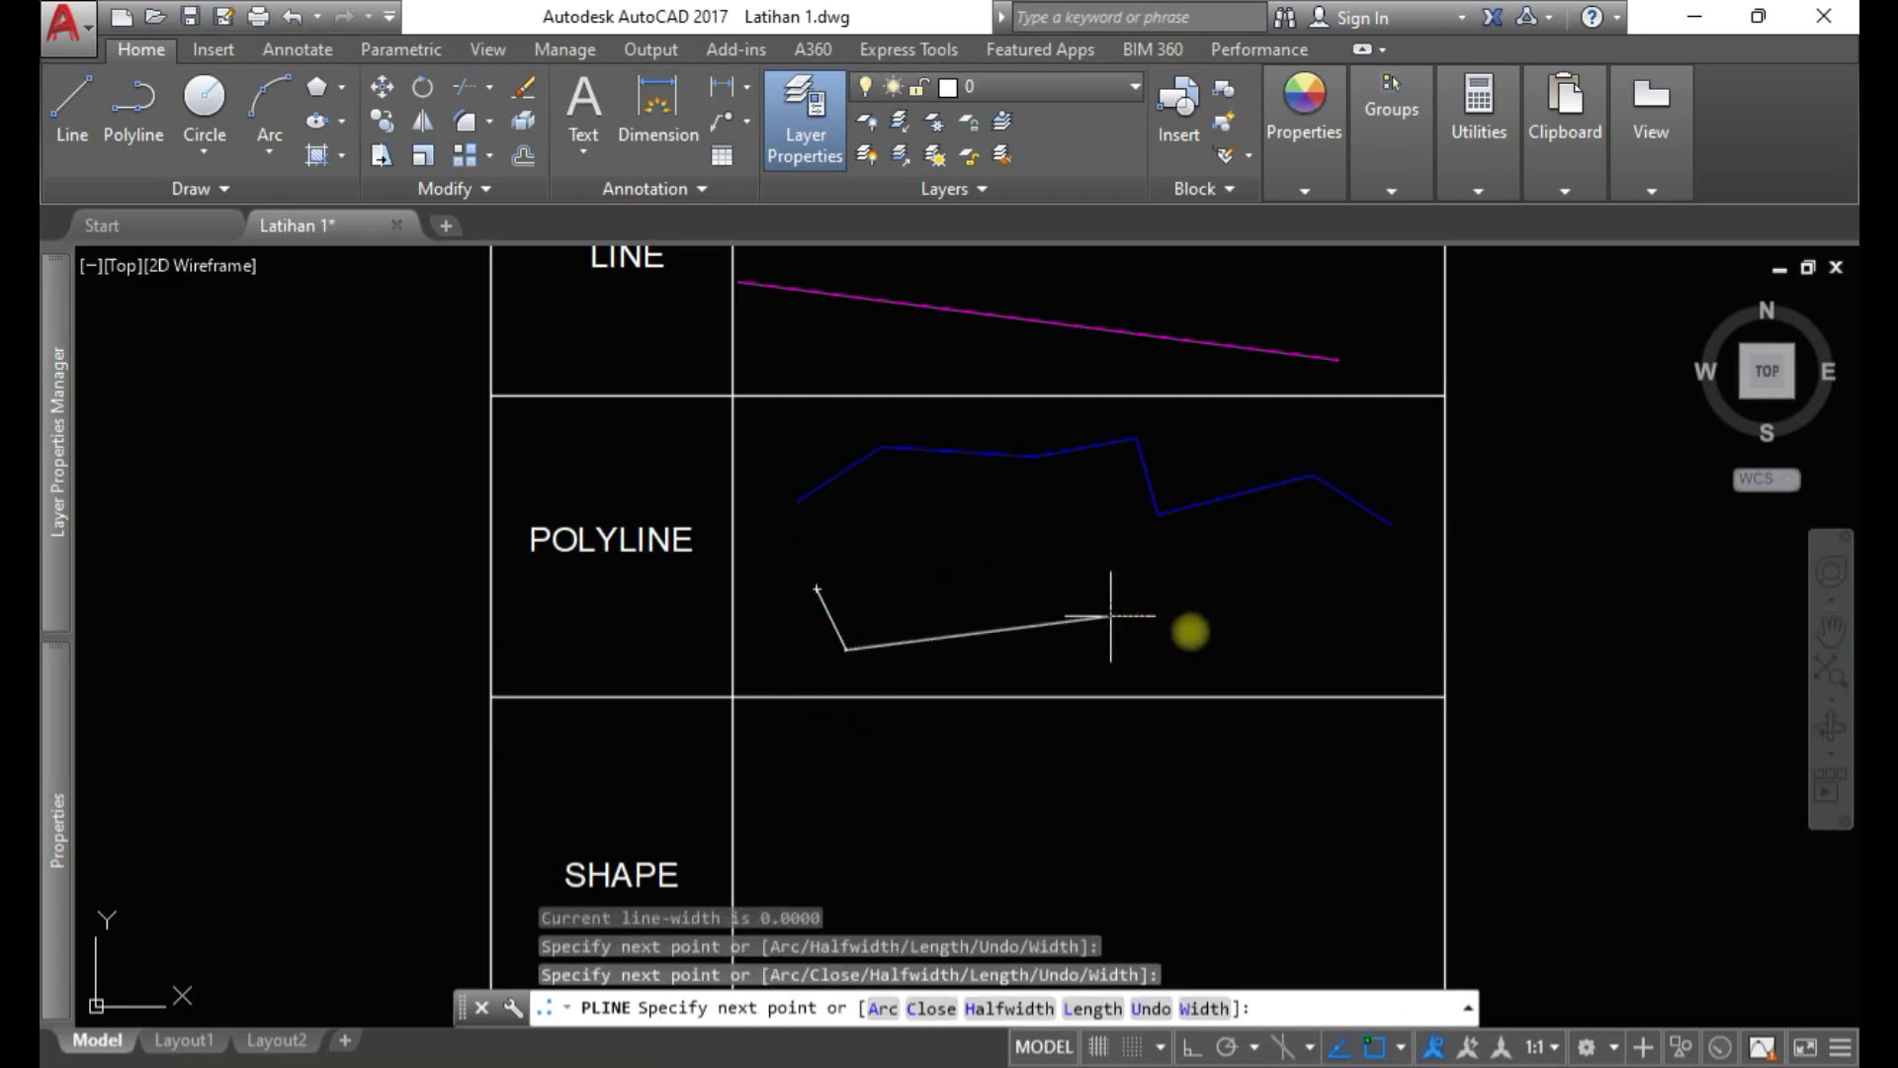
{"action": "left_click", "coordinate": [1110, 616]}
{"action": "left_click", "coordinate": [1244, 637]}
{"action": "left_click", "coordinate": [1372, 566]}
{"action": "left_click", "coordinate": [1124, 540]}
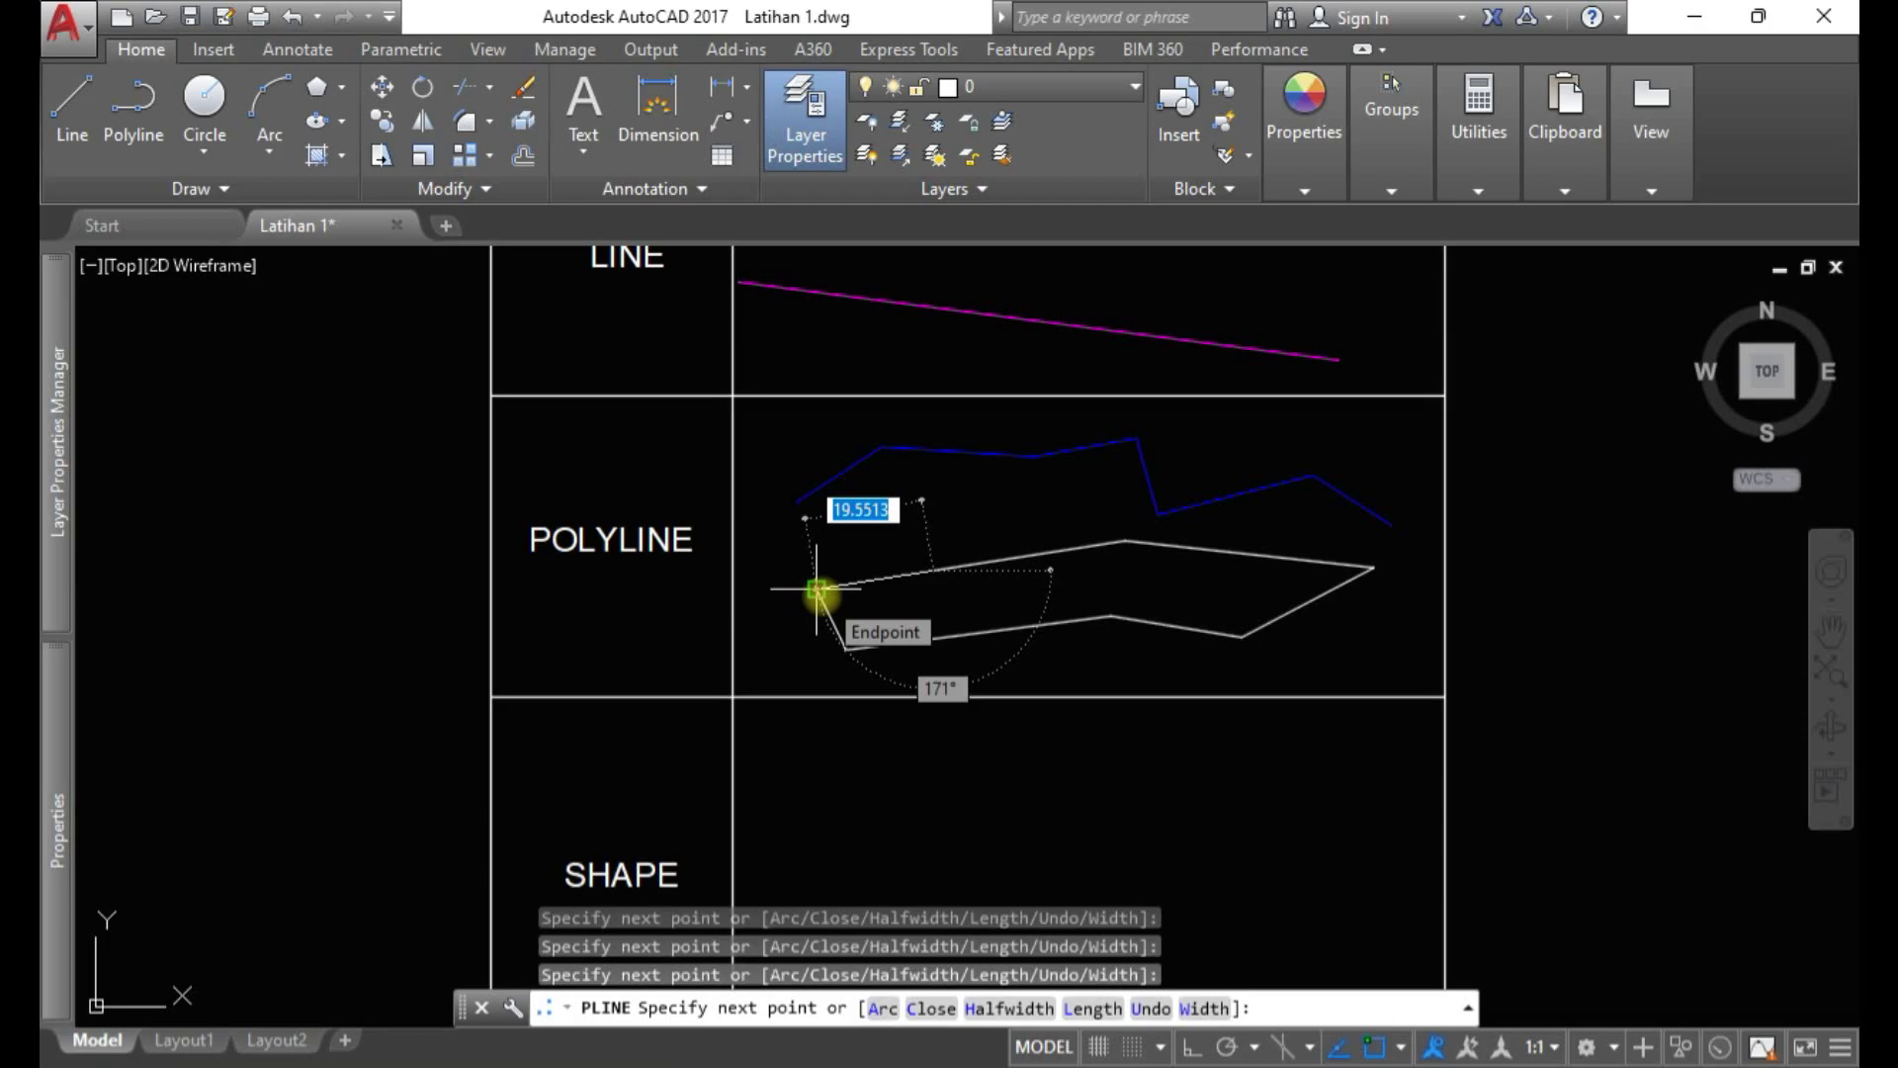
Compare the polyline's end placement with object snap off and on, then close it on its starting endpoint and end the command
{"action": "scroll", "coordinate": [816, 591], "scroll_direction": "up", "scroll_amount": 2}
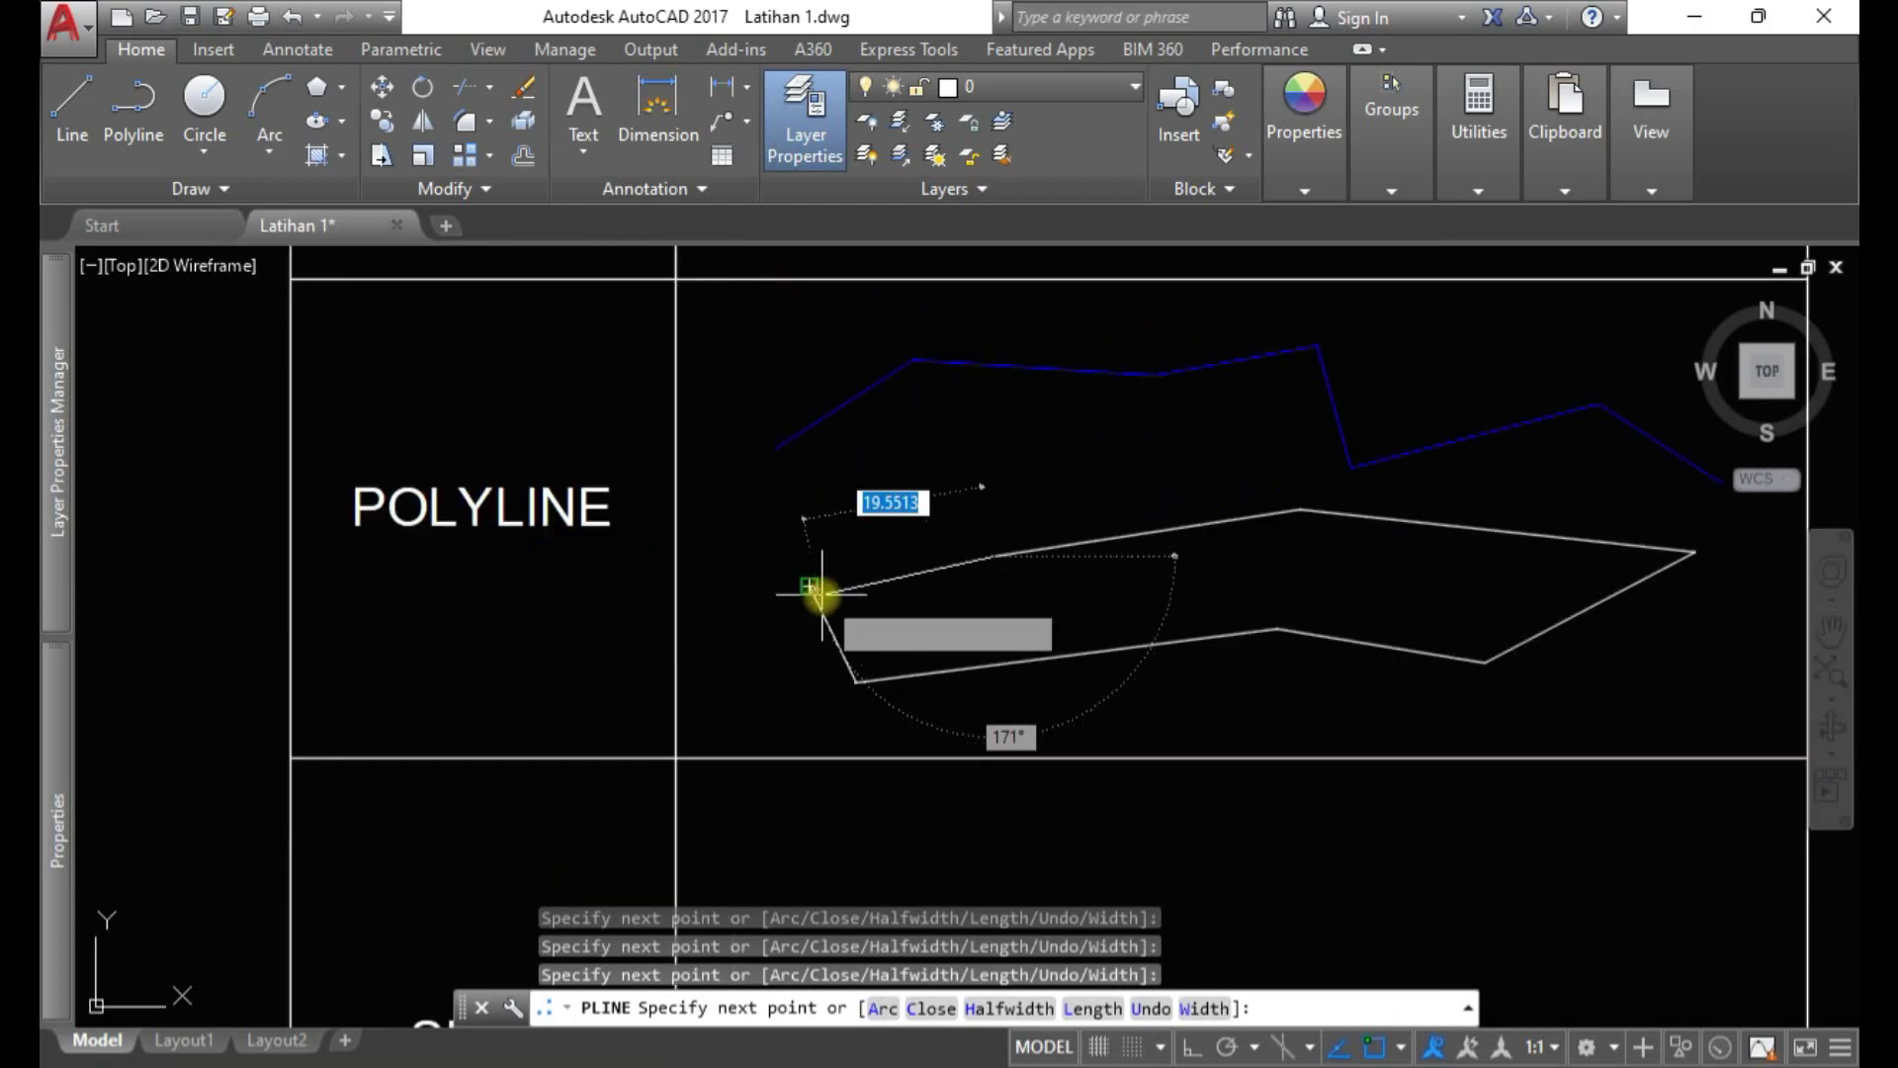
{"action": "scroll", "coordinate": [804, 589], "scroll_direction": "up", "scroll_amount": 2}
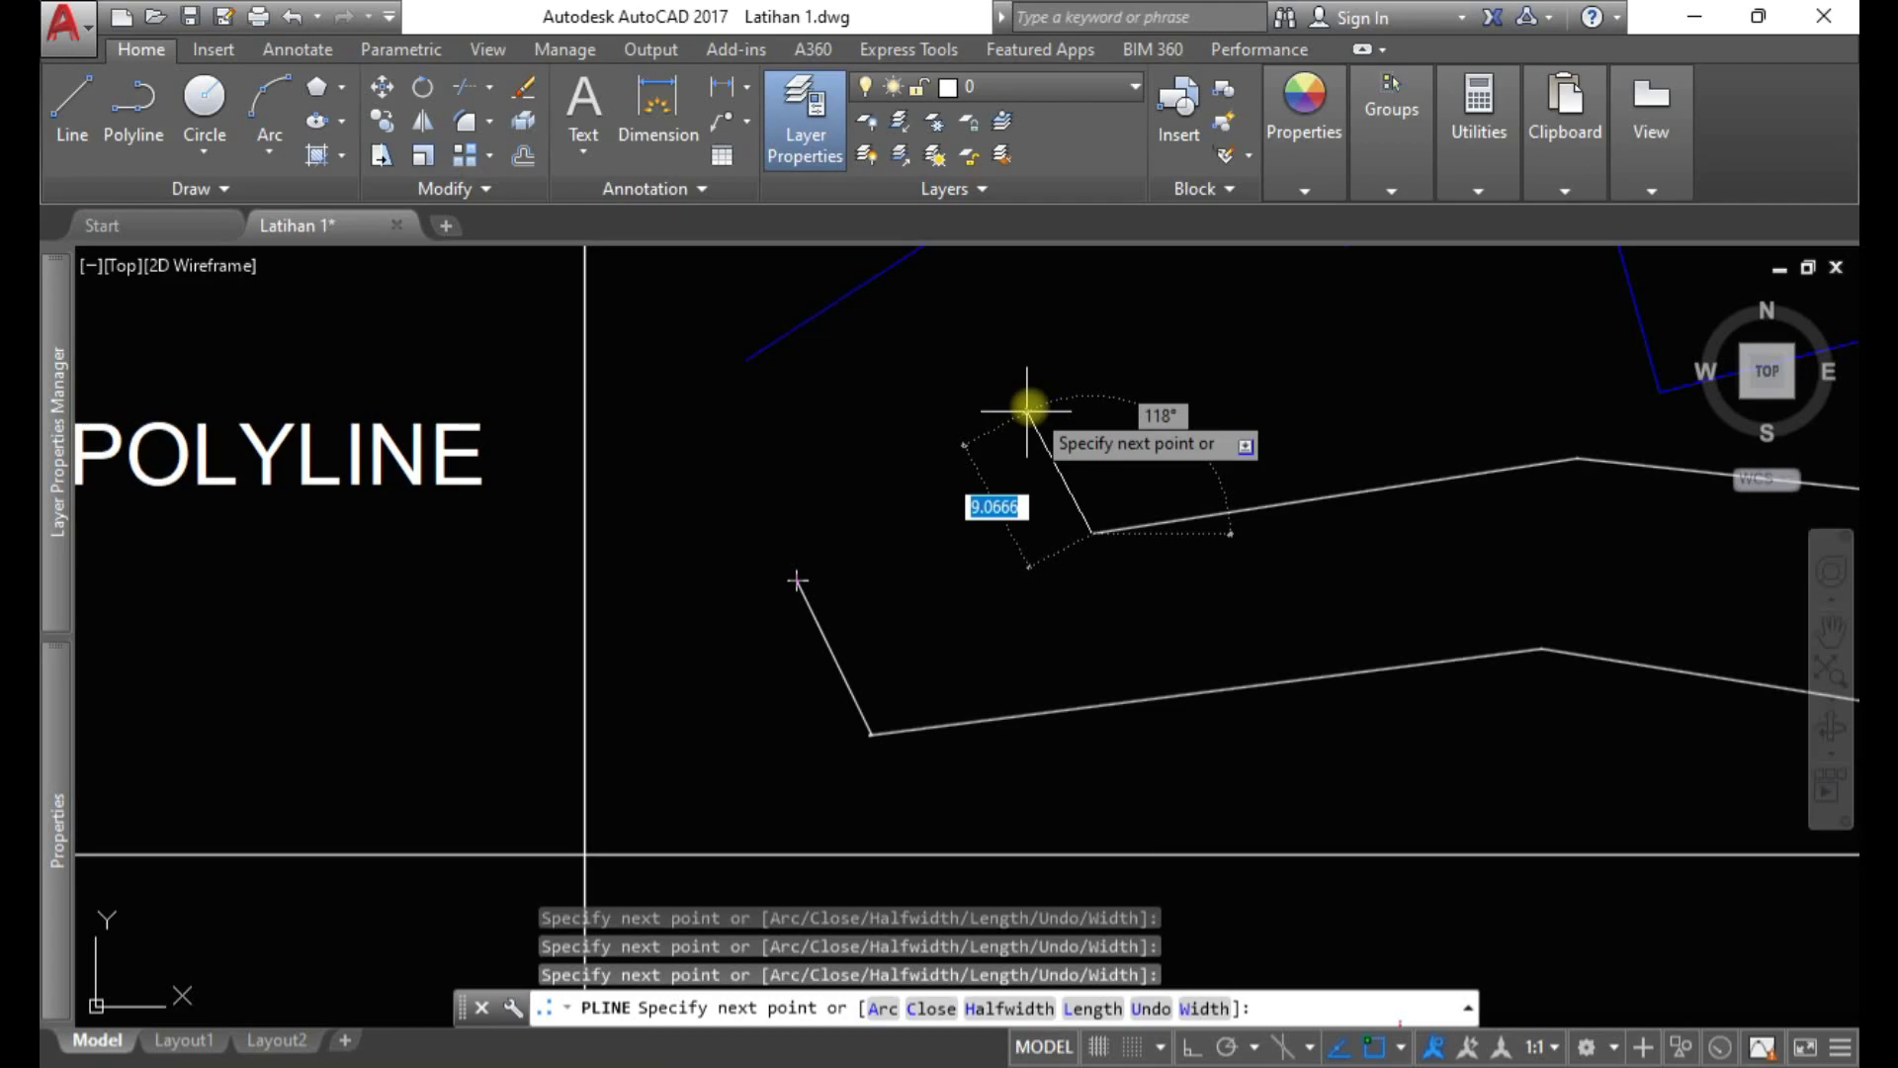
{"action": "key", "text": "F3"}
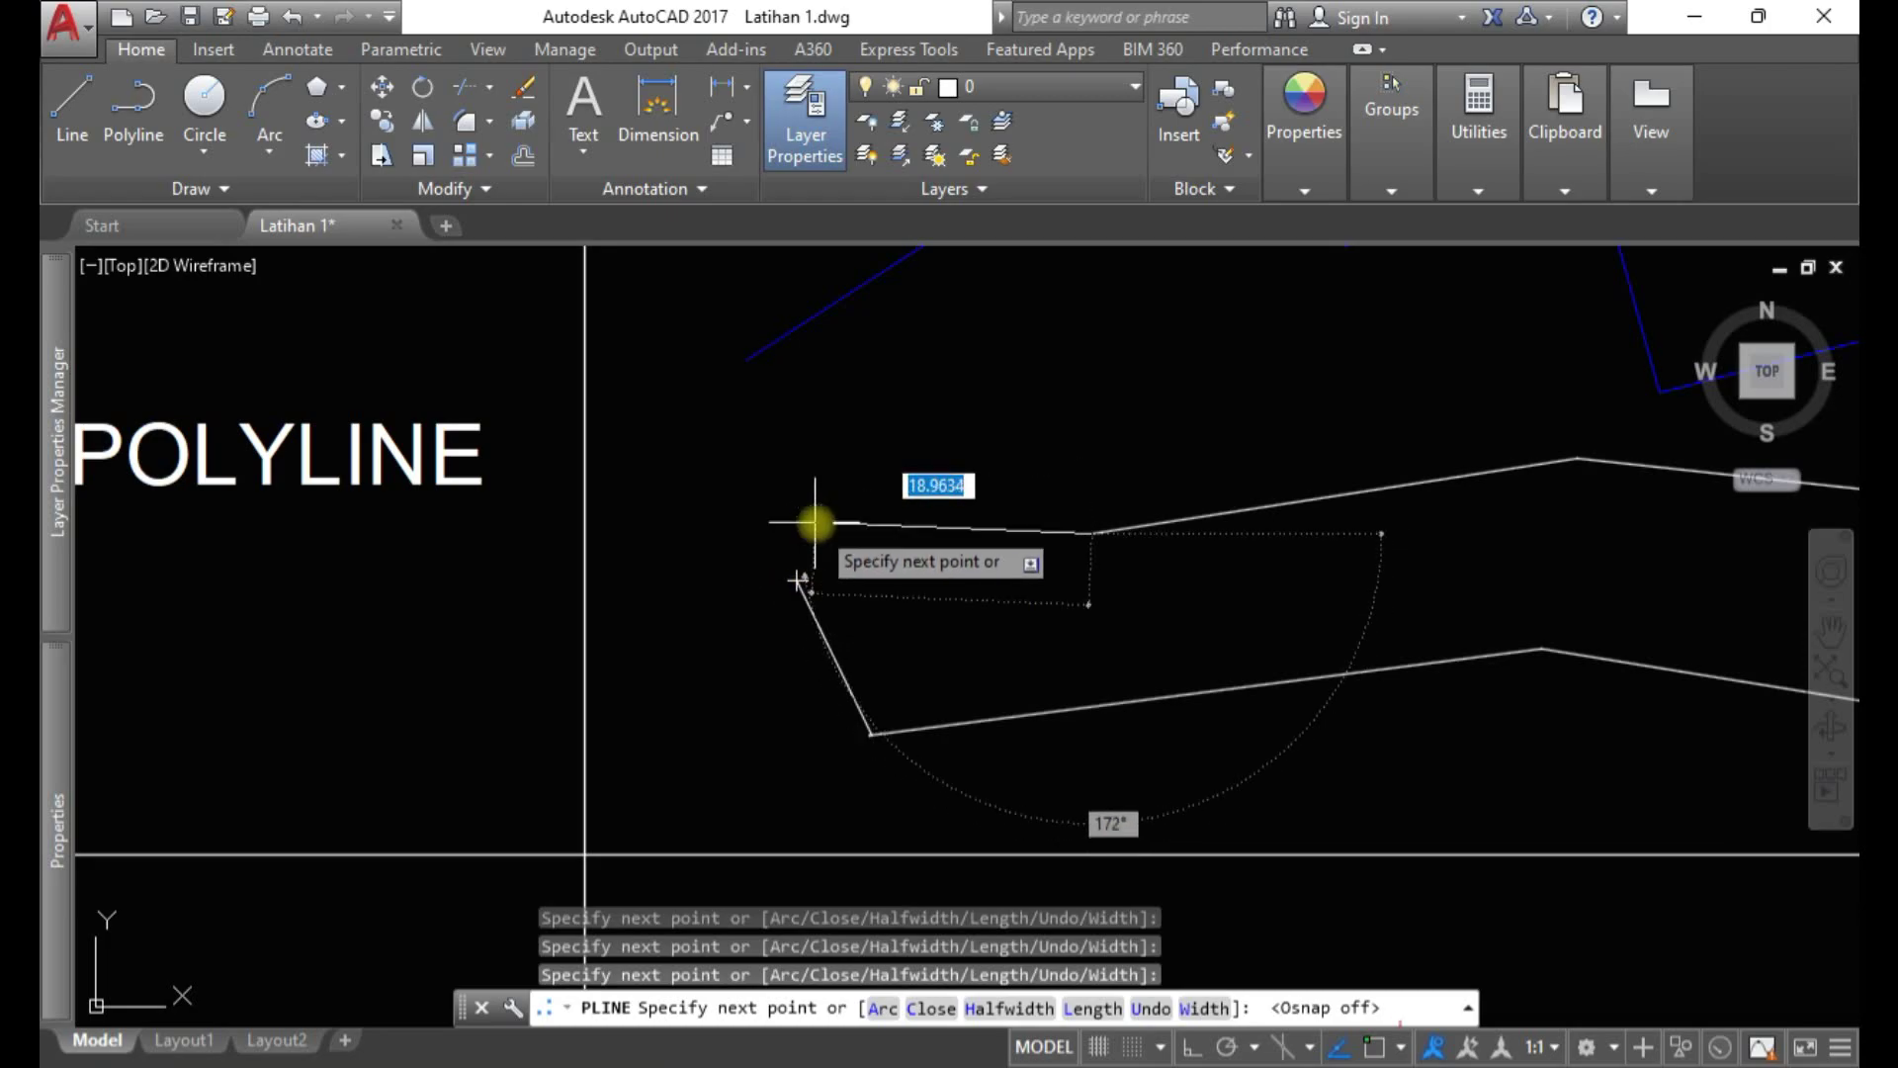
{"action": "key", "text": "F3"}
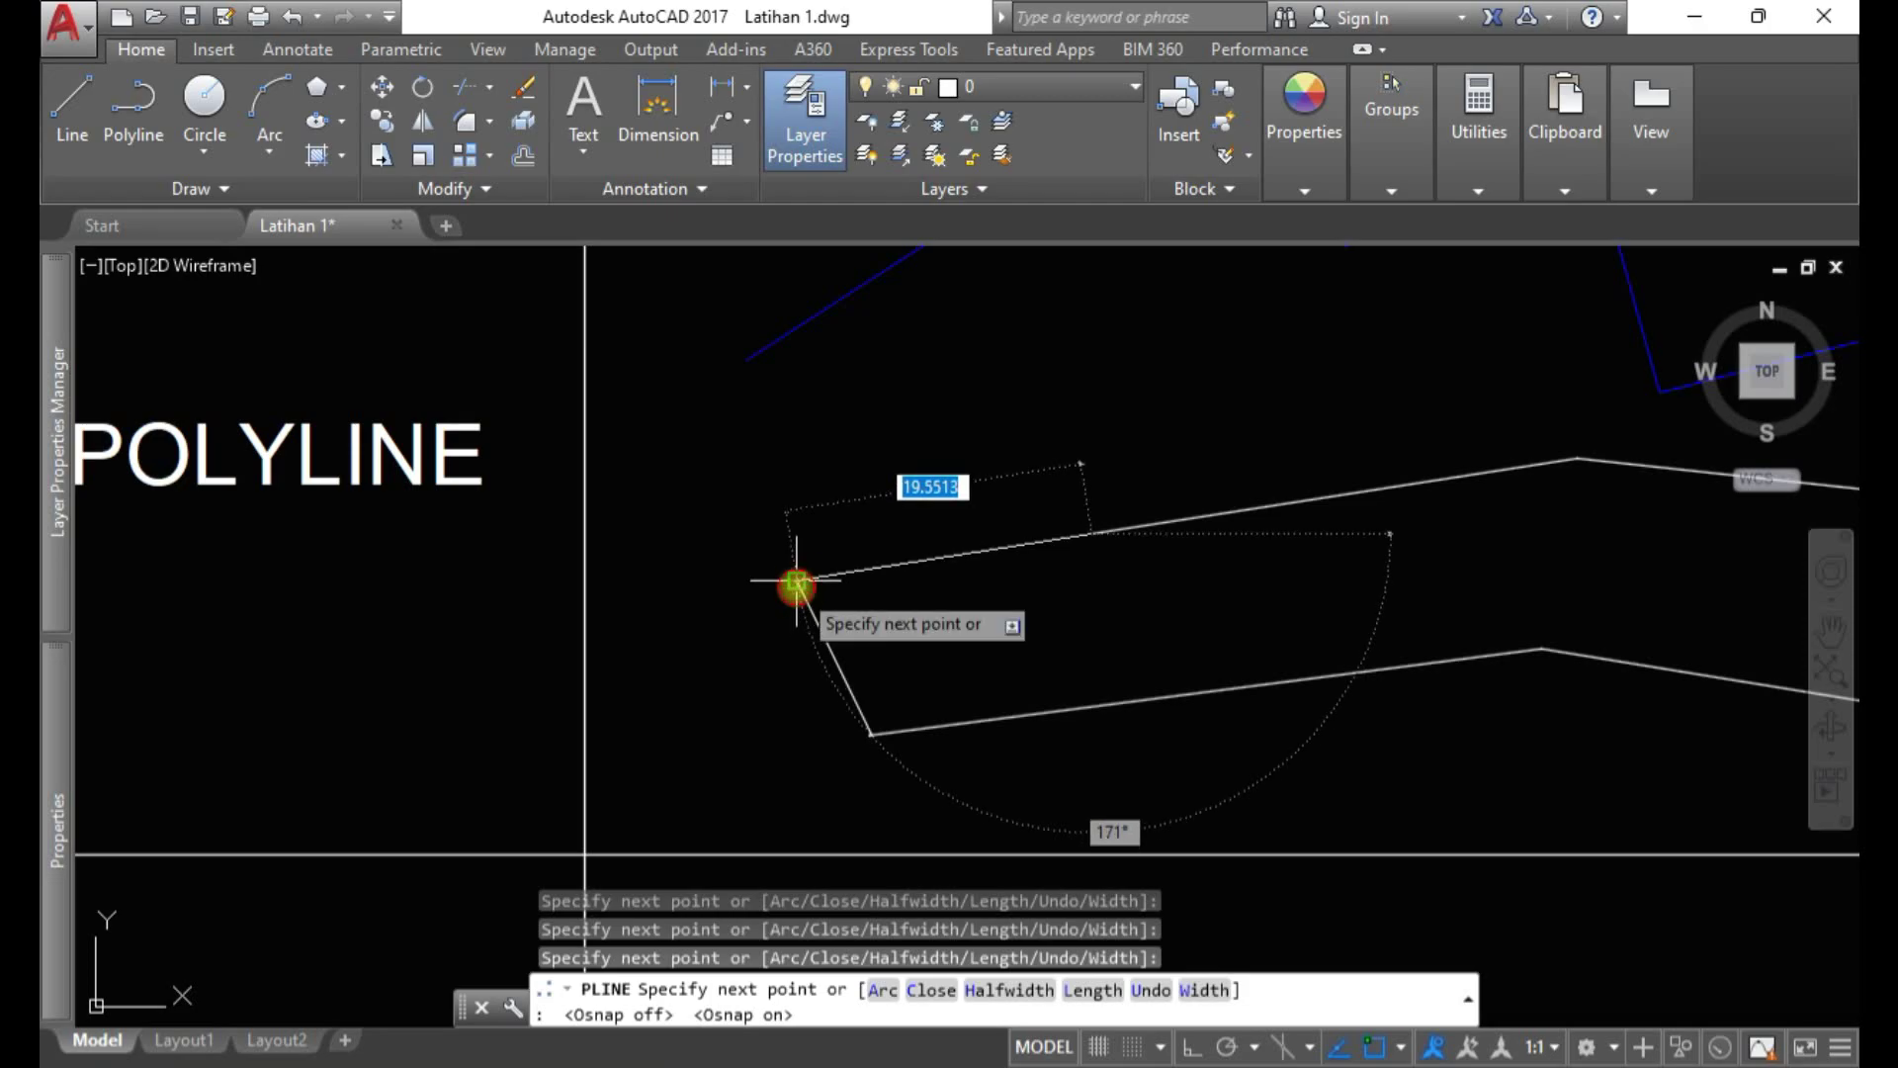
{"action": "left_click", "coordinate": [796, 582]}
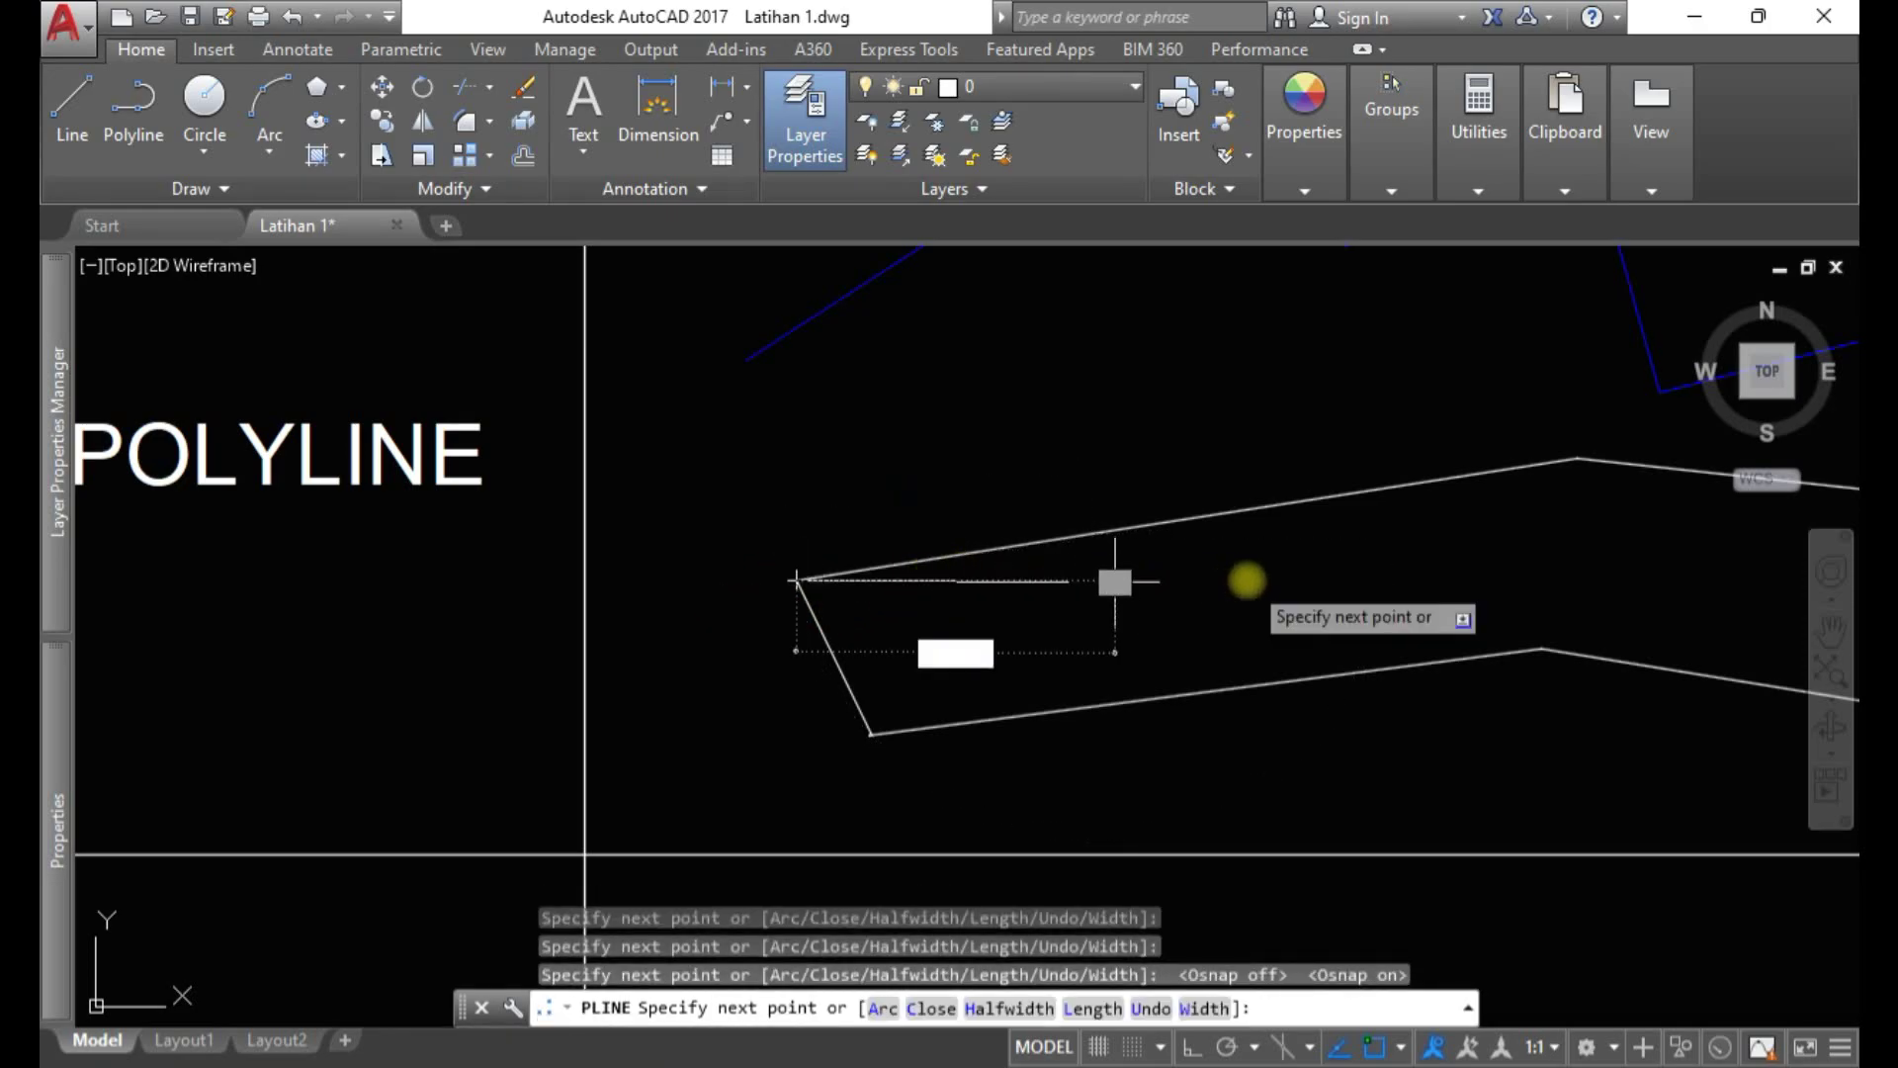
{"action": "key", "text": "Escape"}
{"action": "key", "text": "Escape"}
{"action": "key", "text": "Escape"}
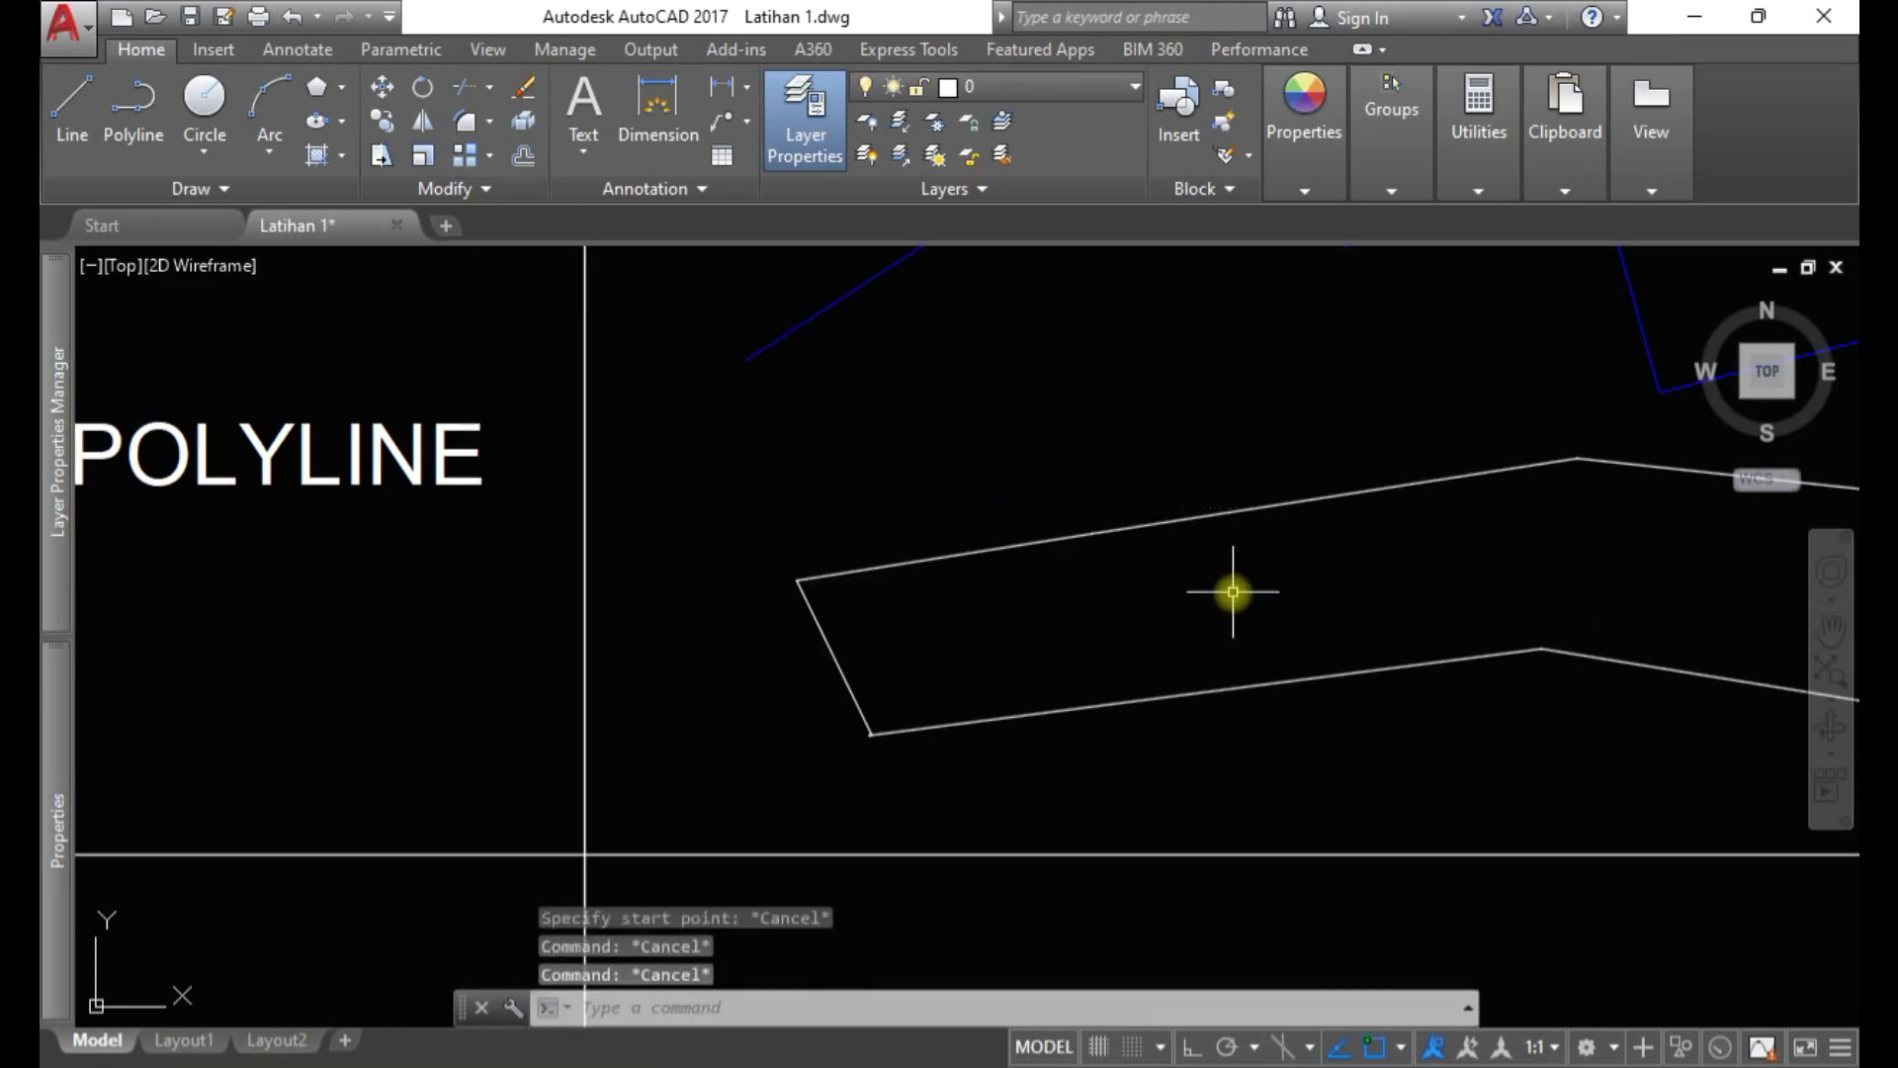
Set the closed polyline's colour to a muted yellow-green swatch and clear the selection
{"action": "scroll", "coordinate": [1233, 591], "scroll_direction": "down", "scroll_amount": 4}
{"action": "left_click", "coordinate": [1130, 646]}
{"action": "mouse_move", "coordinate": [1391, 148]}
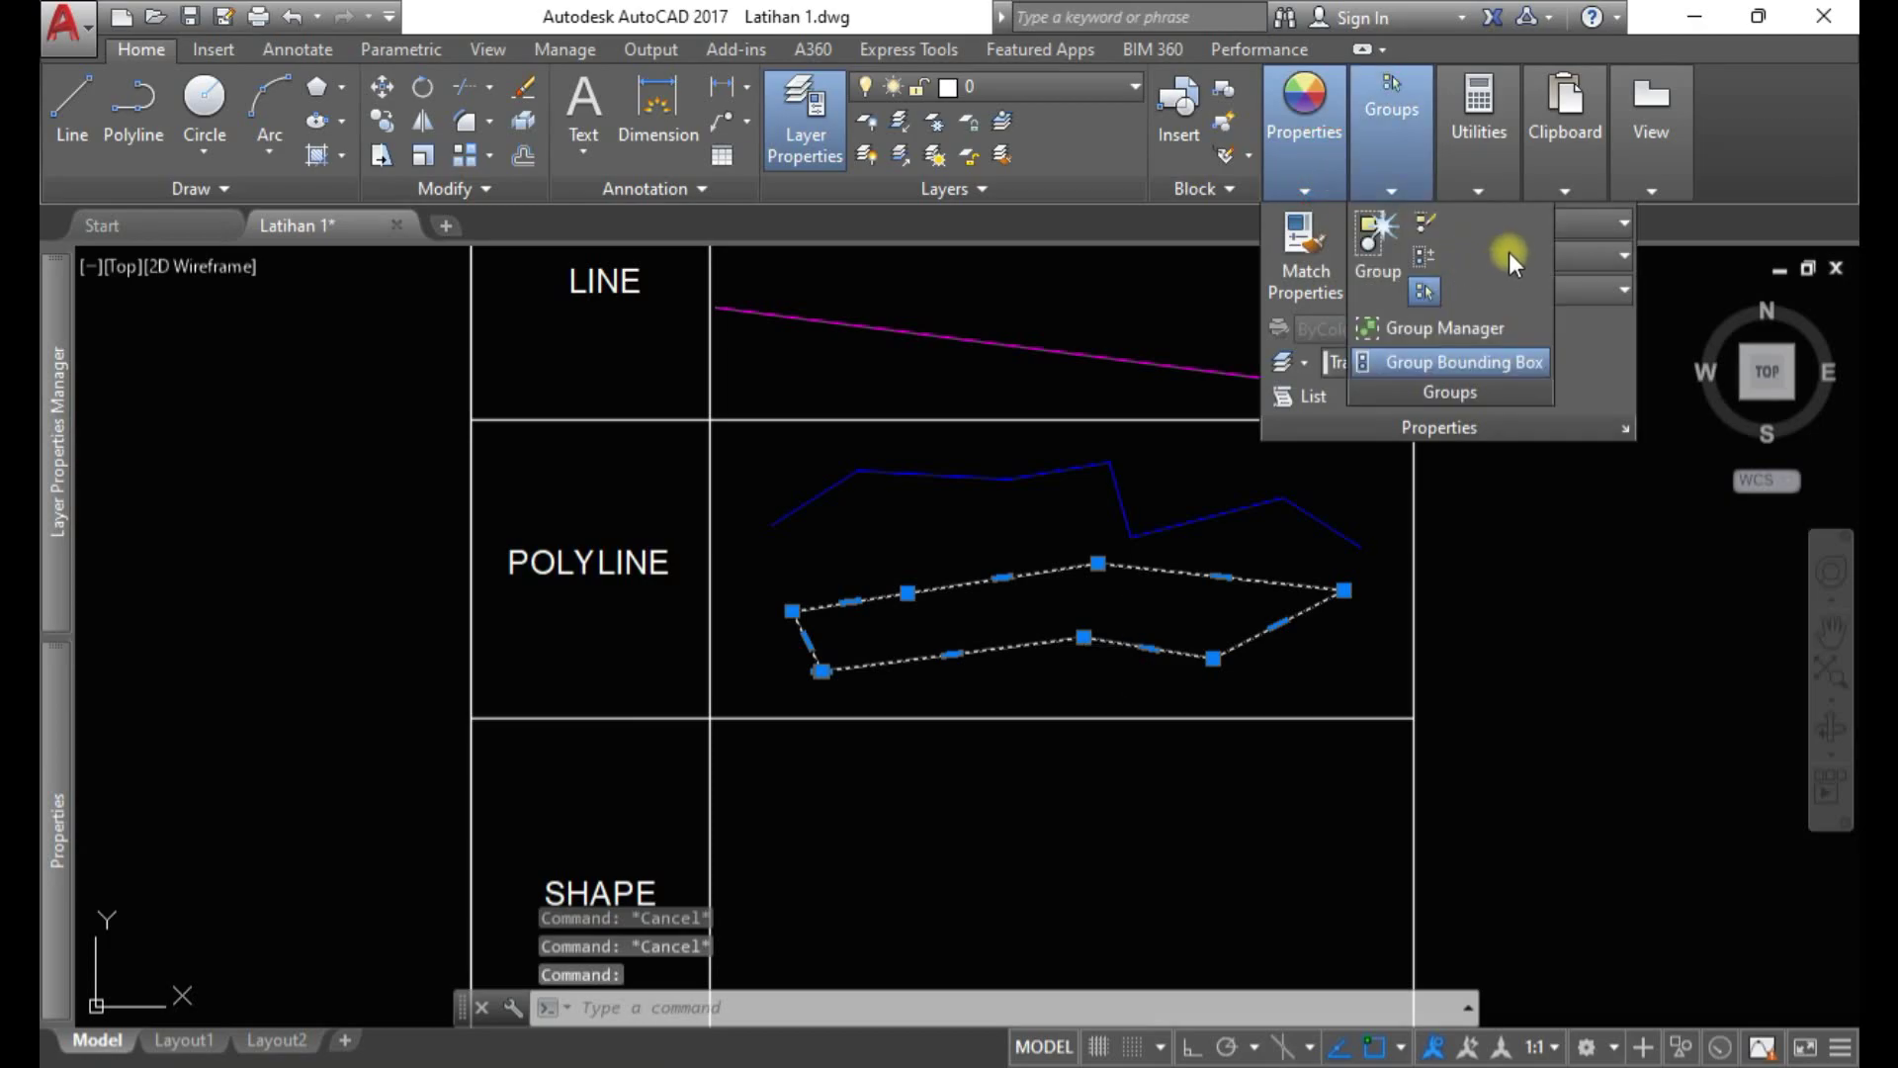
{"action": "left_click", "coordinate": [1620, 222]}
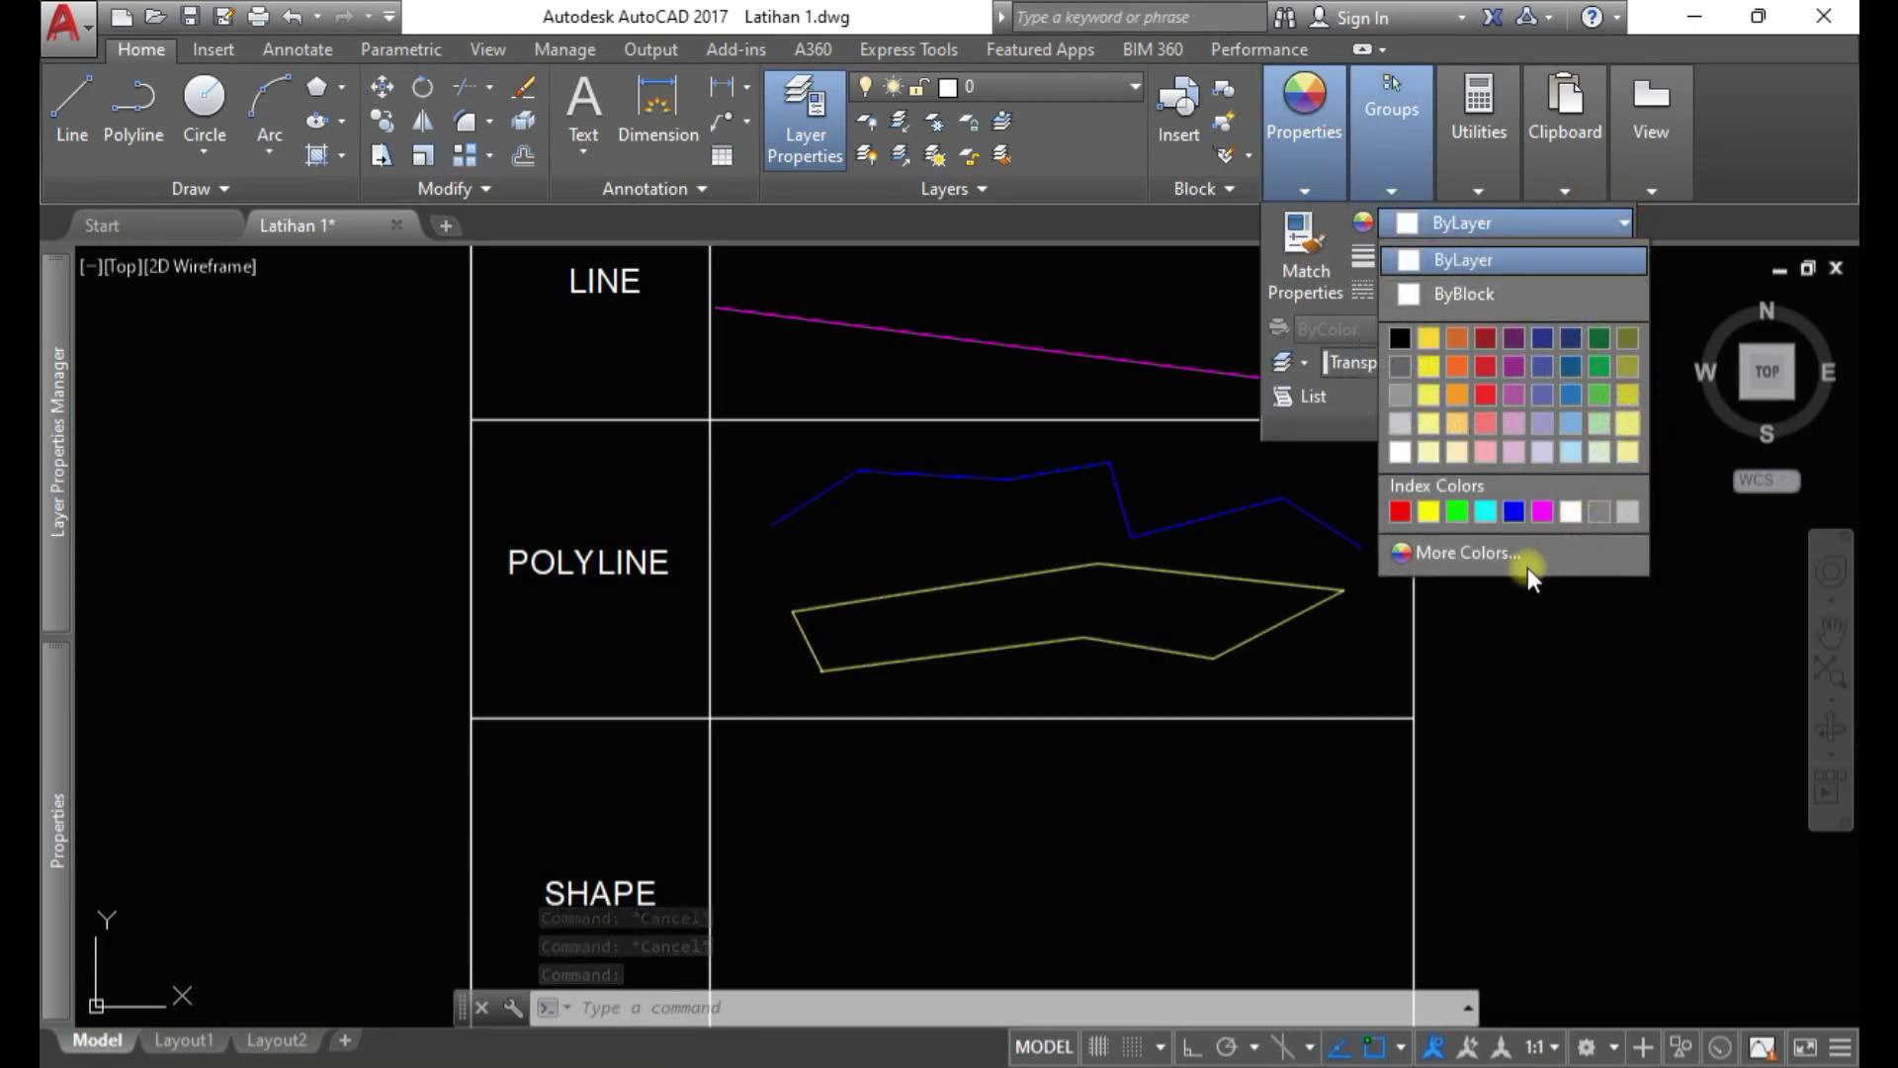
{"action": "key", "text": "Escape"}
{"action": "key", "text": "Escape"}
{"action": "key", "text": "Escape"}
{"action": "scroll", "coordinate": [1046, 729], "scroll_direction": "down", "scroll_amount": 2}
{"action": "middle_click_drag", "start_coordinate": [1041, 749], "coordinate": [1072, 656]}
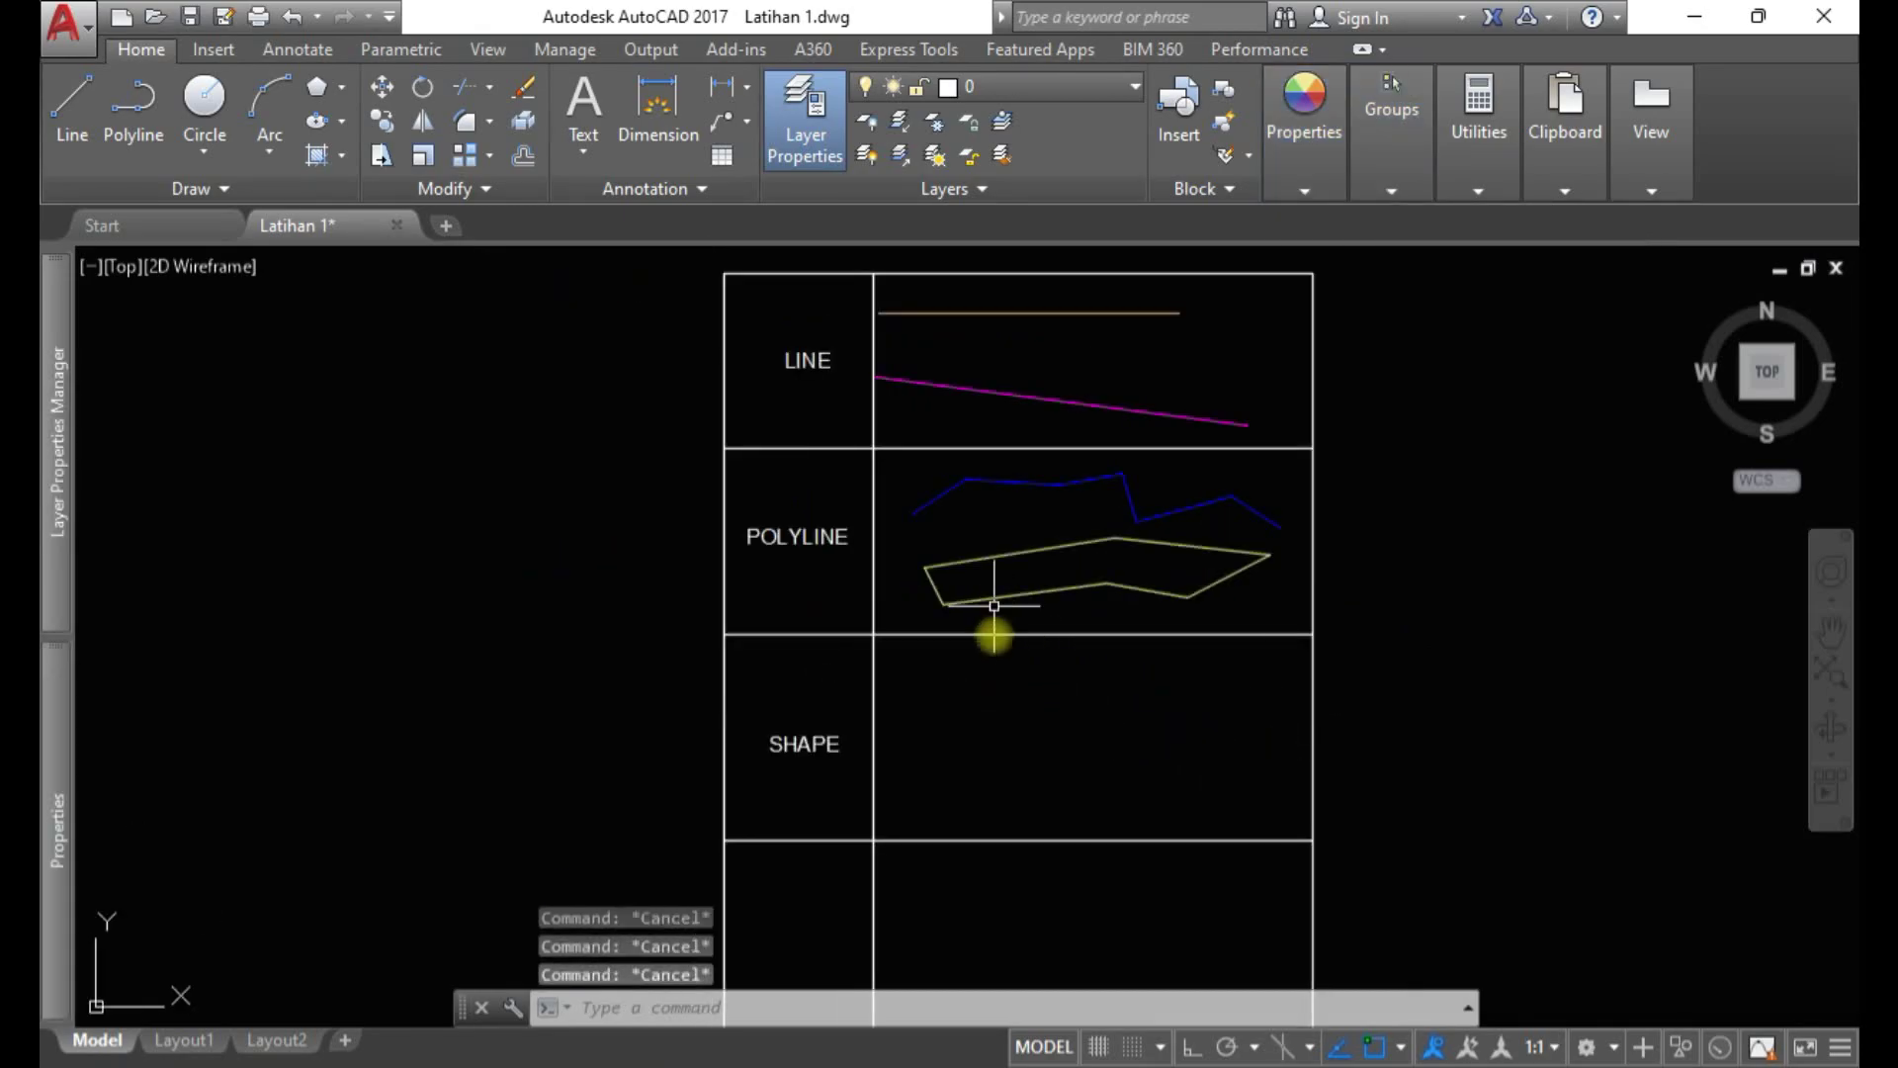
{"action": "scroll", "coordinate": [1115, 733], "scroll_direction": "down", "scroll_amount": 2}
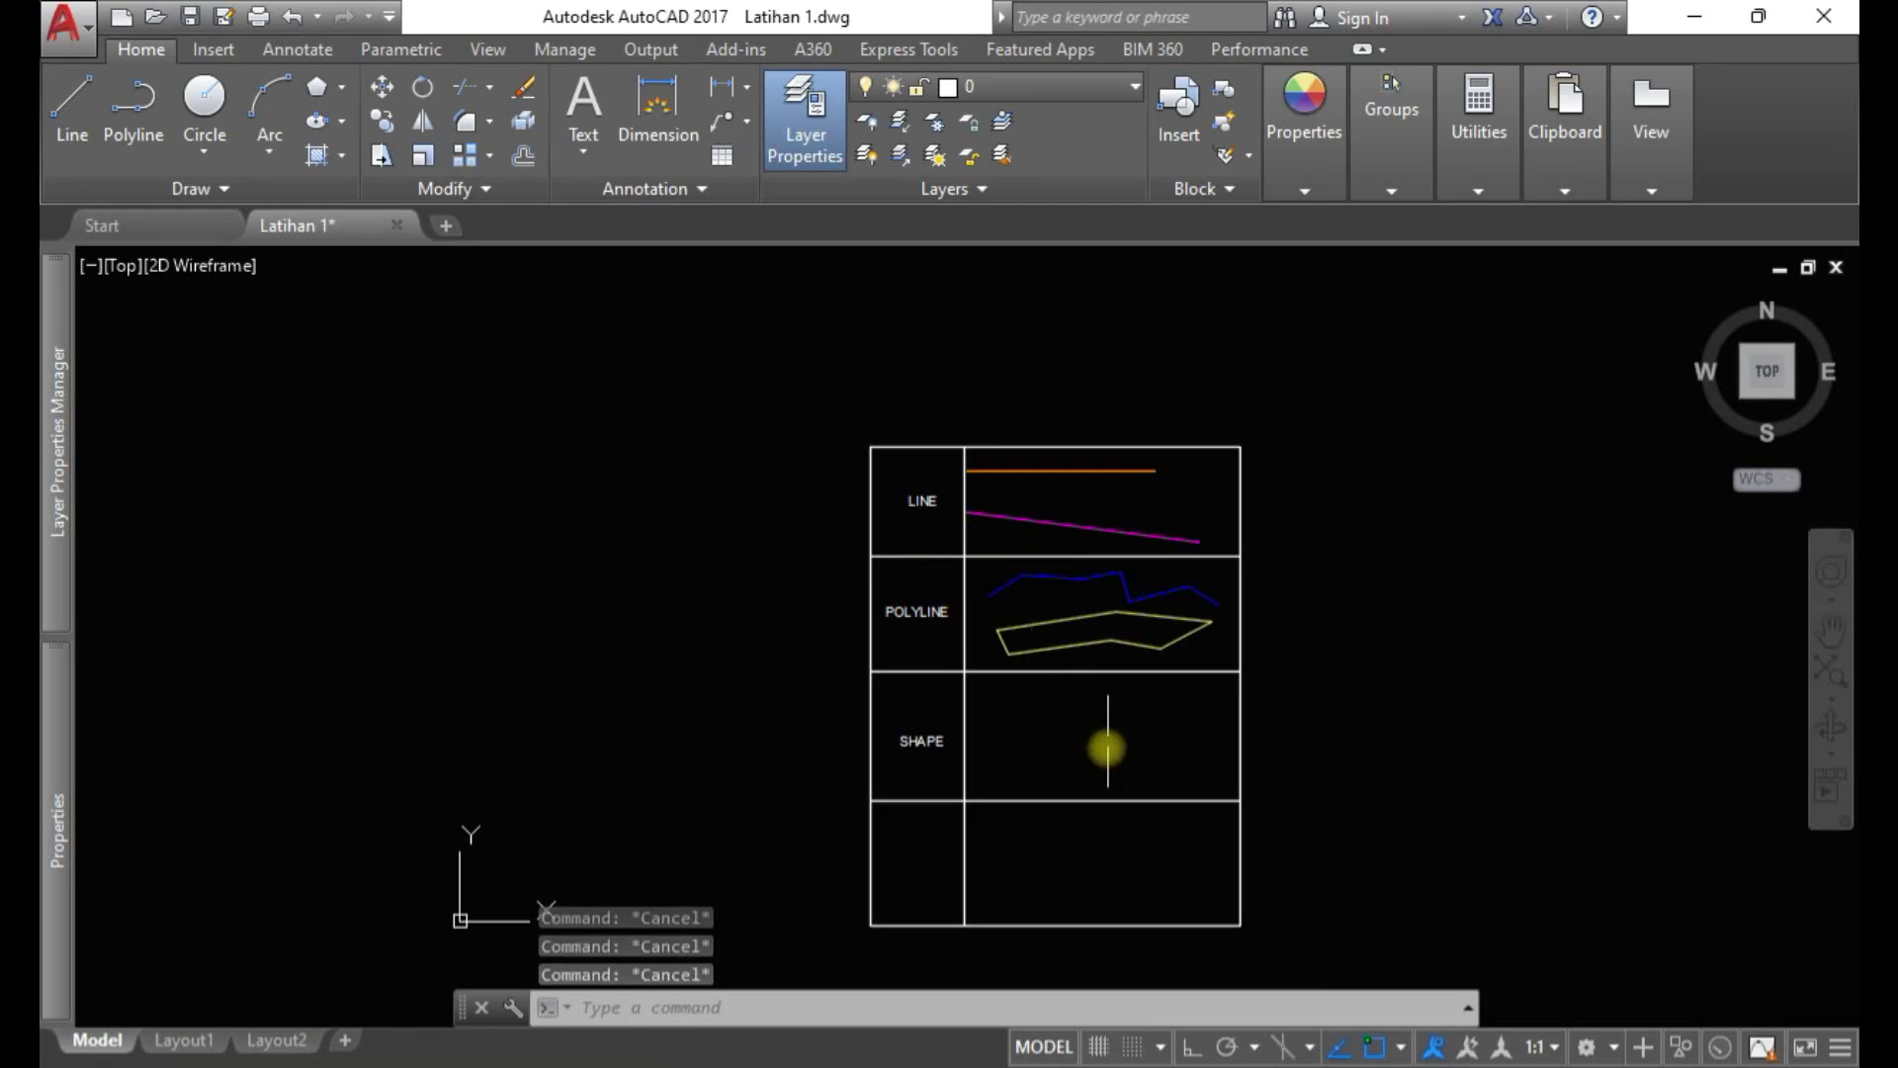
{"action": "scroll", "coordinate": [1107, 743], "scroll_direction": "up", "scroll_amount": 2}
{"action": "middle_click_drag", "start_coordinate": [1094, 744], "coordinate": [1091, 612]}
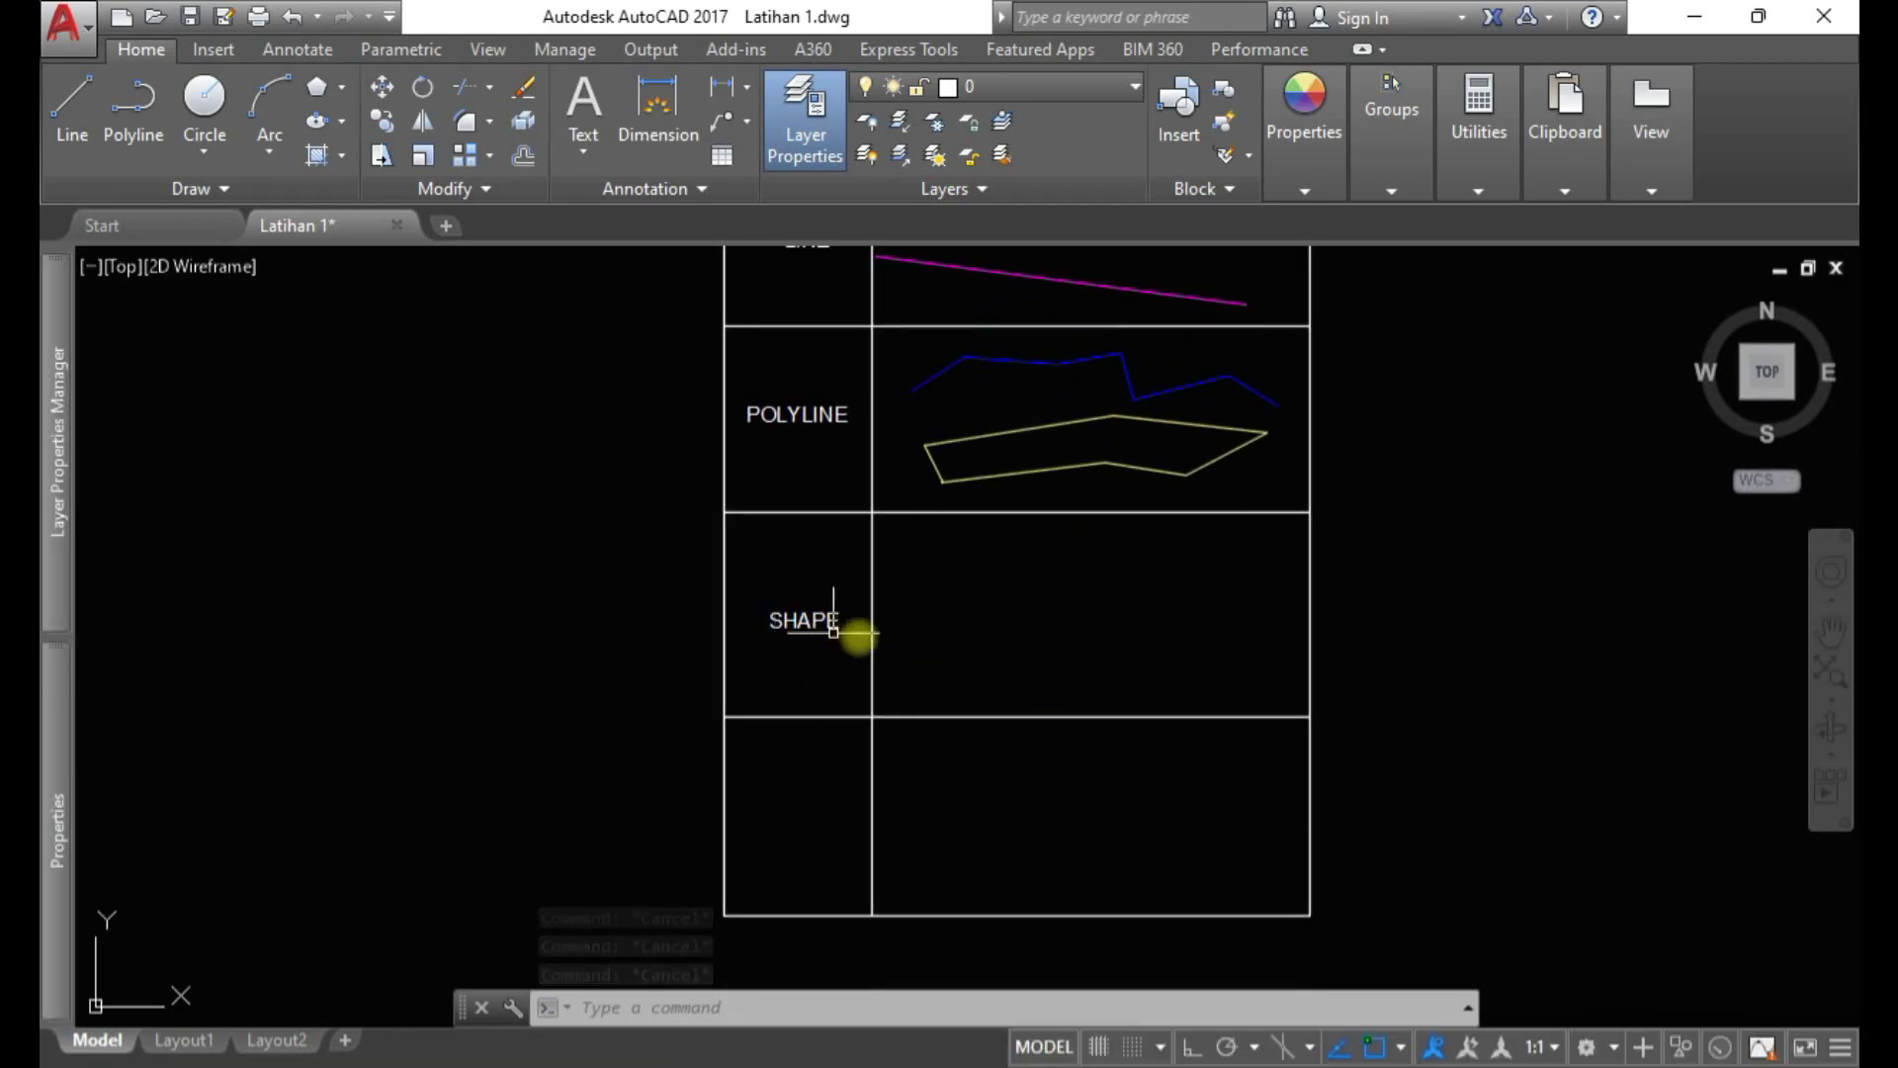
{"action": "middle_click_drag", "start_coordinate": [877, 665], "coordinate": [881, 741]}
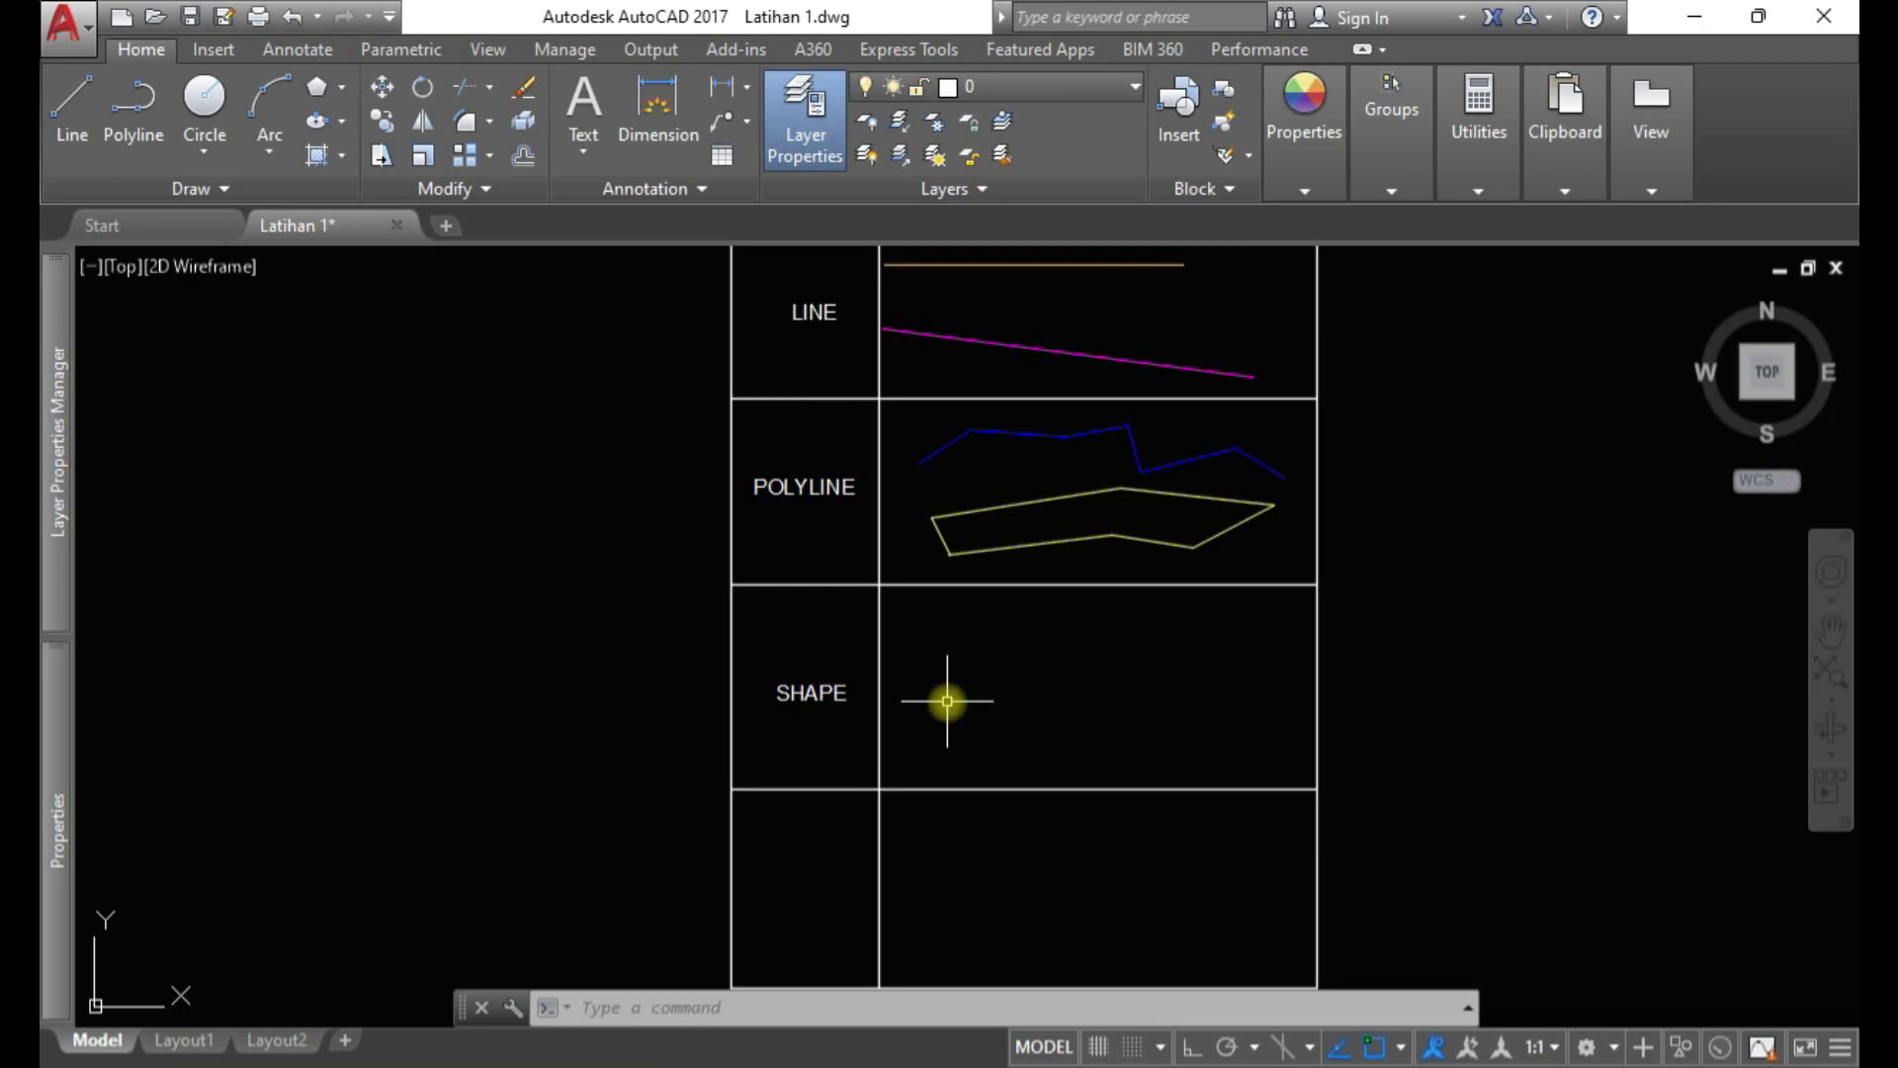
{"action": "middle_click_drag", "start_coordinate": [1050, 691], "coordinate": [991, 724]}
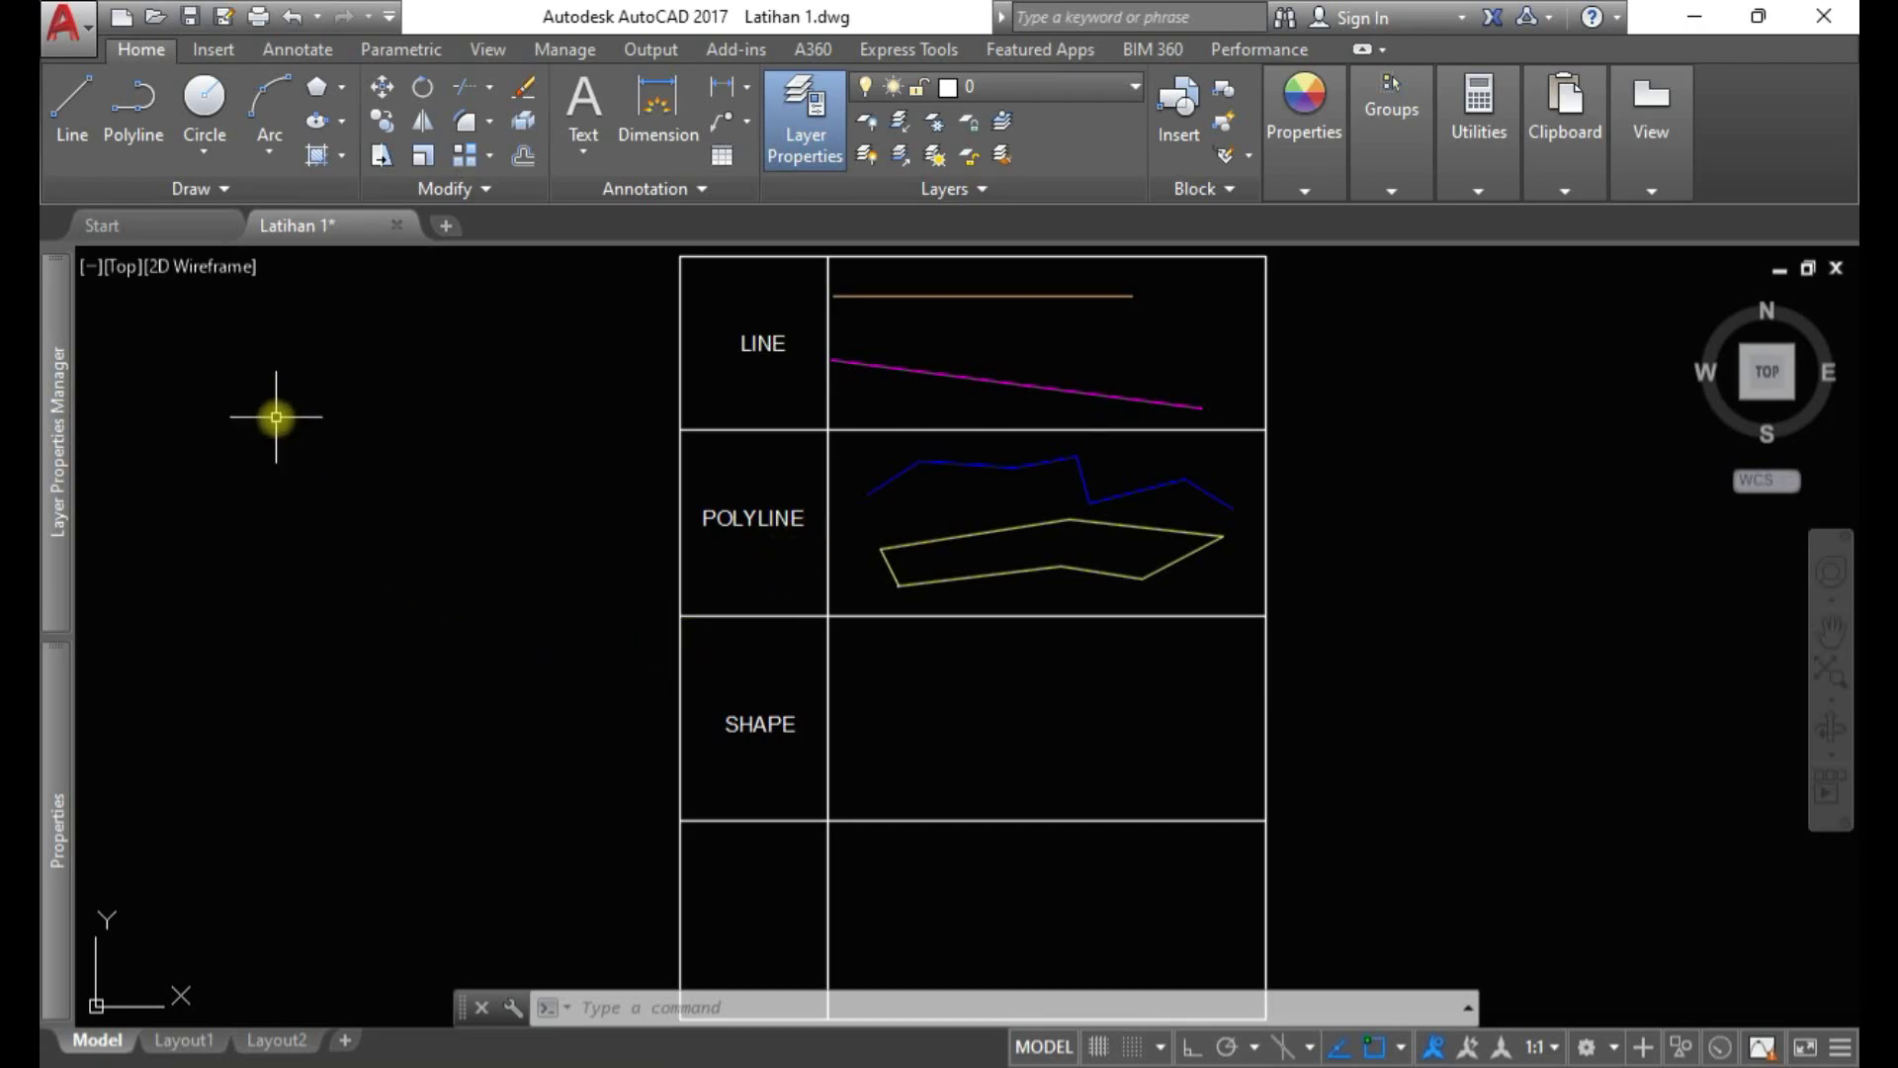
Review the available shape commands: the Circle and Arc construction methods, and the Rectangle and Polygon tools, cancelling any started command
{"action": "left_click", "coordinate": [207, 151]}
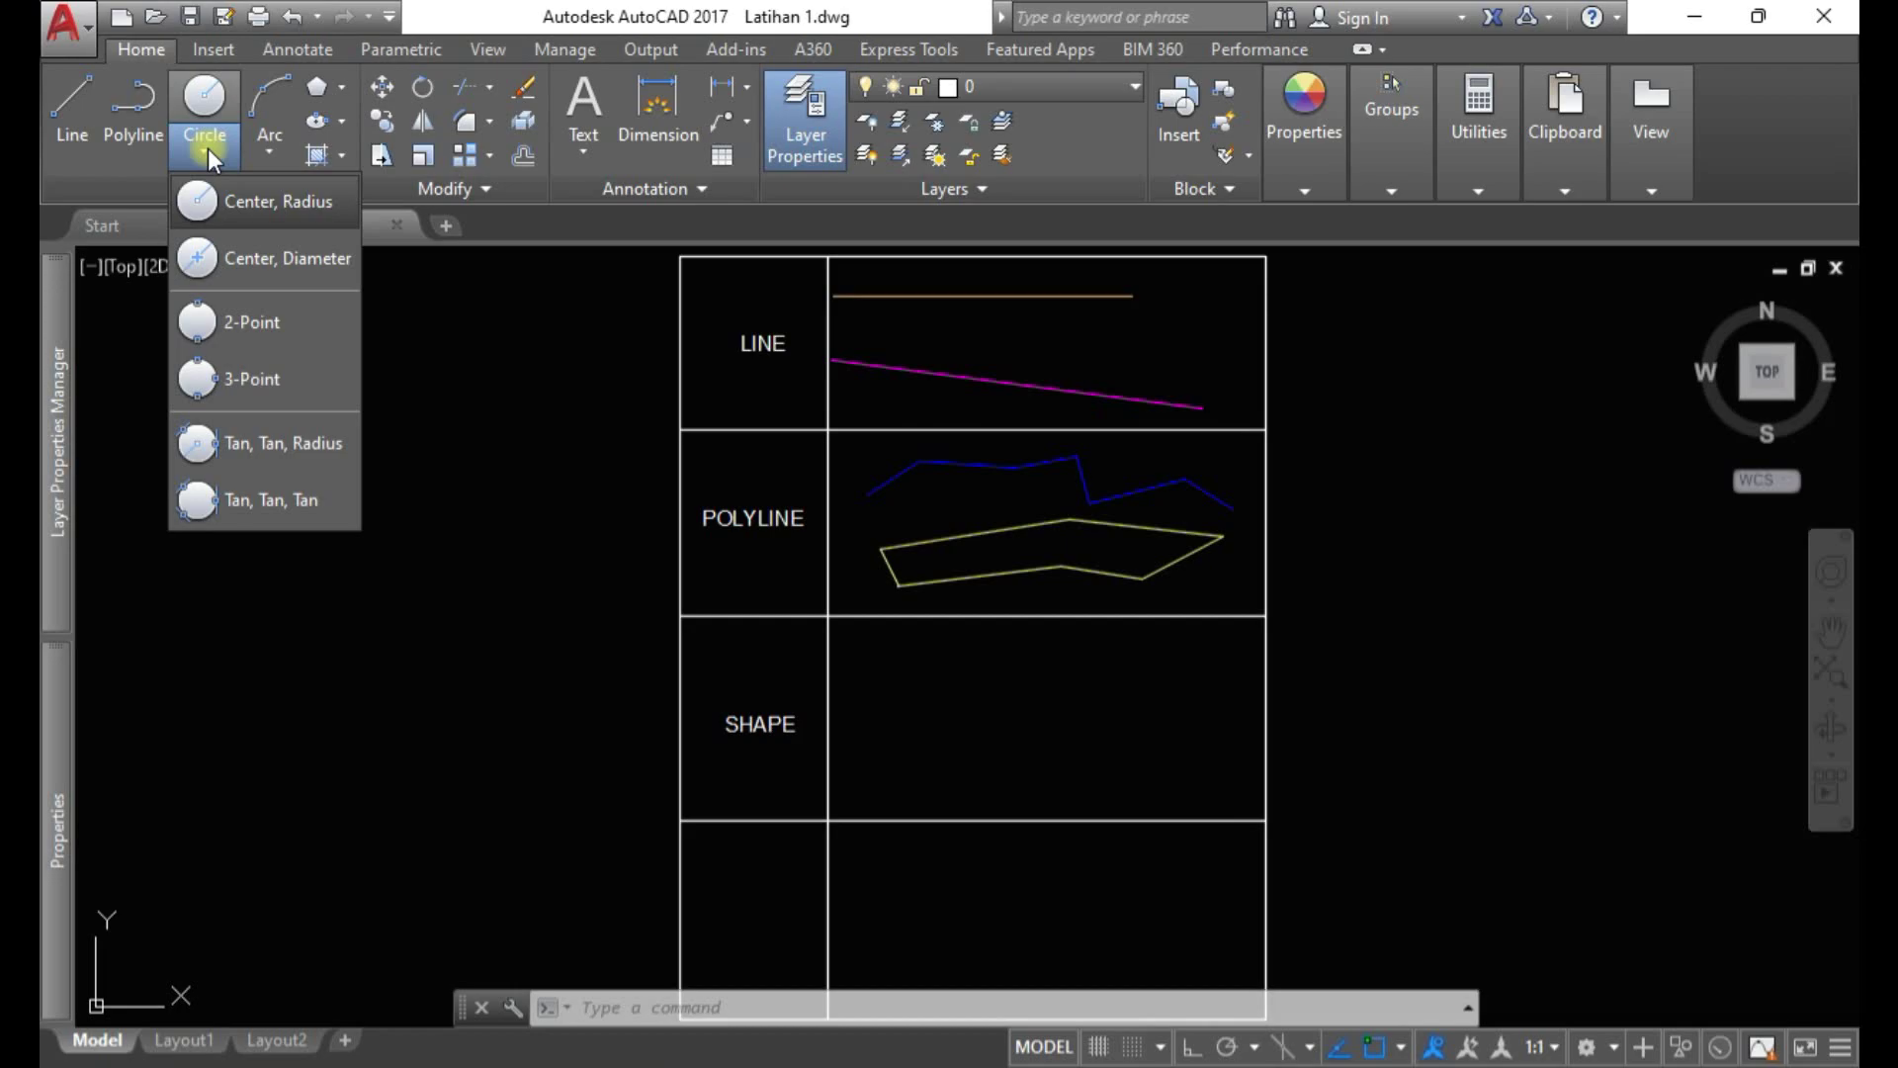
{"action": "left_click", "coordinate": [269, 154]}
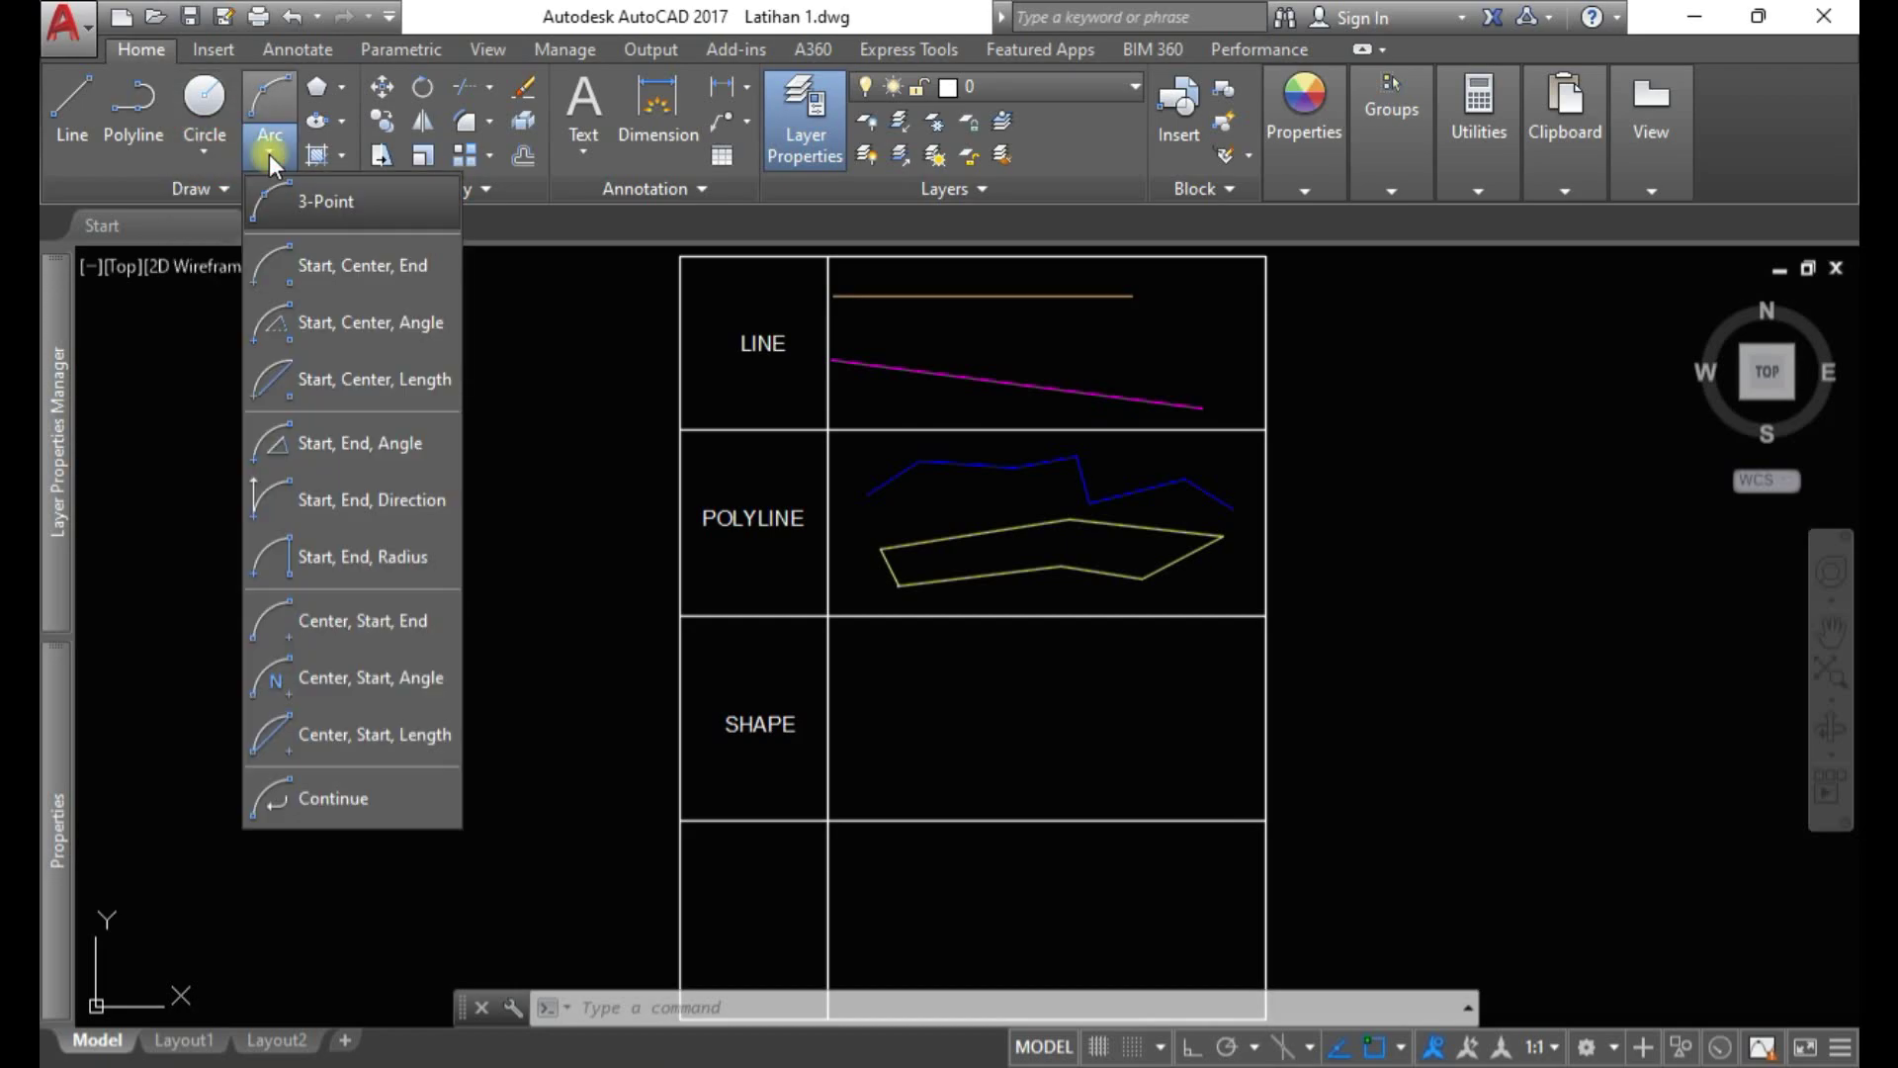
{"action": "left_click", "coordinate": [269, 154]}
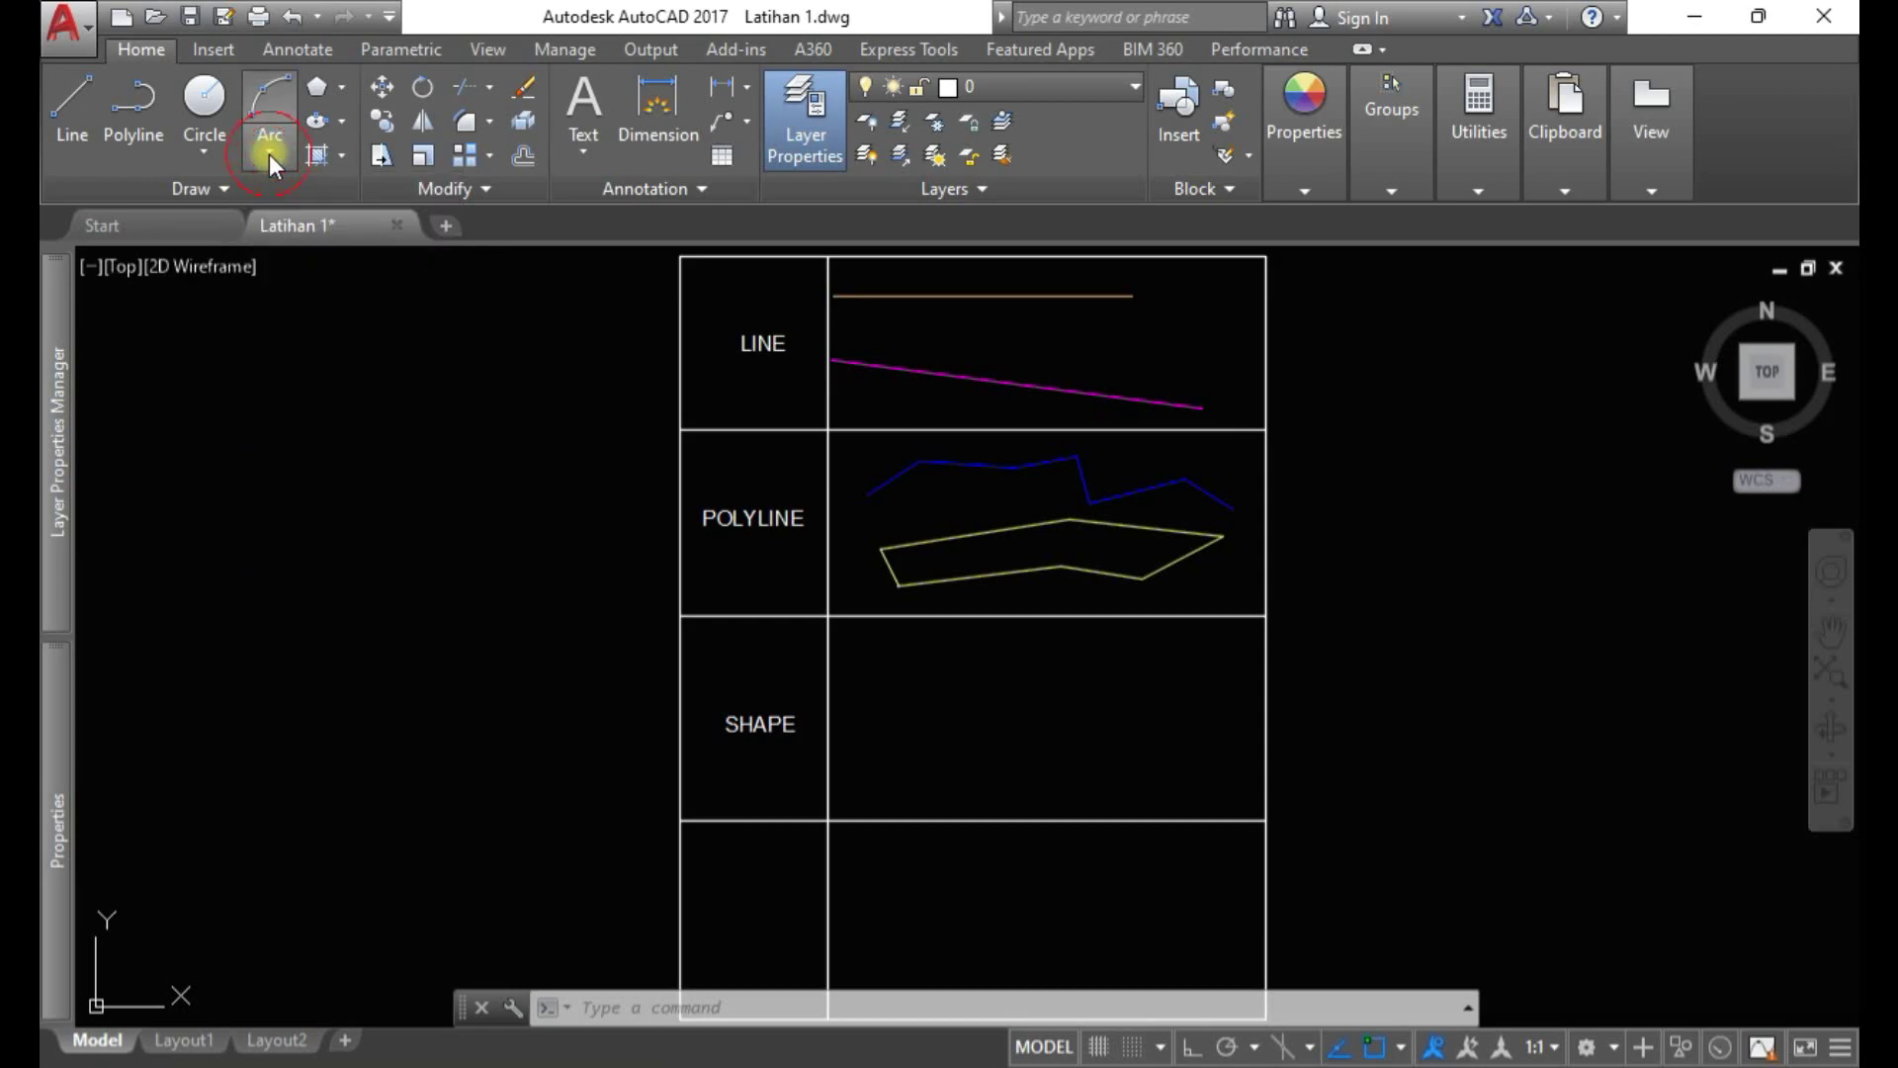
{"action": "left_click", "coordinate": [342, 86]}
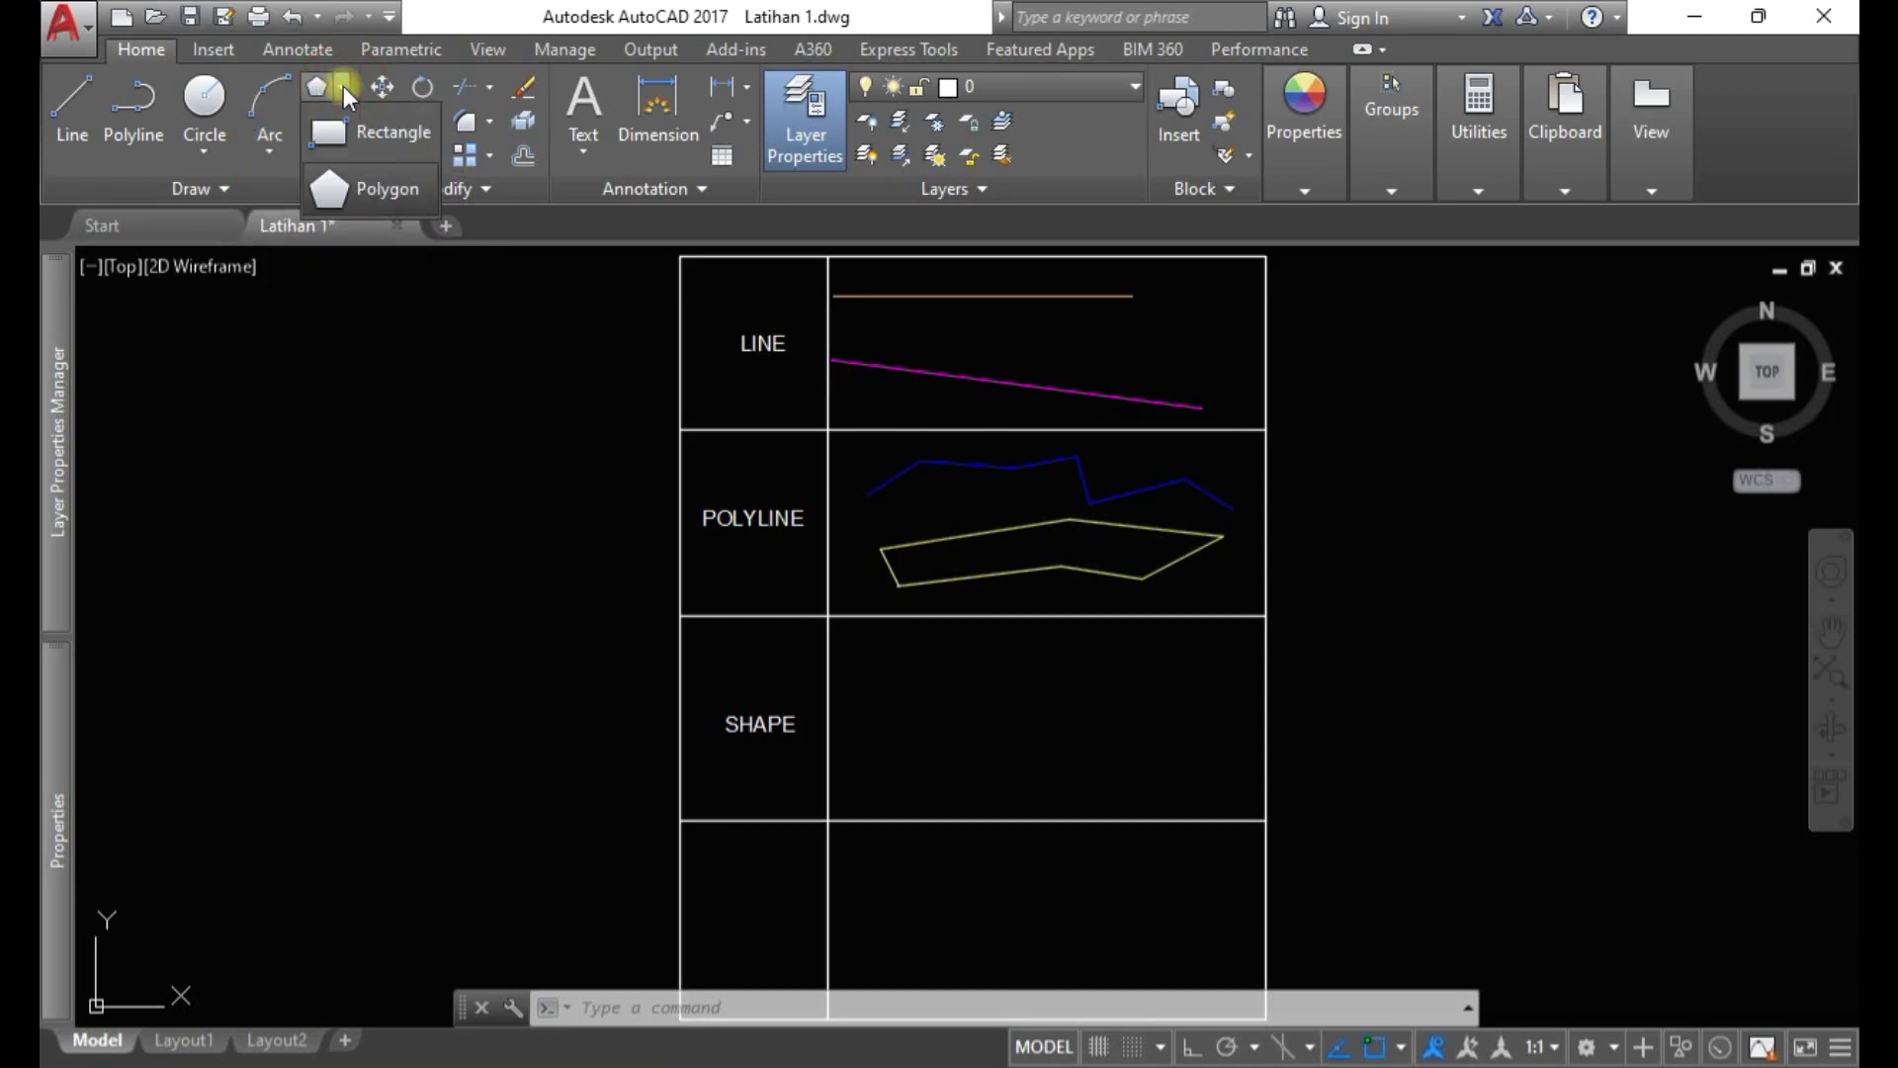
{"action": "left_click", "coordinate": [387, 143]}
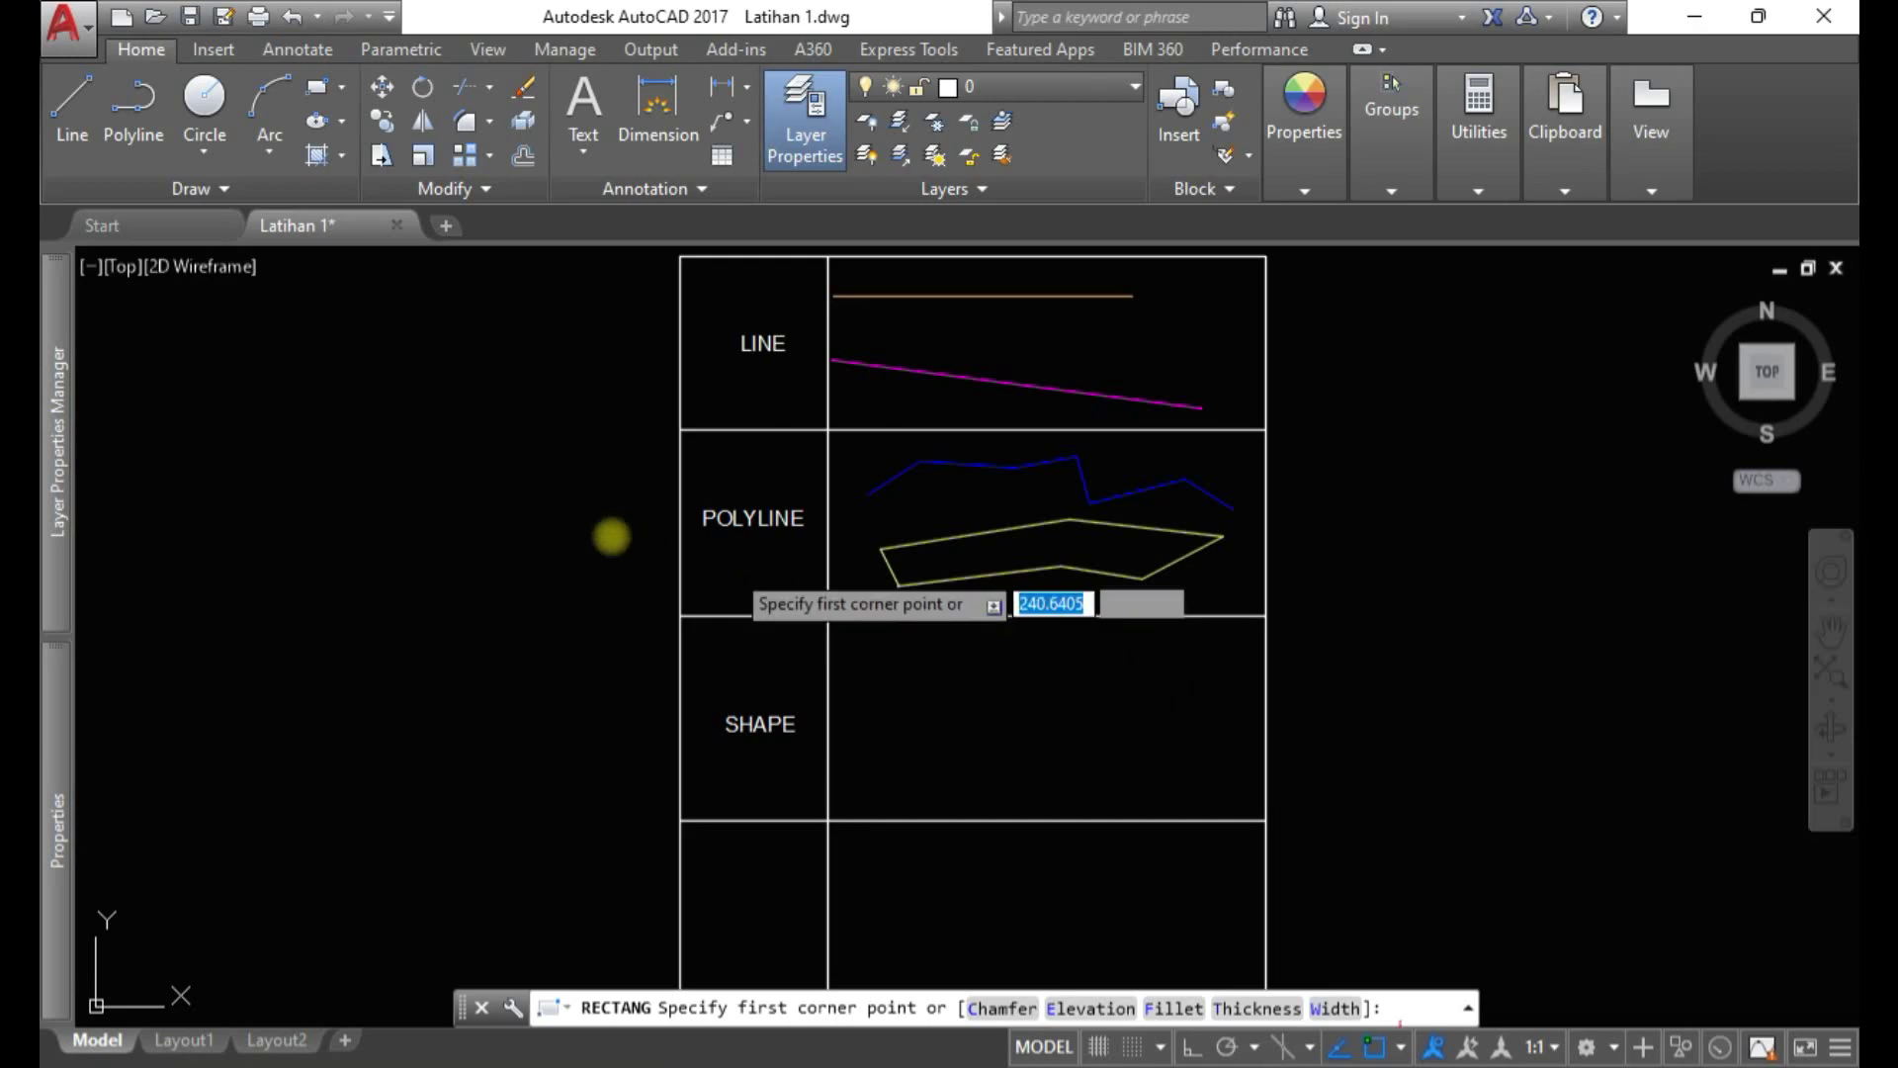
{"action": "key", "text": "Escape"}
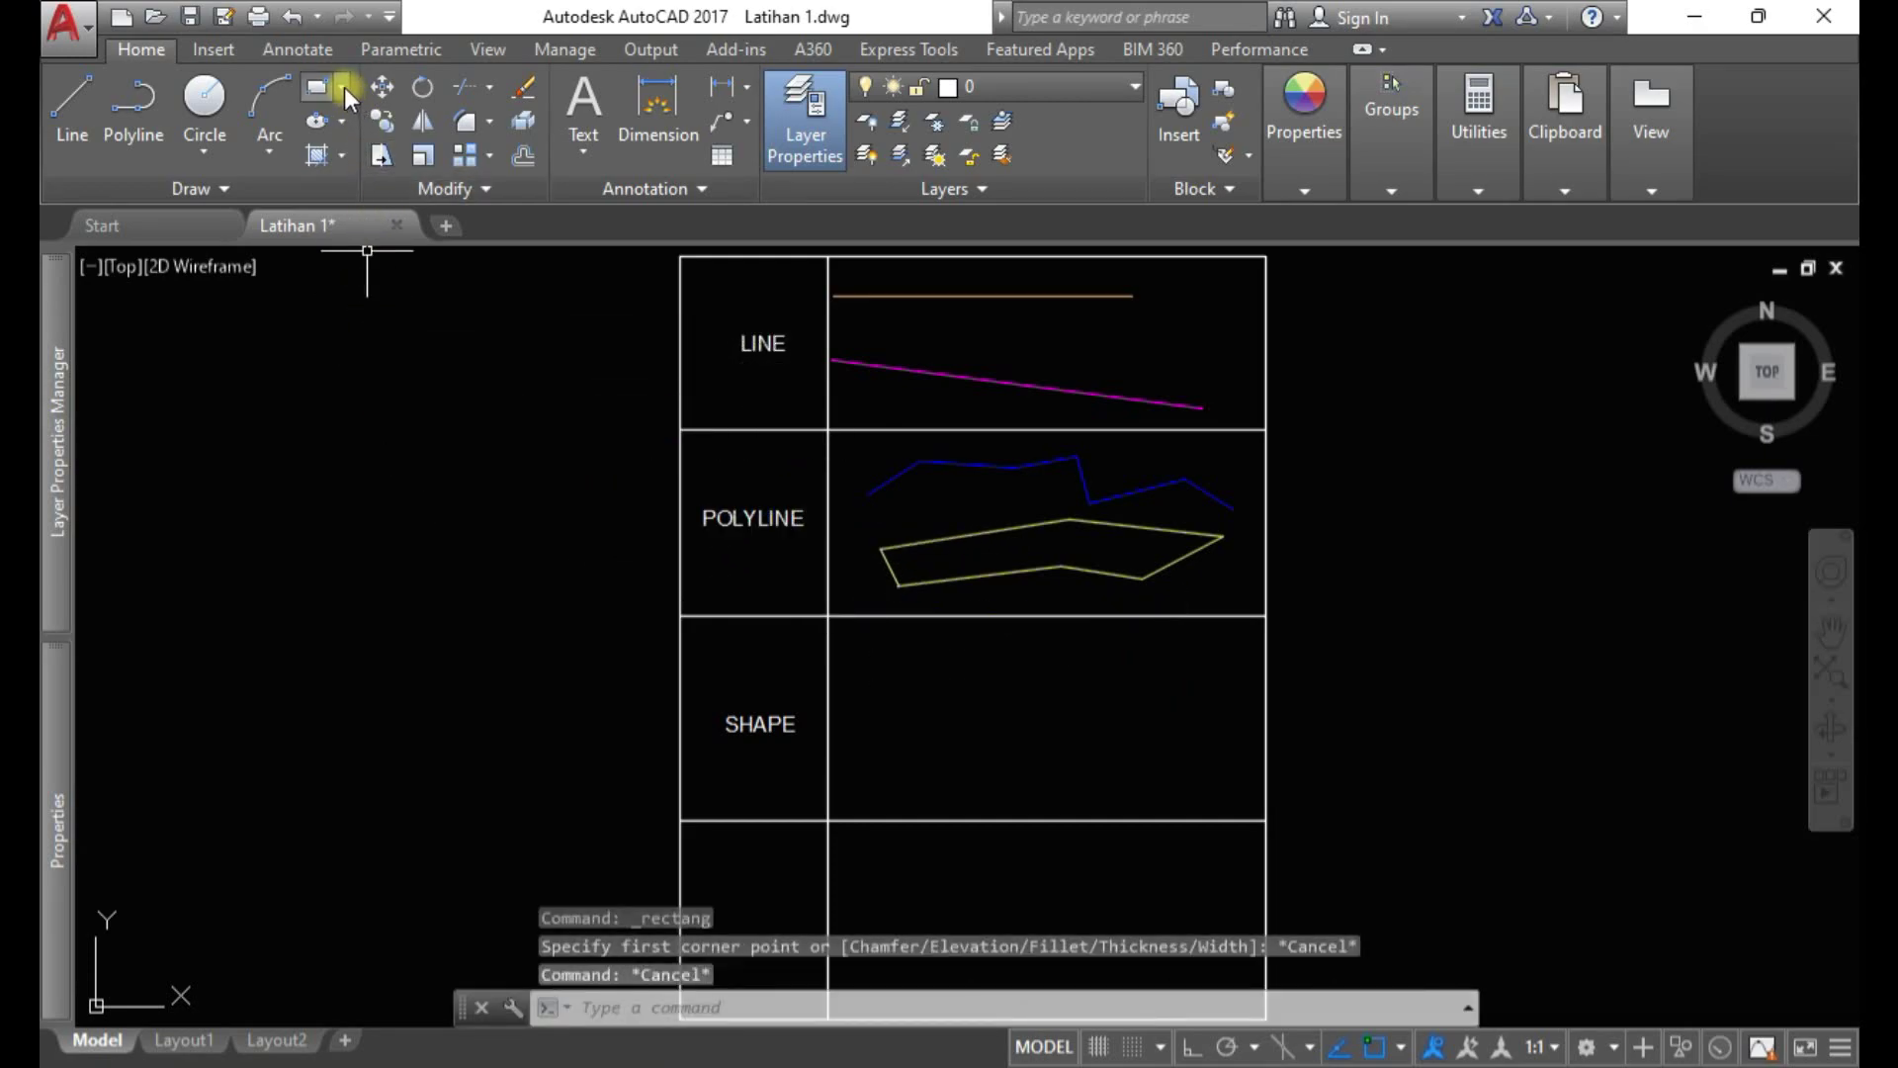
{"action": "left_click", "coordinate": [342, 86]}
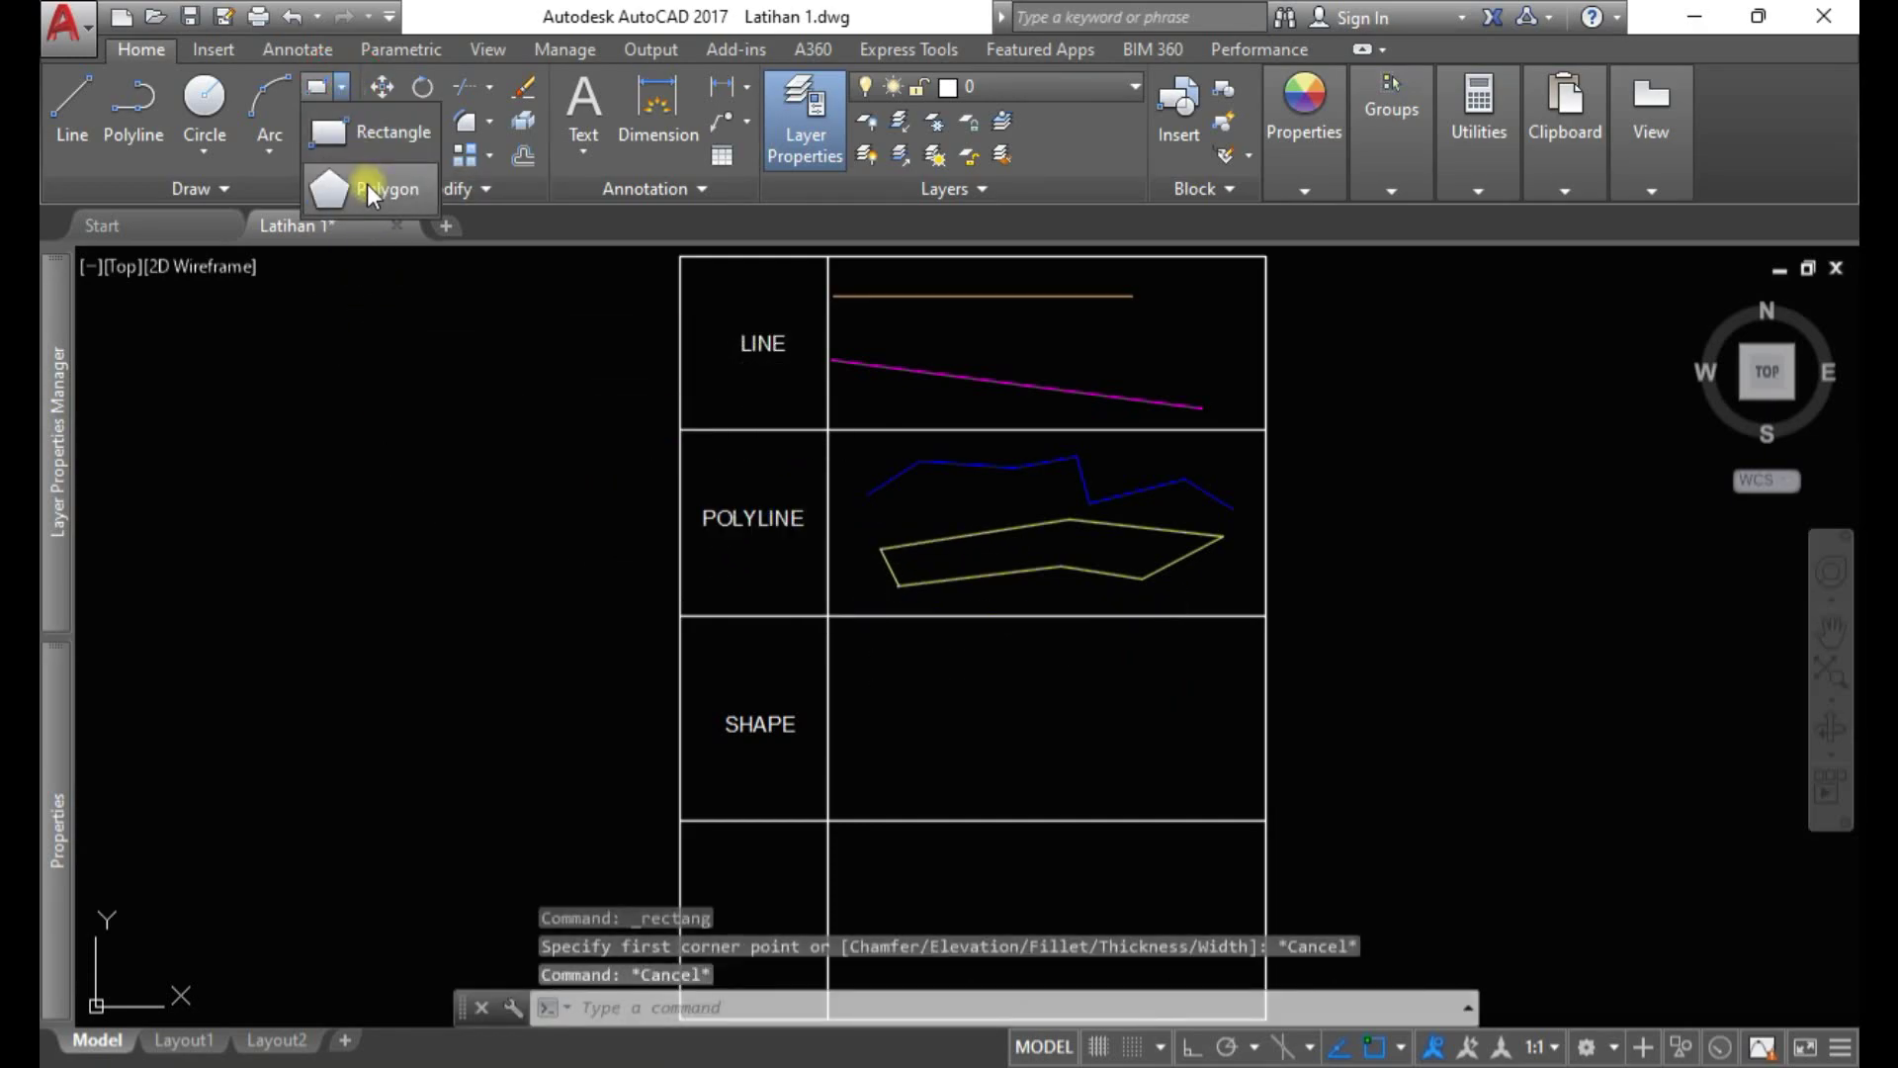
{"action": "key", "text": "Escape"}
{"action": "key", "text": "Escape"}
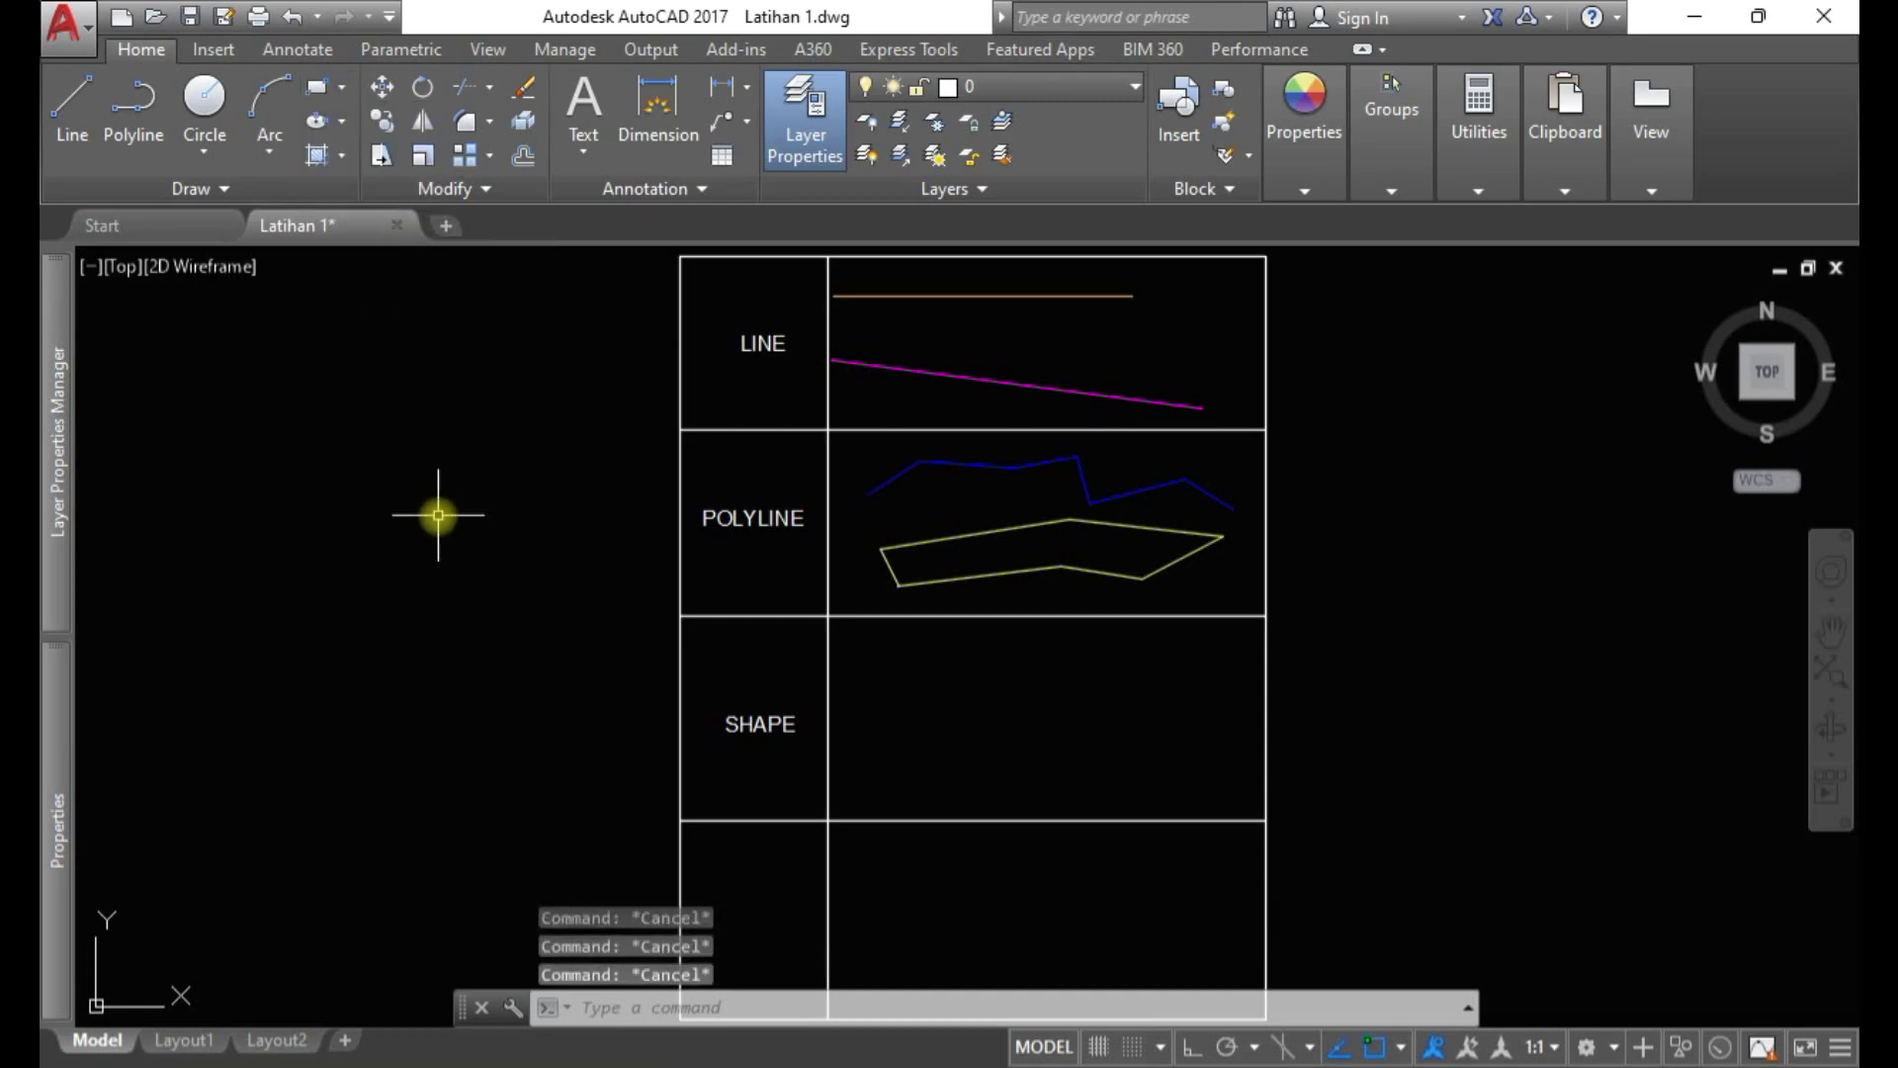
{"action": "left_click", "coordinate": [342, 87]}
{"action": "left_click", "coordinate": [370, 131]}
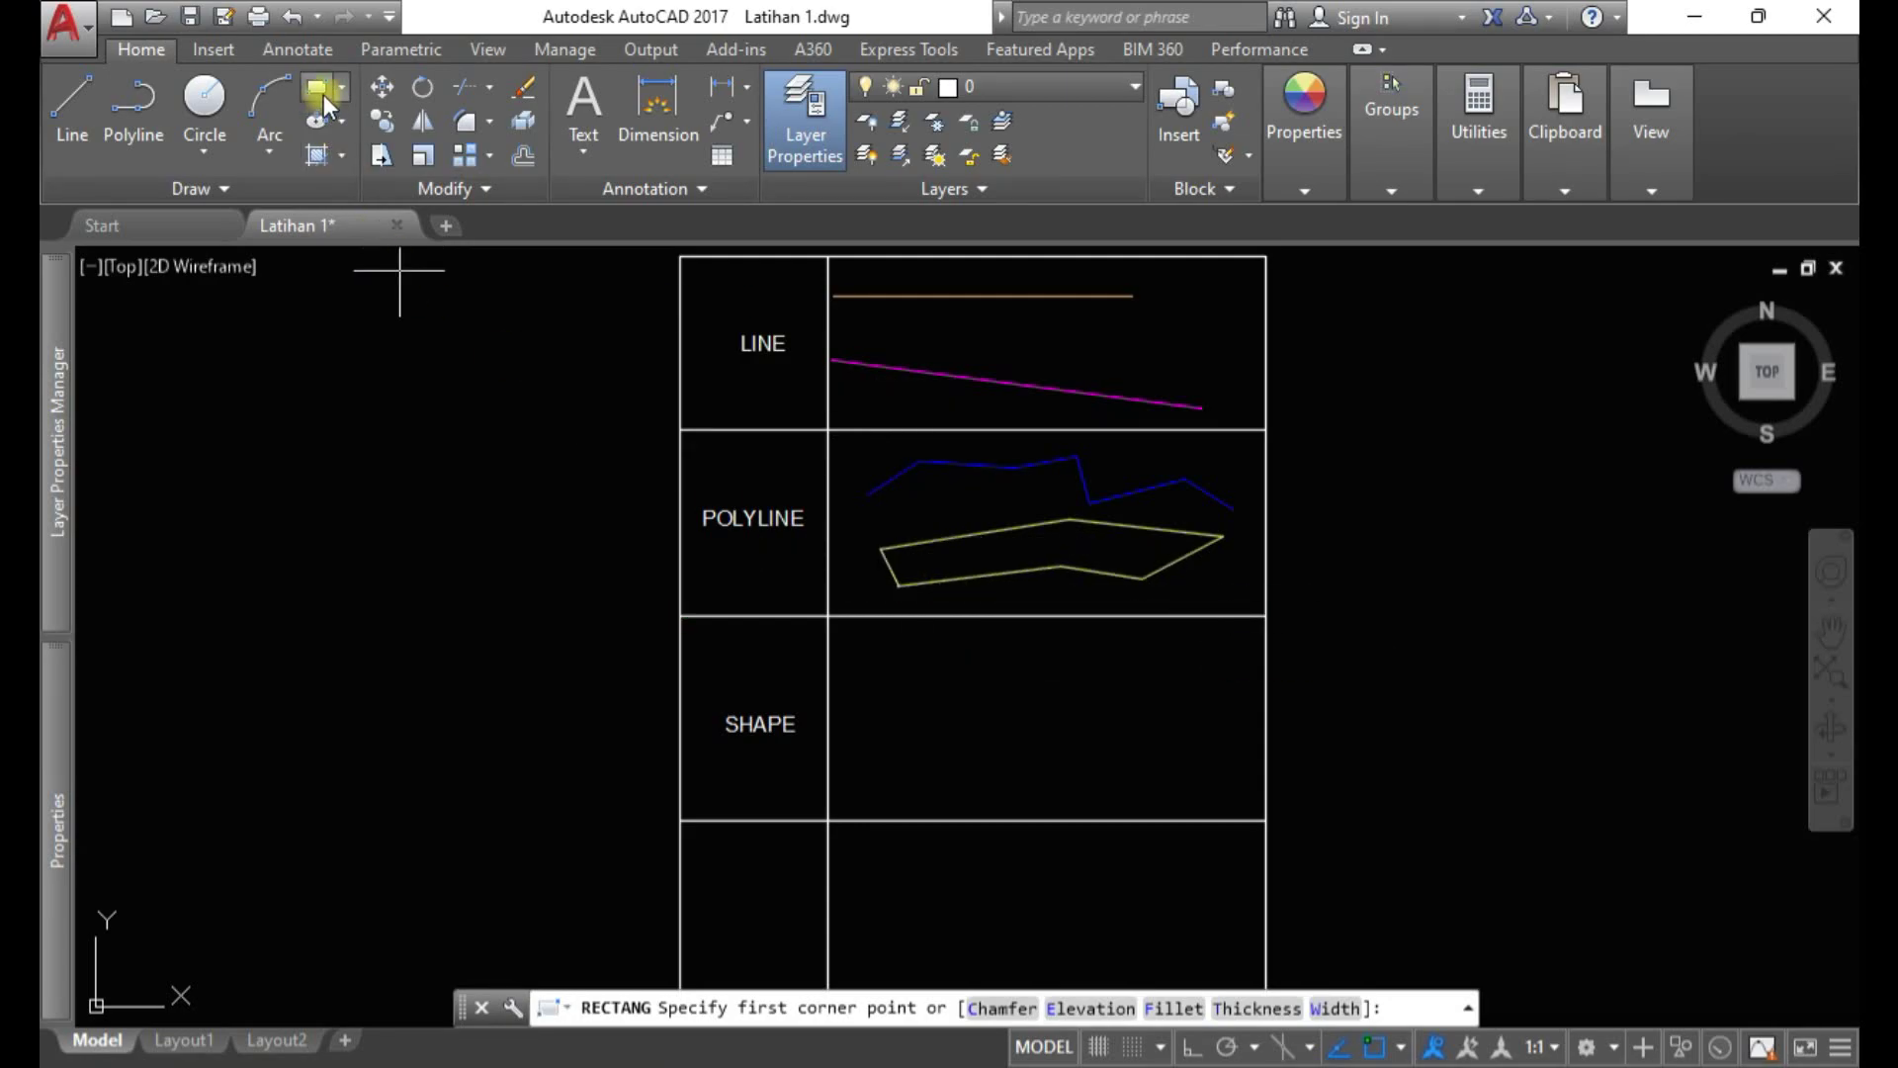
{"action": "key", "text": "Escape"}
Draw a small rectangle by two opposite corners in the wide cell of the SHAPE row, close beside the label cell
{"action": "left_click", "coordinate": [778, 1007]}
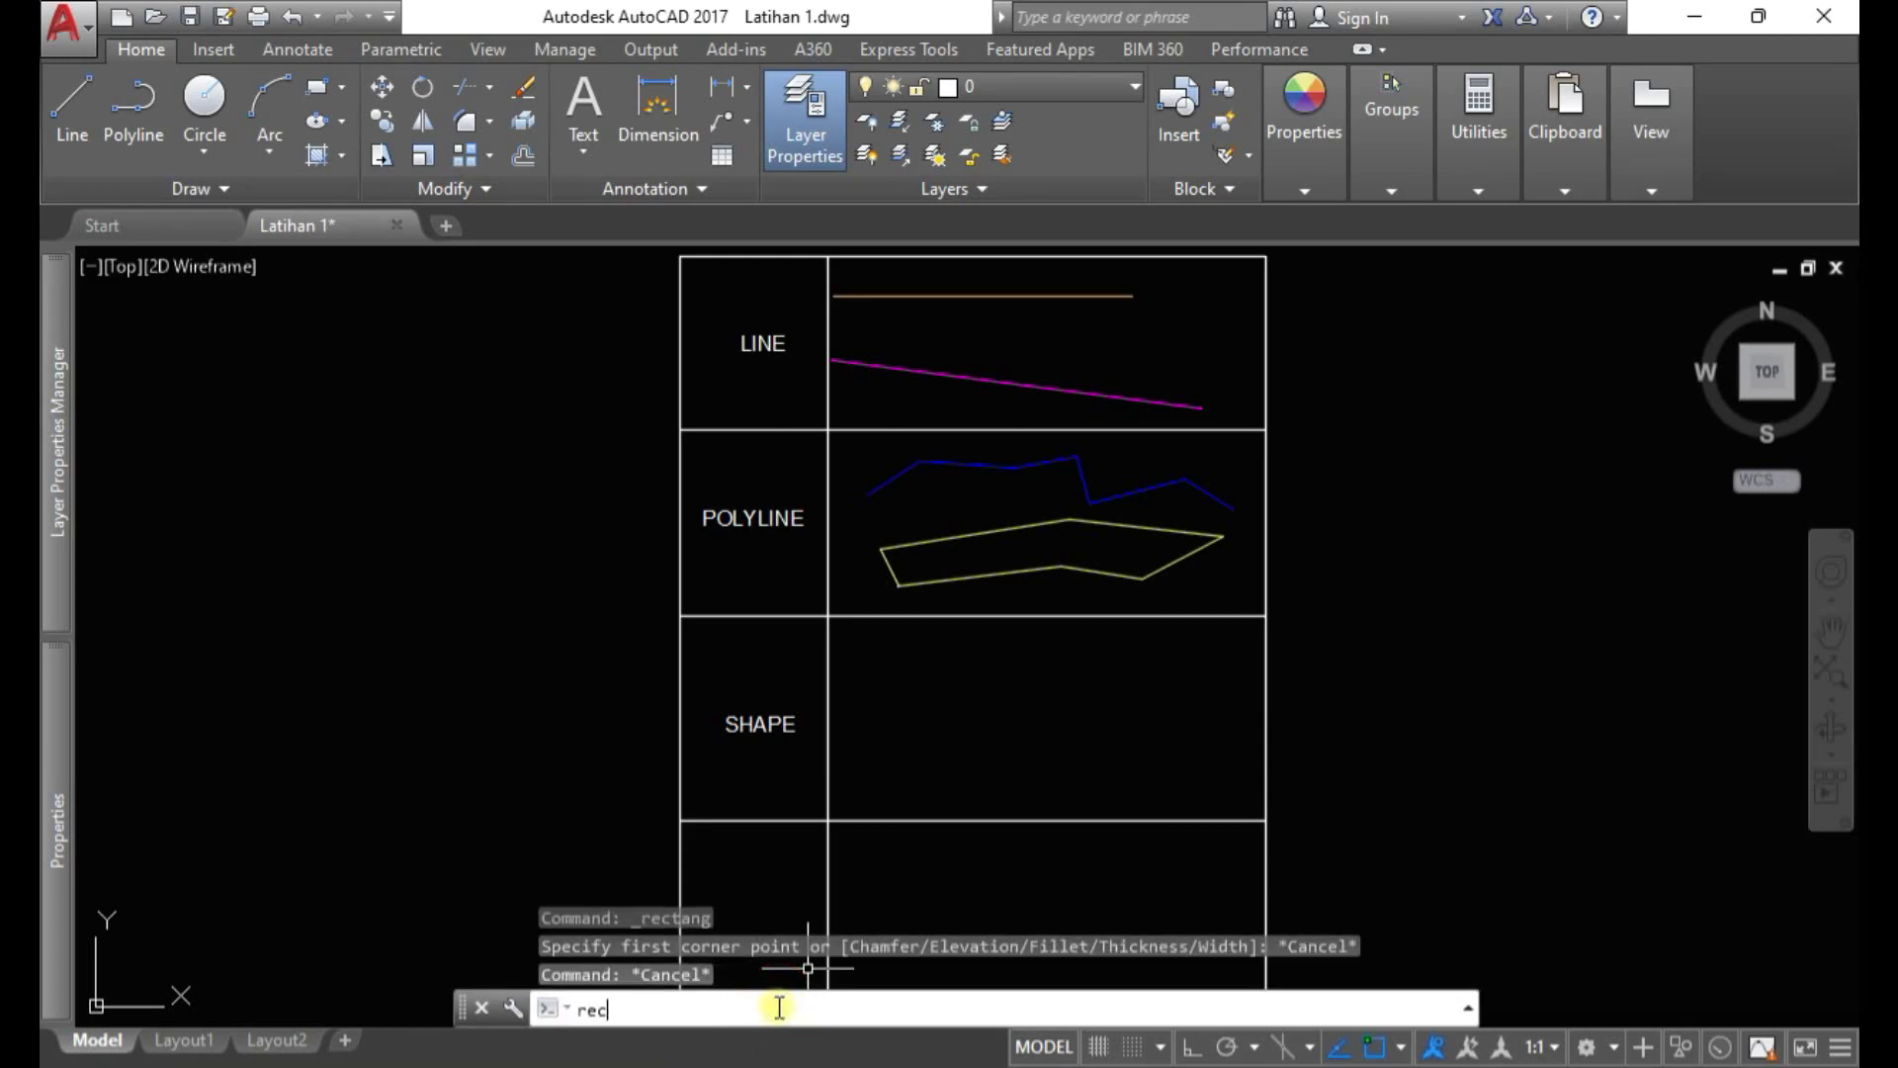
{"action": "key", "text": "Return"}
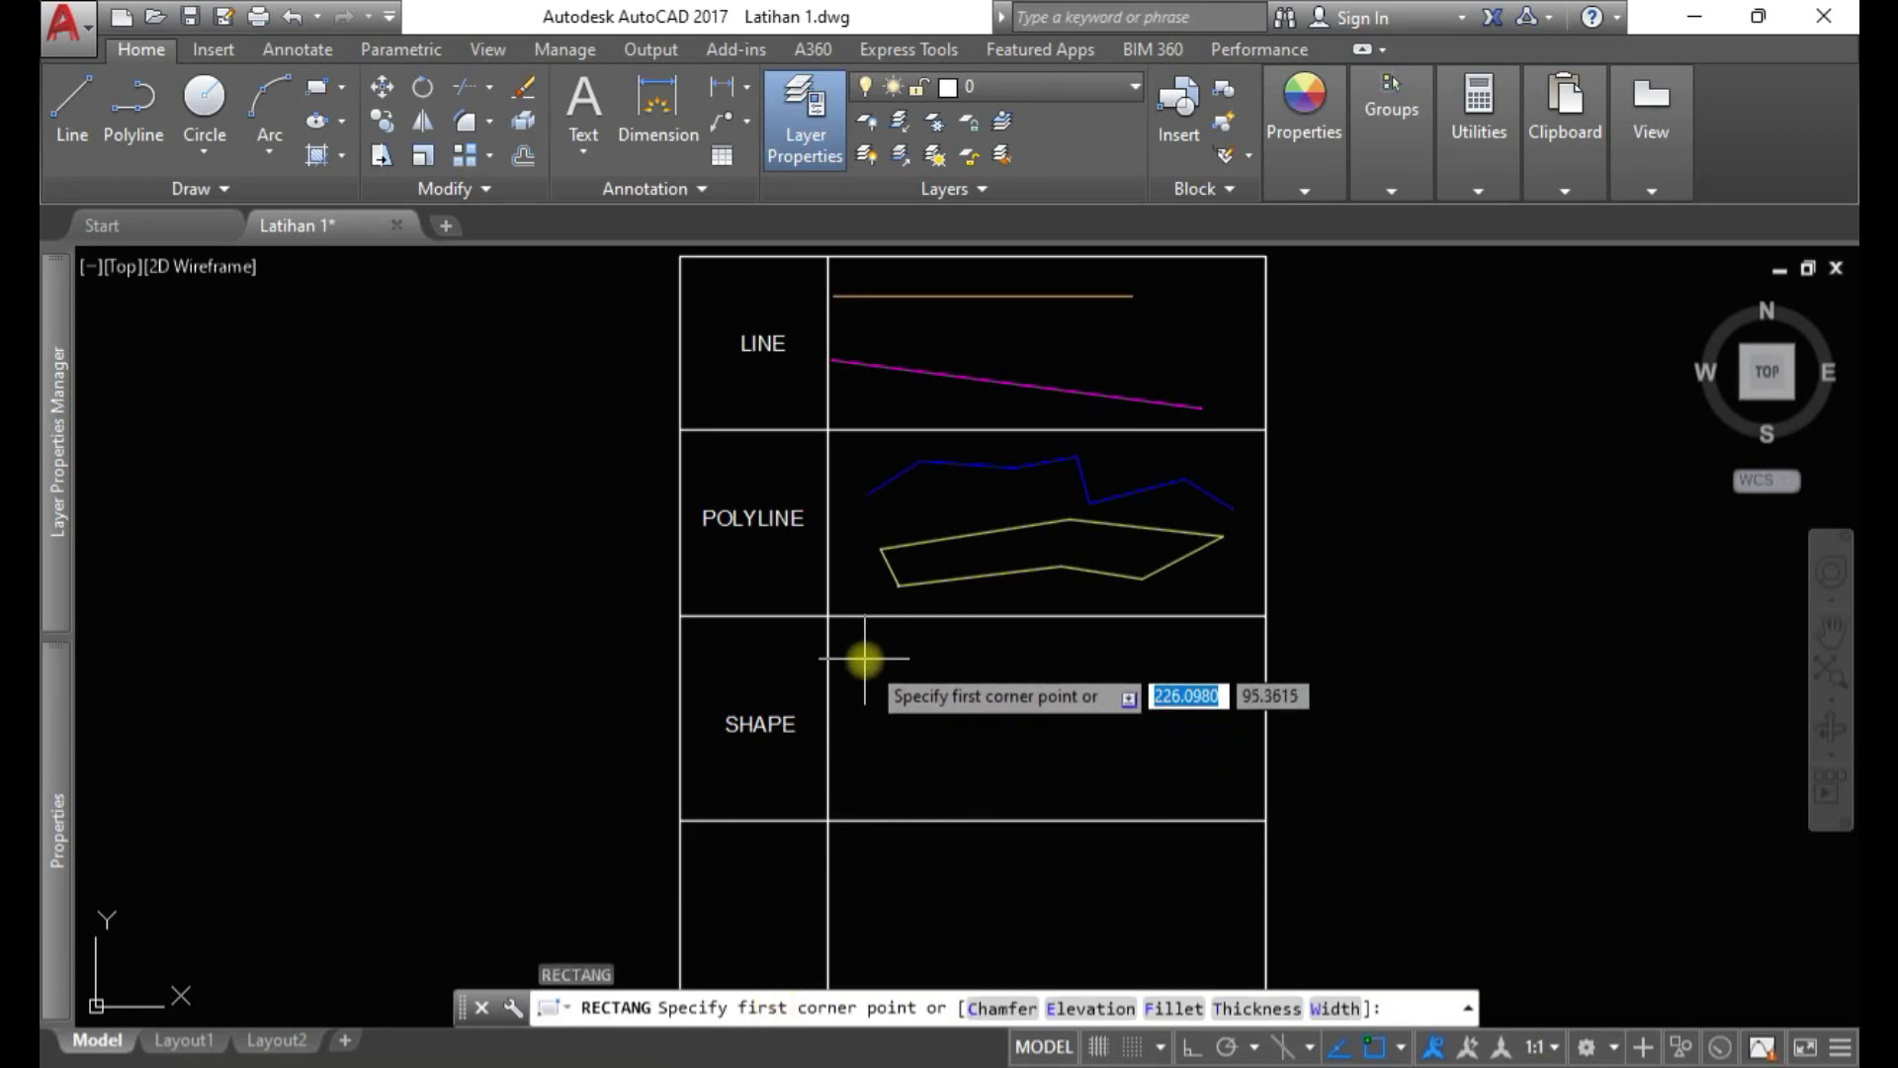
{"action": "scroll", "coordinate": [865, 672], "scroll_direction": "up", "scroll_amount": 6}
{"action": "scroll", "coordinate": [852, 699], "scroll_direction": "down", "scroll_amount": 2}
{"action": "middle_click_drag", "start_coordinate": [847, 699], "coordinate": [817, 524]}
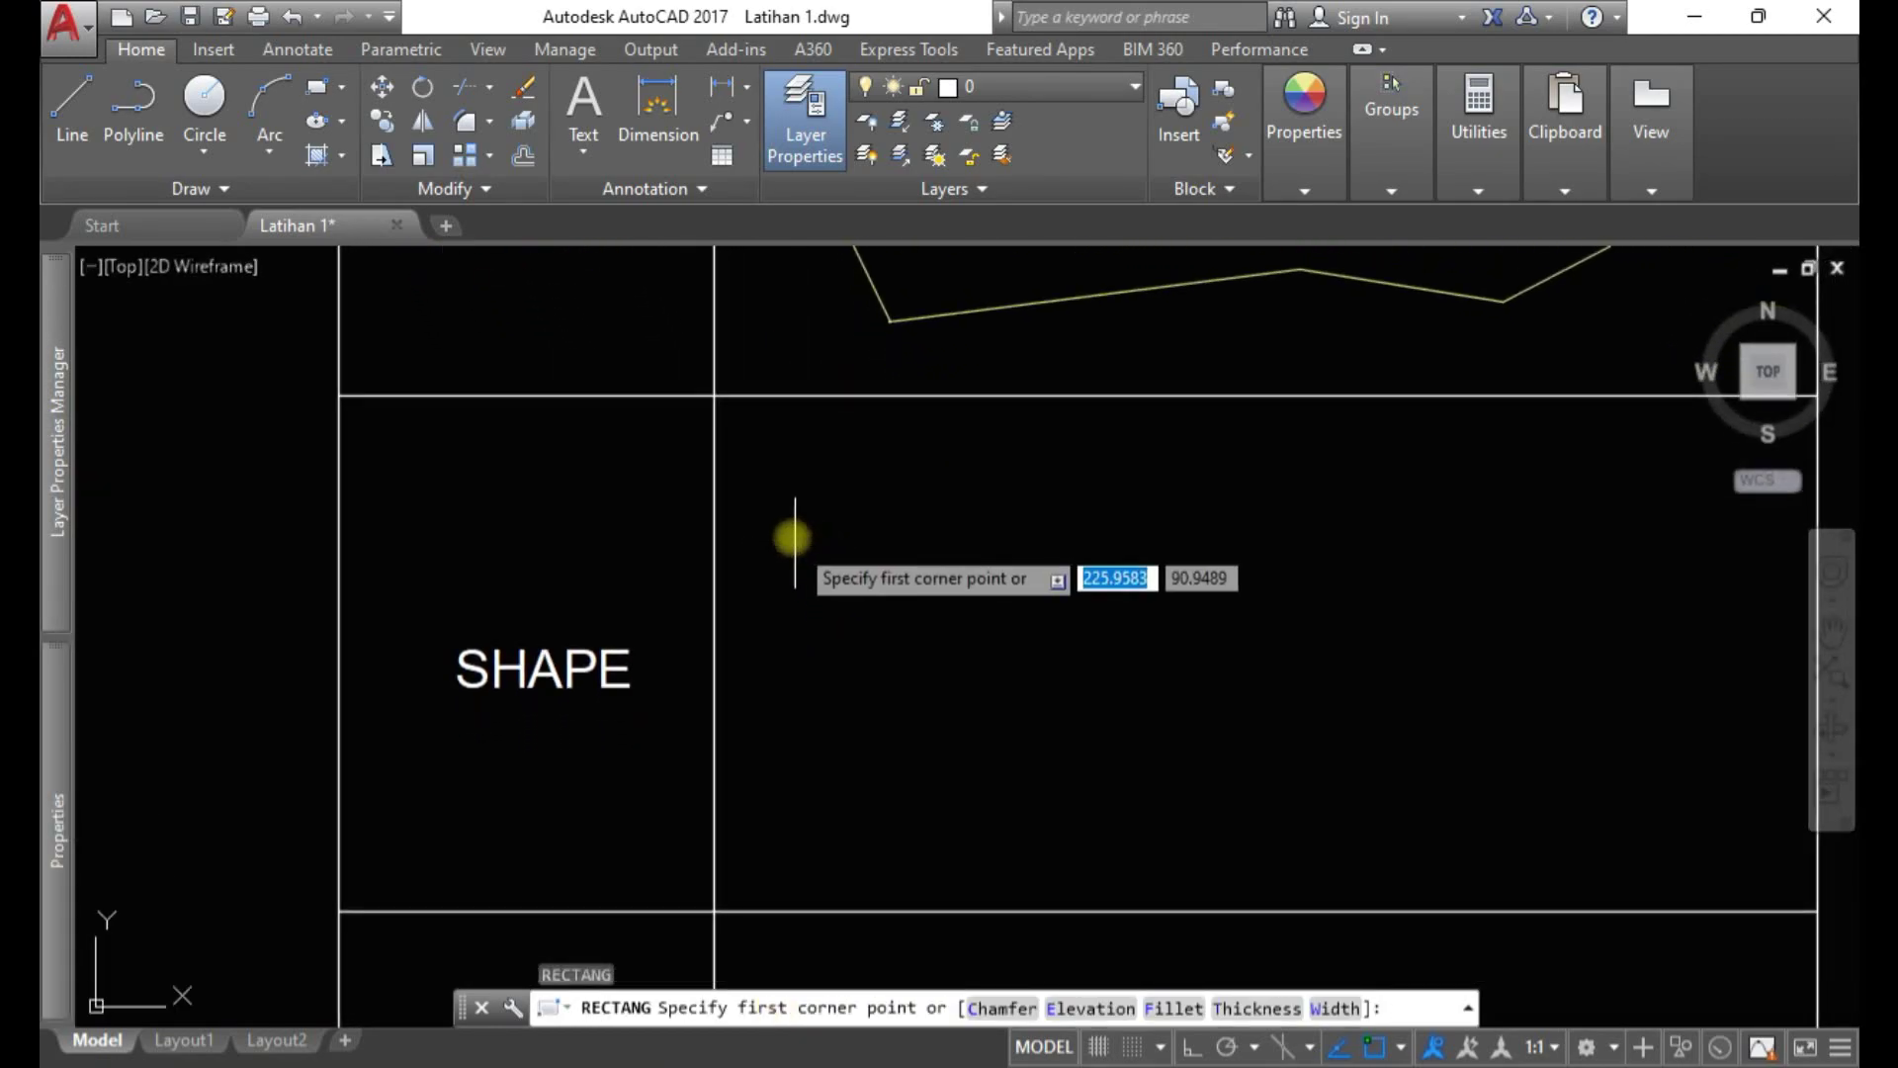
{"action": "left_click", "coordinate": [778, 521]}
{"action": "left_click", "coordinate": [979, 695]}
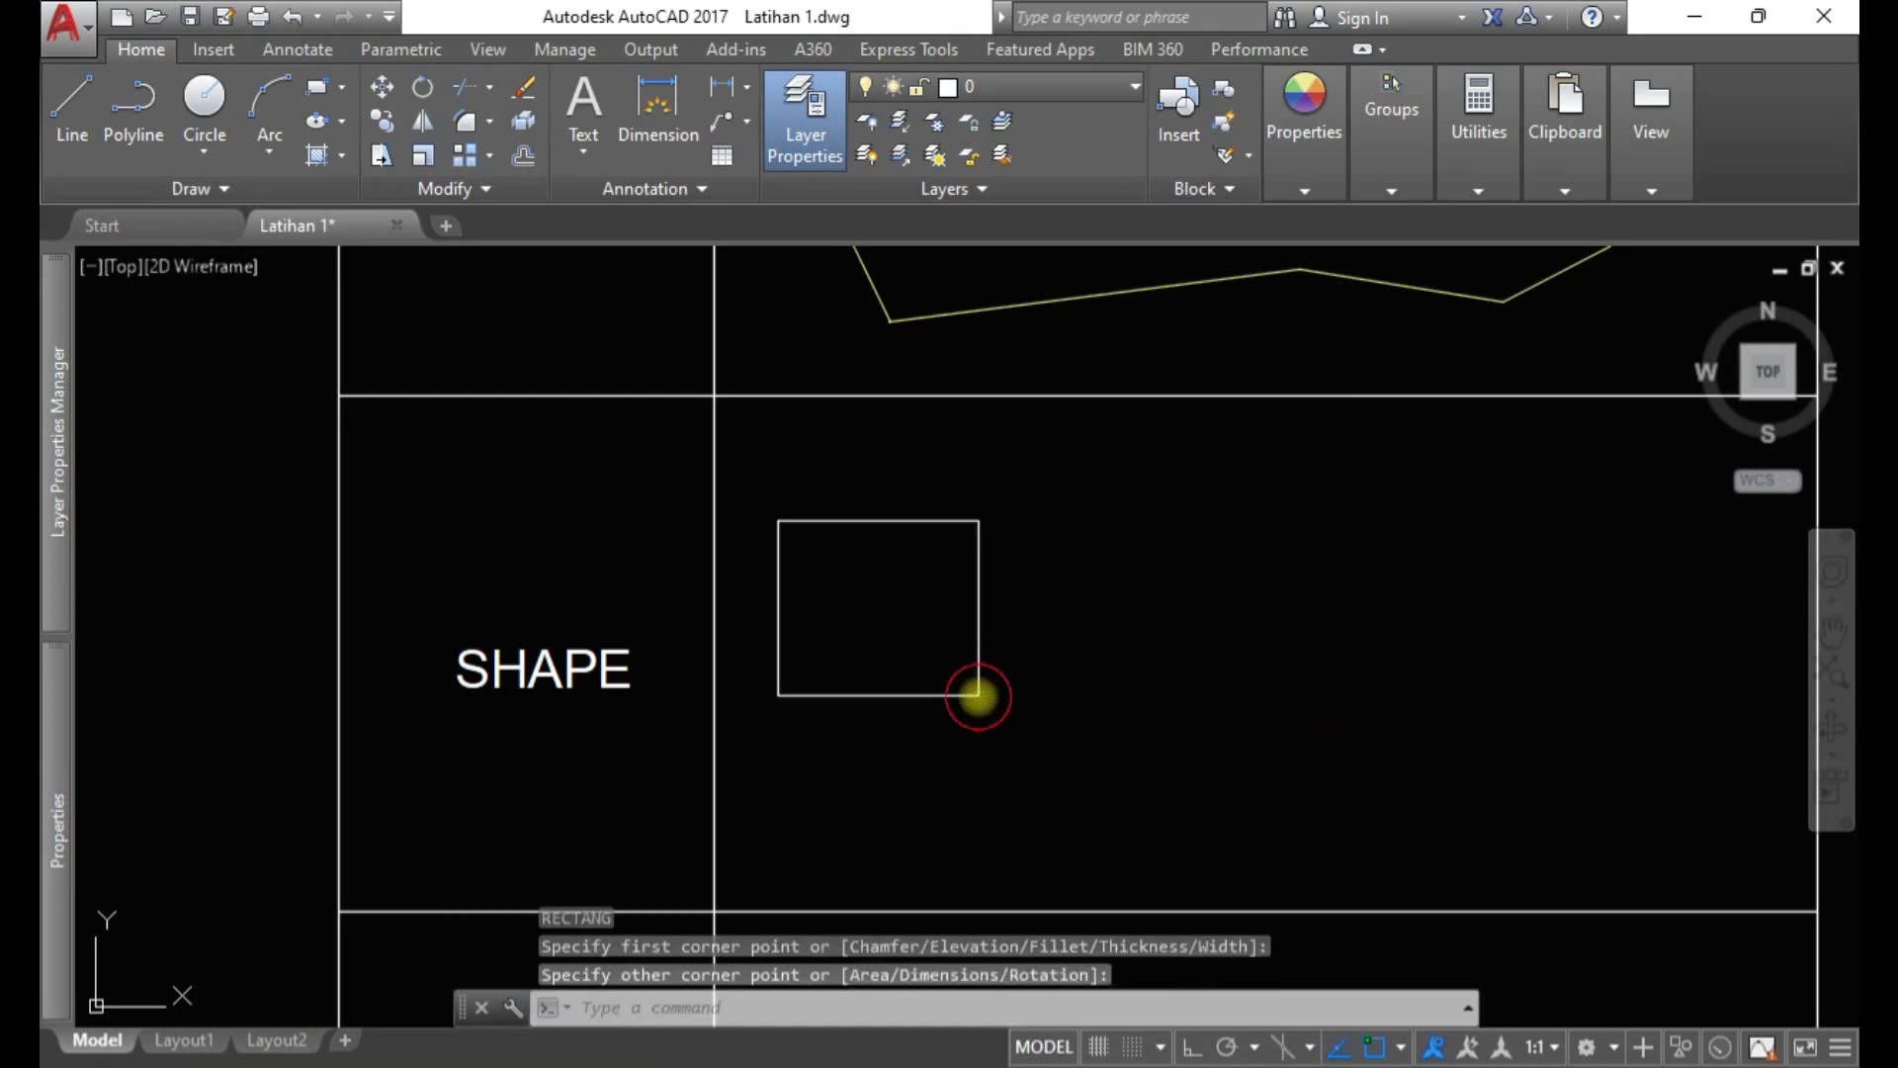
{"action": "key", "text": "Escape"}
{"action": "key", "text": "Escape"}
Set the rectangle's colour to the green swatch 88,186,72 and clear the selection
{"action": "left_click", "coordinate": [978, 618]}
{"action": "left_click", "coordinate": [1295, 113]}
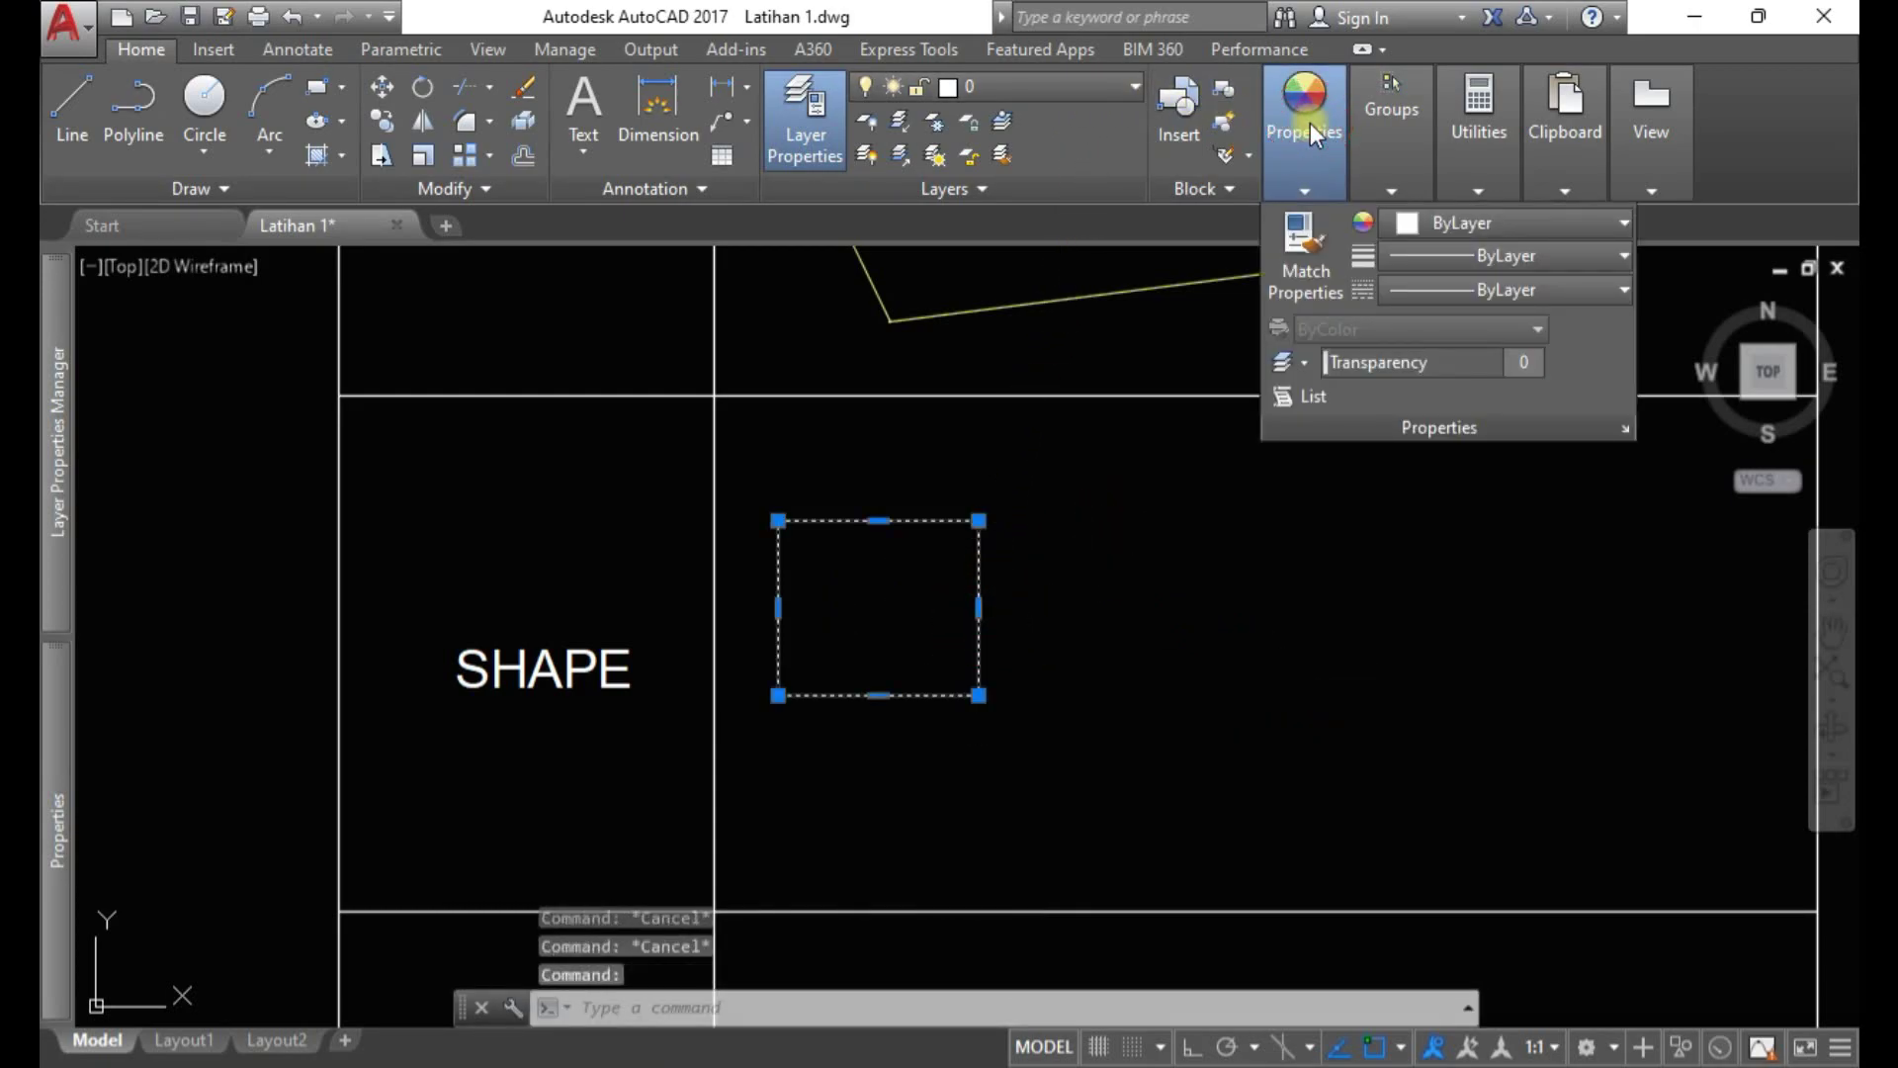
{"action": "left_click", "coordinate": [1519, 225]}
{"action": "left_click", "coordinate": [1598, 394]}
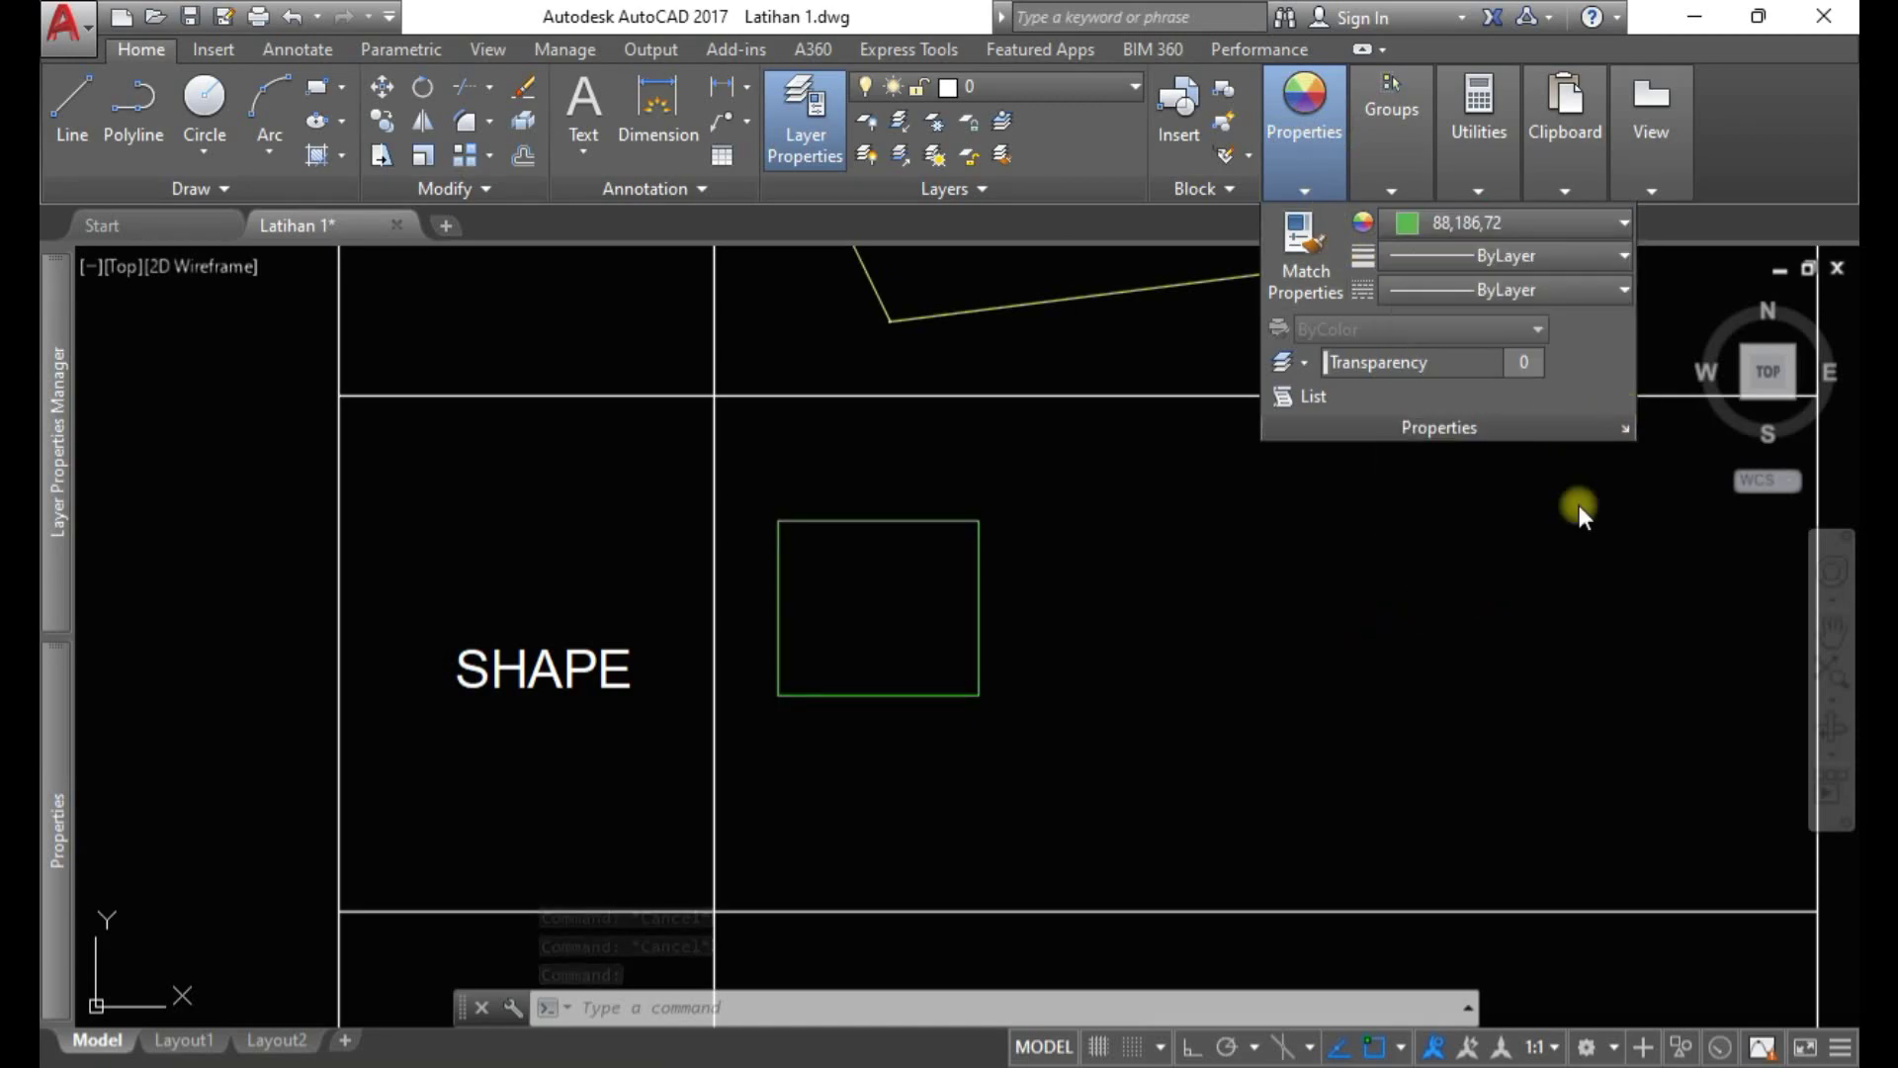
{"action": "key", "text": "Escape"}
{"action": "scroll", "coordinate": [1143, 613], "scroll_direction": "down", "scroll_amount": 5}
{"action": "middle_click_drag", "start_coordinate": [1144, 628], "coordinate": [1070, 672]}
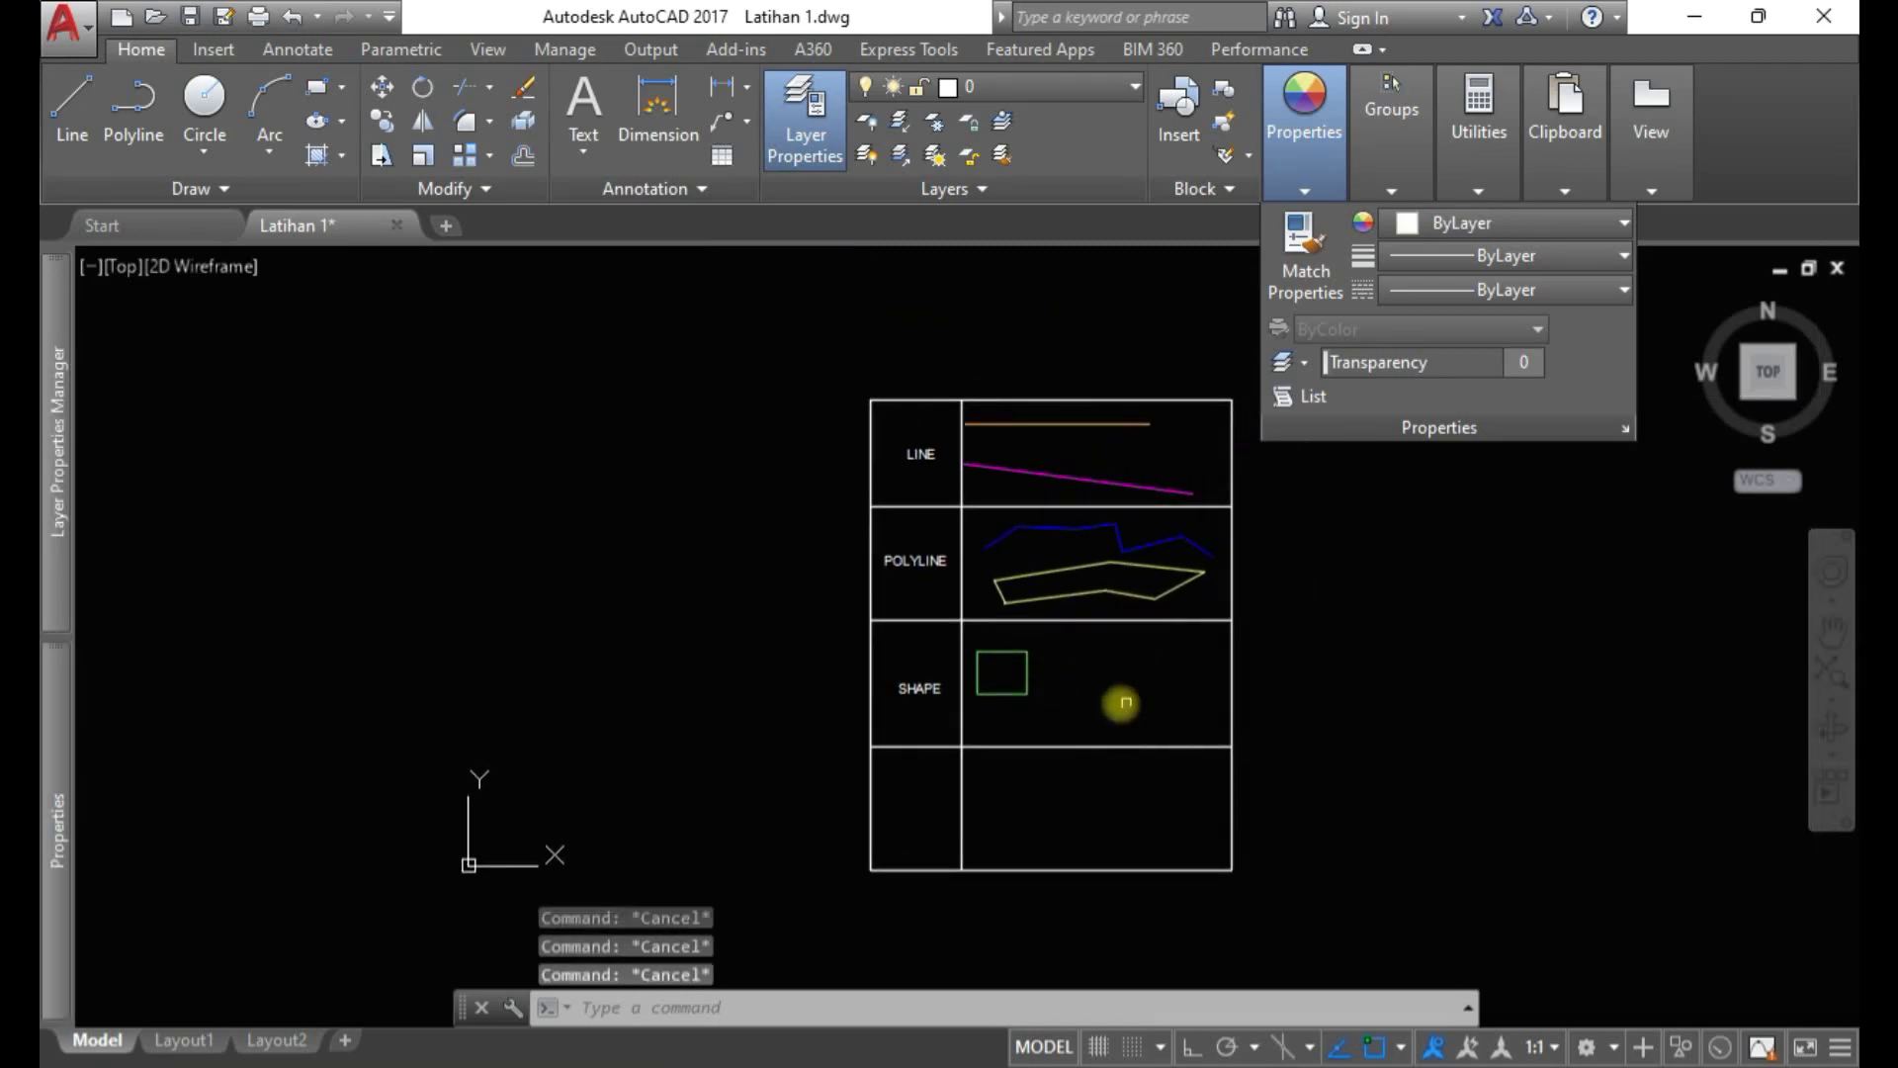
Draw an 8-sided polygon inscribed in a circle of about 19 units radius, beside the green rectangle in the SHAPE row
{"action": "scroll", "coordinate": [1118, 700], "scroll_direction": "up", "scroll_amount": 6}
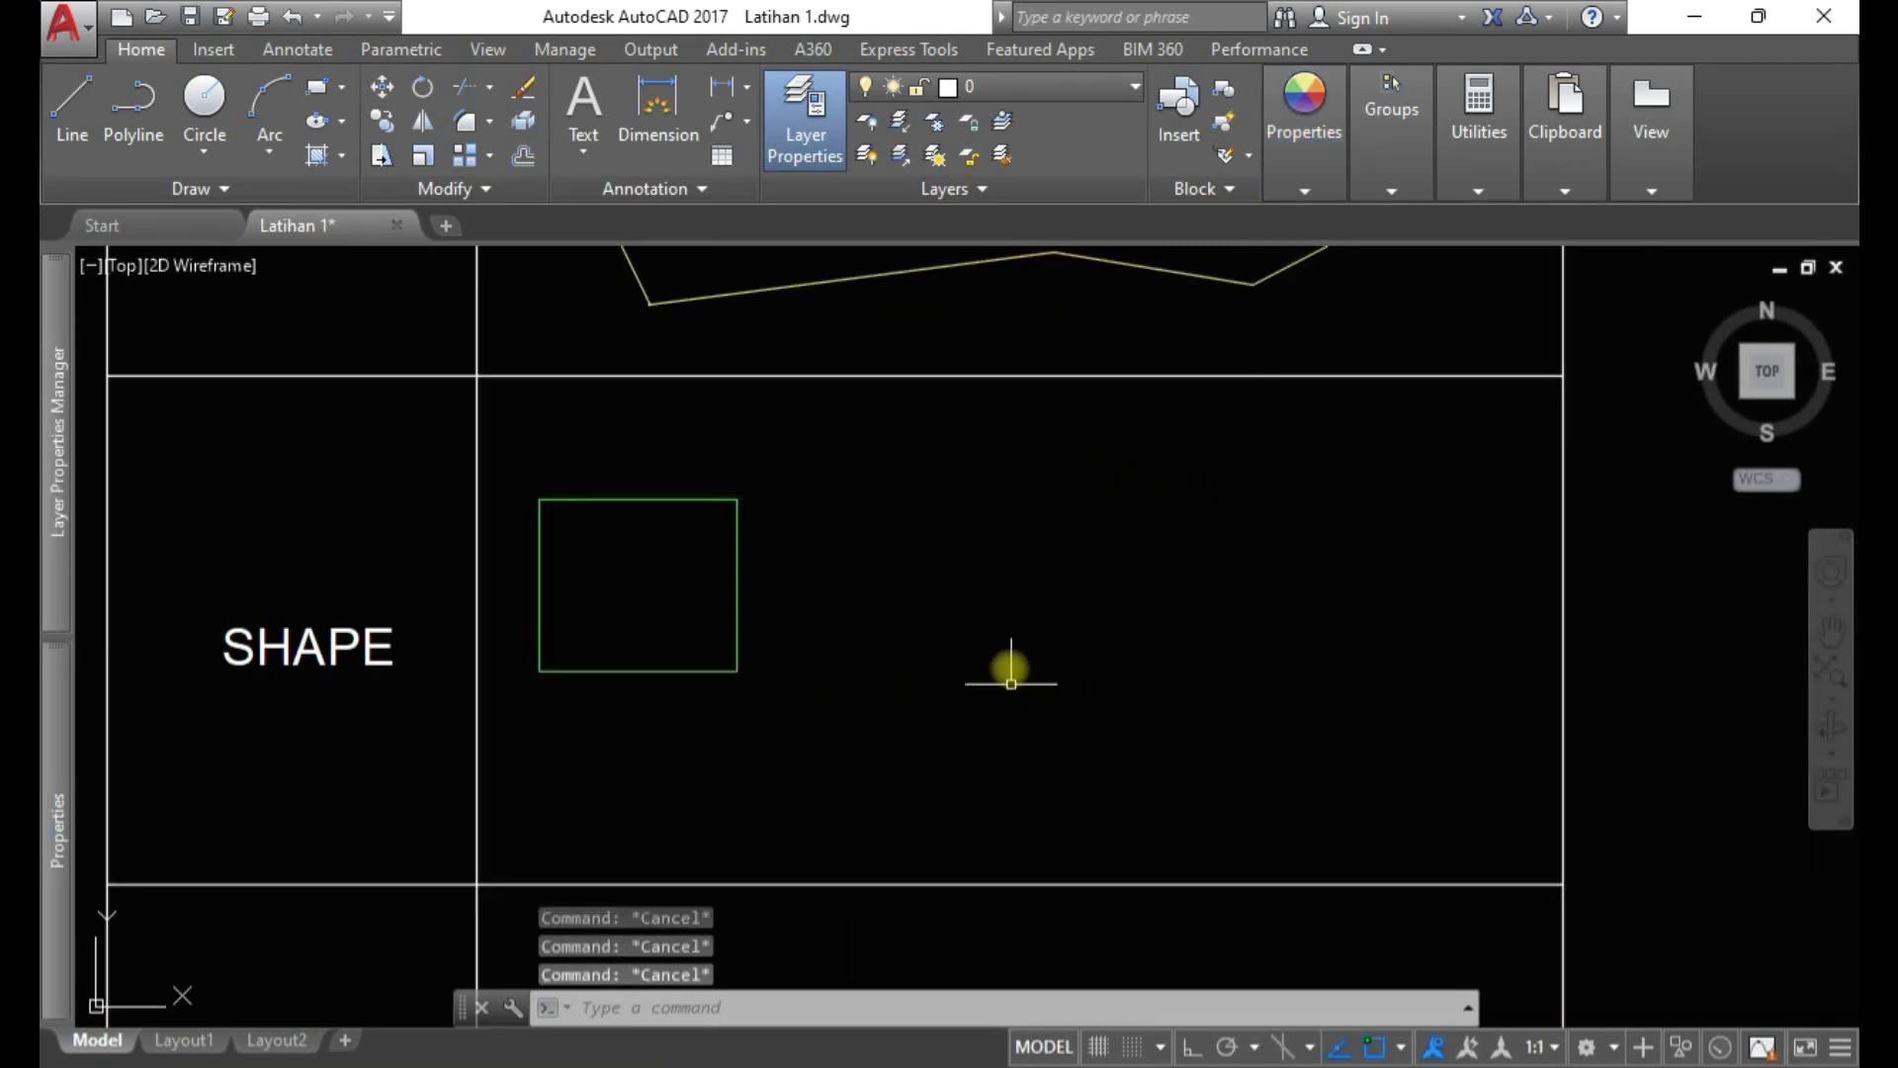
{"action": "left_click", "coordinate": [339, 87]}
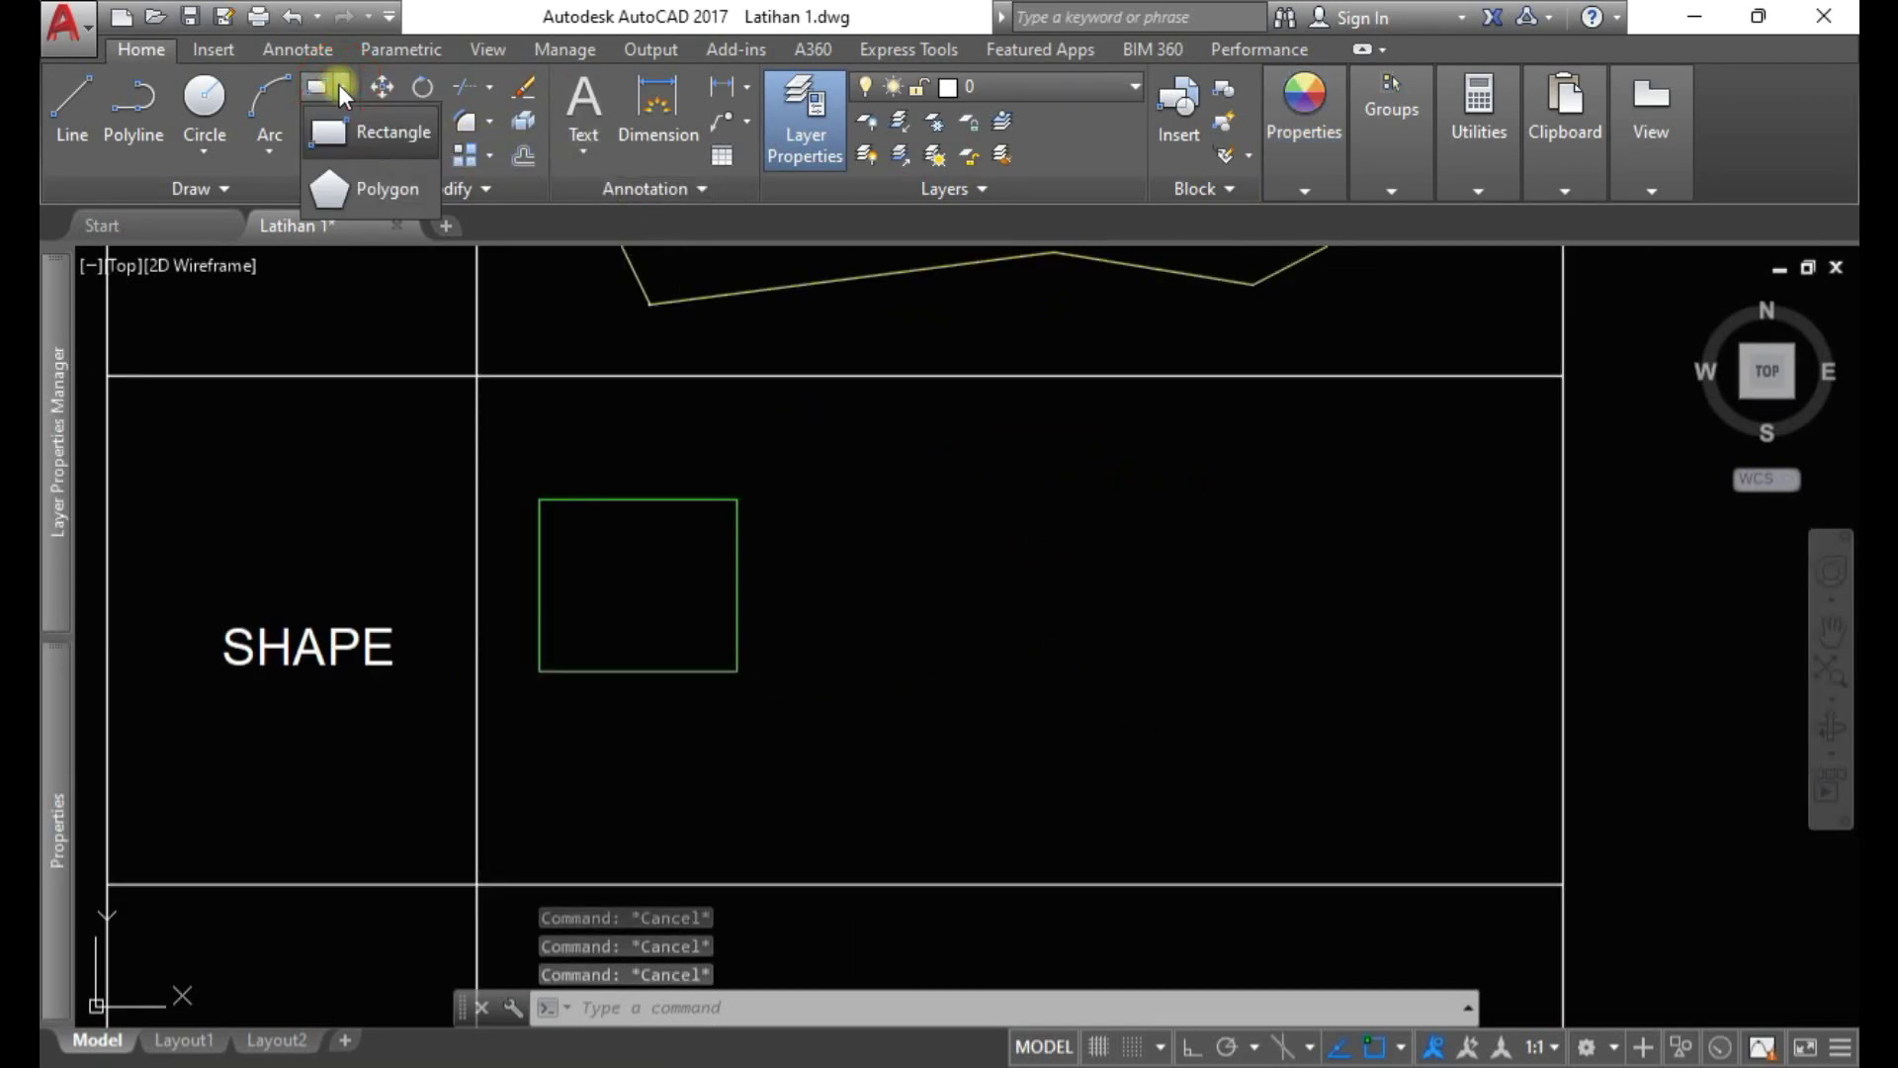
{"action": "left_click", "coordinate": [382, 192]}
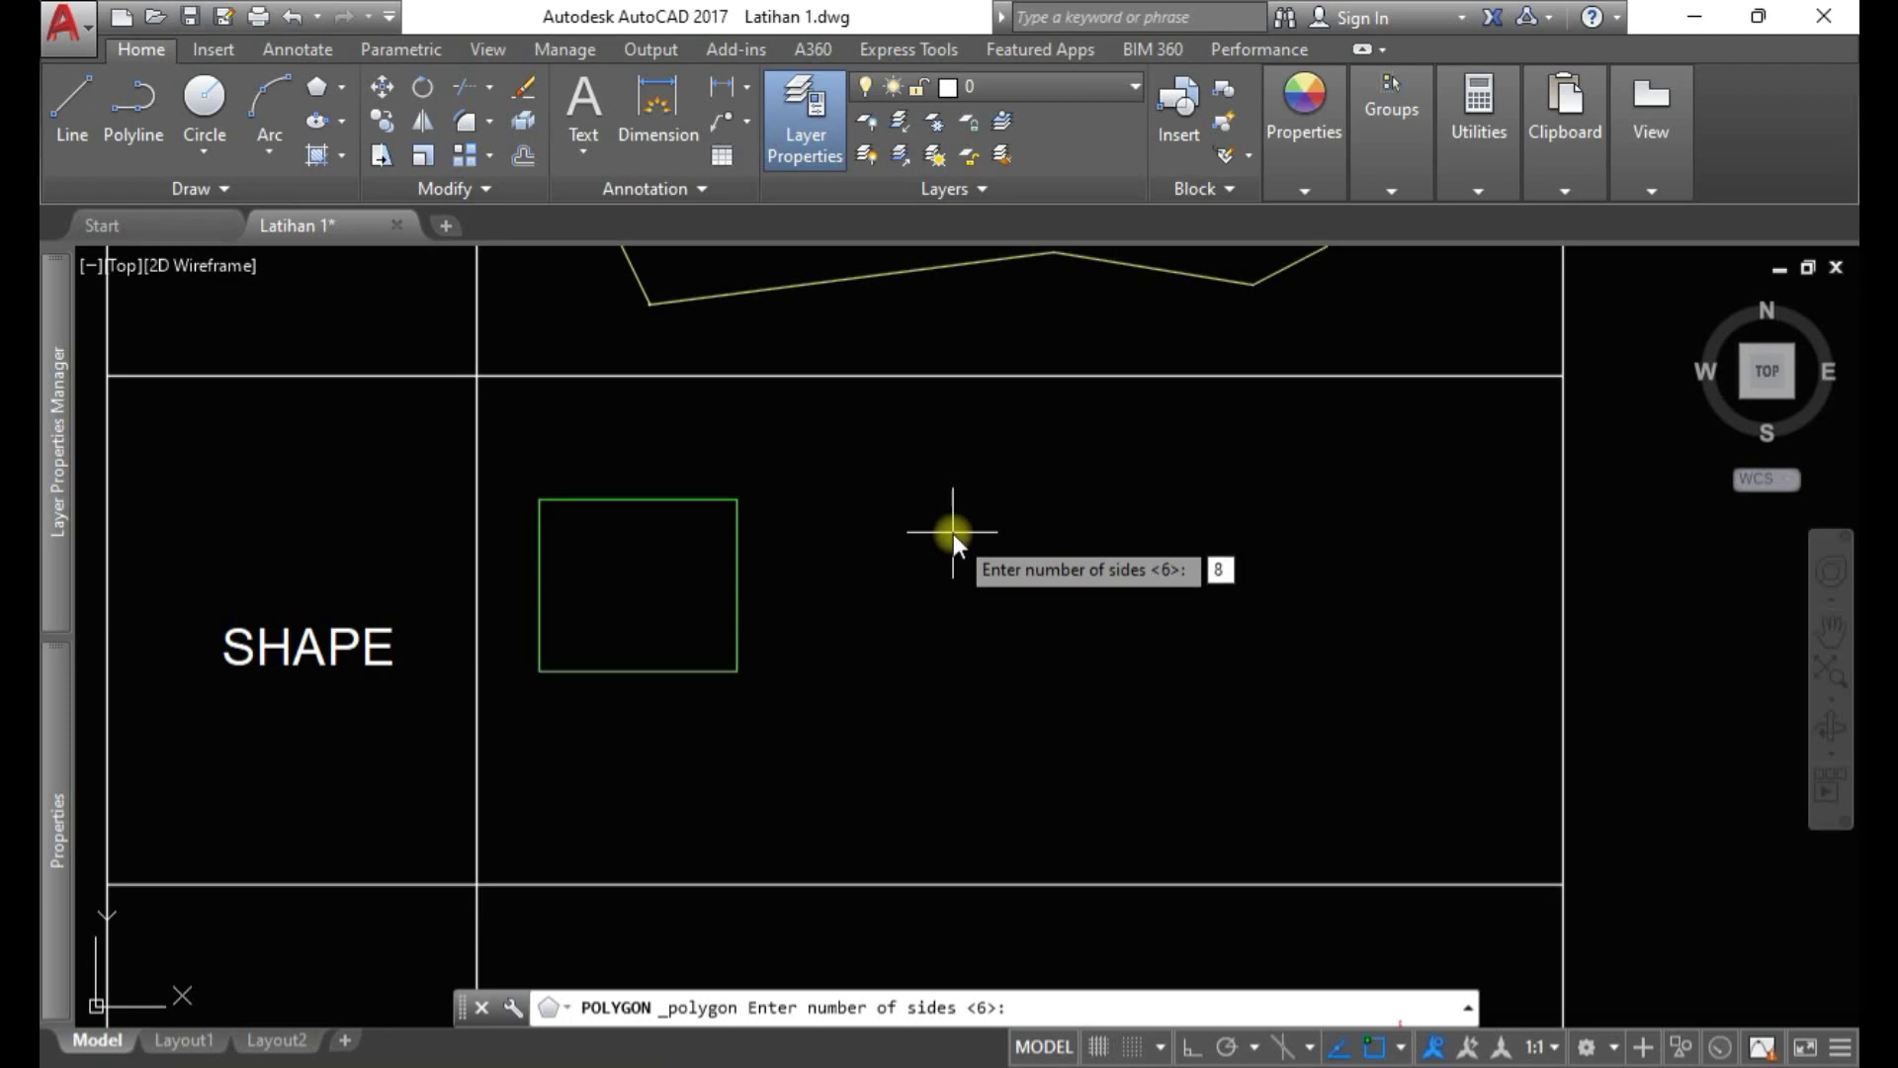
{"action": "key", "text": "Return"}
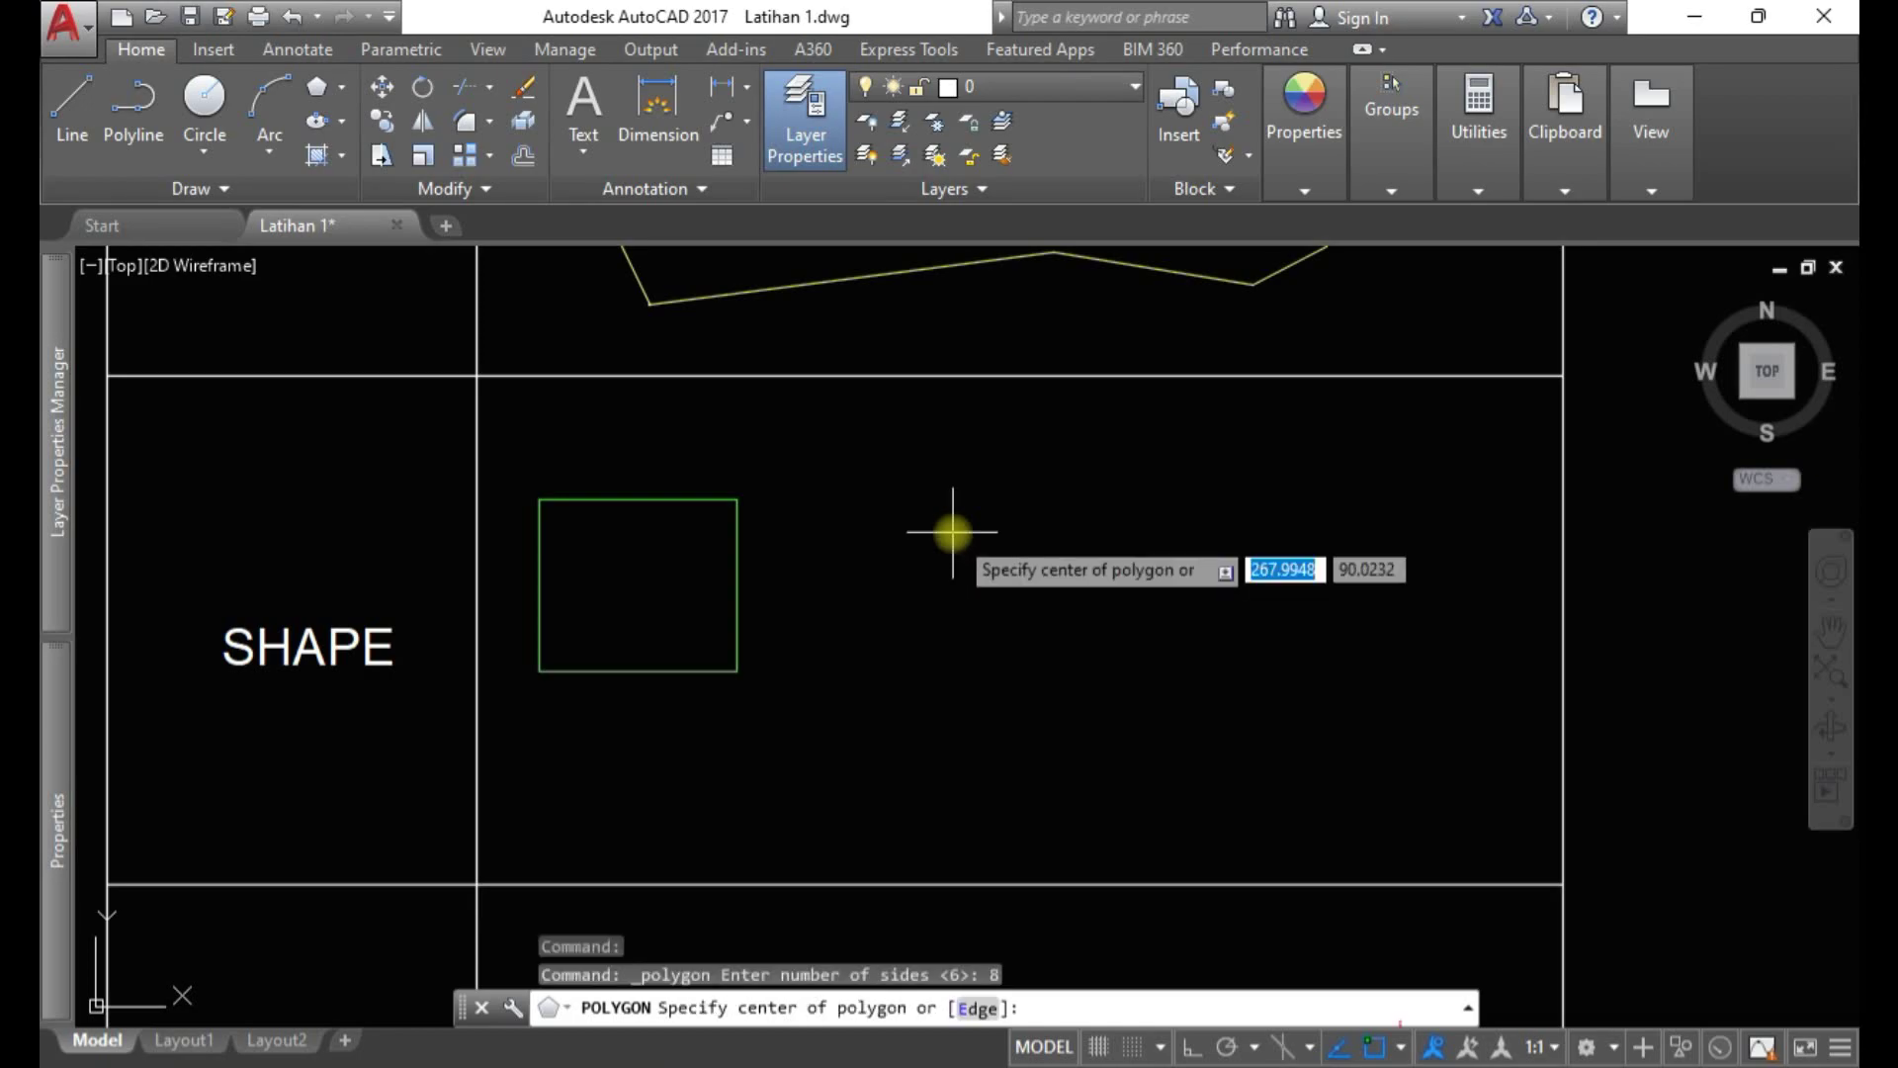
{"action": "left_click", "coordinate": [927, 587]}
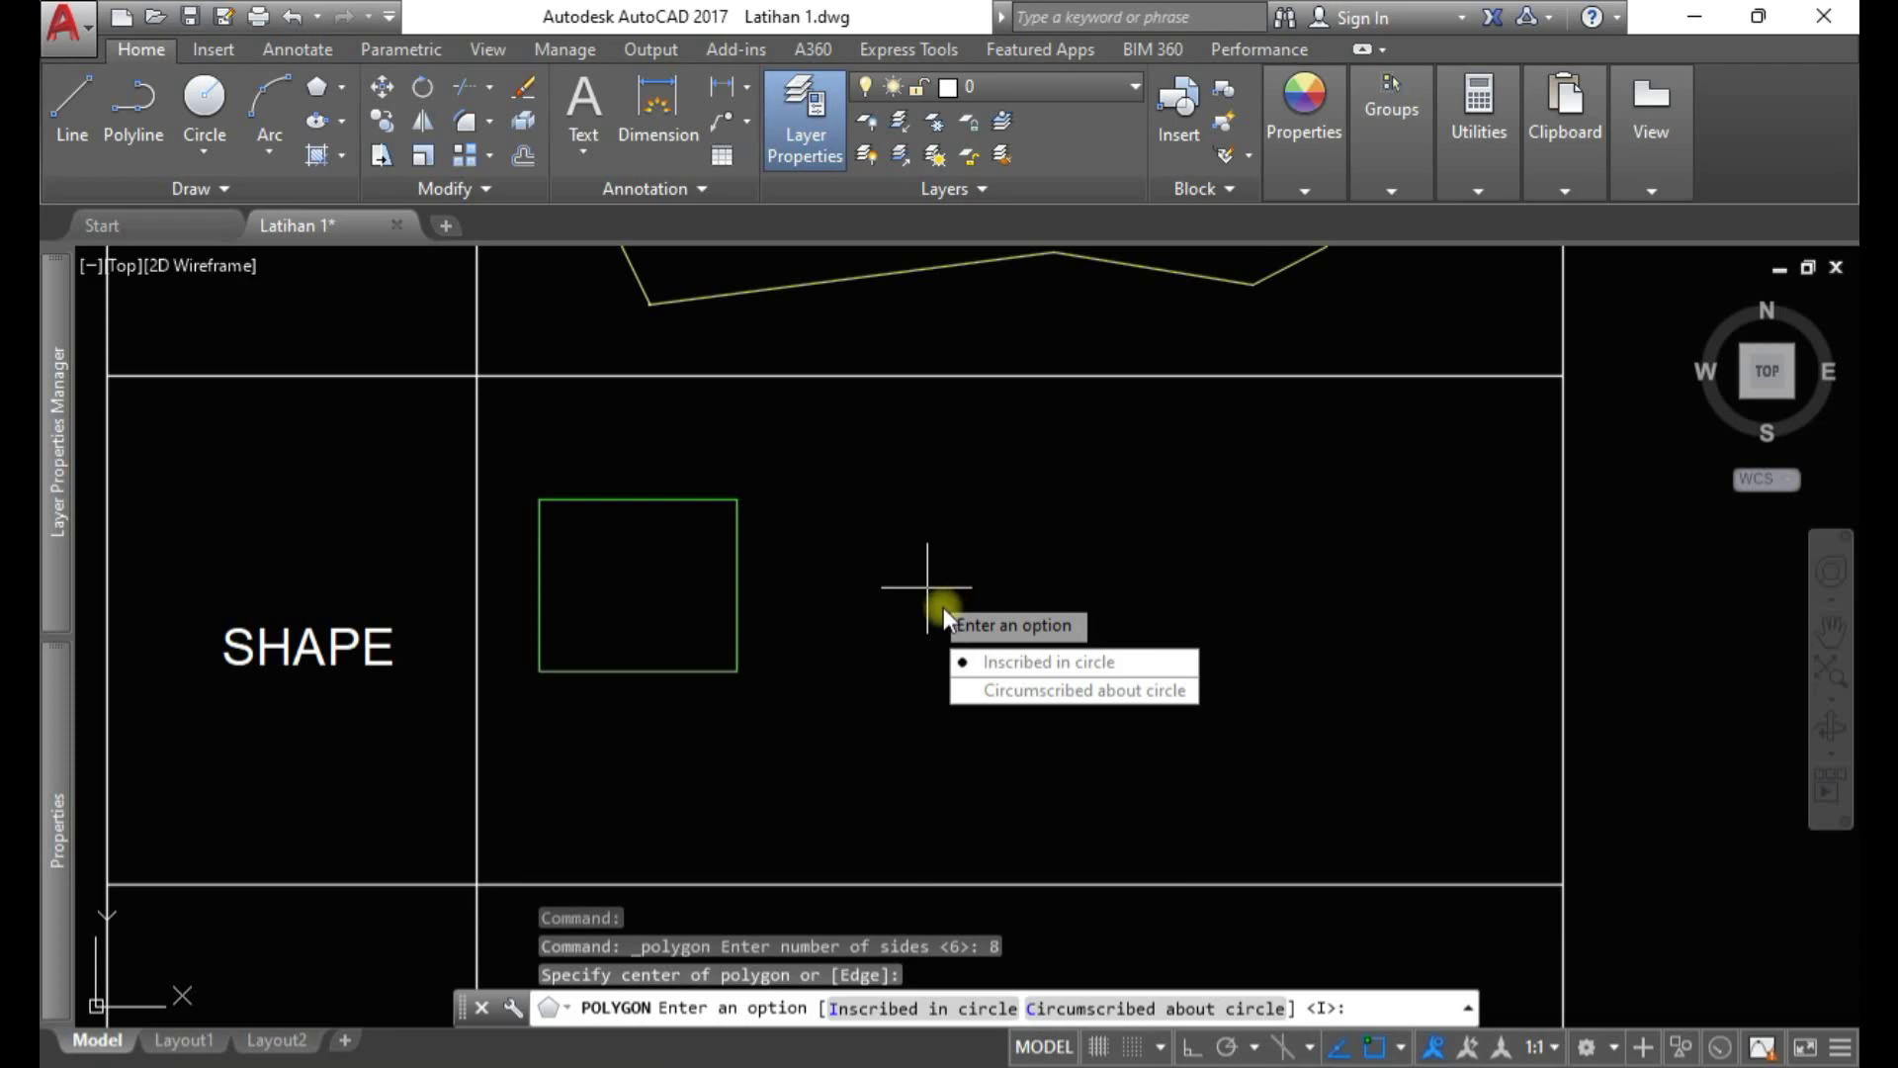
{"action": "key", "text": "Return"}
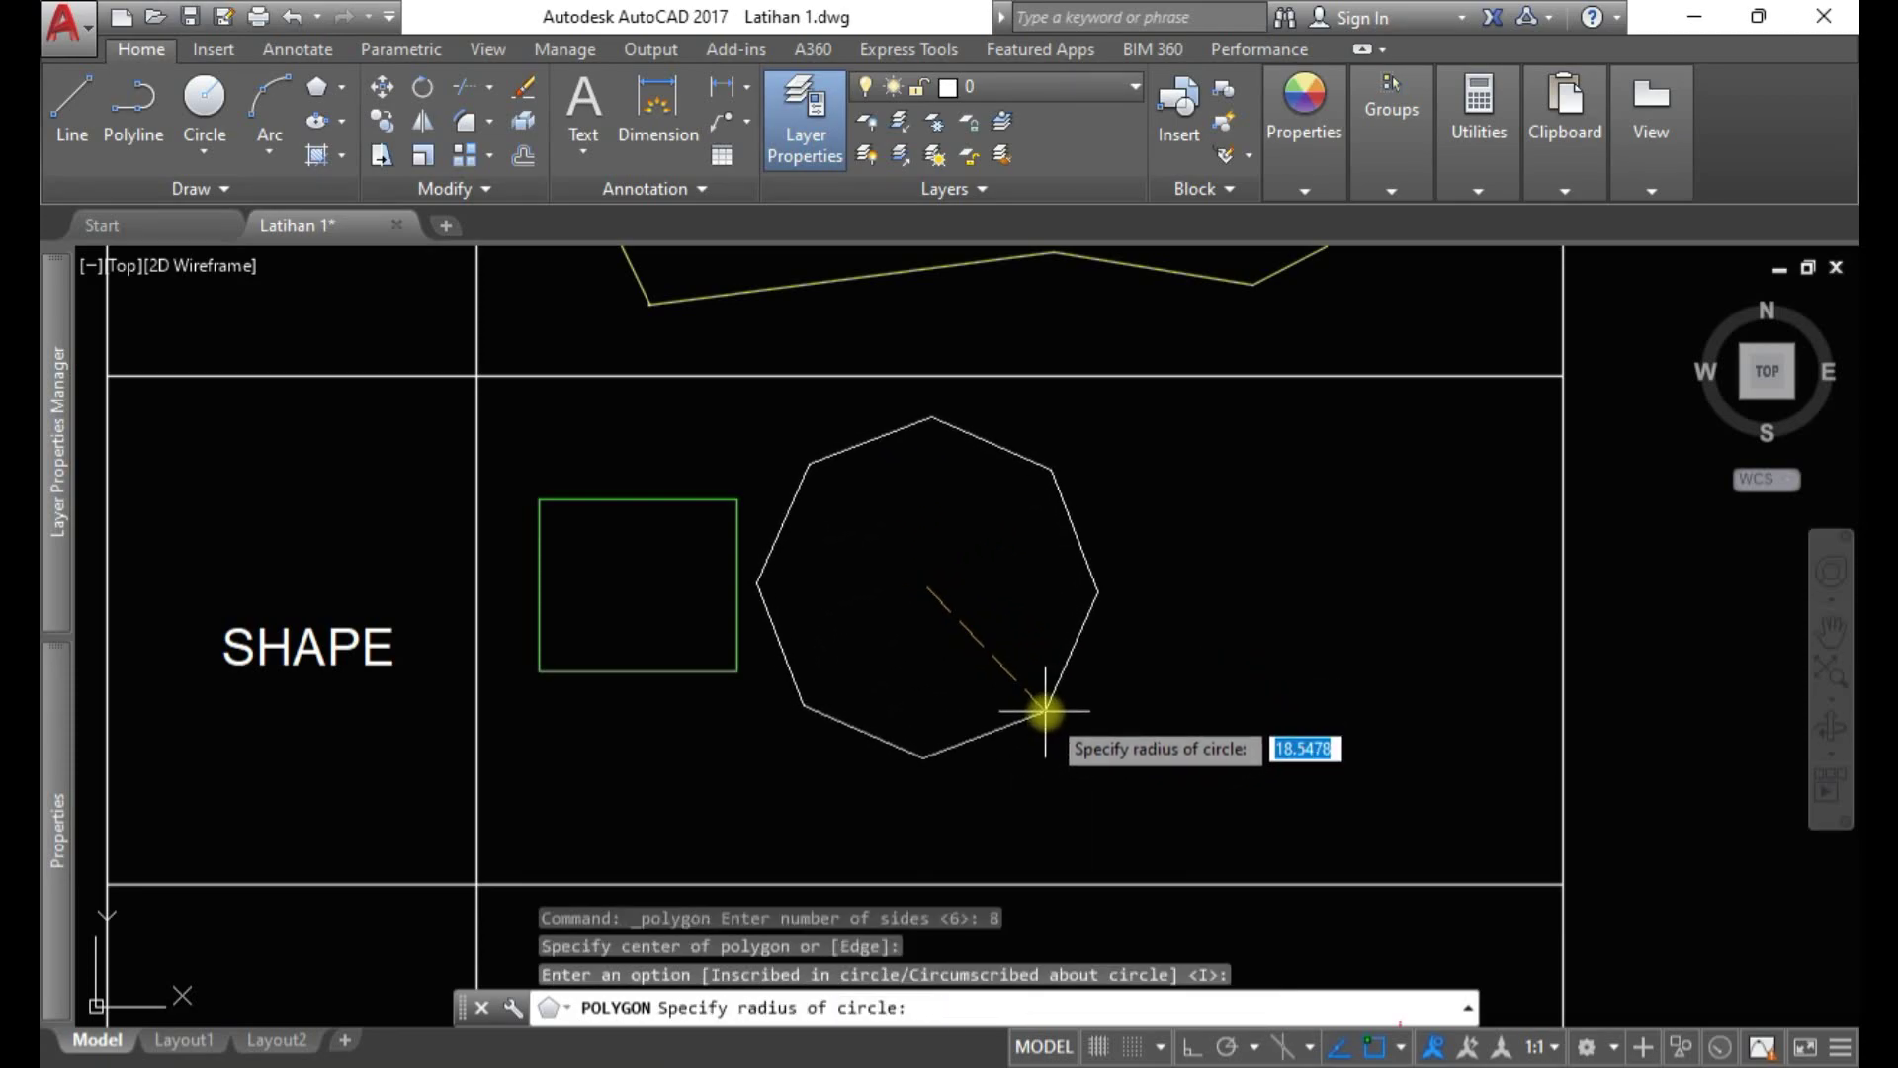
{"action": "left_click", "coordinate": [1048, 710]}
{"action": "key", "text": "Return"}
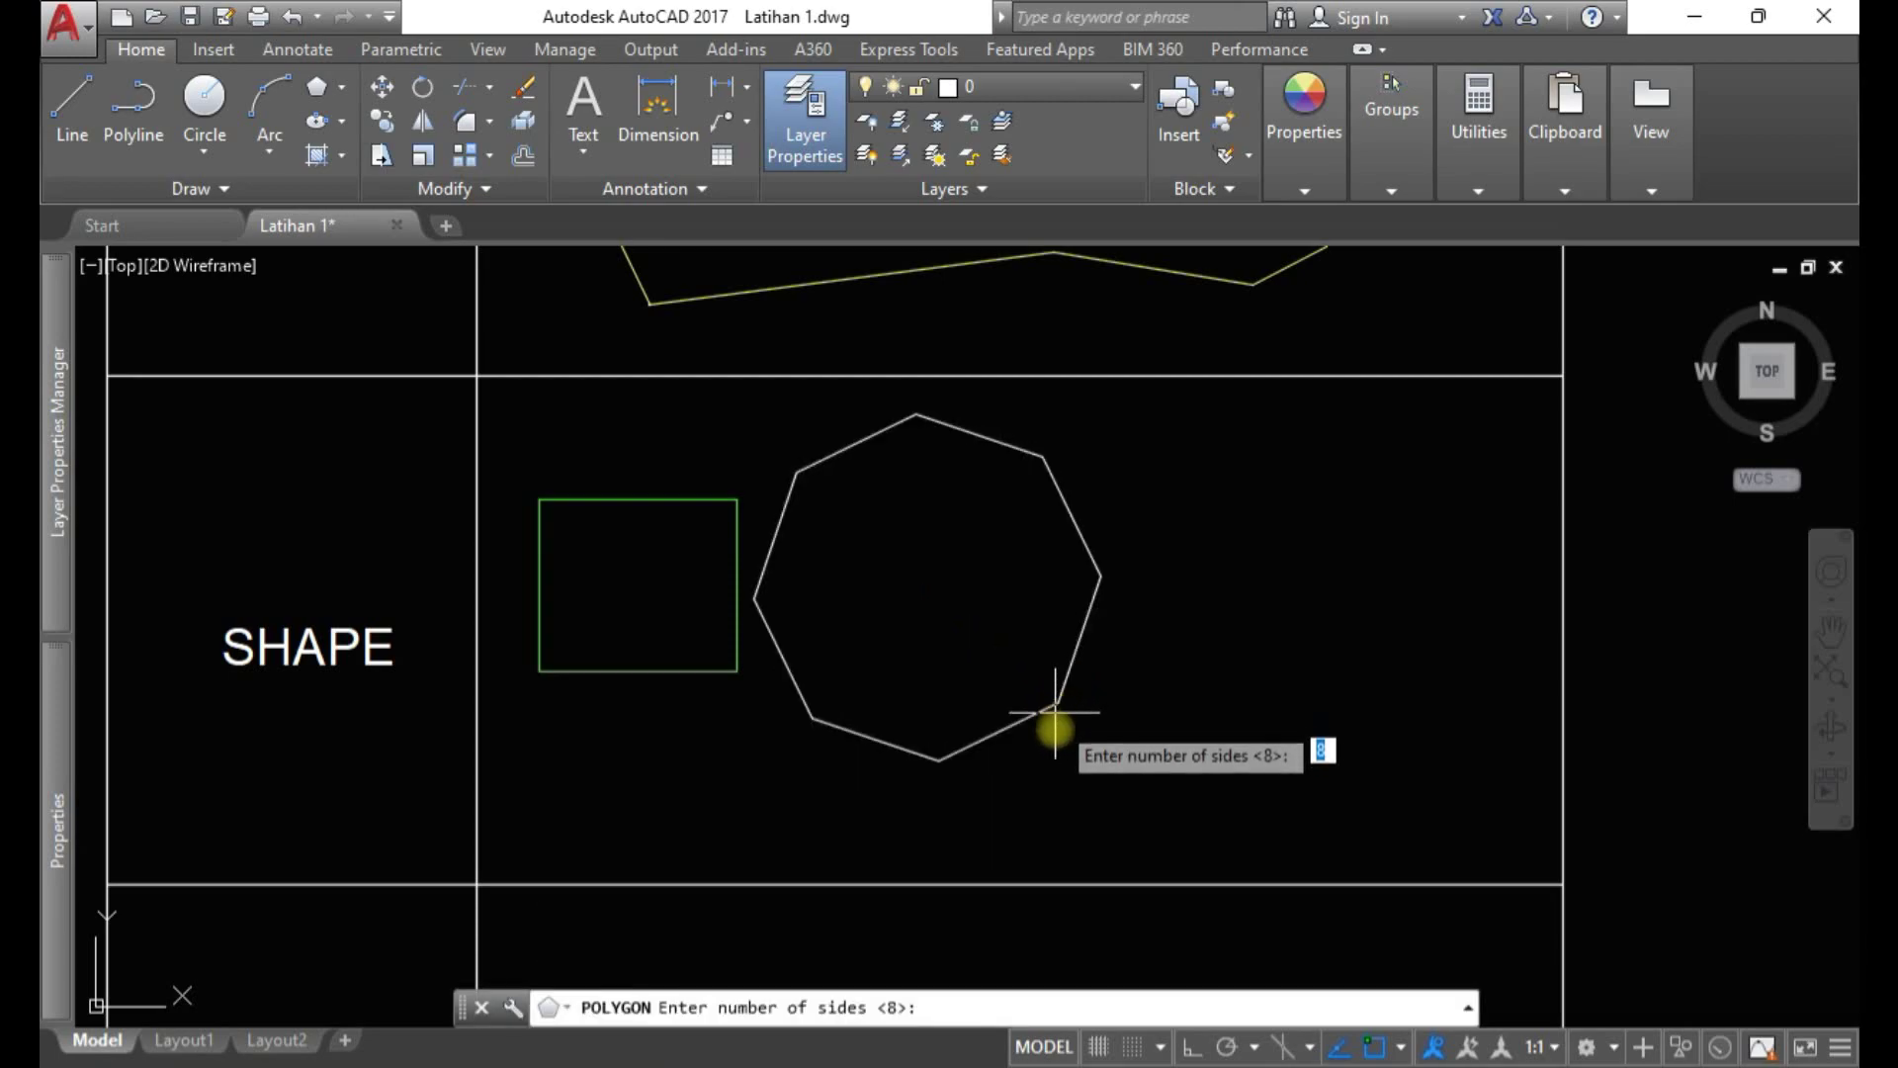
{"action": "key", "text": "Escape"}
{"action": "key", "text": "Escape"}
{"action": "key", "text": "Escape"}
Set the octagon's colour to the index colour Red and clear the selection
{"action": "left_click", "coordinate": [1038, 710]}
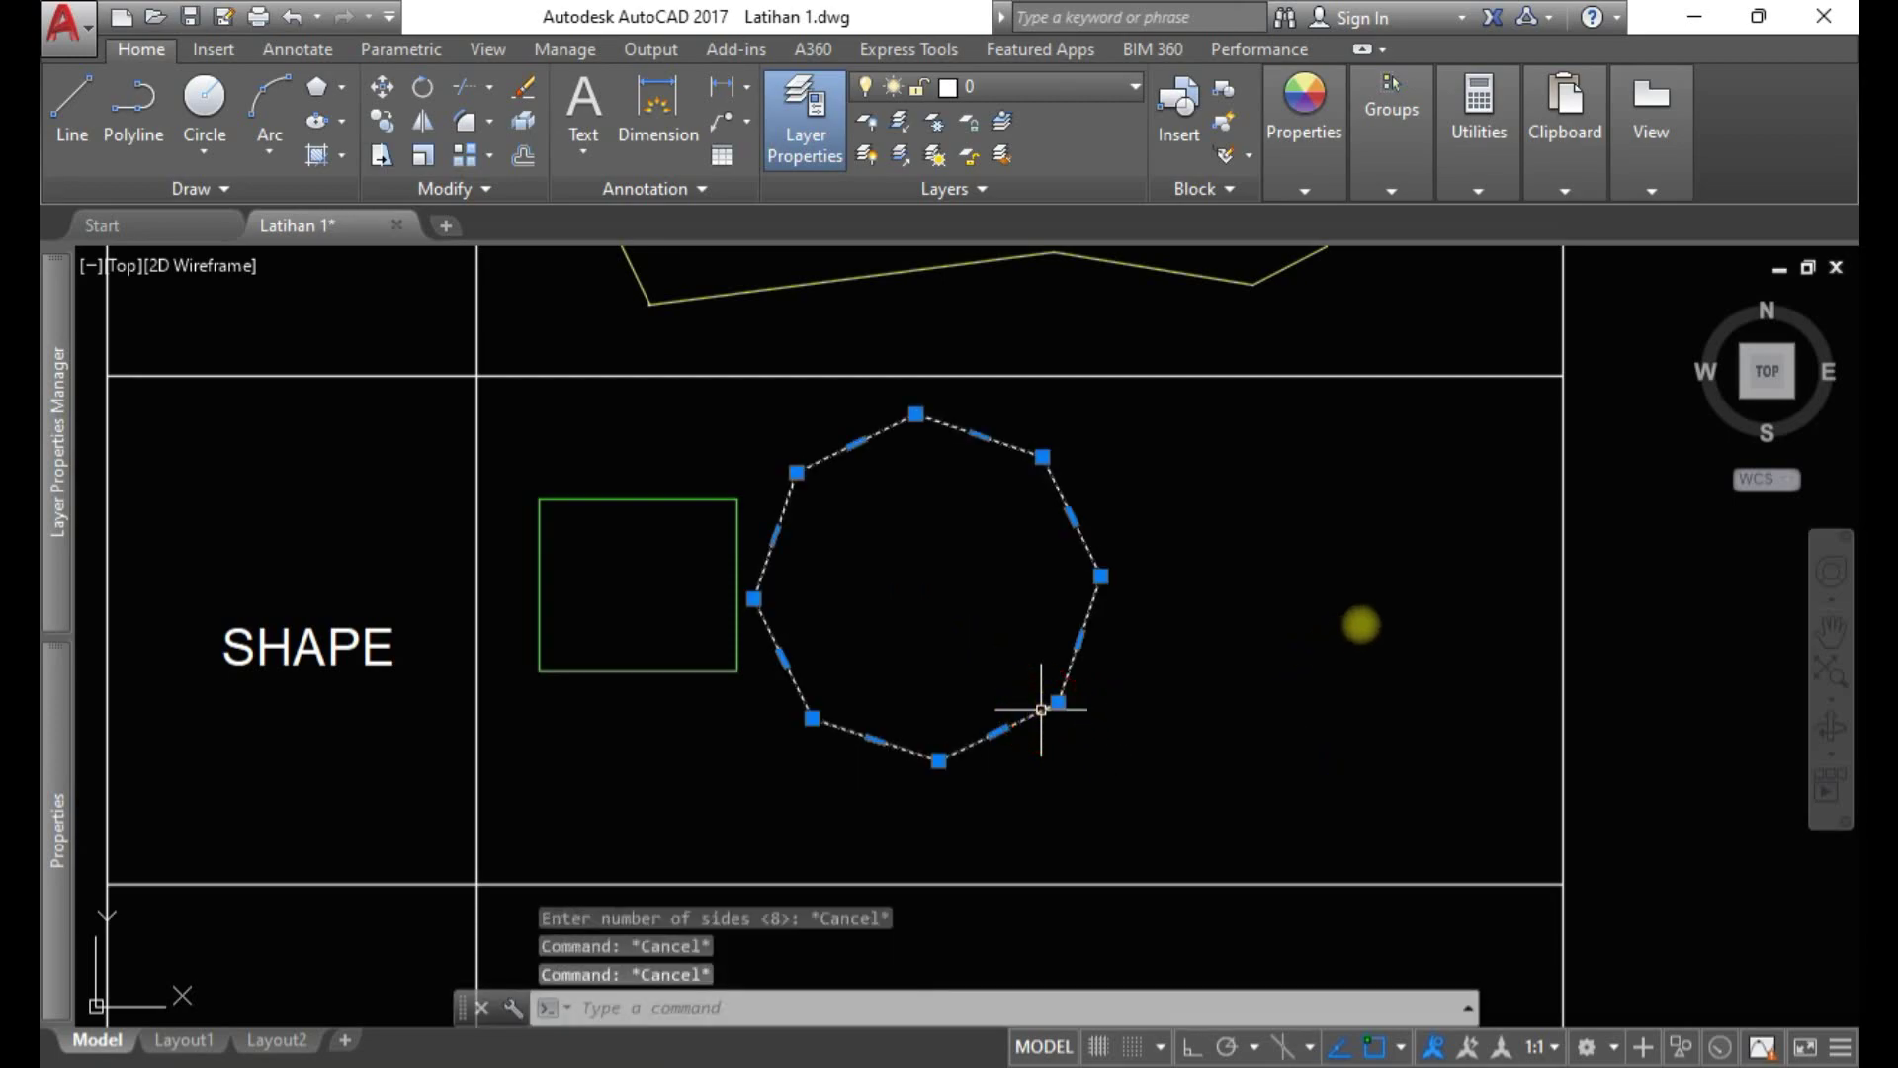
{"action": "left_click", "coordinate": [1305, 128]}
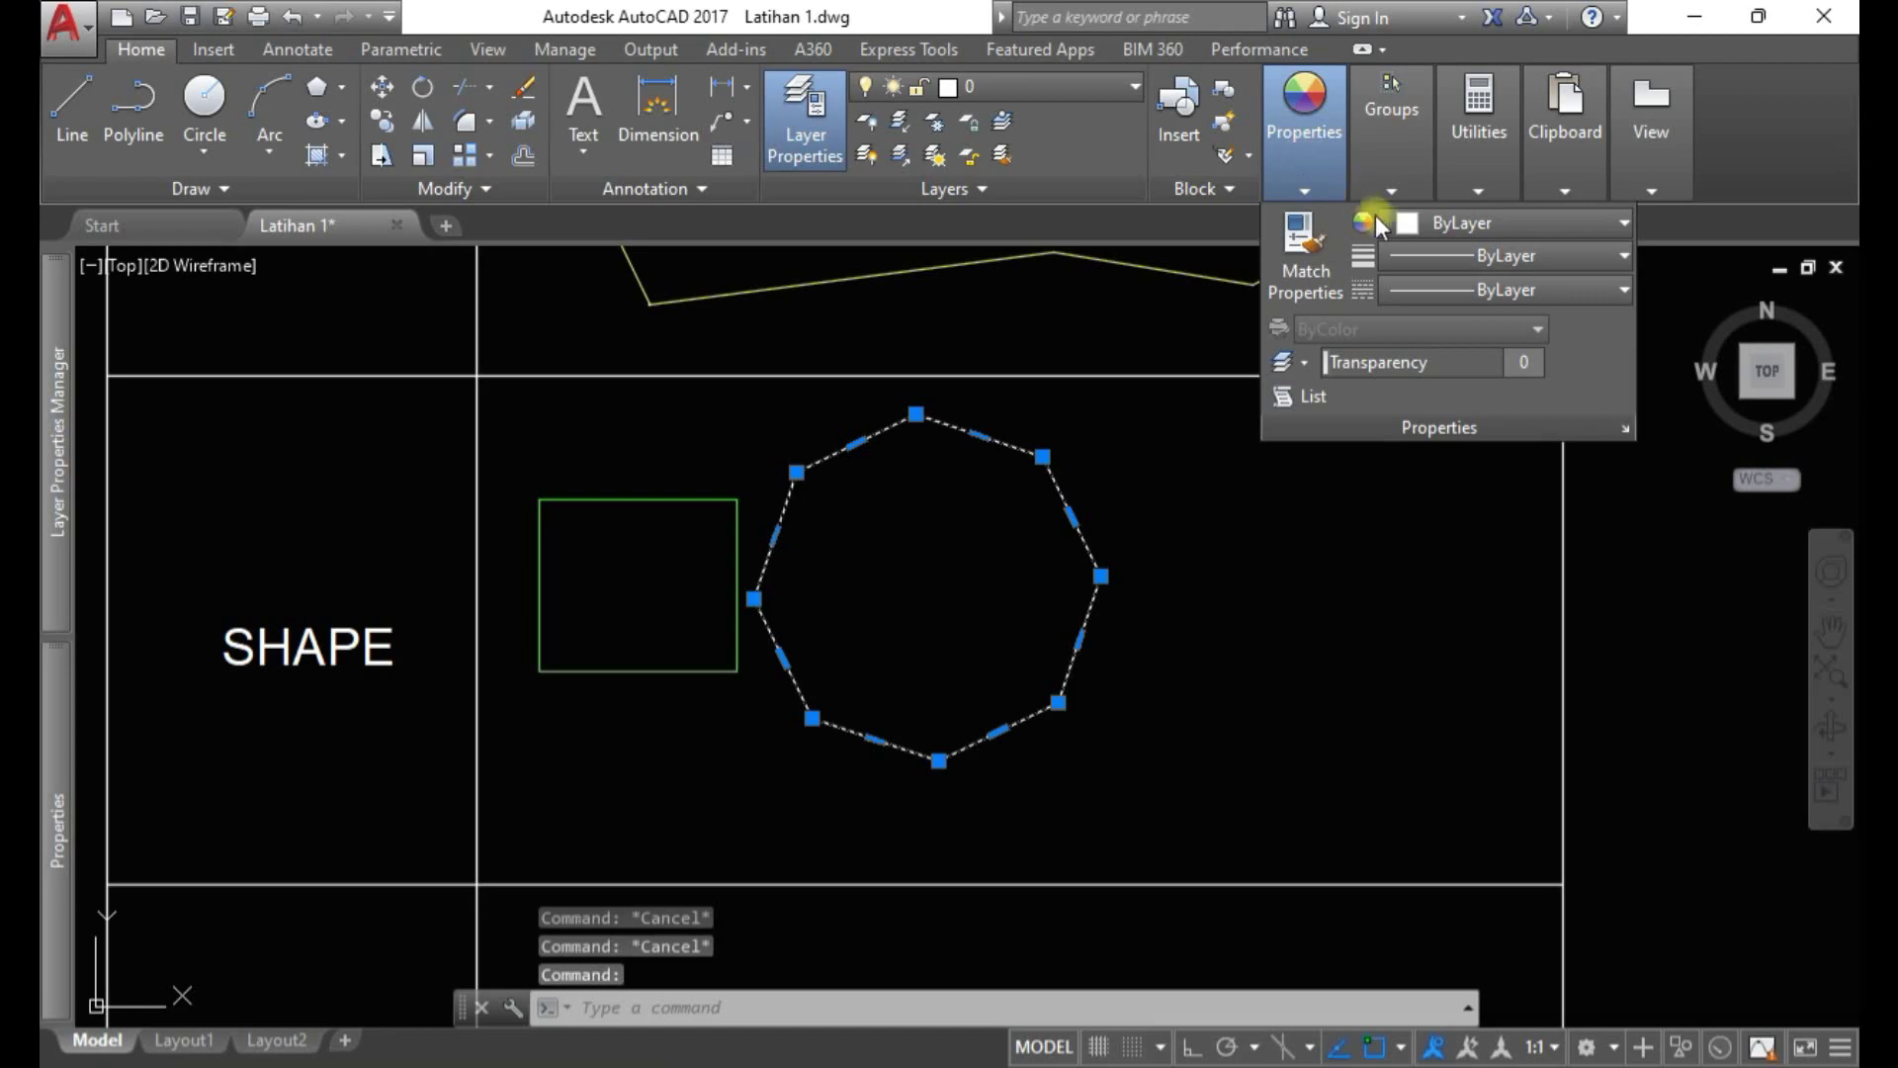
{"action": "left_click", "coordinate": [1601, 225]}
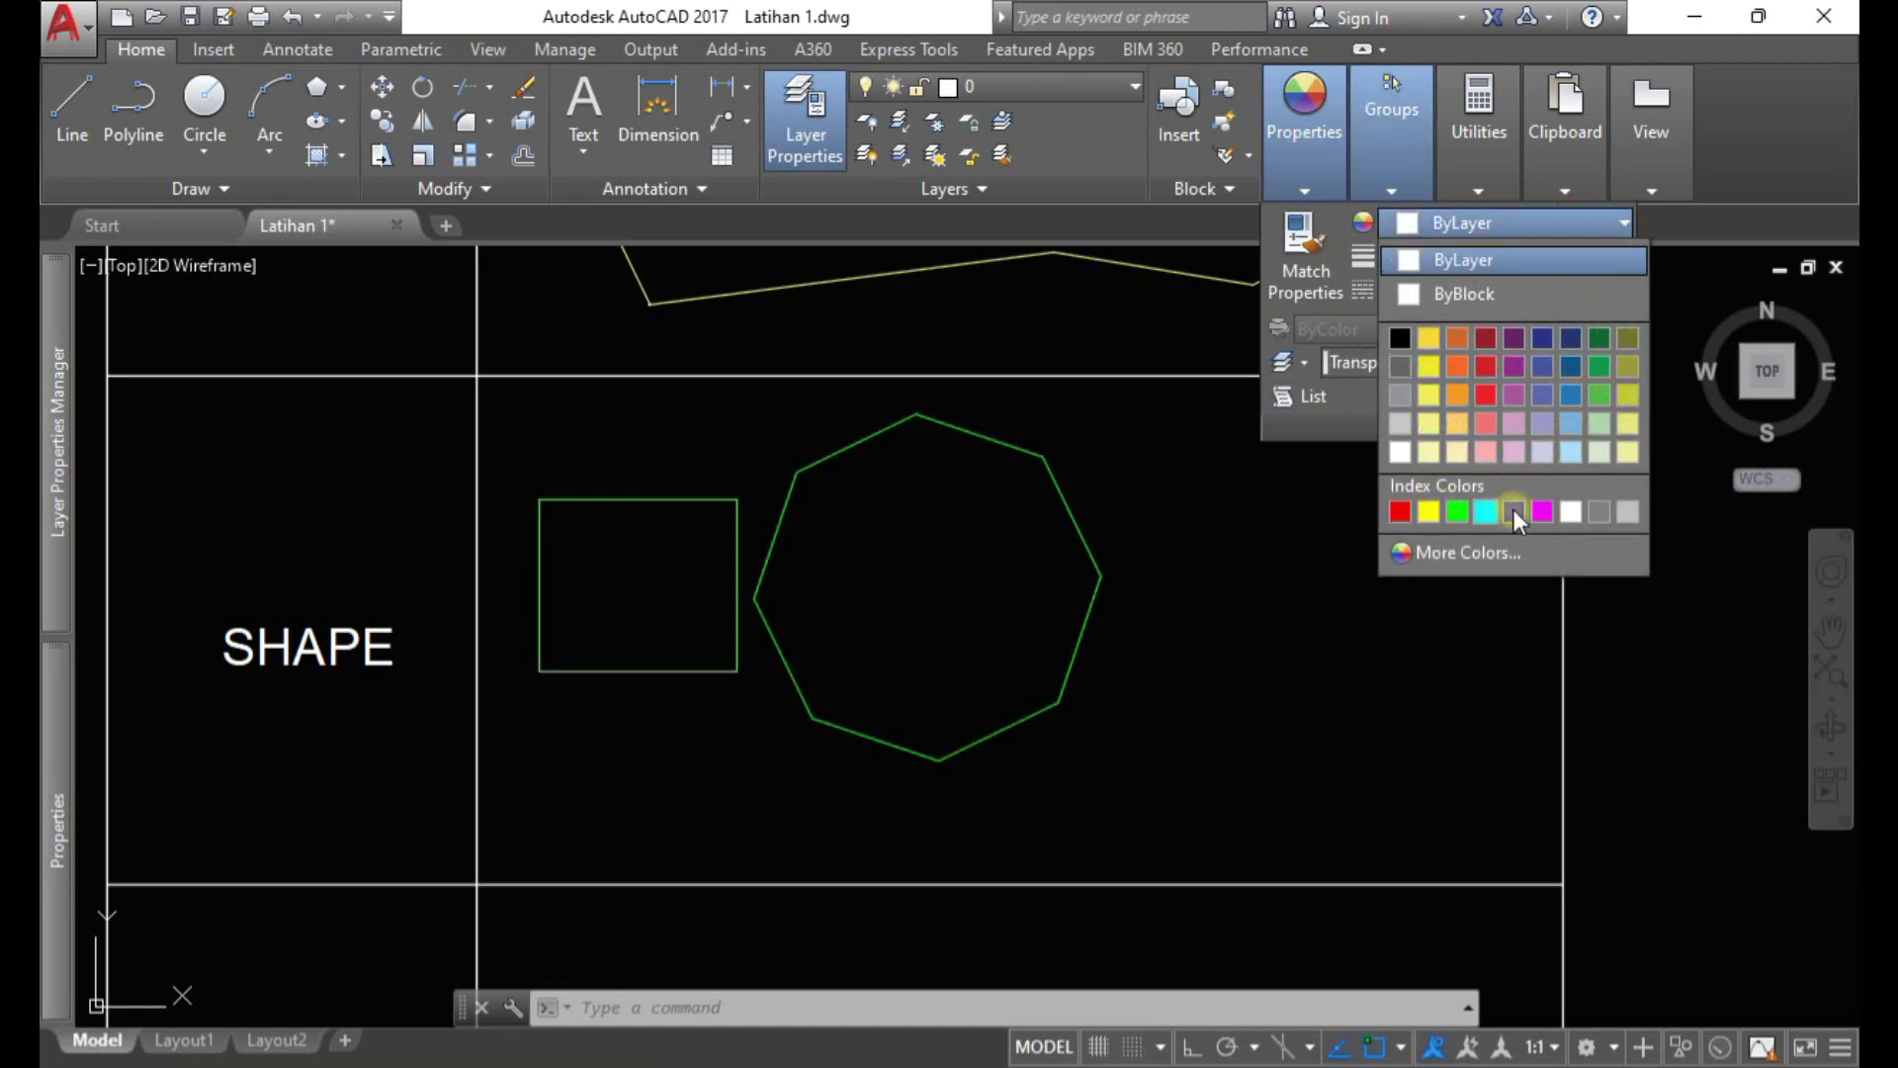
{"action": "left_click", "coordinate": [1400, 511]}
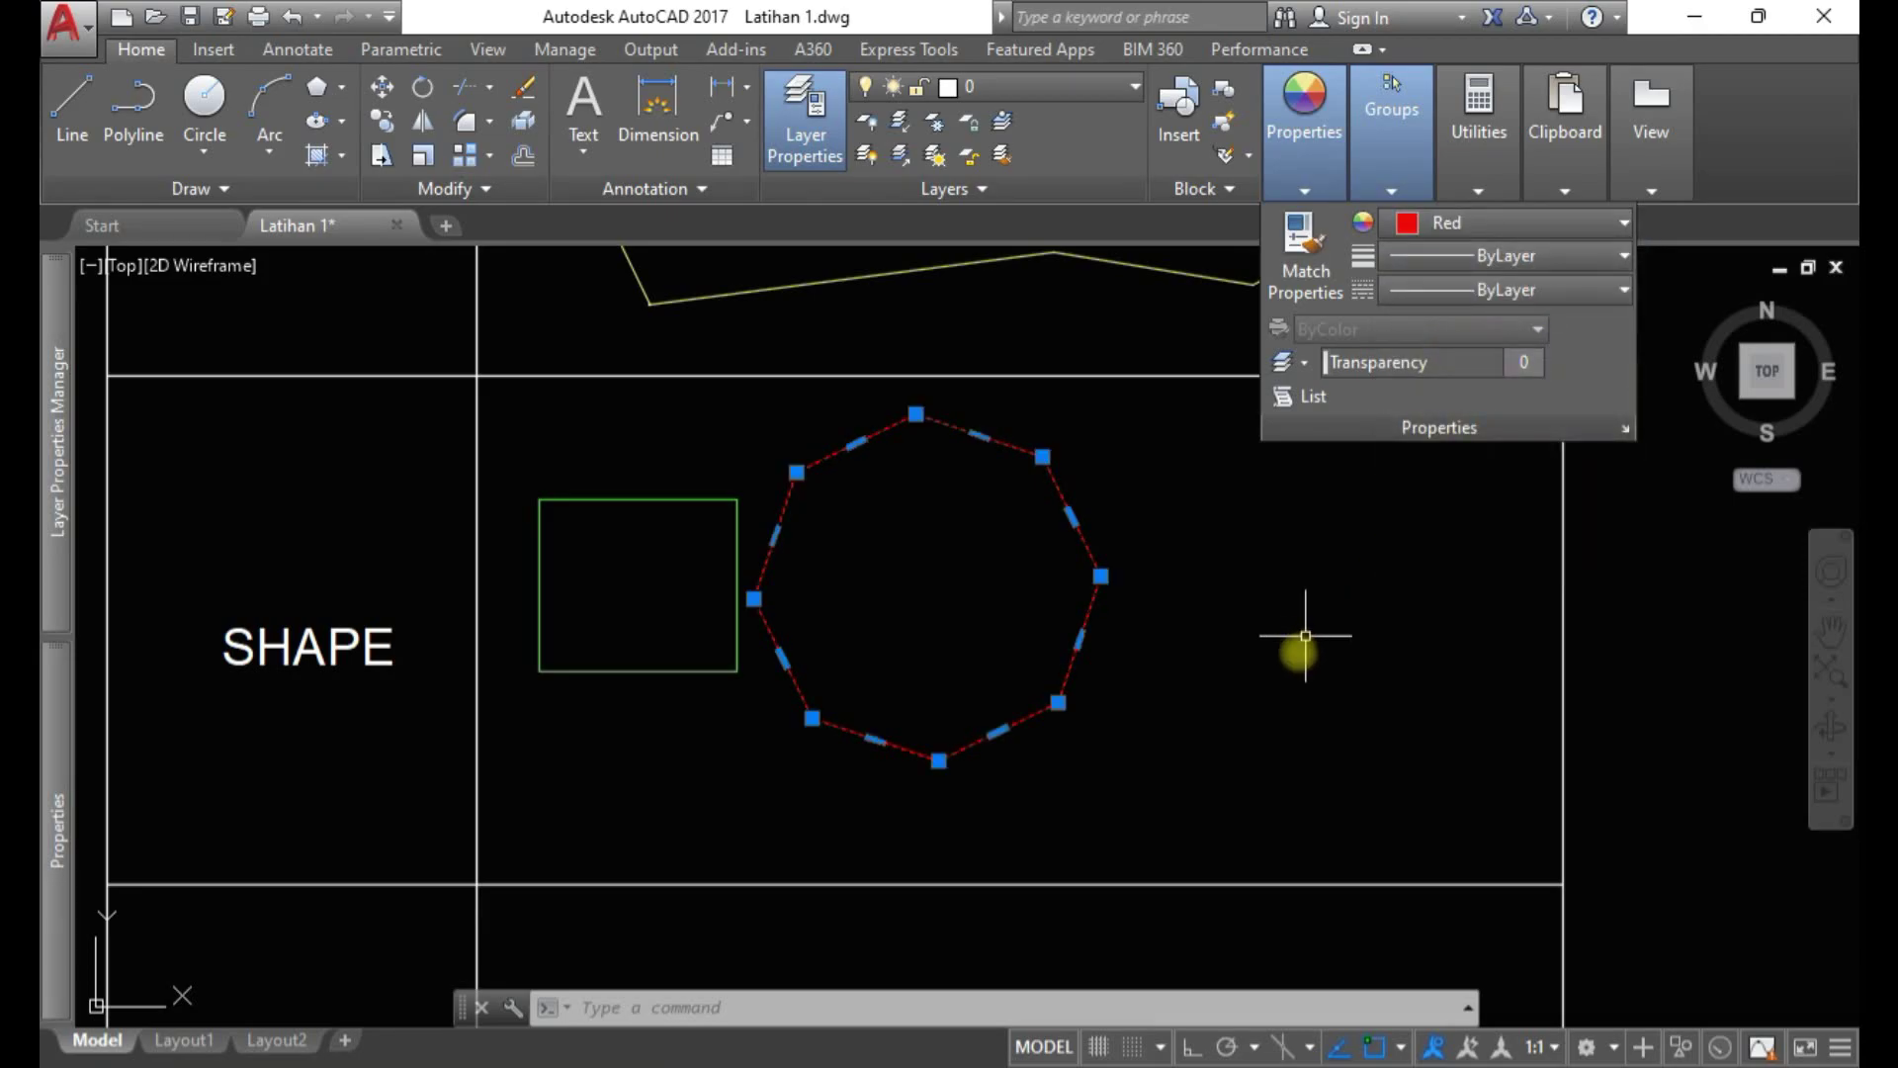
{"action": "key", "text": "Escape"}
{"action": "scroll", "coordinate": [1187, 618], "scroll_direction": "down", "scroll_amount": 3}
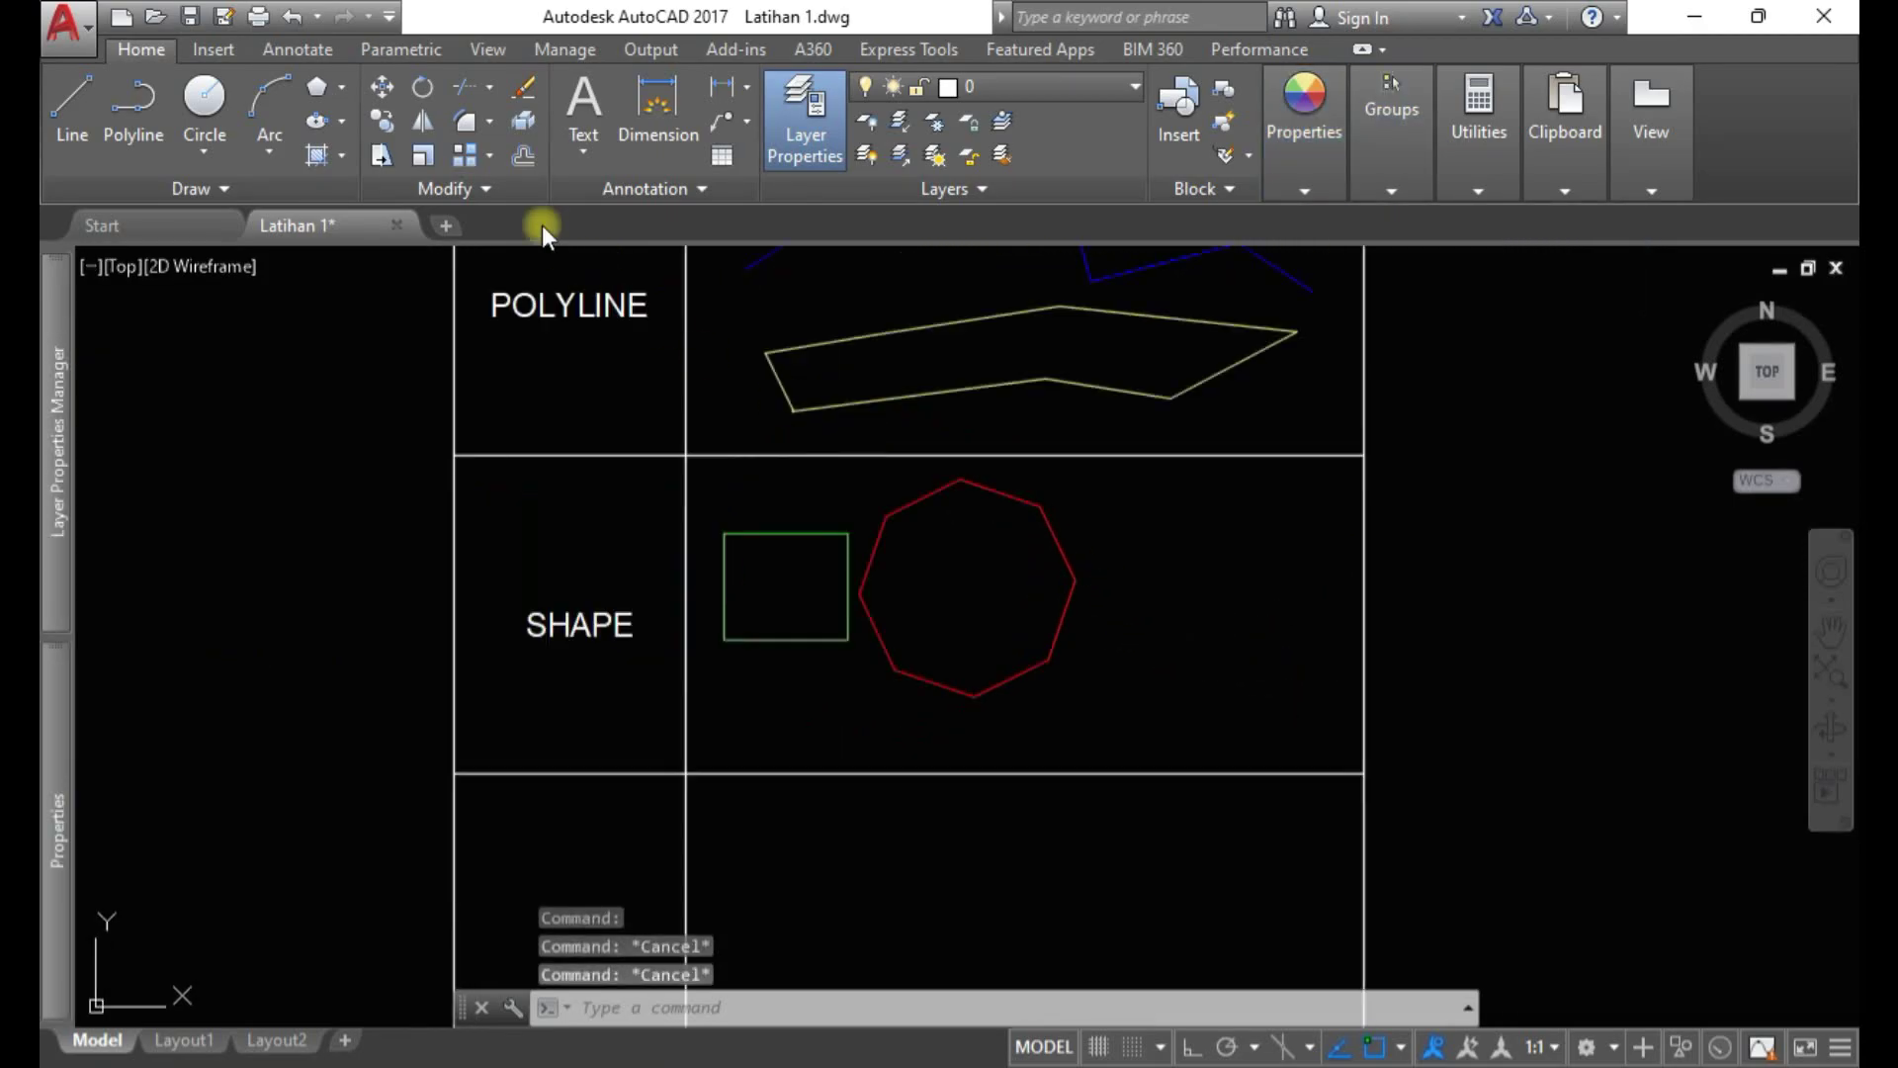
{"action": "left_click", "coordinate": [347, 83]}
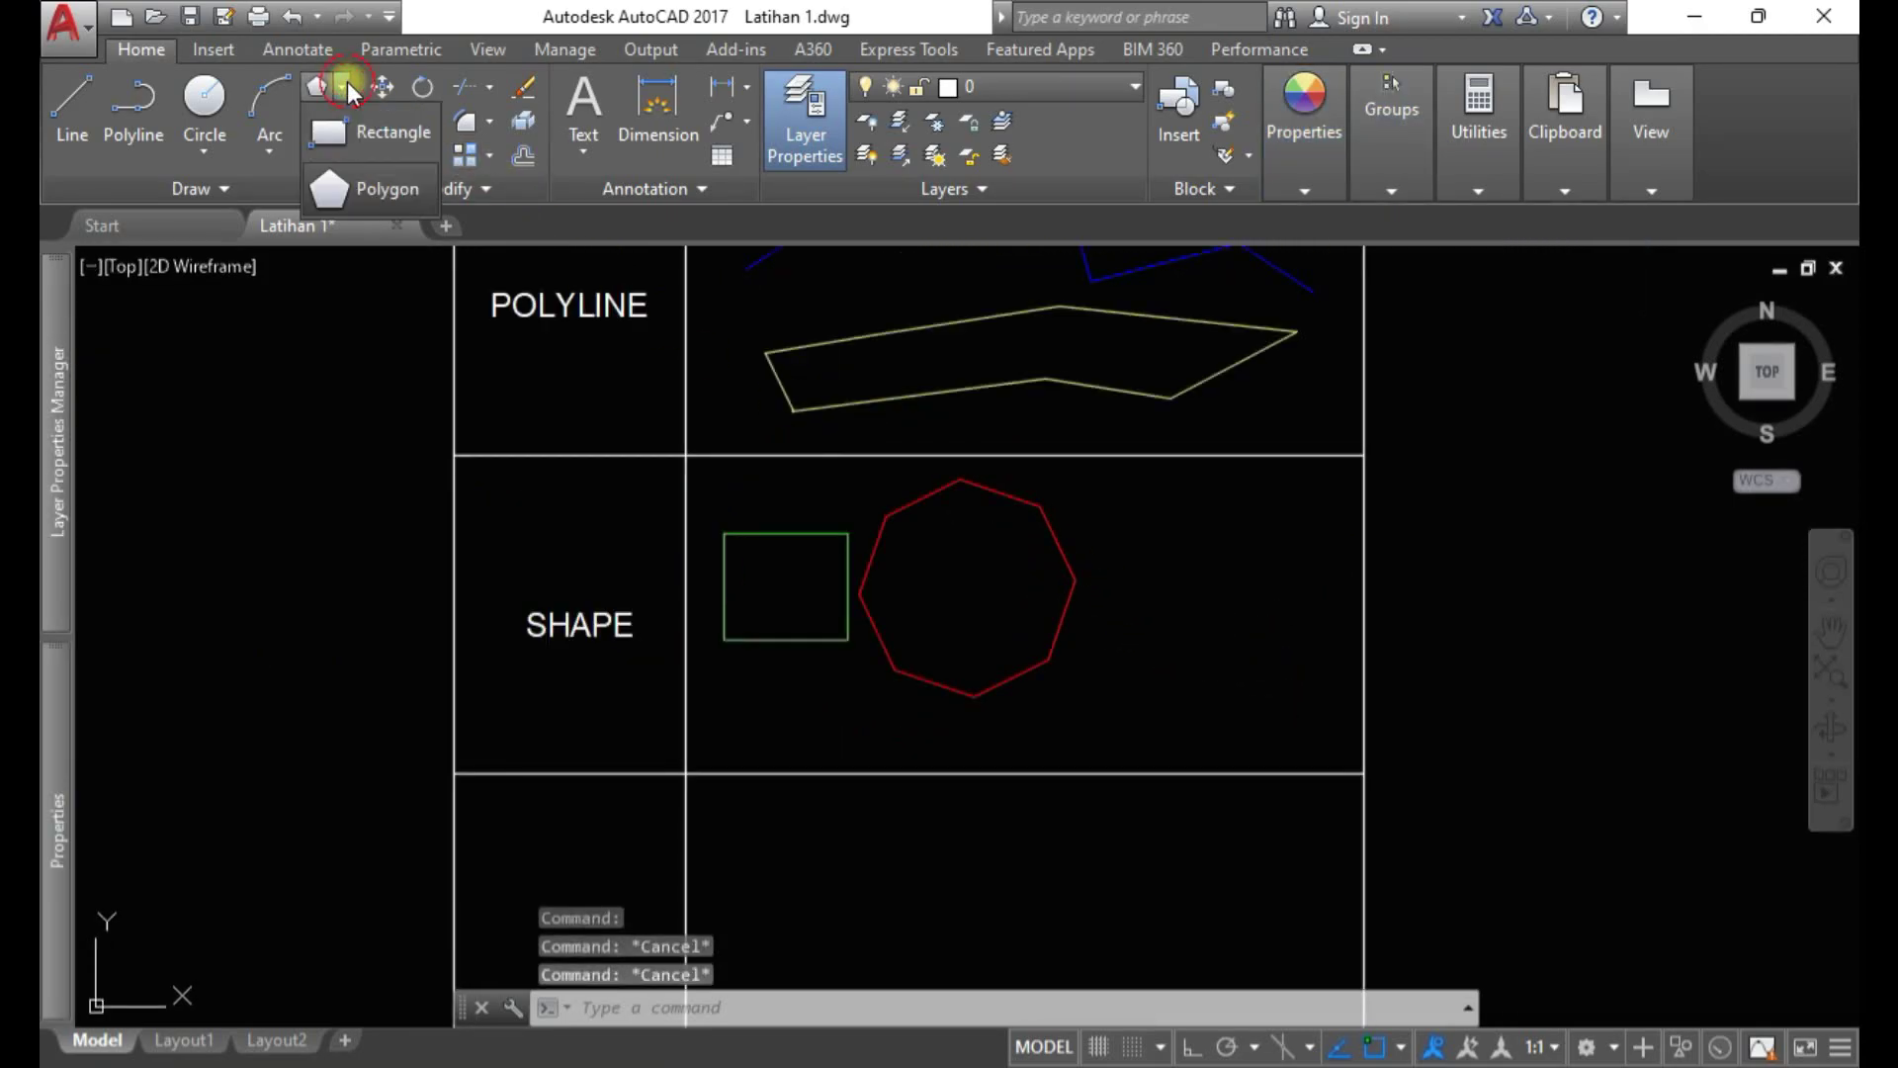
{"action": "left_click", "coordinate": [388, 190]}
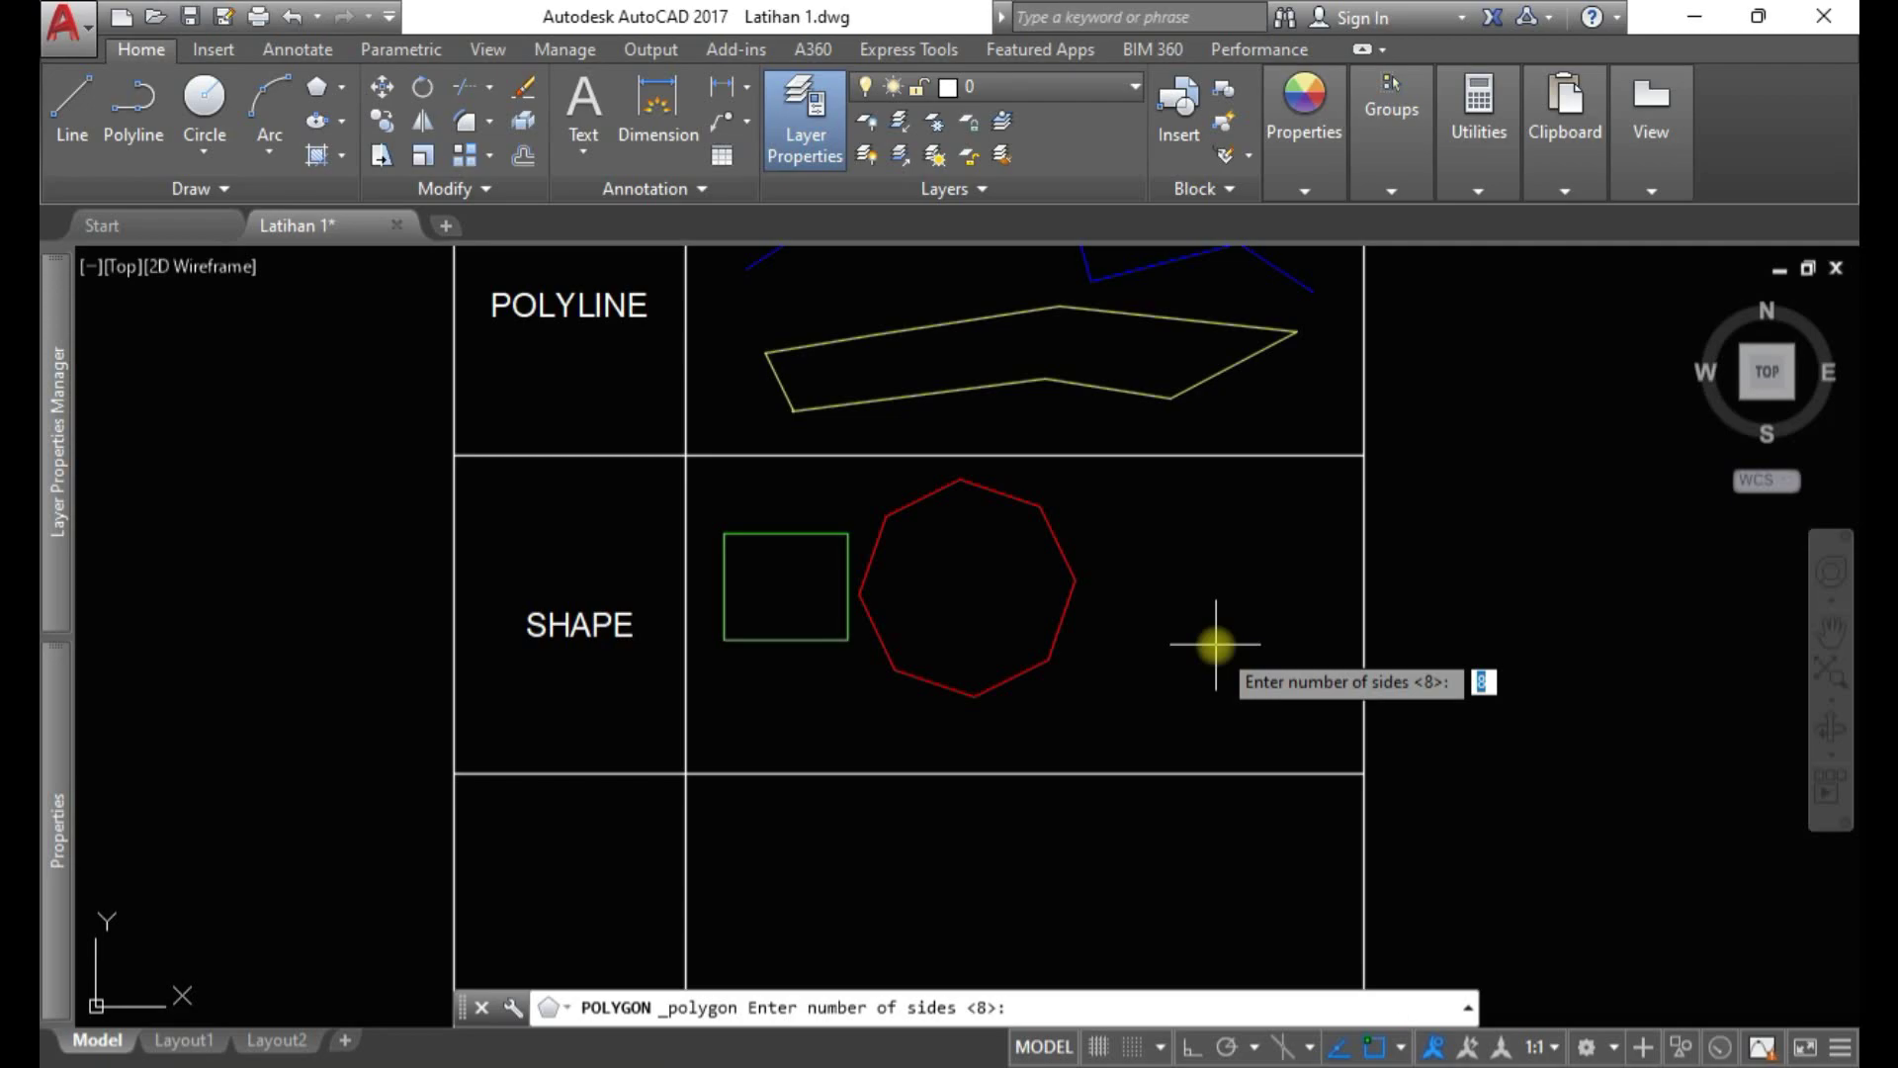
{"action": "key", "text": "Escape"}
{"action": "key", "text": "Escape"}
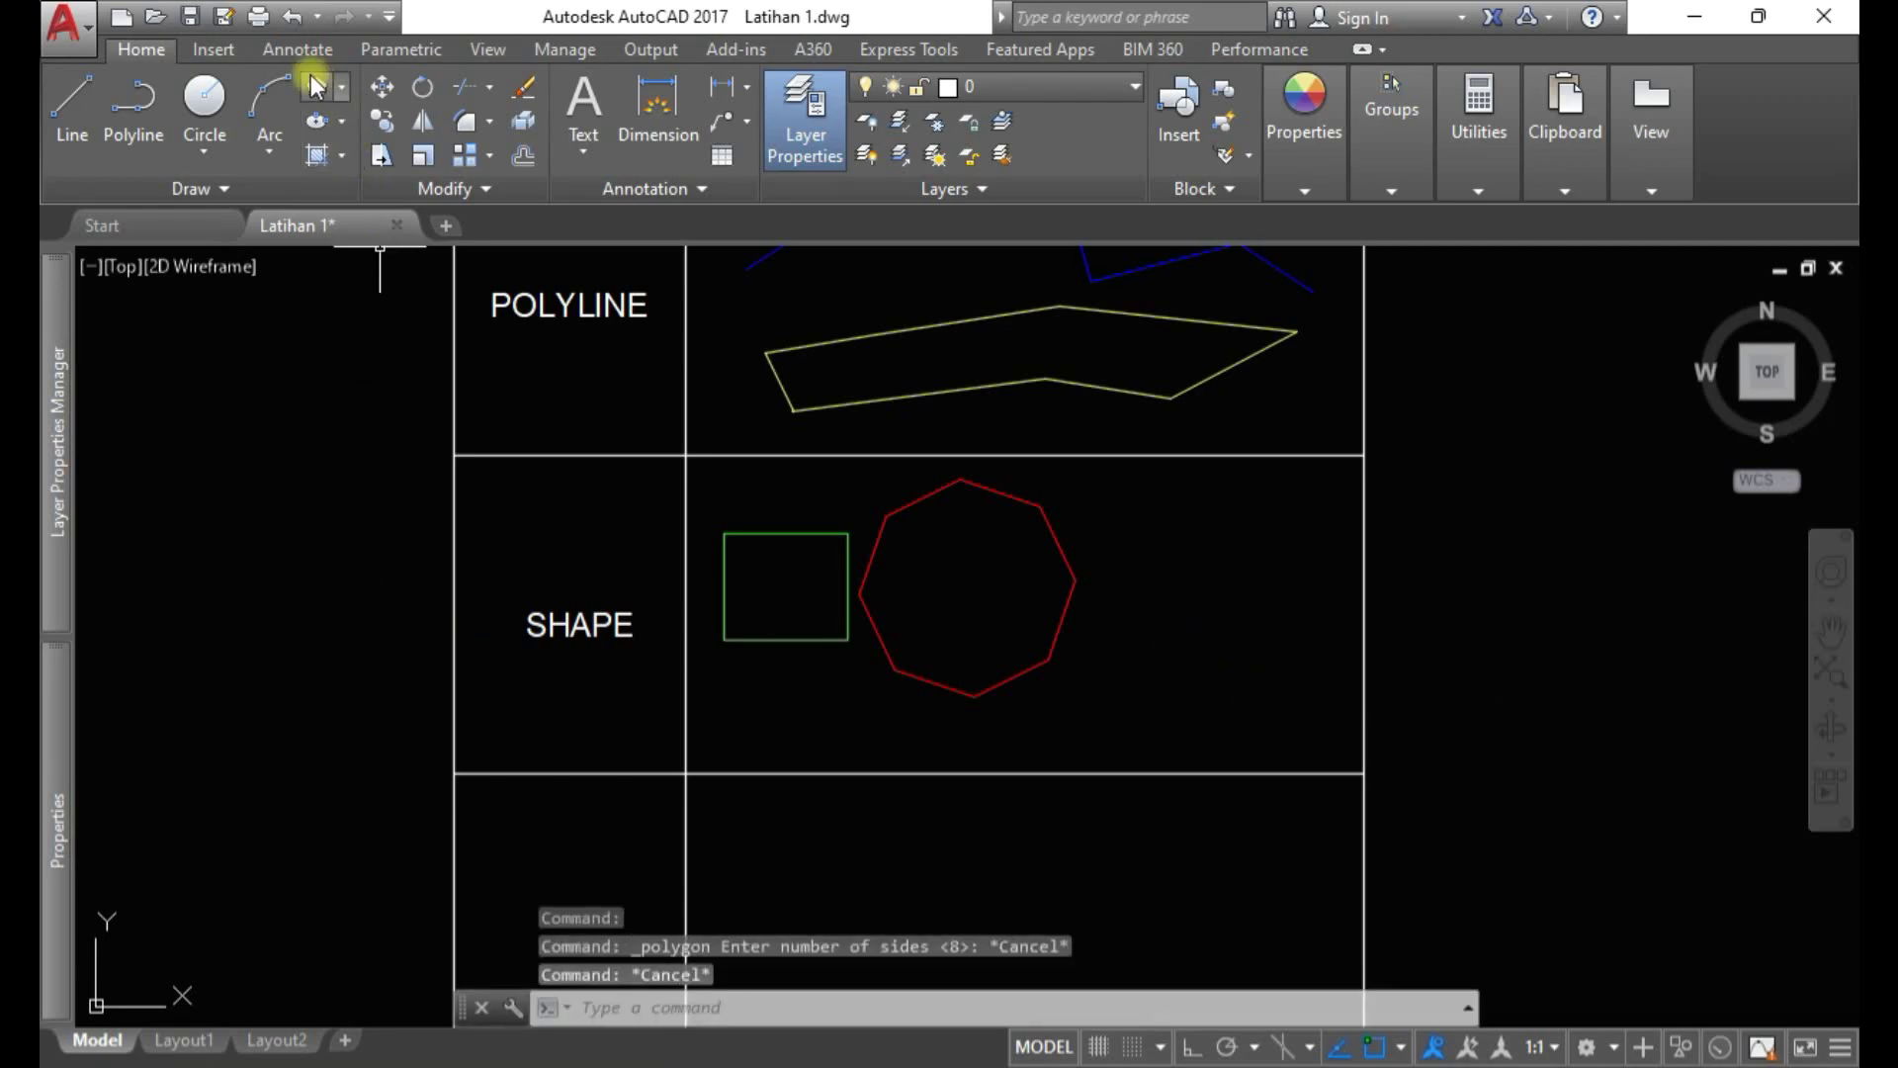
Draw a circle by centre and radius, with radius 10, in the upper free area of the SHAPE row beyond the octagon
{"action": "left_click", "coordinate": [195, 150]}
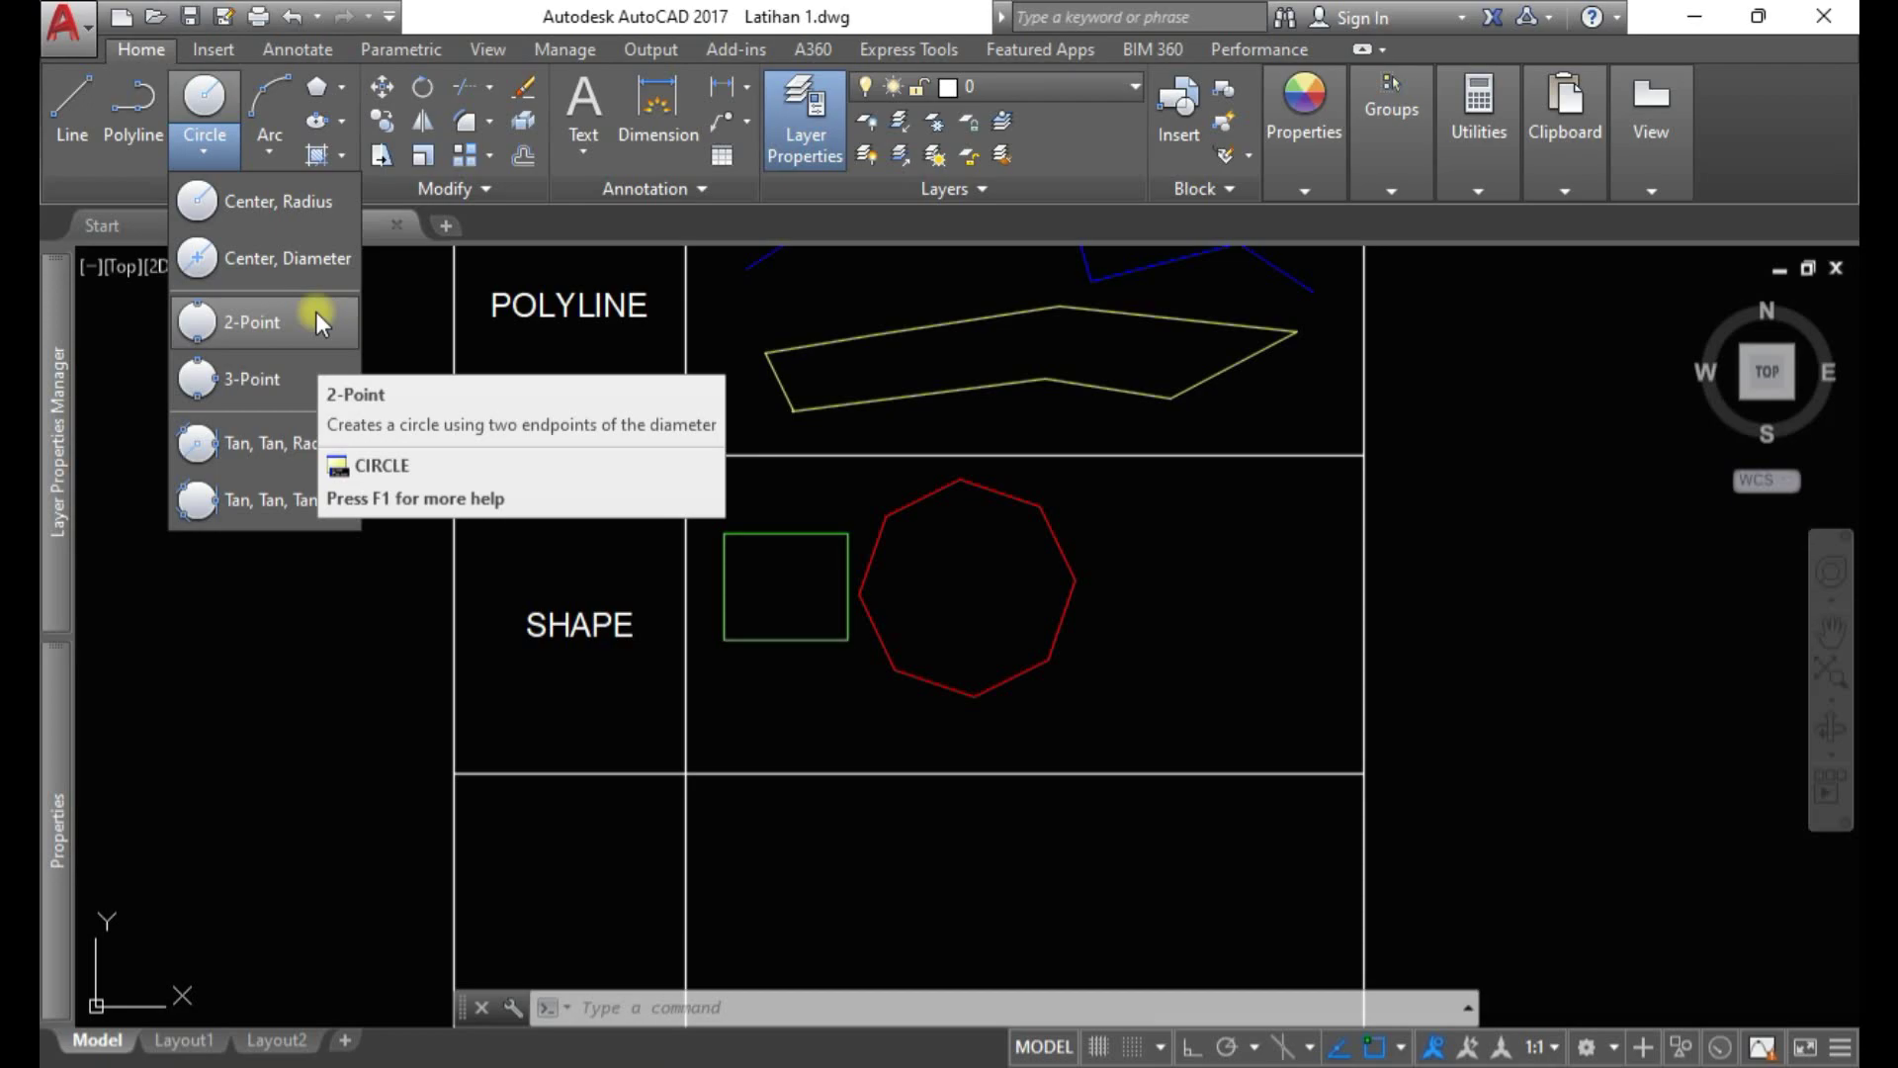
{"action": "left_click", "coordinate": [318, 209]}
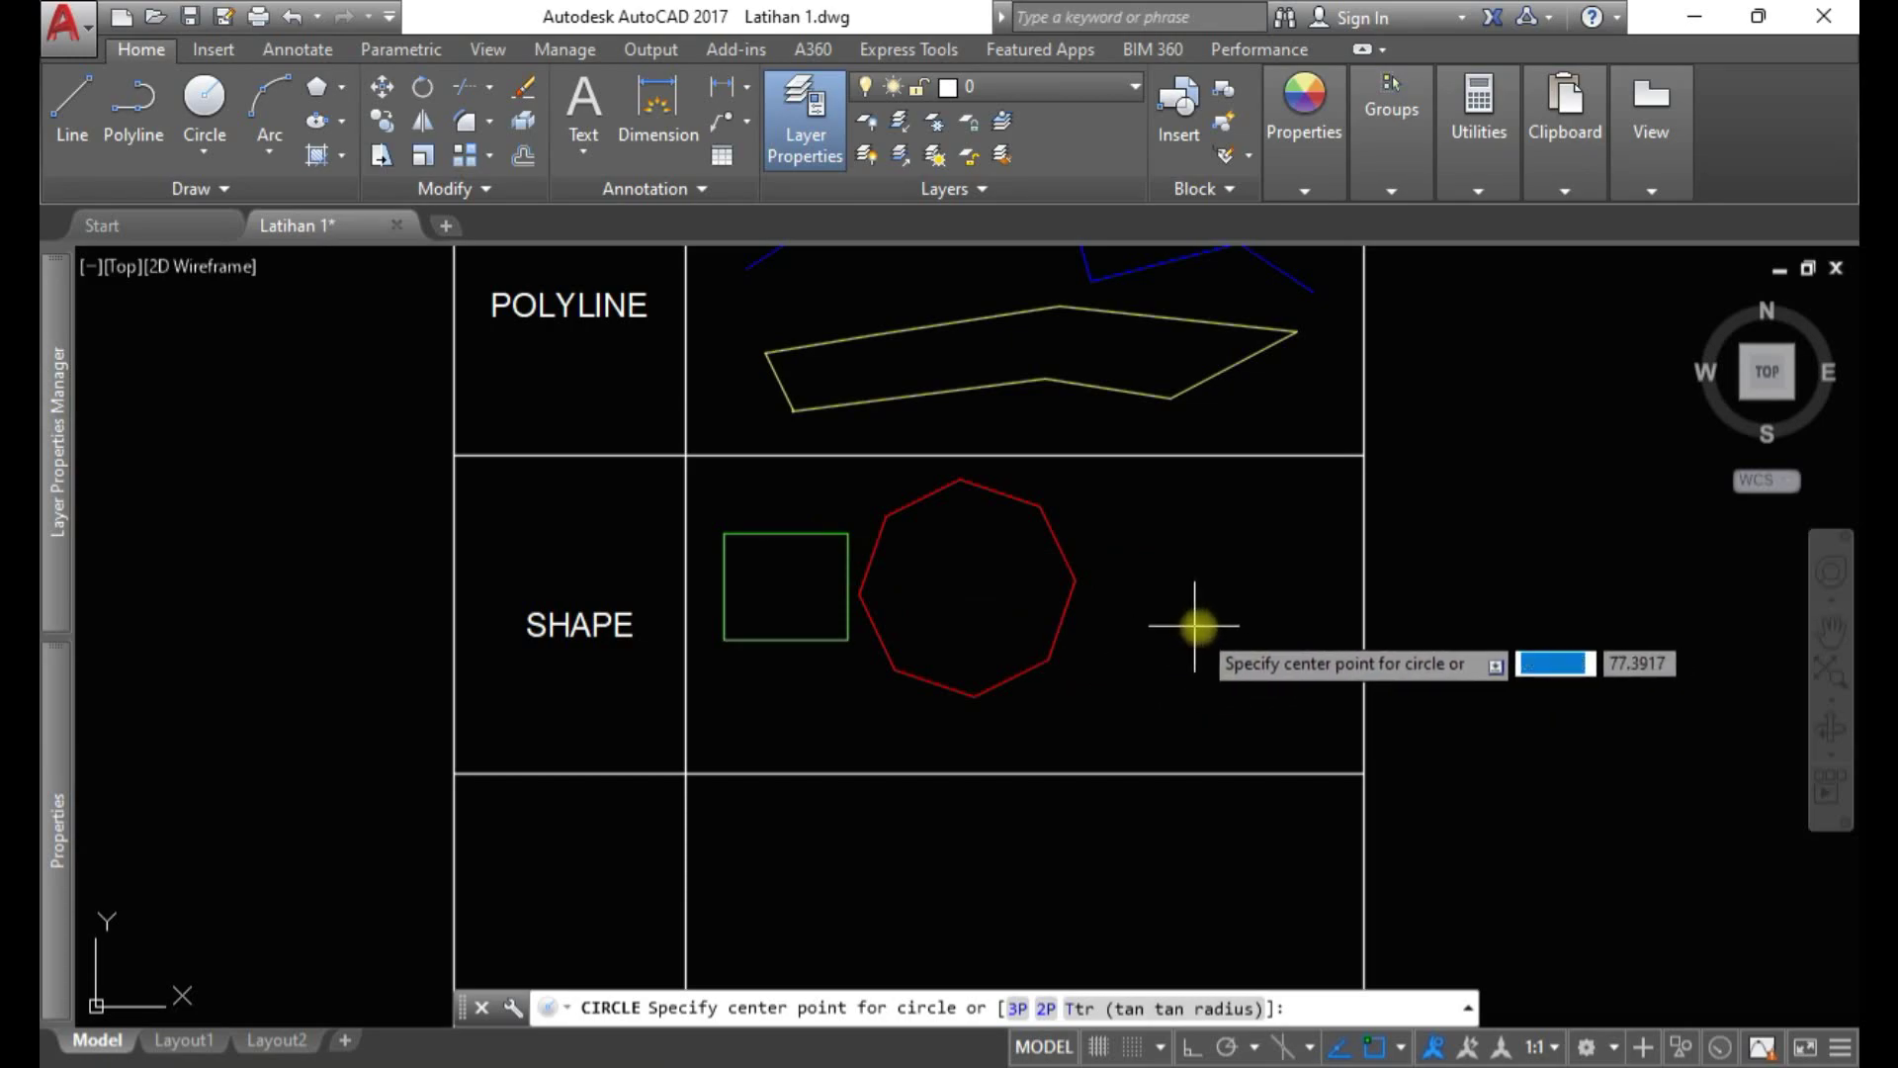
{"action": "left_click", "coordinate": [1190, 537]}
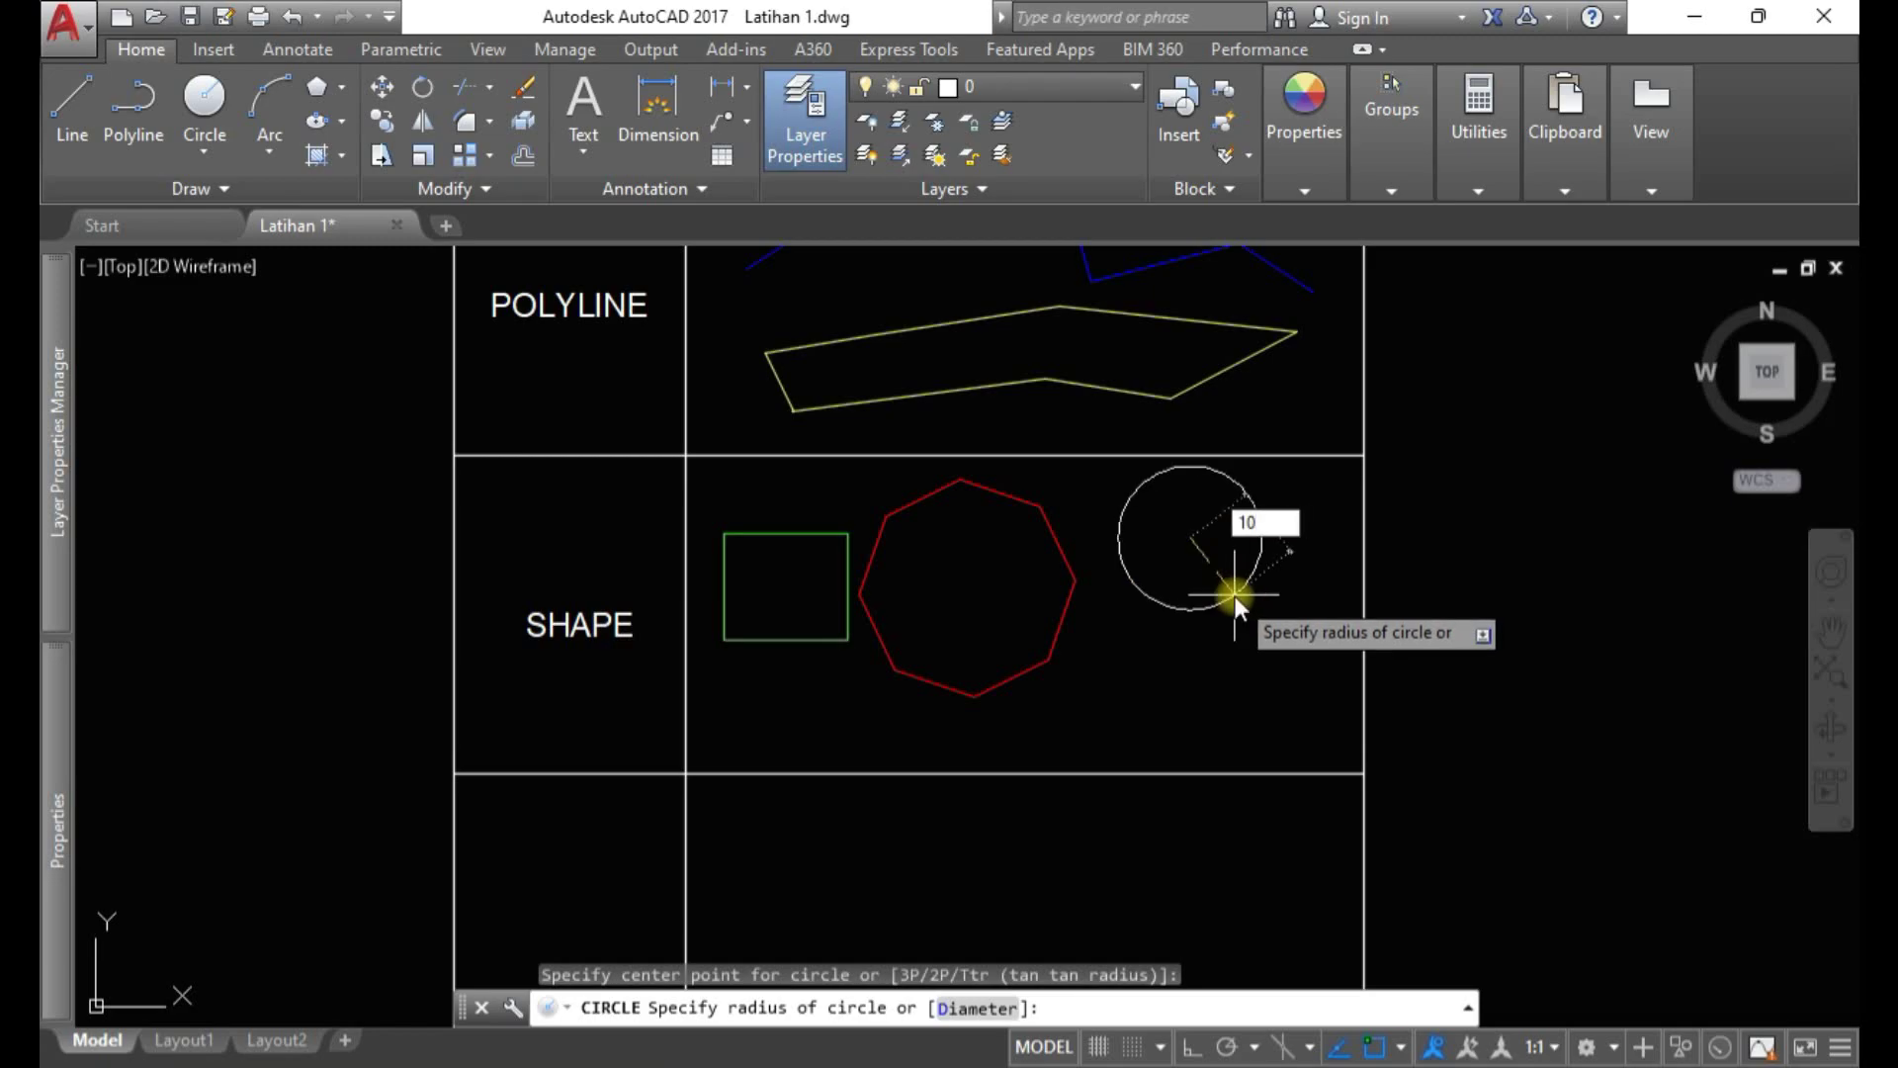
{"action": "key", "text": "Return"}
{"action": "scroll", "coordinate": [1217, 558], "scroll_direction": "down", "scroll_amount": 2}
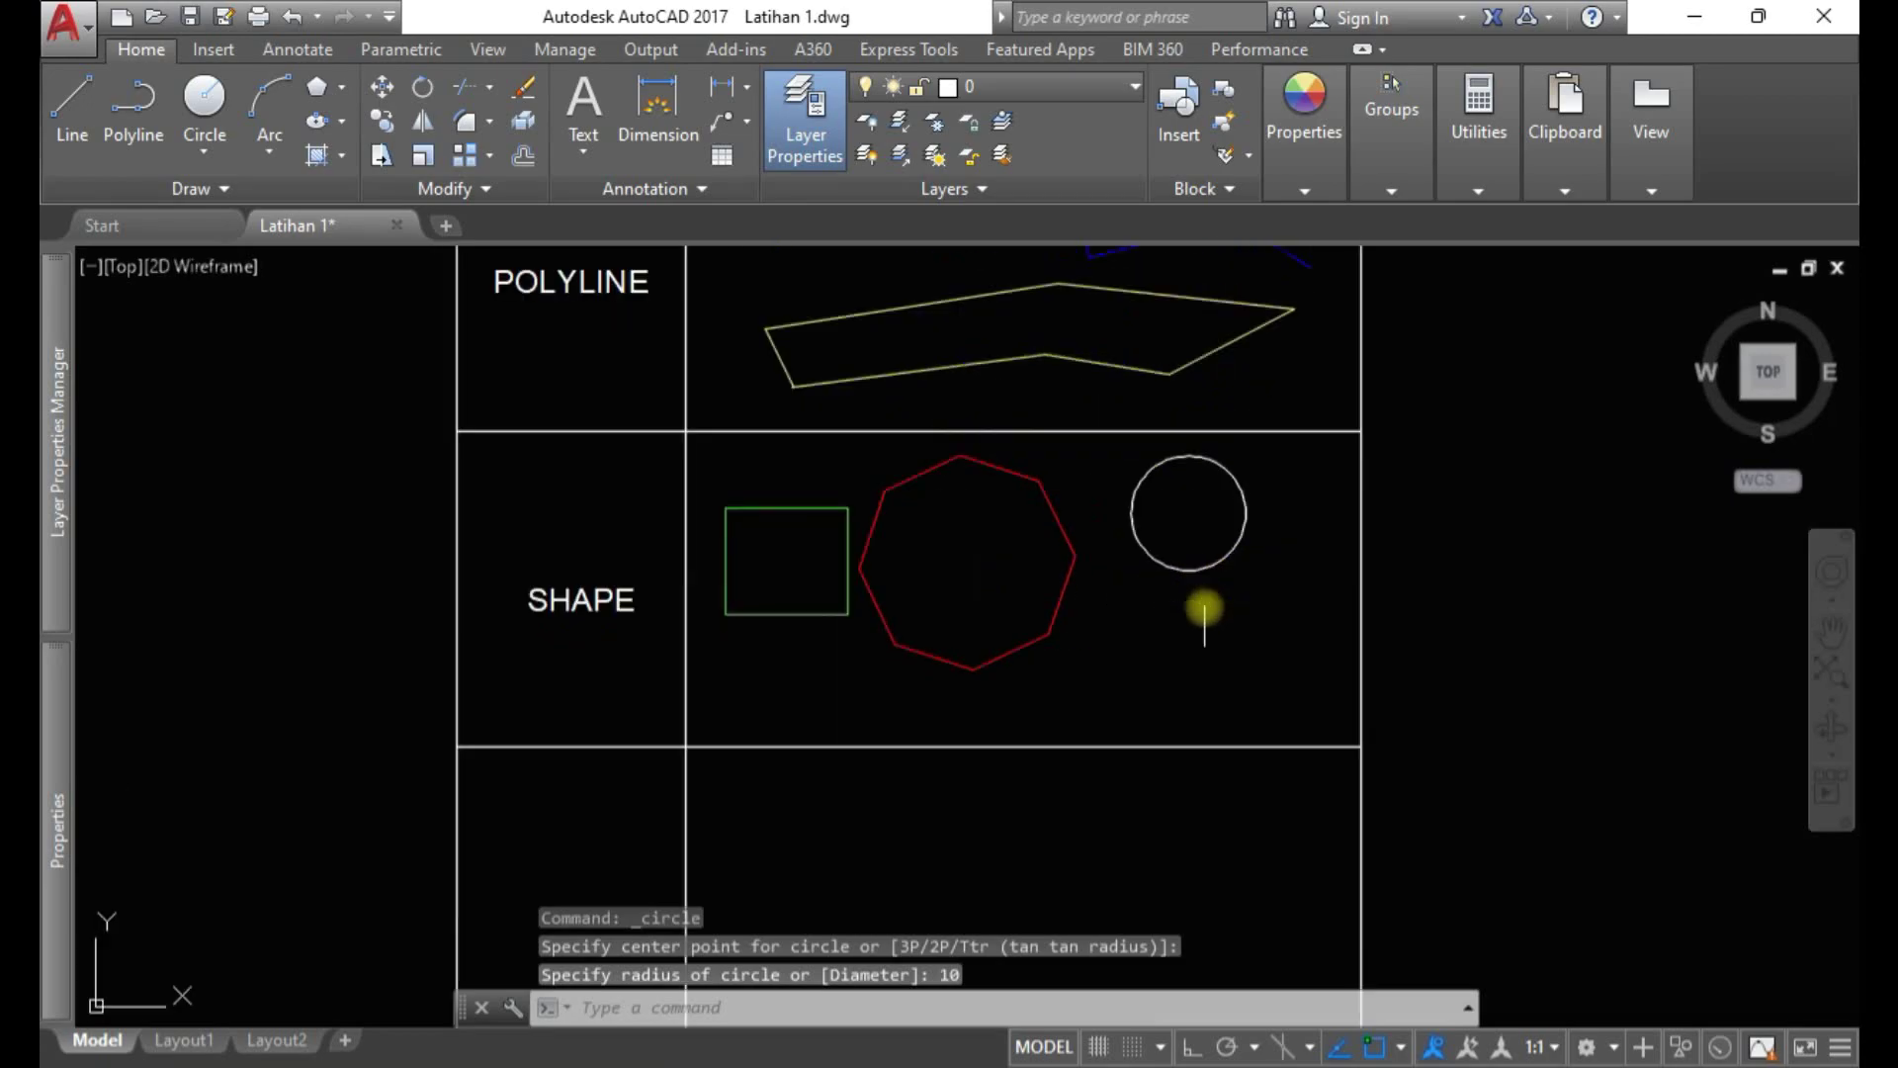
Set the radius-10 circle's colour to Cyan and clear the selection
{"action": "scroll", "coordinate": [1207, 601], "scroll_direction": "up", "scroll_amount": 3}
{"action": "left_click", "coordinate": [1253, 509]}
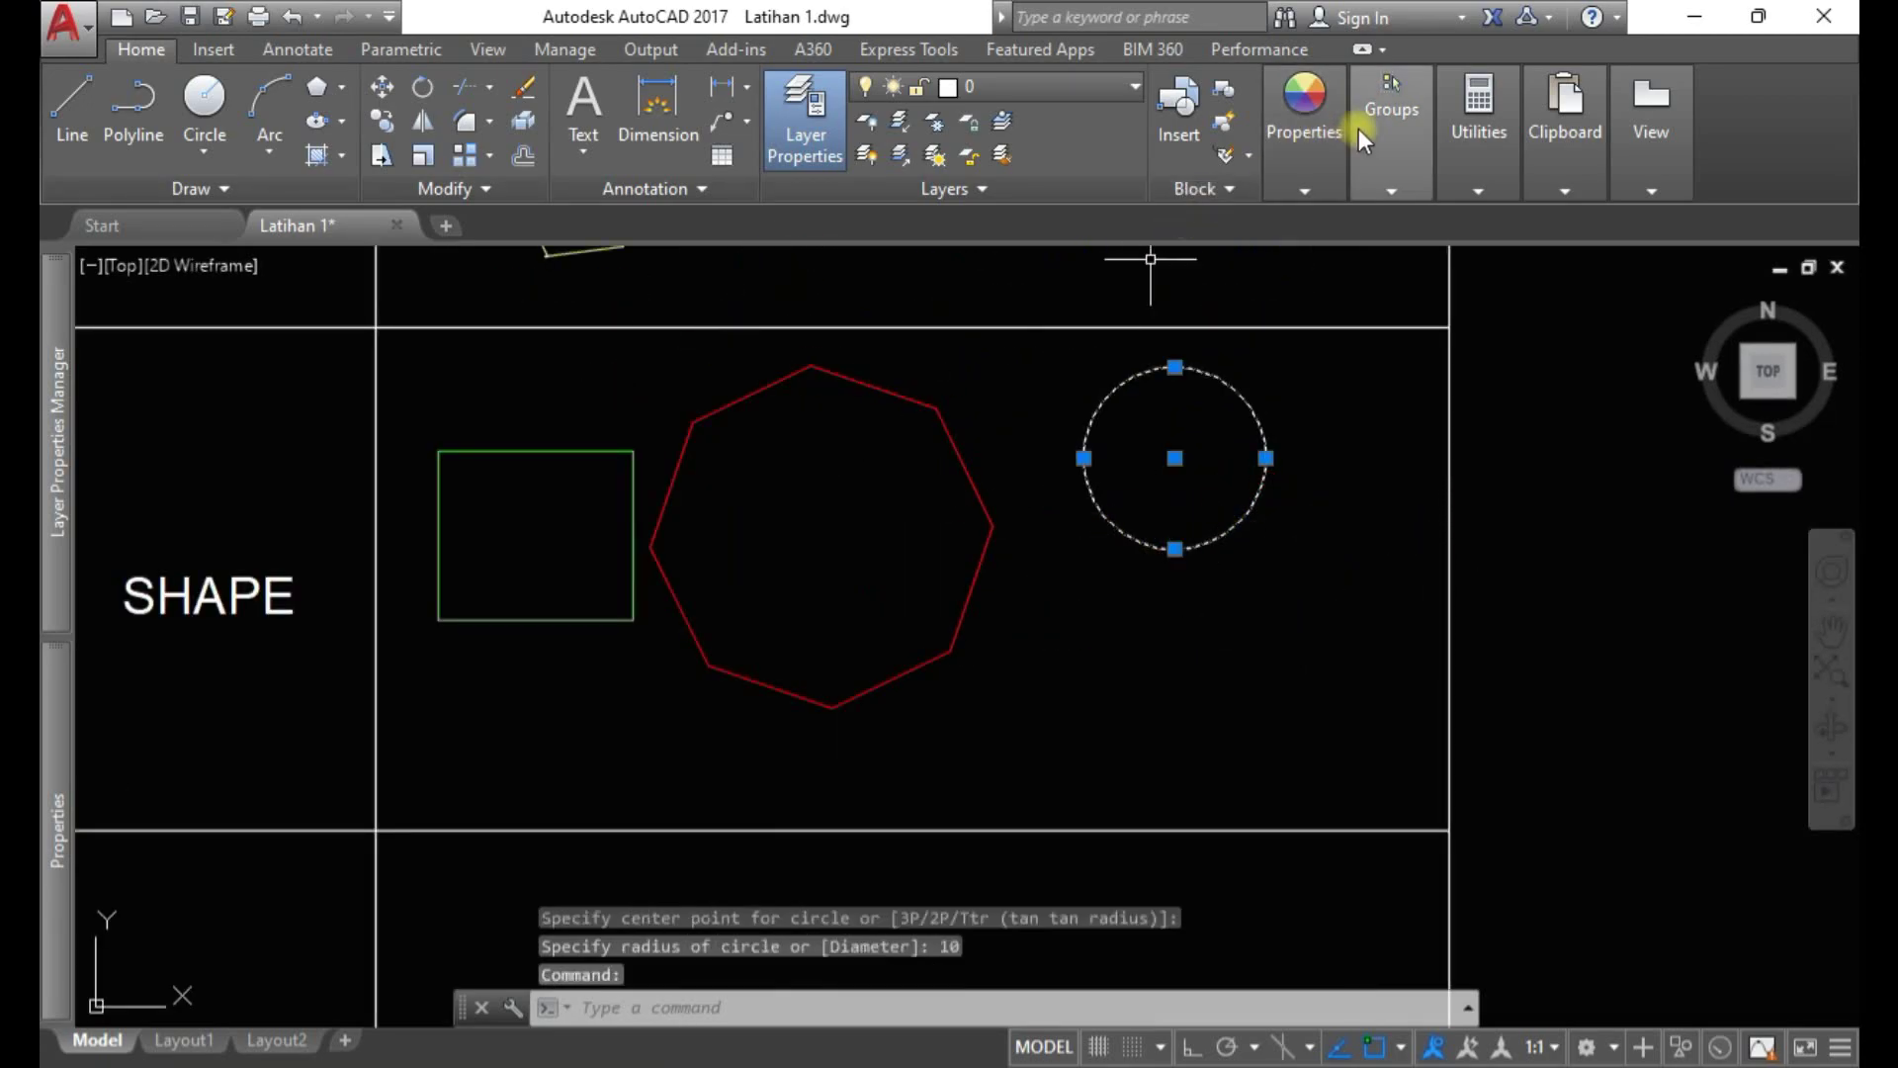
{"action": "left_click", "coordinate": [1316, 158]}
{"action": "left_click", "coordinate": [1505, 224]}
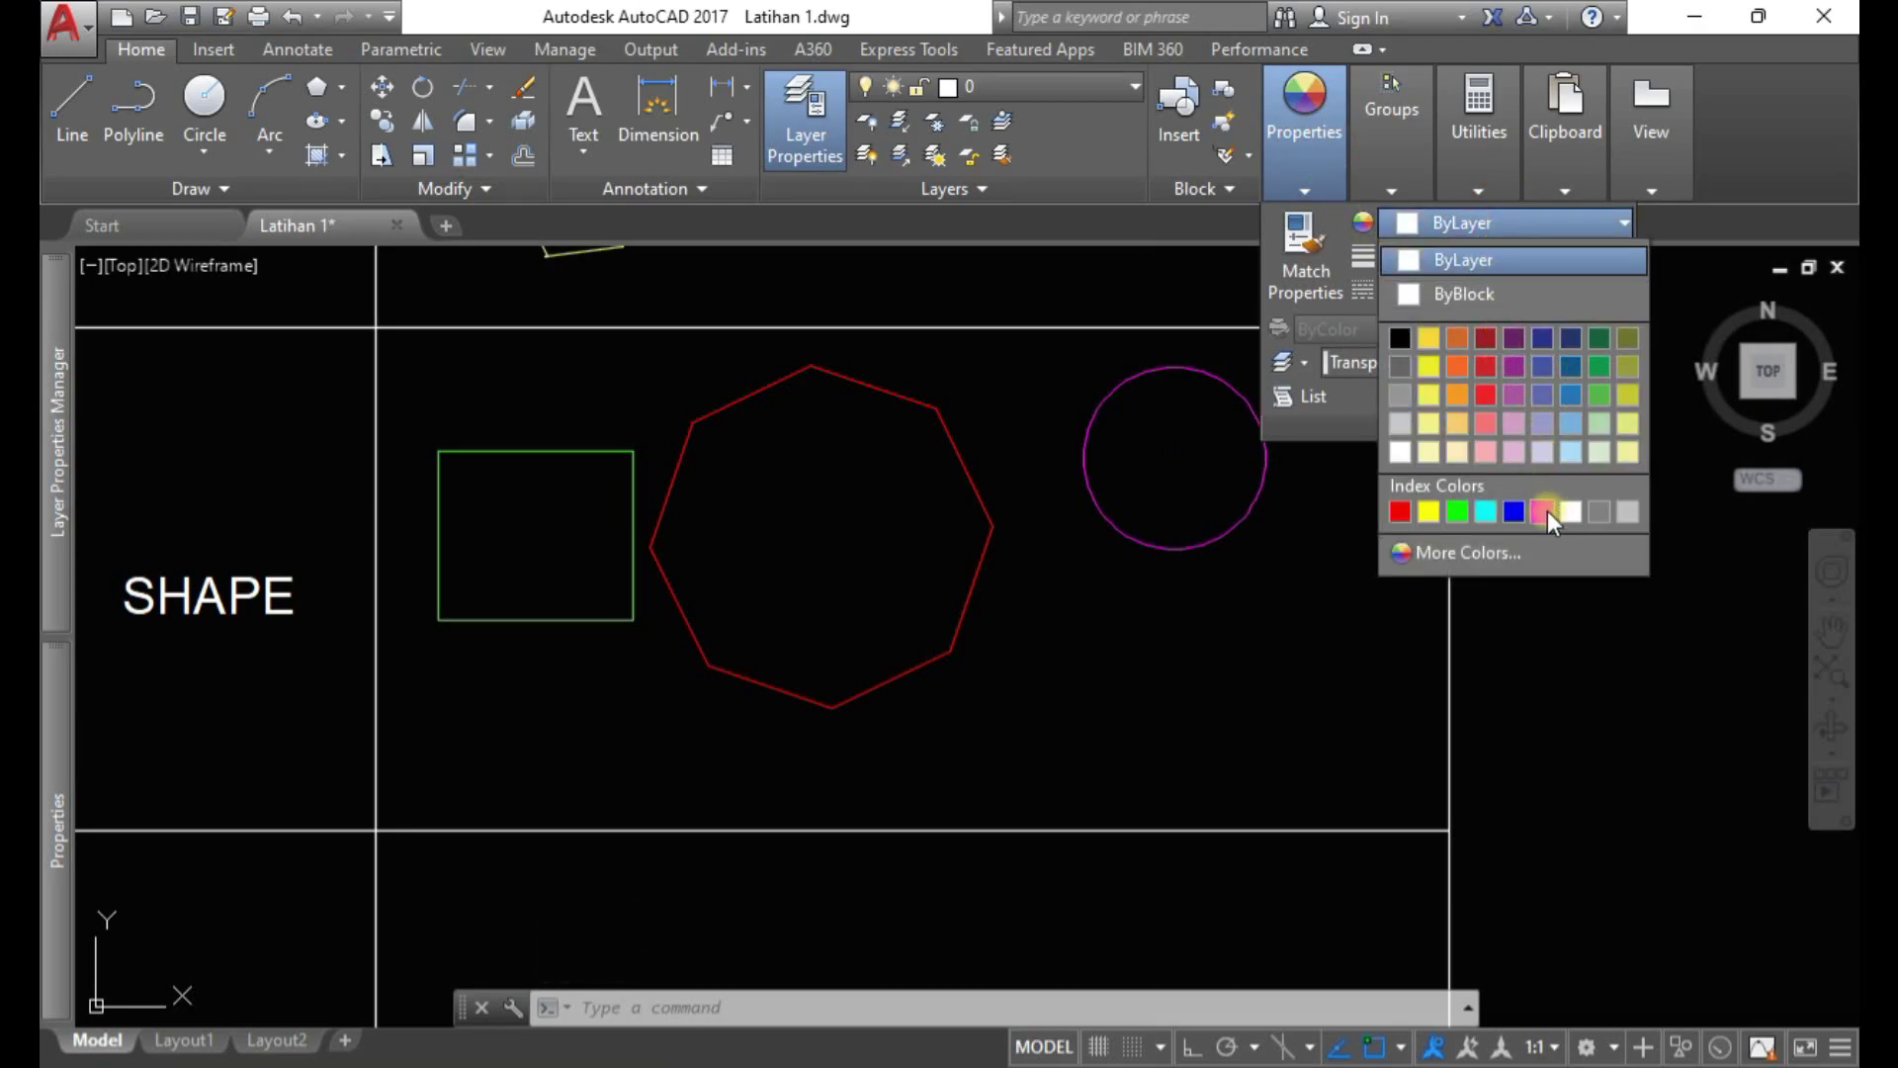
{"action": "left_click", "coordinate": [1486, 511]}
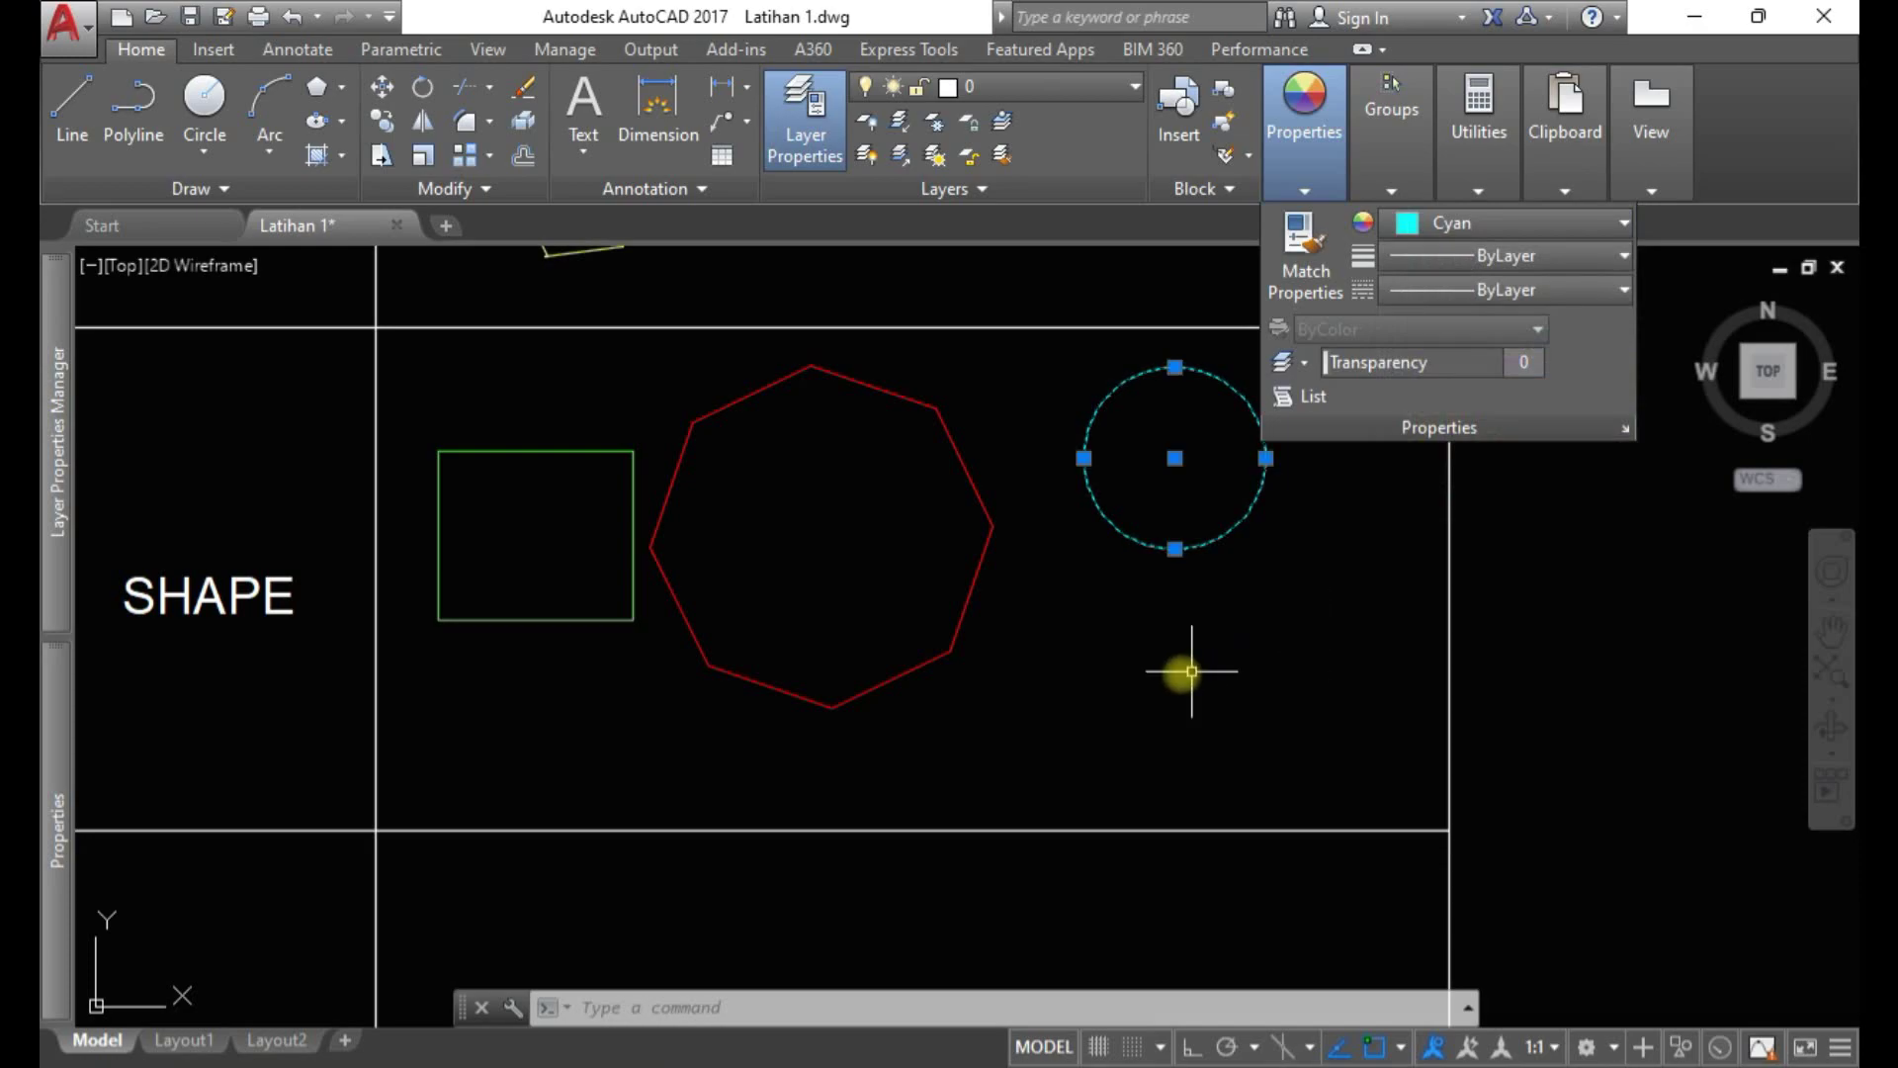
{"action": "key", "text": "Escape"}
{"action": "key", "text": "Escape"}
{"action": "key", "text": "Escape"}
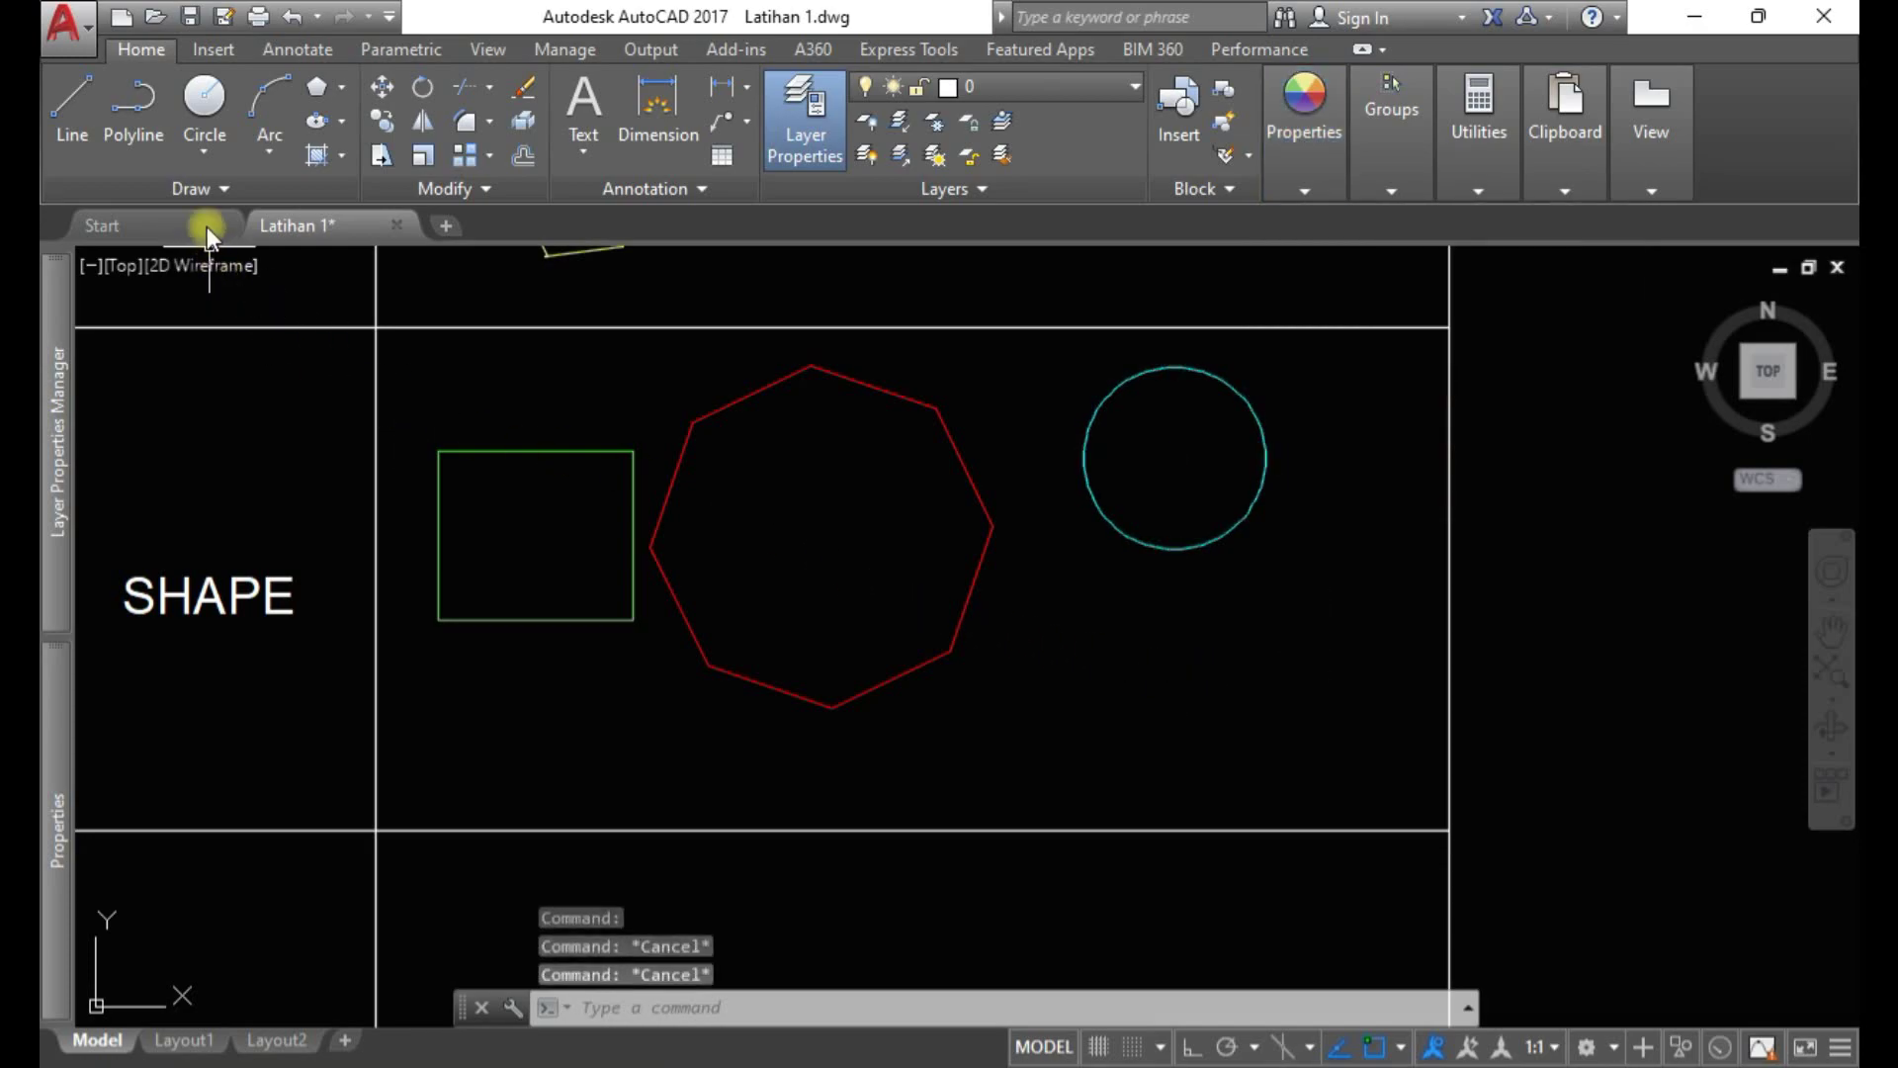
Draw a slightly larger circle through three points just below the cyan circle
{"action": "left_click", "coordinate": [216, 143]}
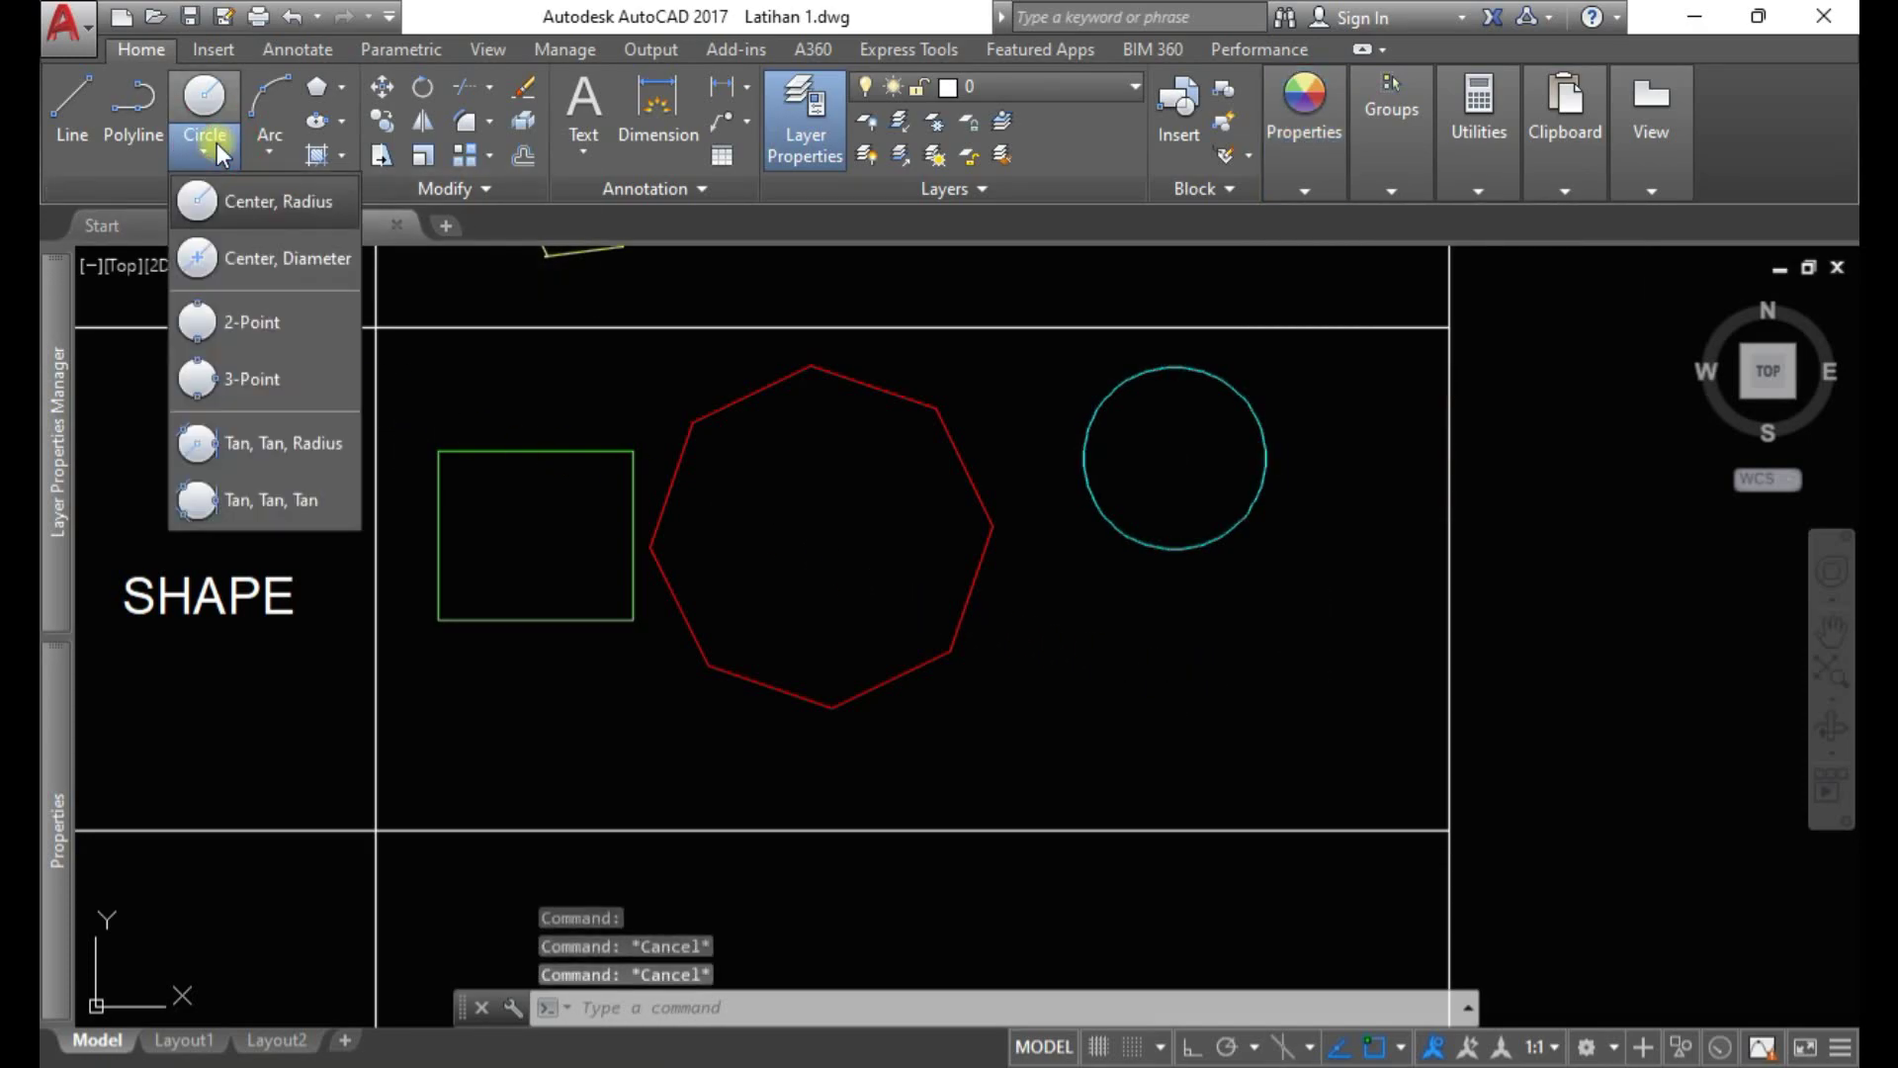
{"action": "left_click", "coordinate": [271, 379]}
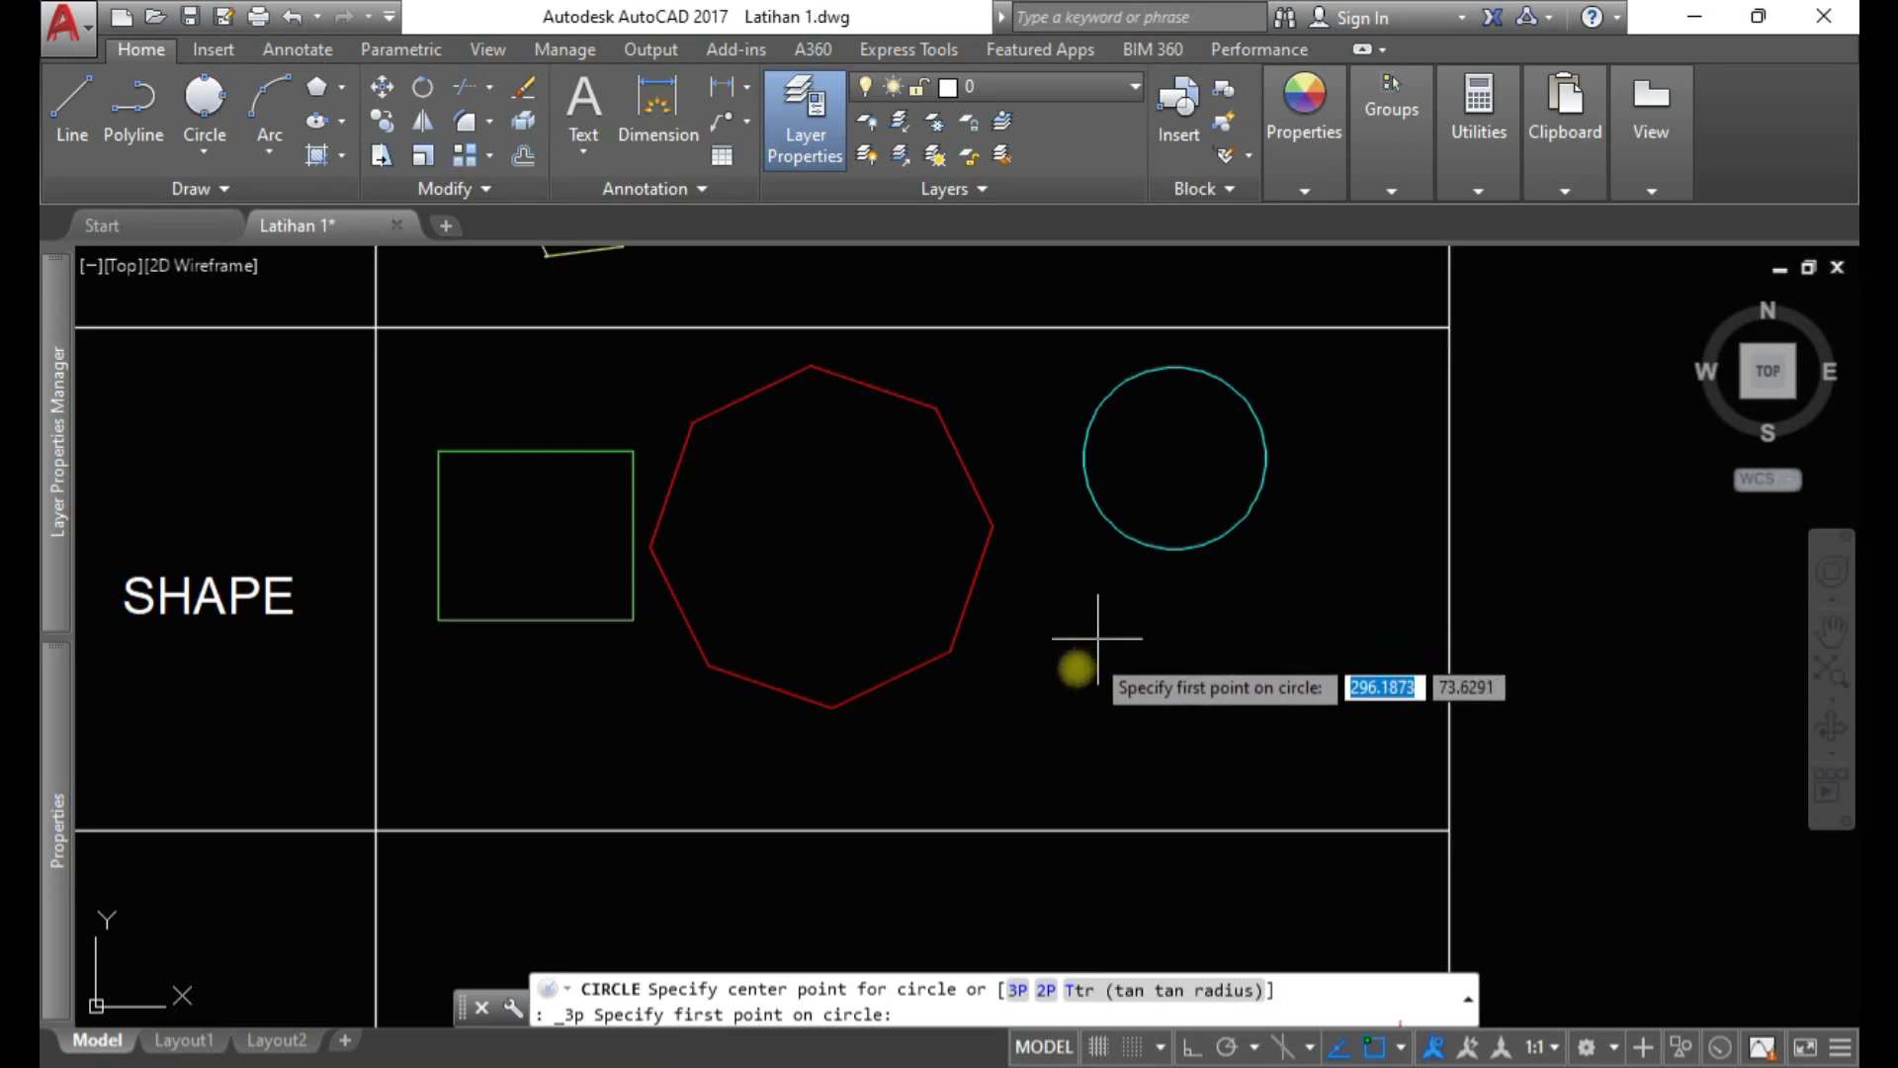
{"action": "left_click", "coordinate": [1051, 695]}
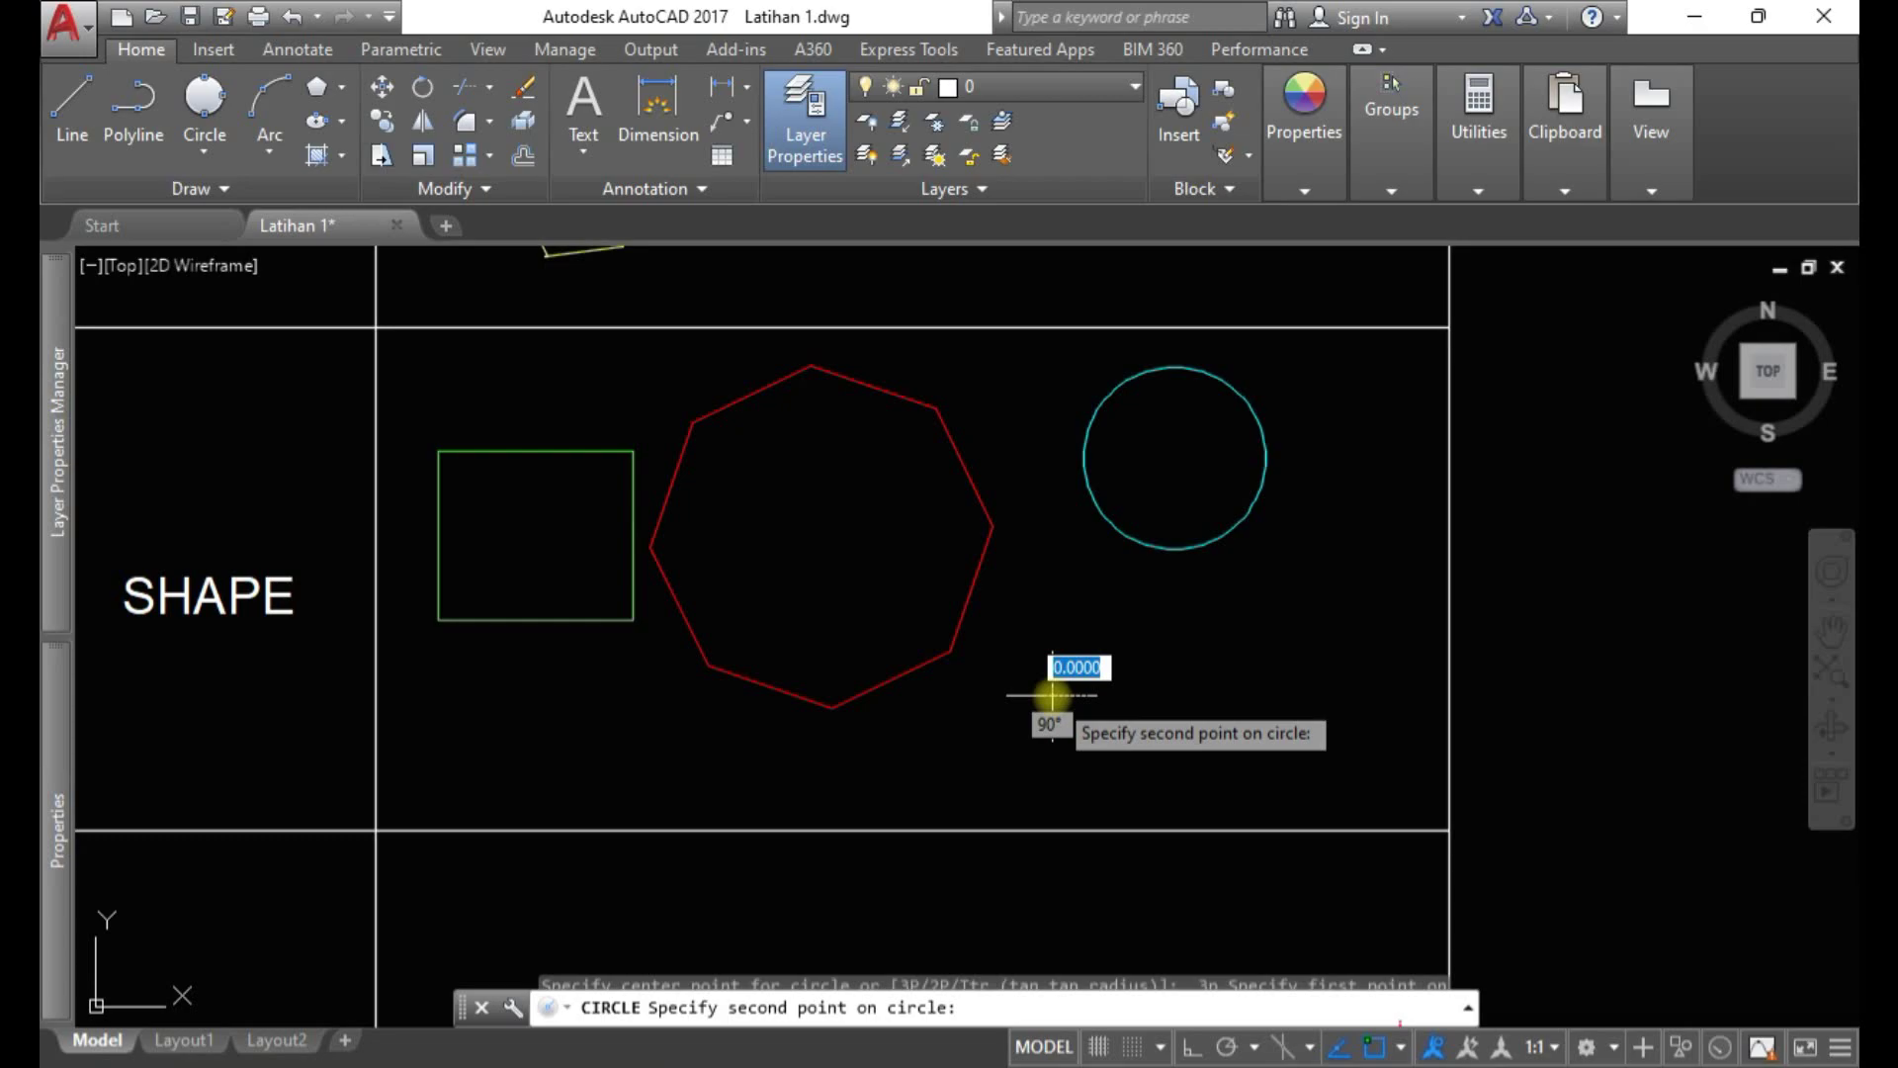
{"action": "left_click", "coordinate": [1179, 633]}
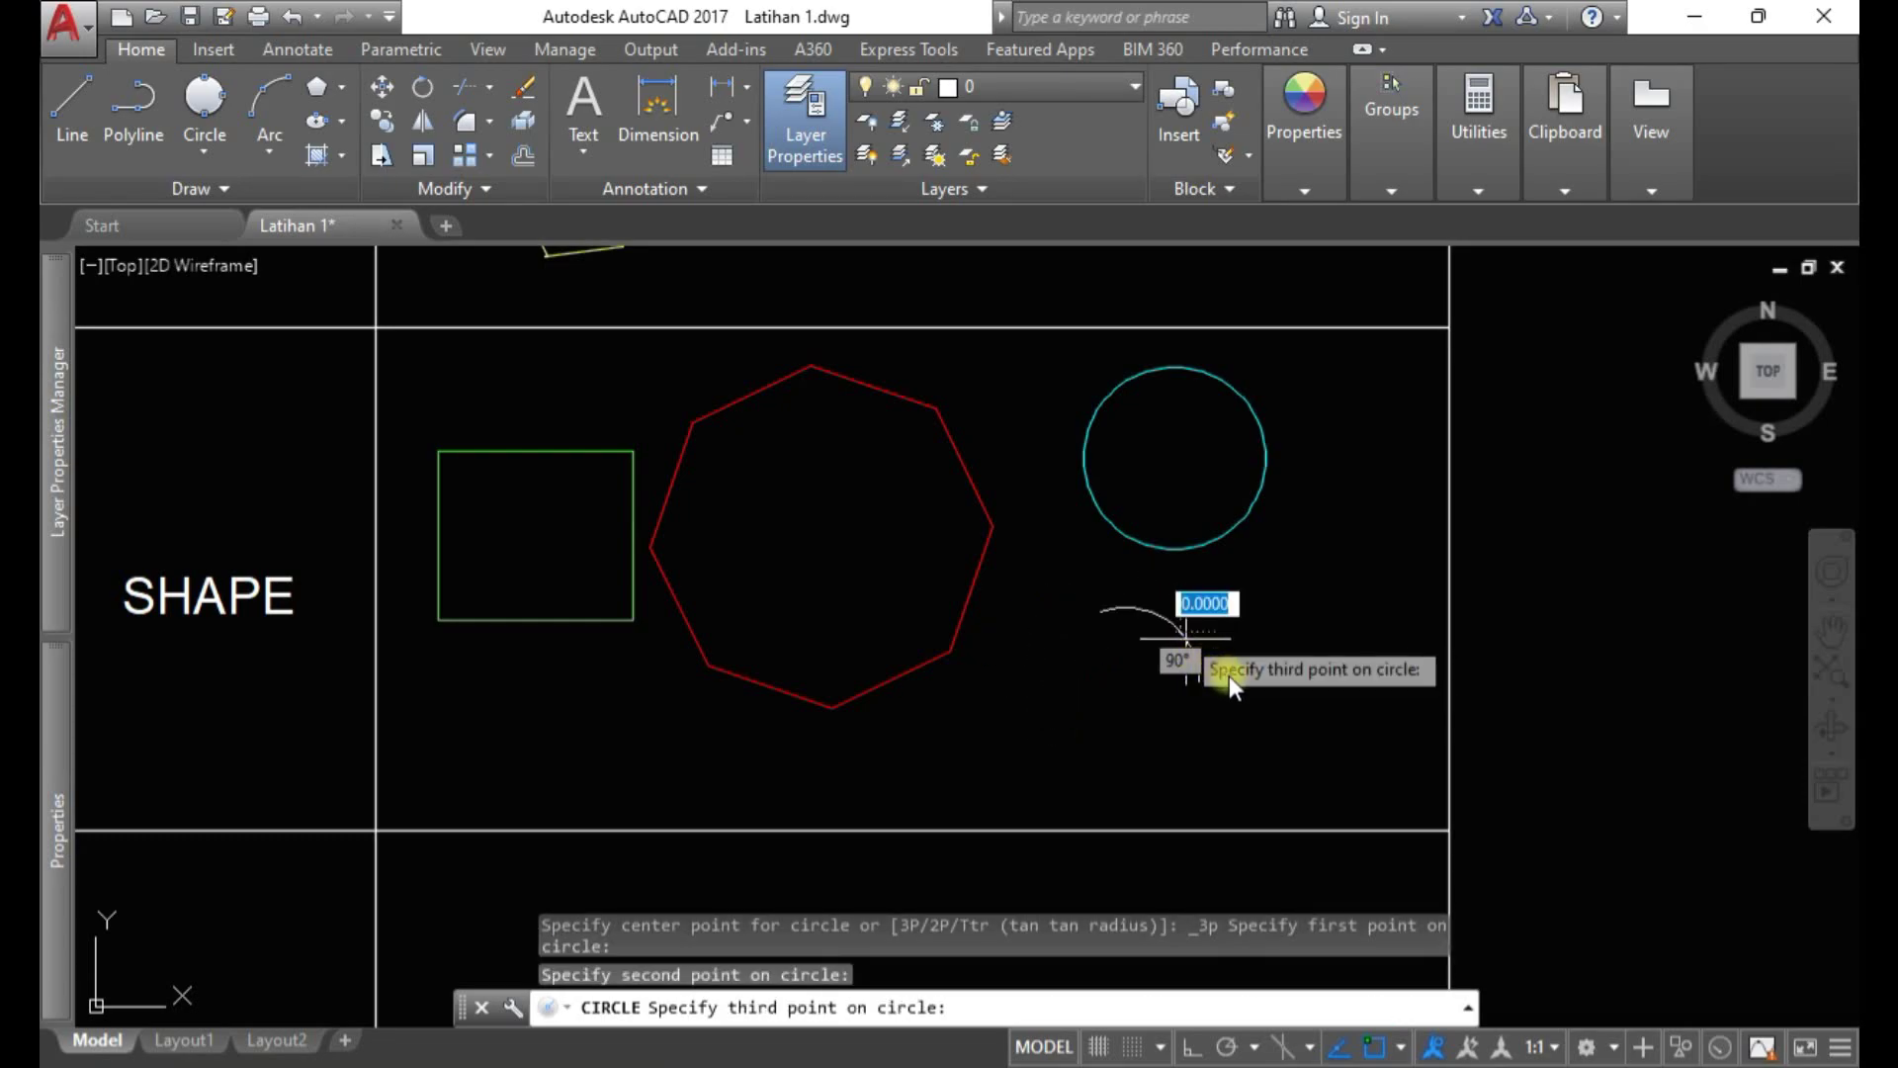
{"action": "left_click", "coordinate": [1274, 735]}
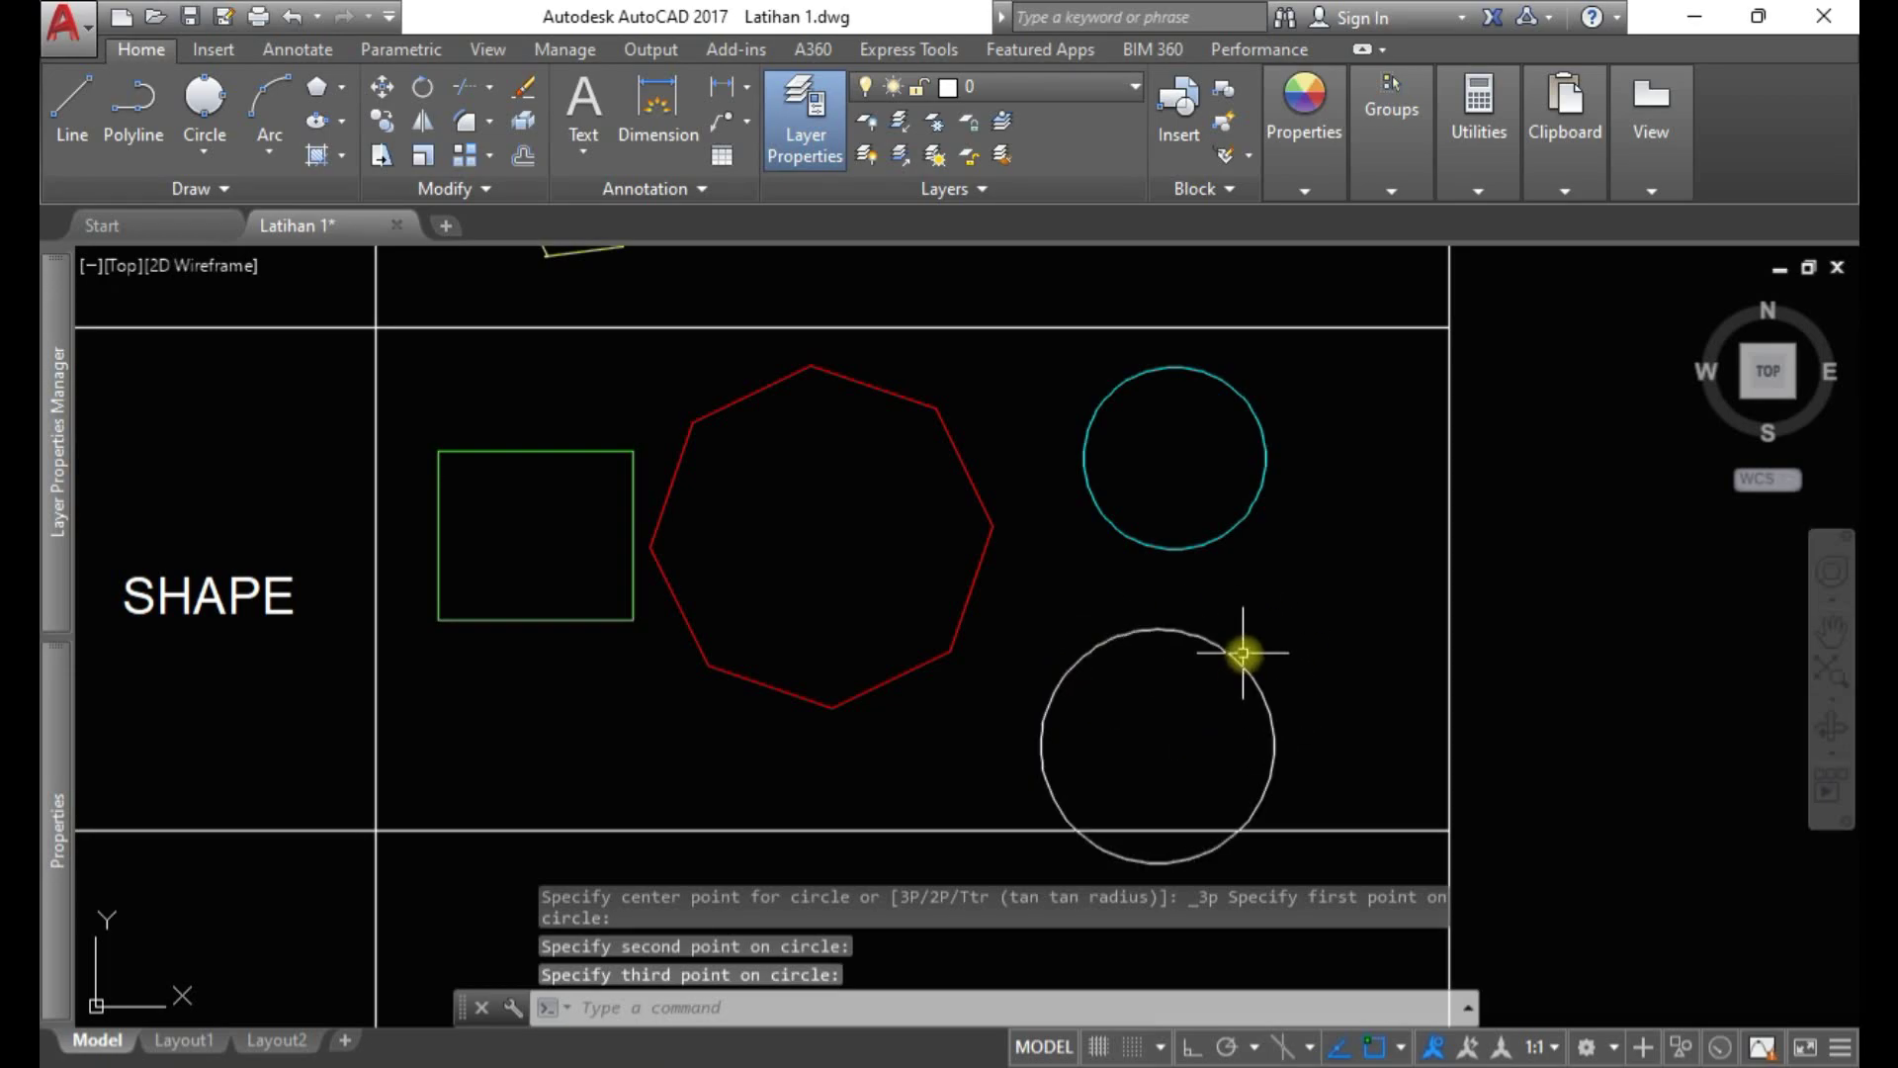
Move the three-point circle about 7 units up and slightly right so it fits inside the SHAPE row, just under the cyan circle
{"action": "mouse_move", "coordinate": [1338, 679]}
{"action": "middle_mouse_down"}
{"action": "mouse_move", "coordinate": [1279, 534]}
{"action": "mouse_move", "coordinate": [1279, 410]}
{"action": "mouse_move", "coordinate": [1088, 644]}
{"action": "middle_mouse_up"}
{"action": "scroll", "coordinate": [1278, 535], "scroll_direction": "up", "scroll_amount": 2}
{"action": "scroll", "coordinate": [1278, 410], "scroll_direction": "down", "scroll_amount": 2}
{"action": "scroll", "coordinate": [1278, 410], "scroll_direction": "down", "scroll_amount": 2}
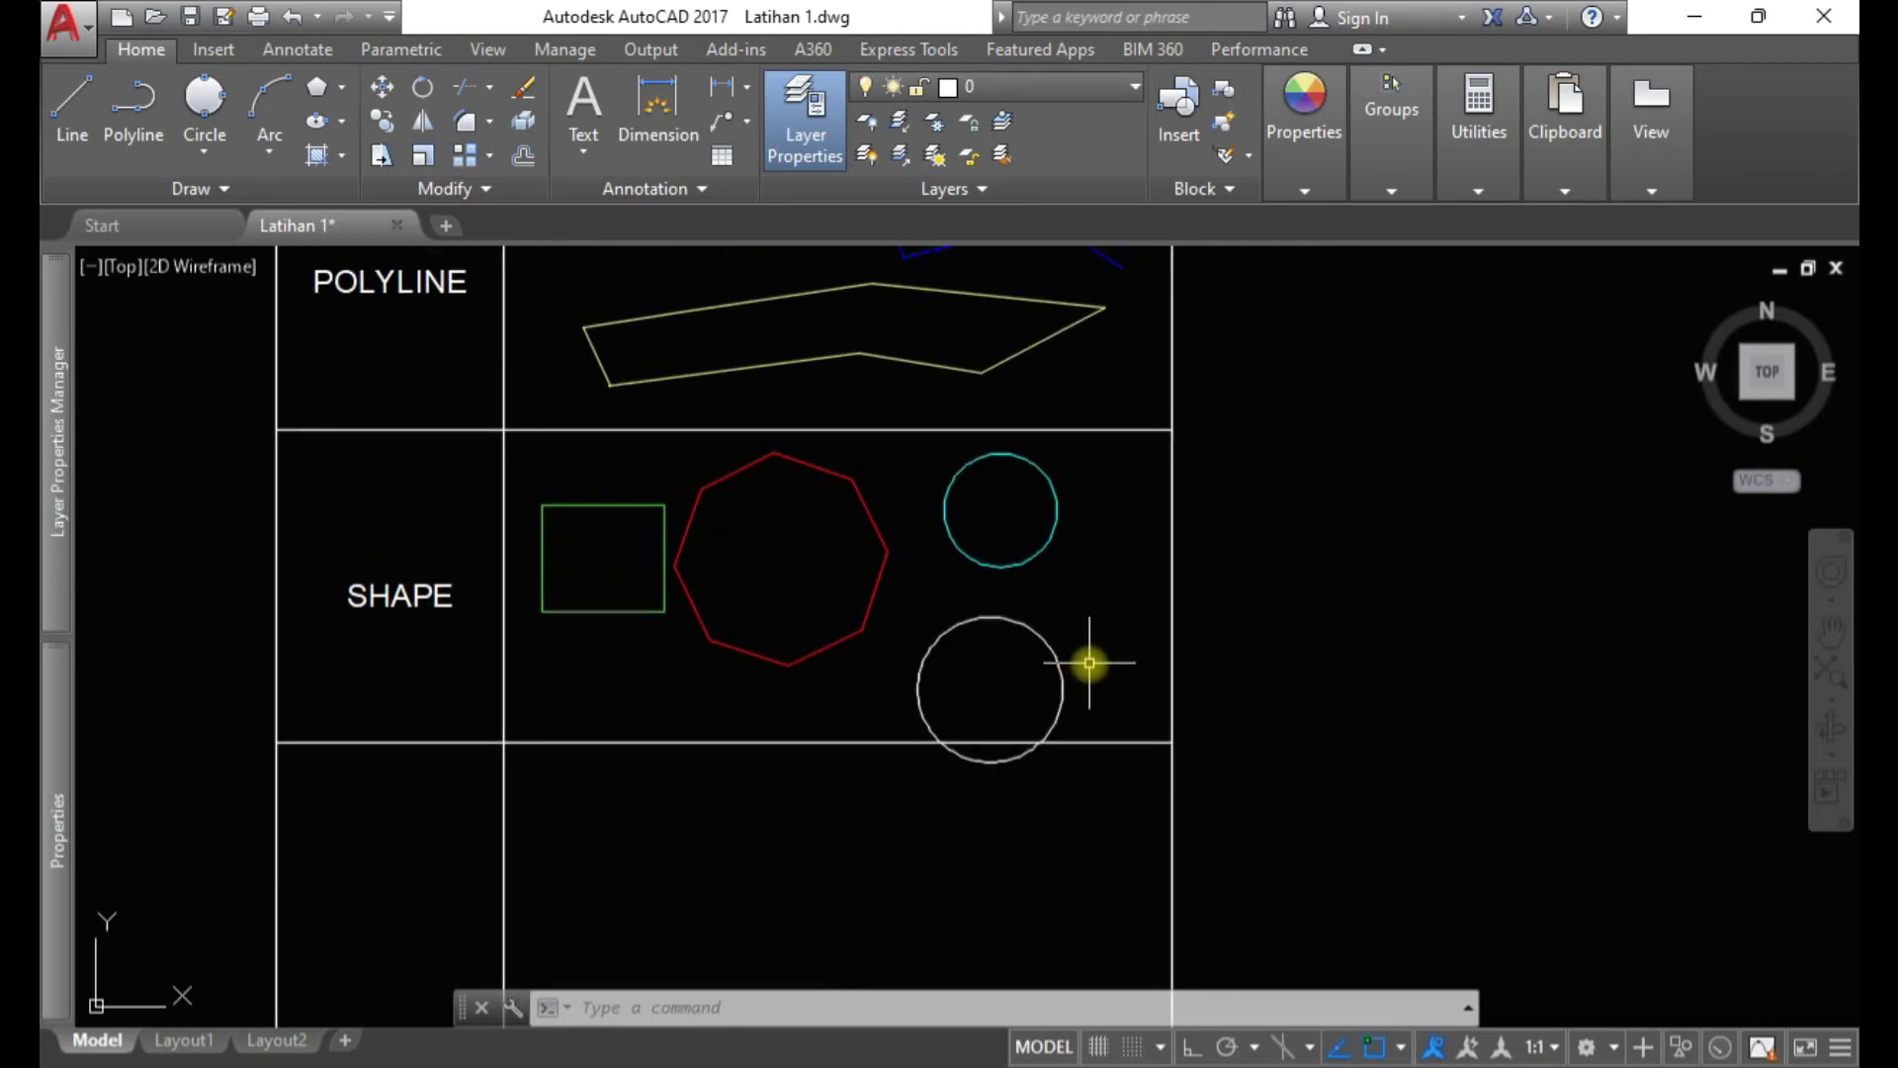
{"action": "type", "text": "m"}
{"action": "key", "text": "Return"}
{"action": "left_click", "coordinate": [1123, 733]}
{"action": "left_click", "coordinate": [1016, 653]}
{"action": "key", "text": "Return"}
{"action": "left_click", "coordinate": [1302, 727]}
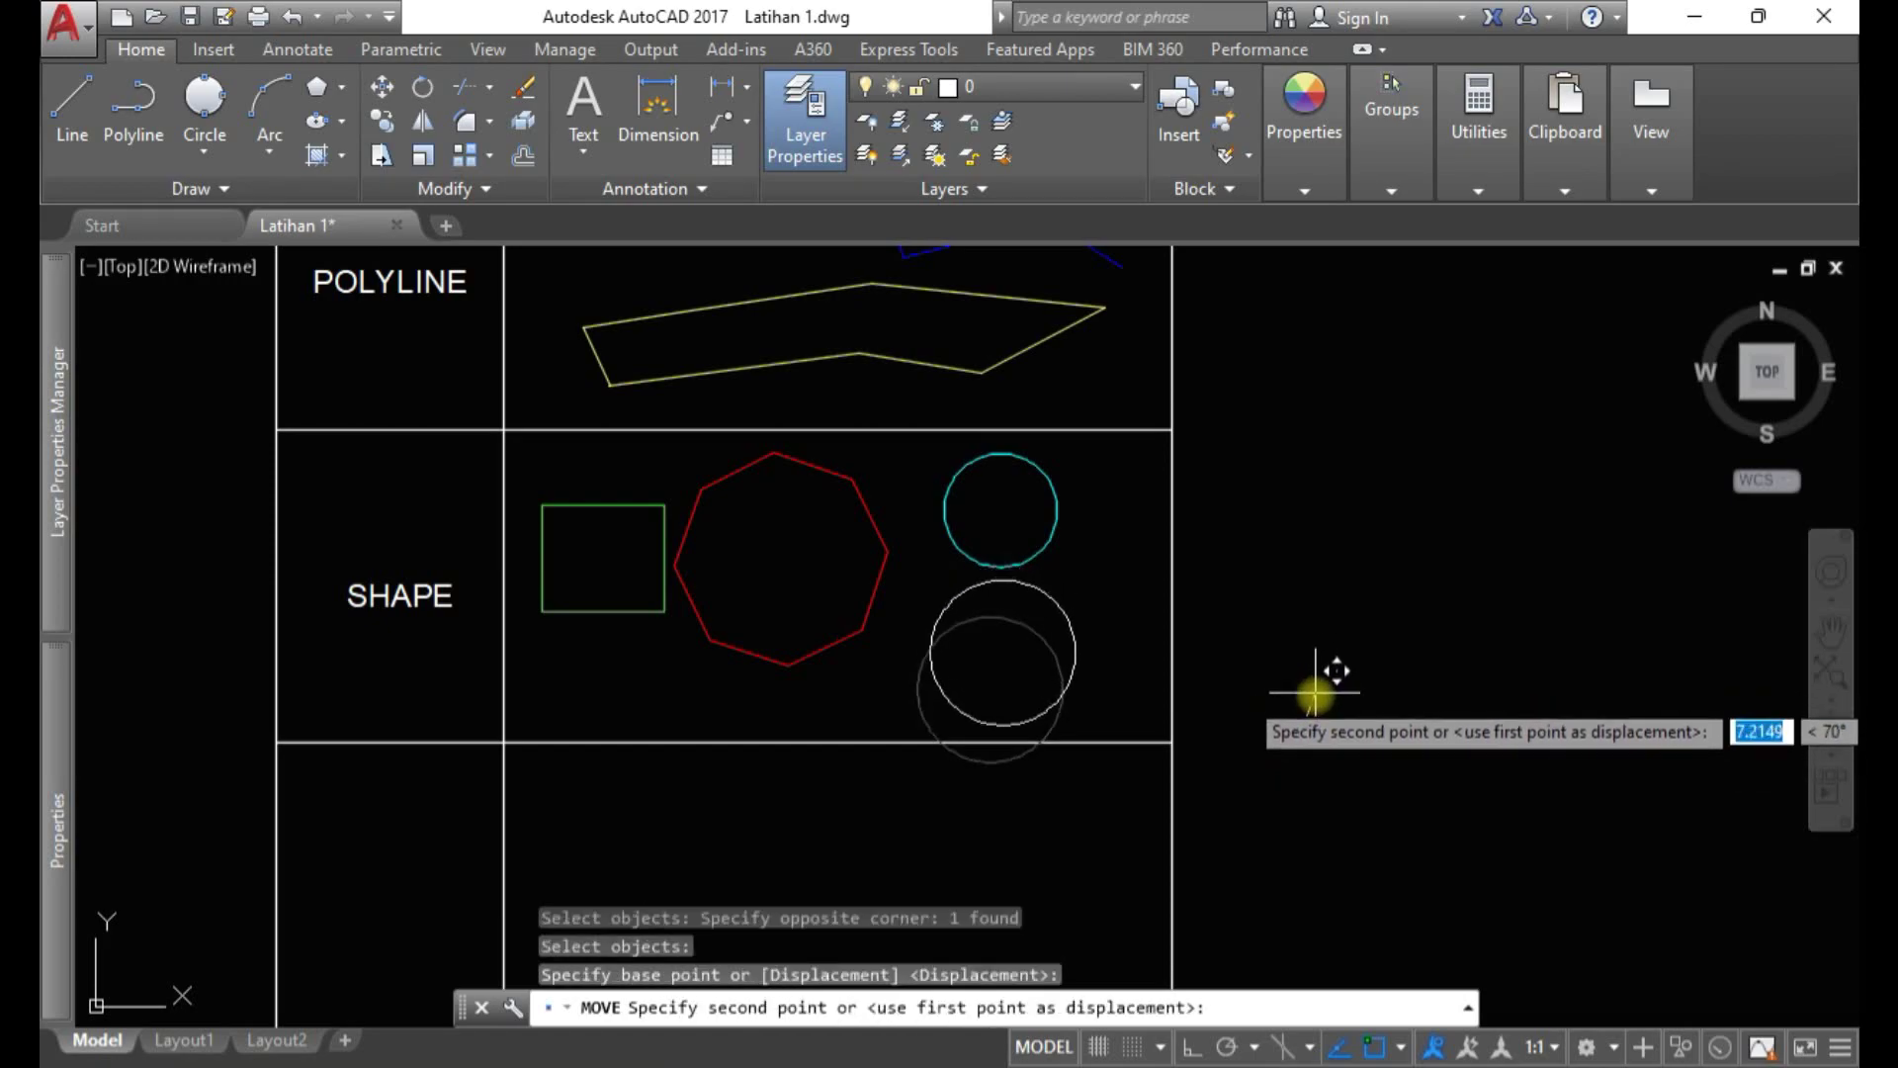
{"action": "key", "text": "Escape"}
{"action": "key", "text": "Escape"}
Set the three-point circle's colour to an orange swatch and clear the selection
{"action": "left_click", "coordinate": [1073, 687]}
{"action": "left_click", "coordinate": [1326, 151]}
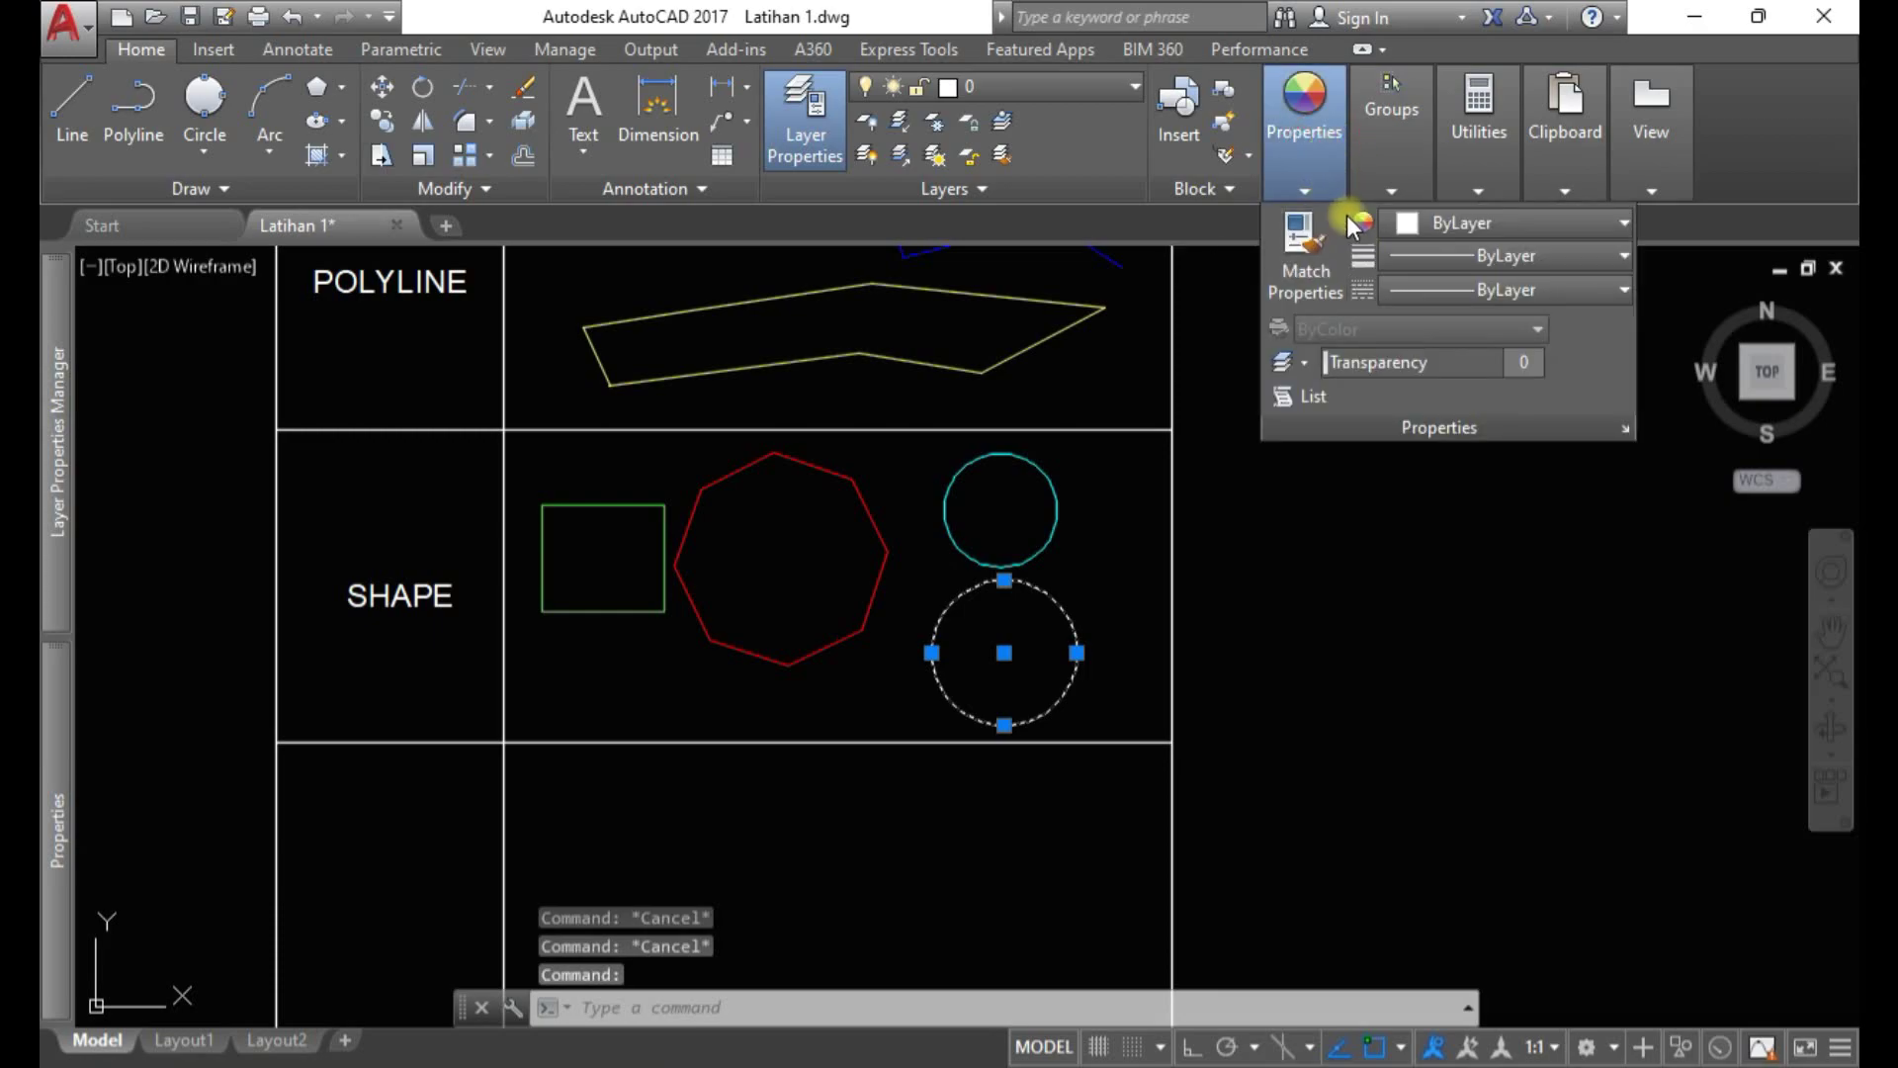
{"action": "left_click", "coordinate": [1454, 227]}
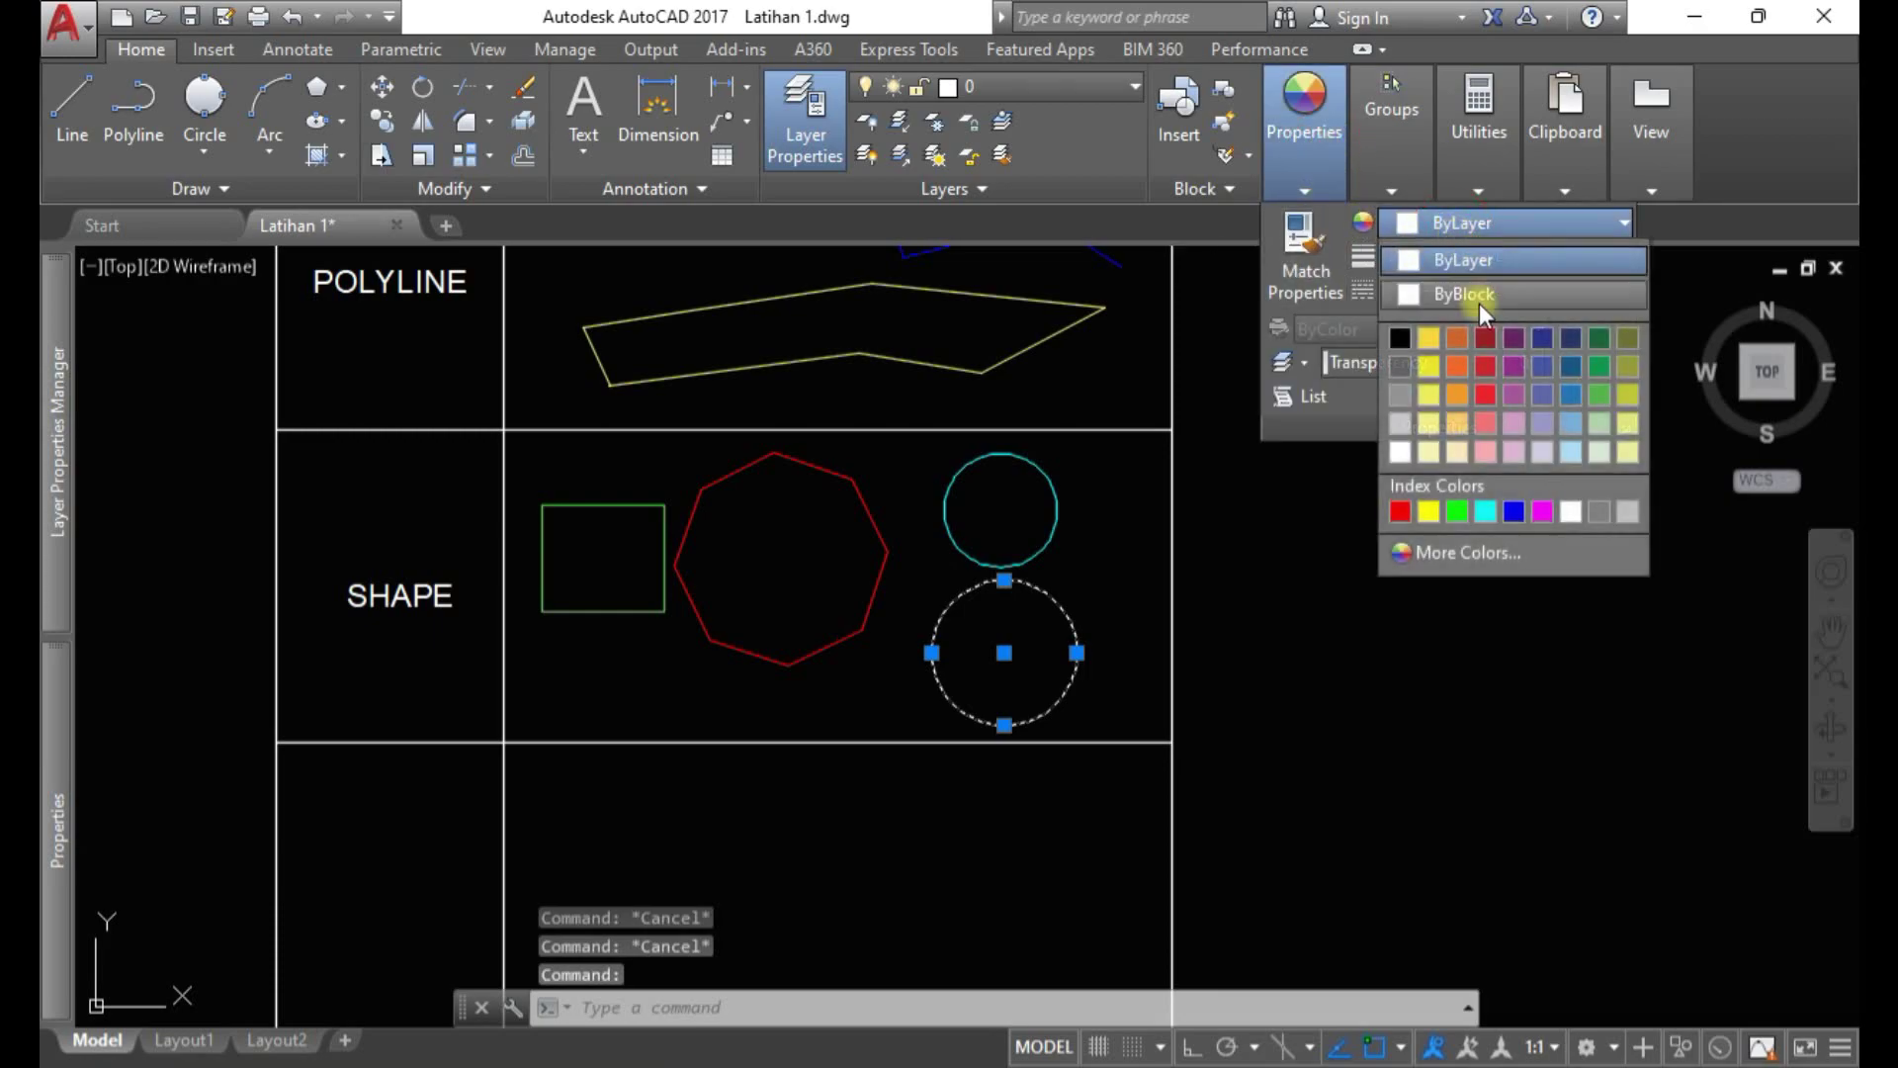
{"action": "left_click", "coordinate": [1456, 372]}
{"action": "key", "text": "Escape"}
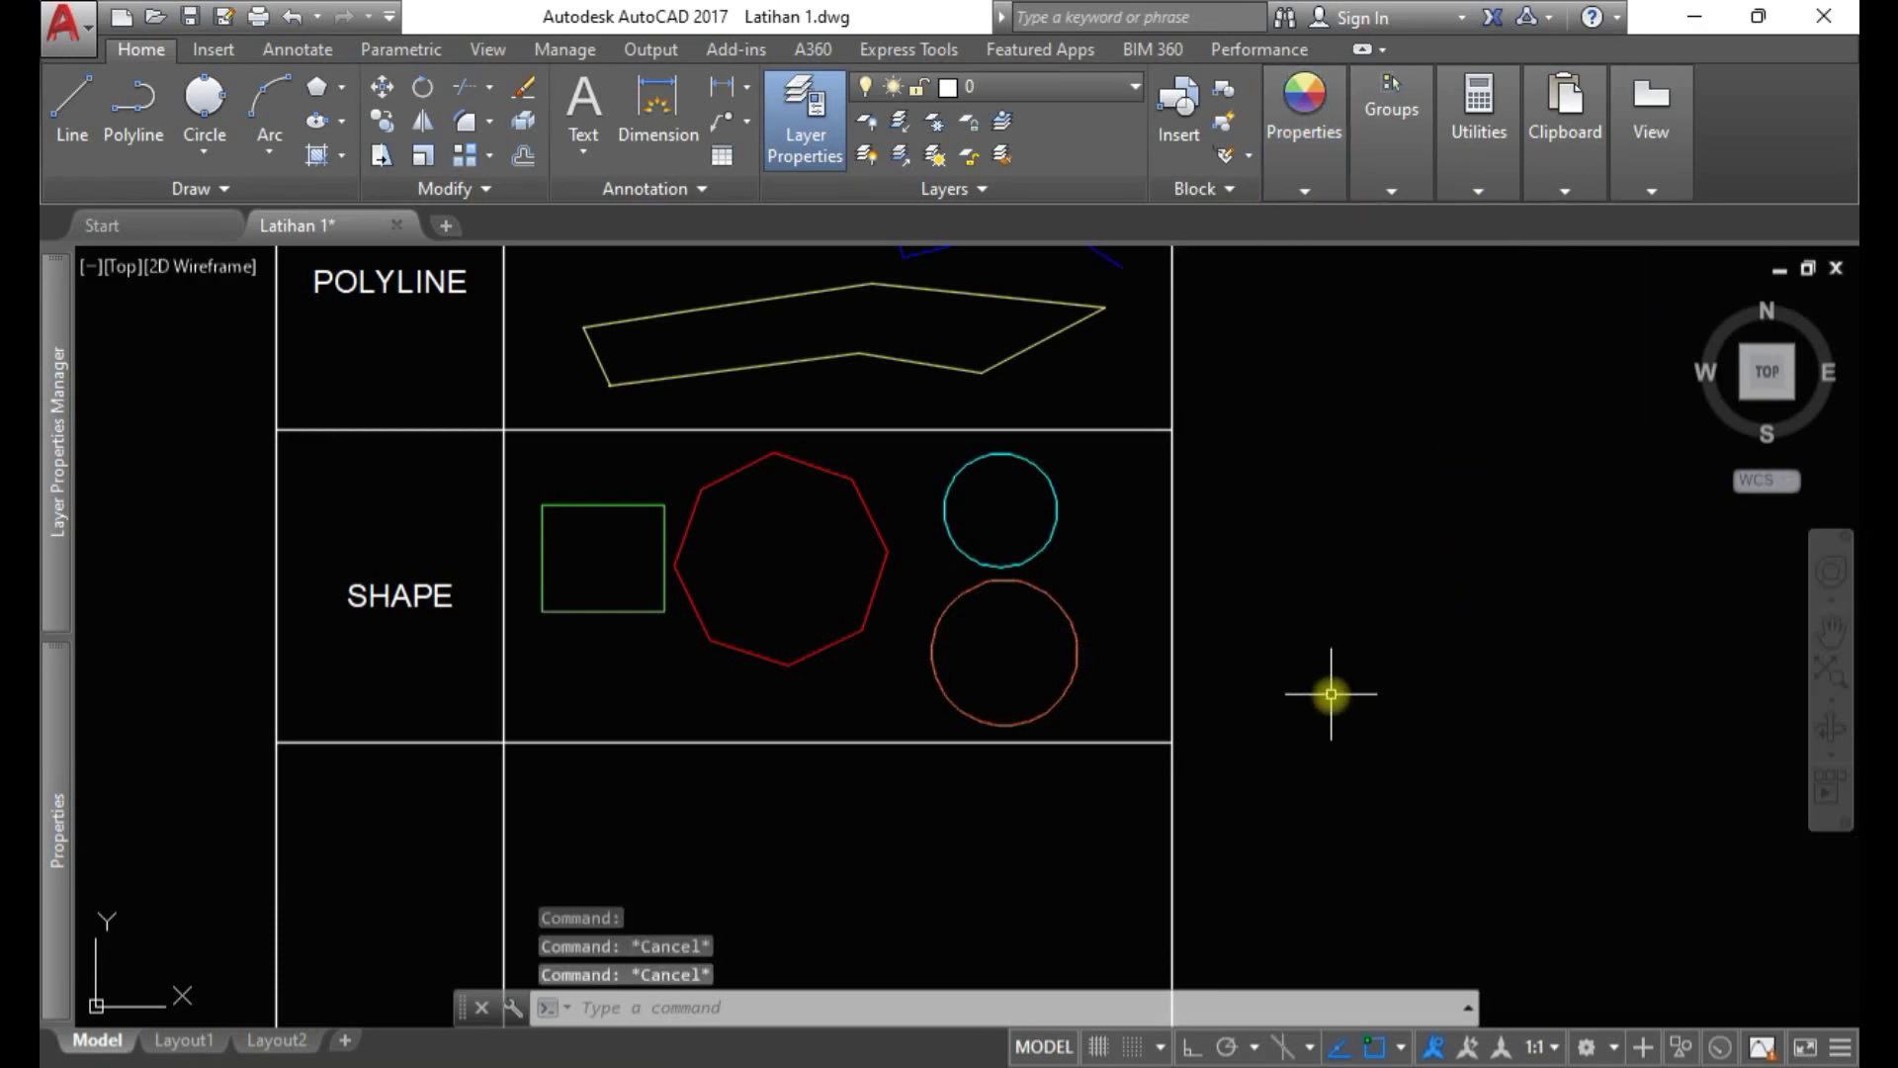
{"action": "scroll", "coordinate": [1271, 721], "scroll_direction": "down", "scroll_amount": 8}
{"action": "scroll", "coordinate": [1133, 665], "scroll_direction": "up", "scroll_amount": 4}
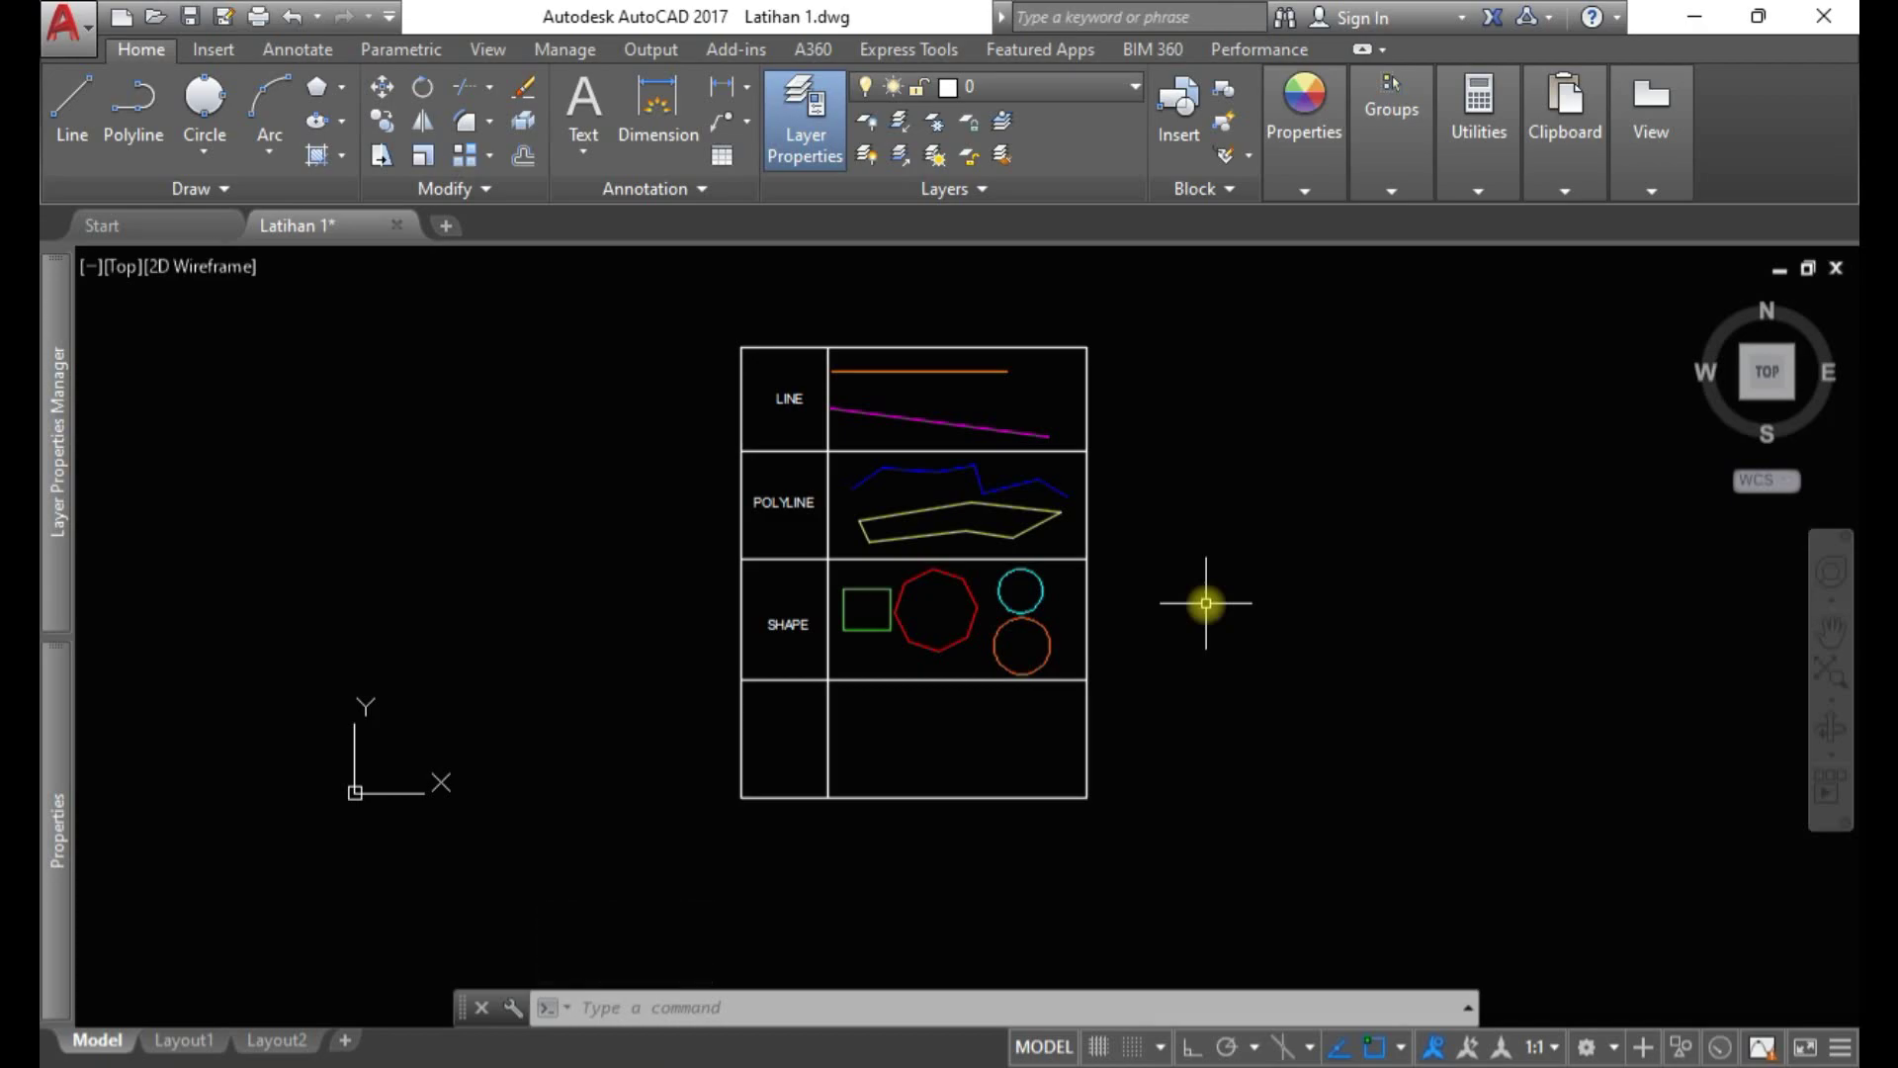
{"action": "scroll", "coordinate": [895, 780], "scroll_direction": "up", "scroll_amount": 2}
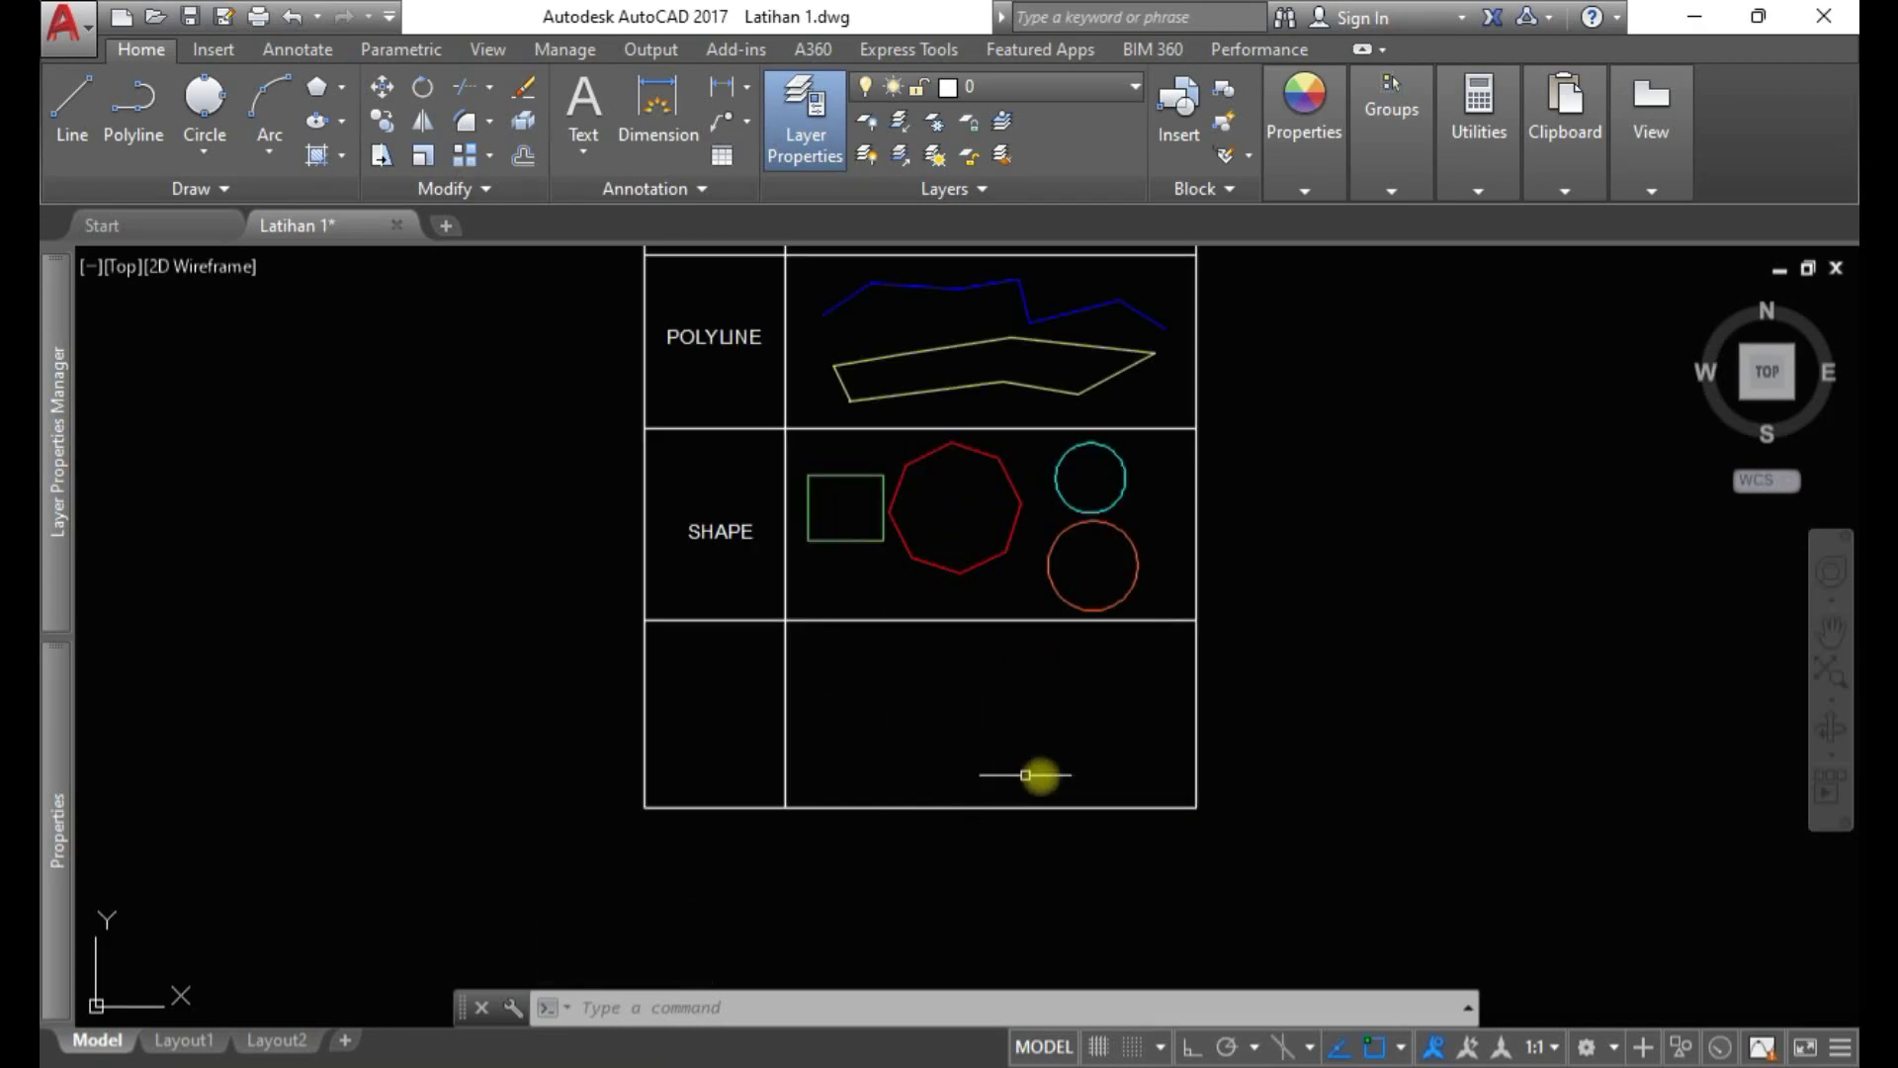
{"action": "middle_click_drag", "start_coordinate": [997, 693], "coordinate": [977, 840]}
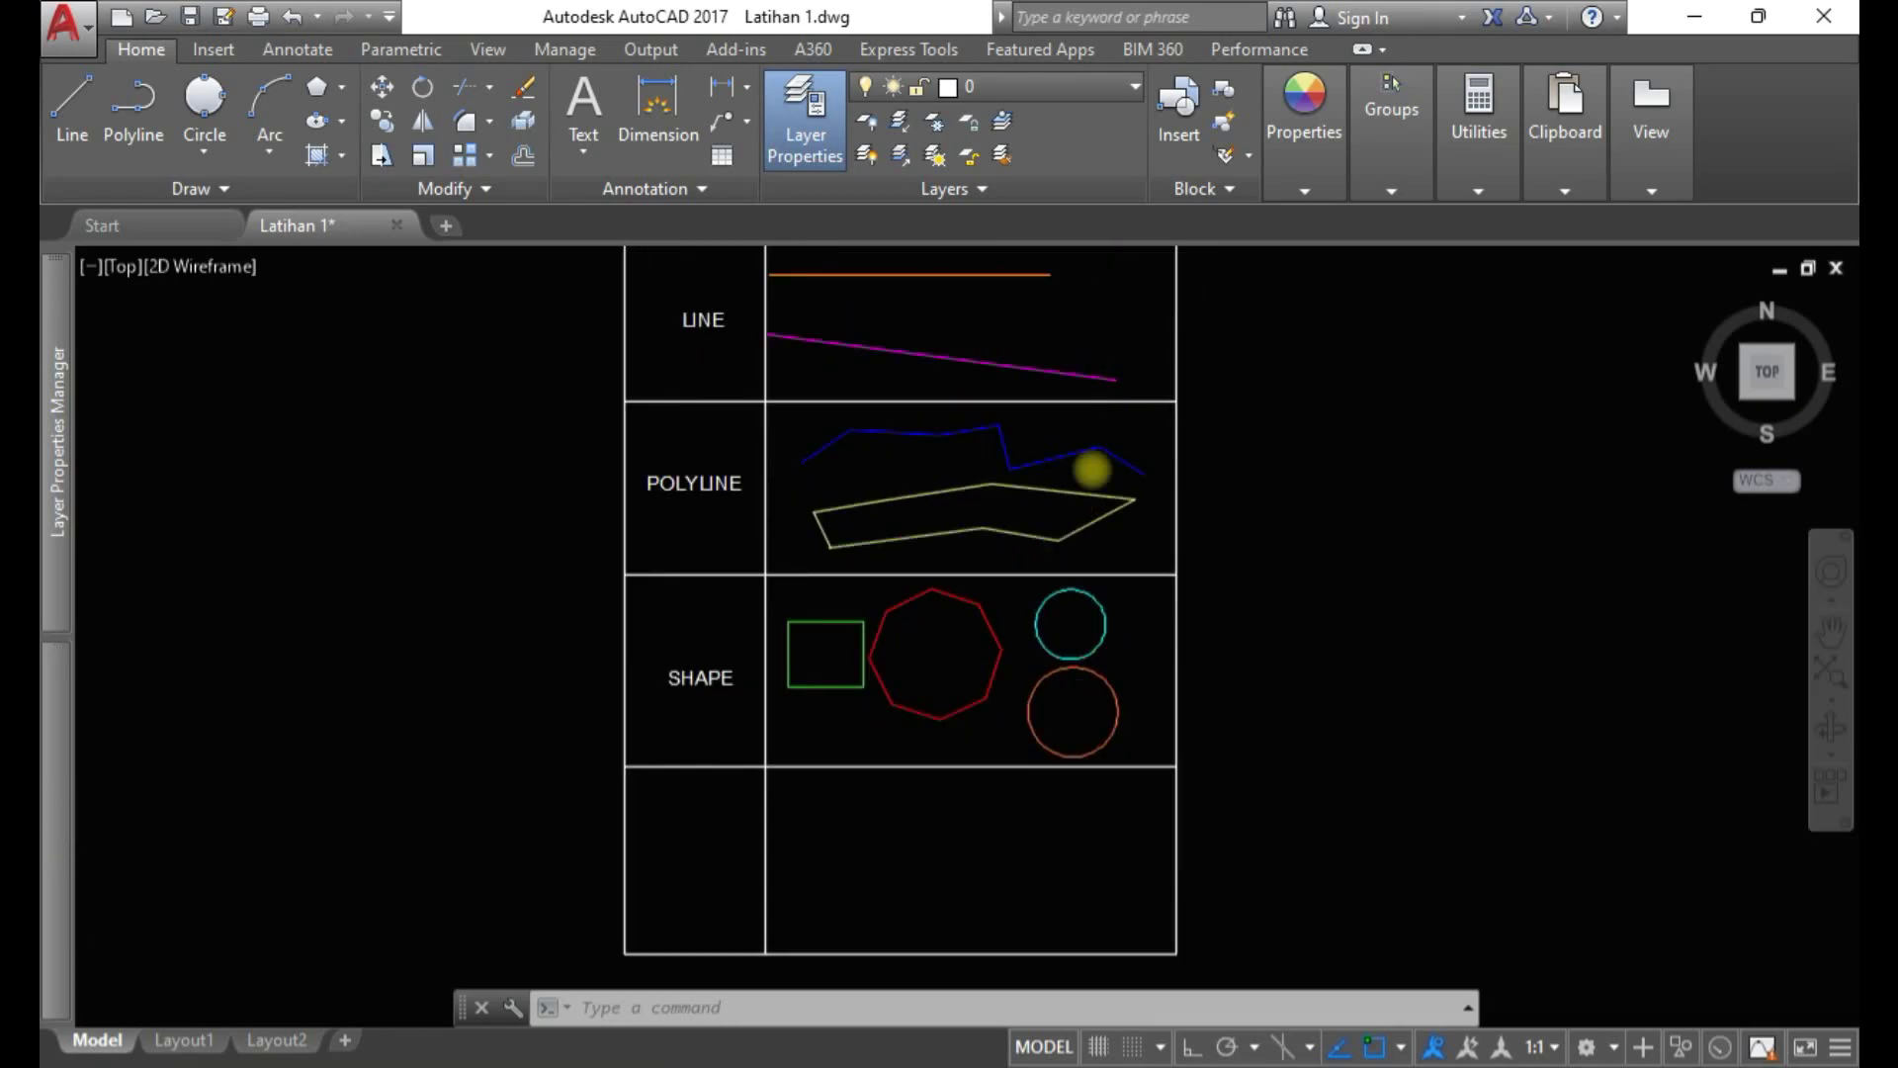